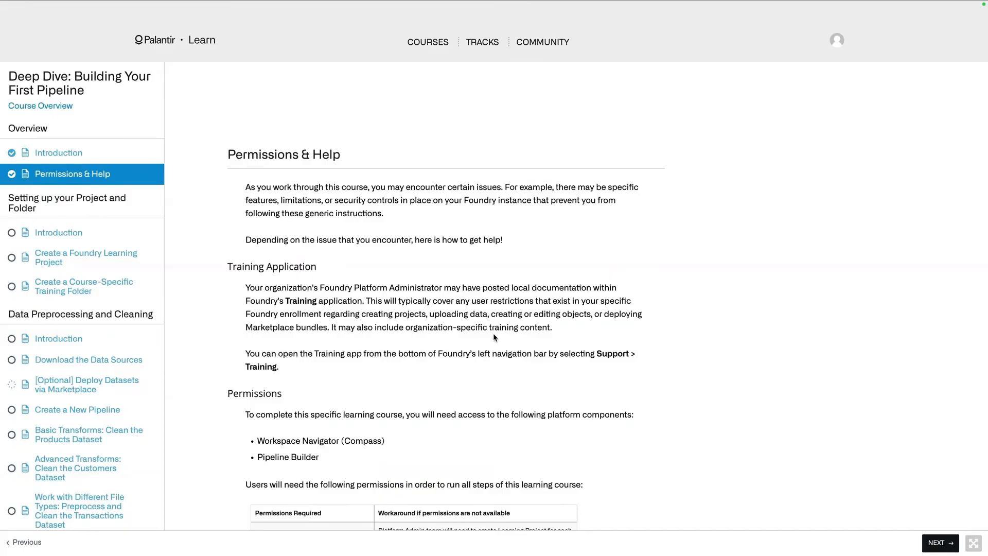
Step: Read the Permissions & Help lesson and the Introduction to setting up your project and folder
scroll(494, 335, "down", 4)
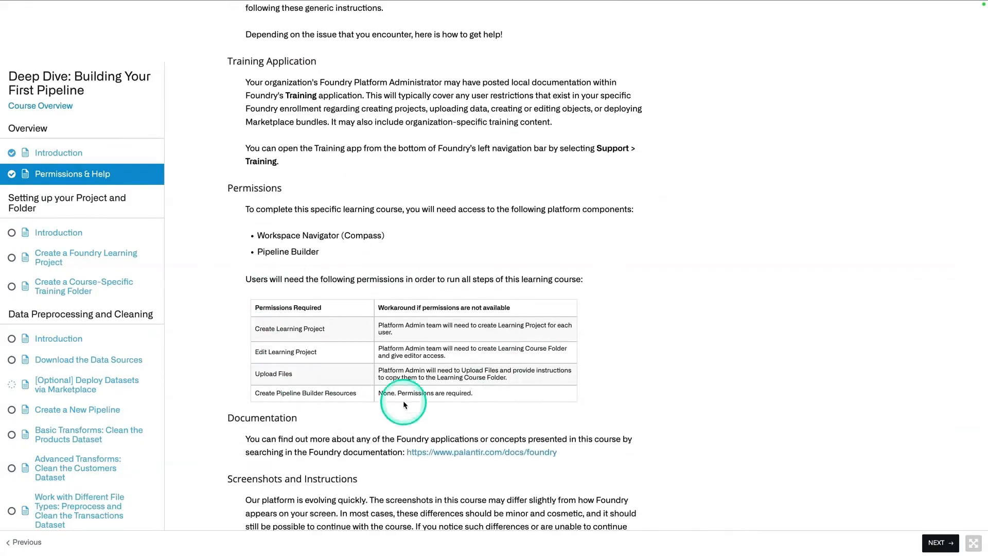
scroll(403, 401, "down", 3)
scroll(403, 400, "down", 1)
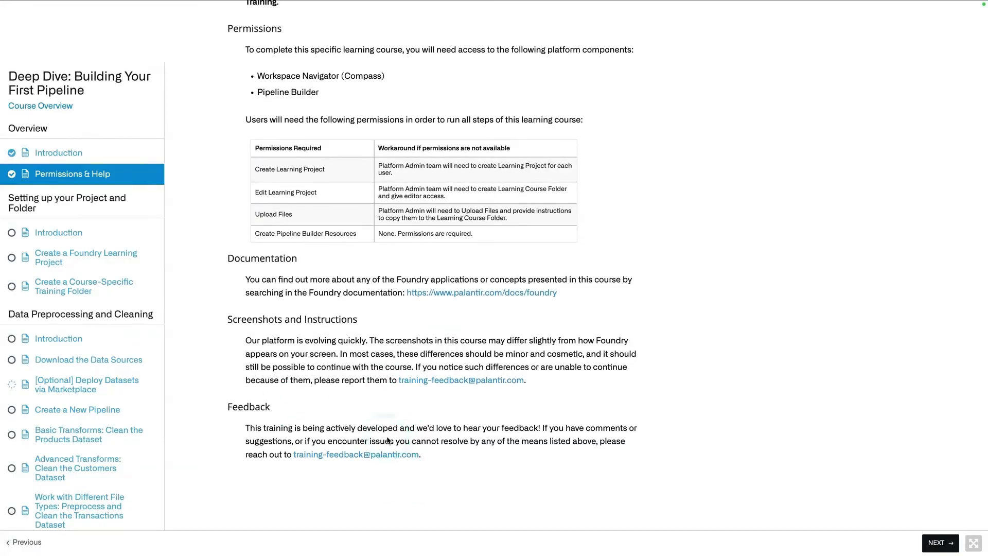
left_click(938, 545)
left_click(533, 415)
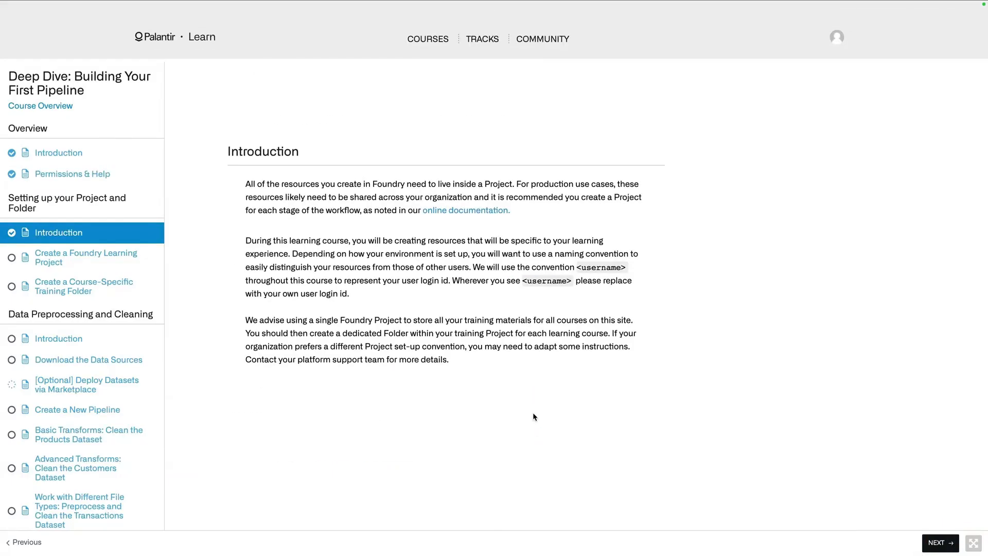
left_click(465, 347)
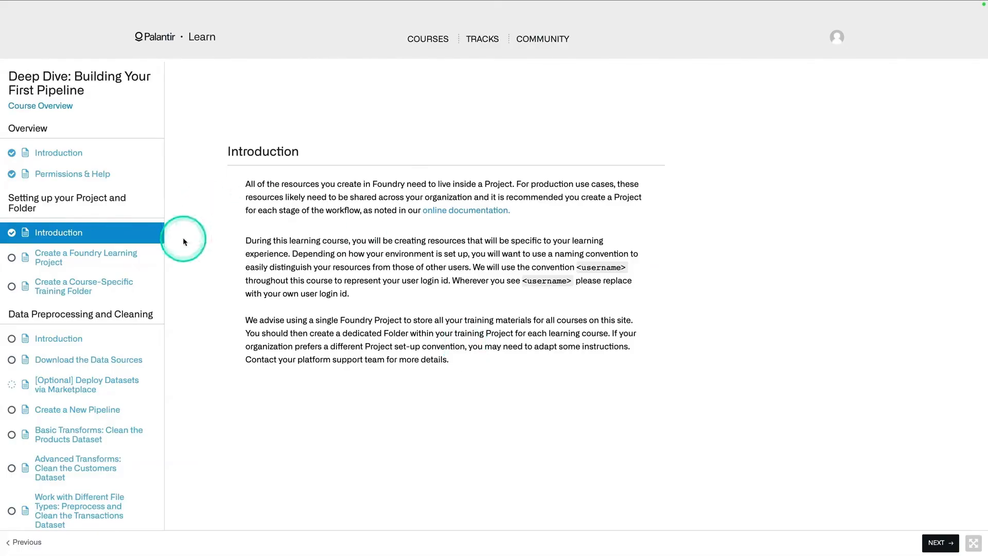
Step: Review the lessons on creating a Foundry Learning Project and a course-specific training folder
left_click(114, 255)
left_click(337, 280)
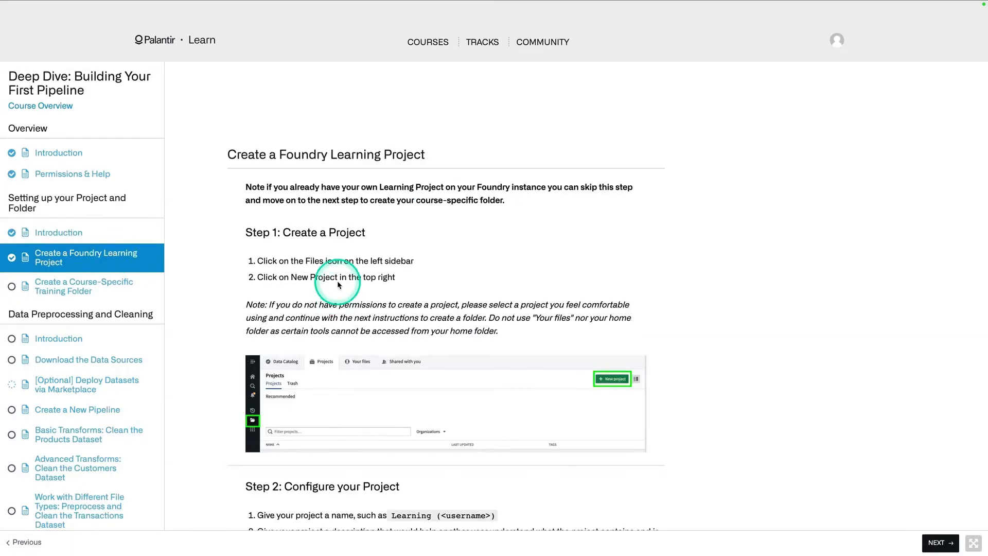
scroll(338, 280, "down", 8)
scroll(337, 280, "down", 2)
left_click(112, 286)
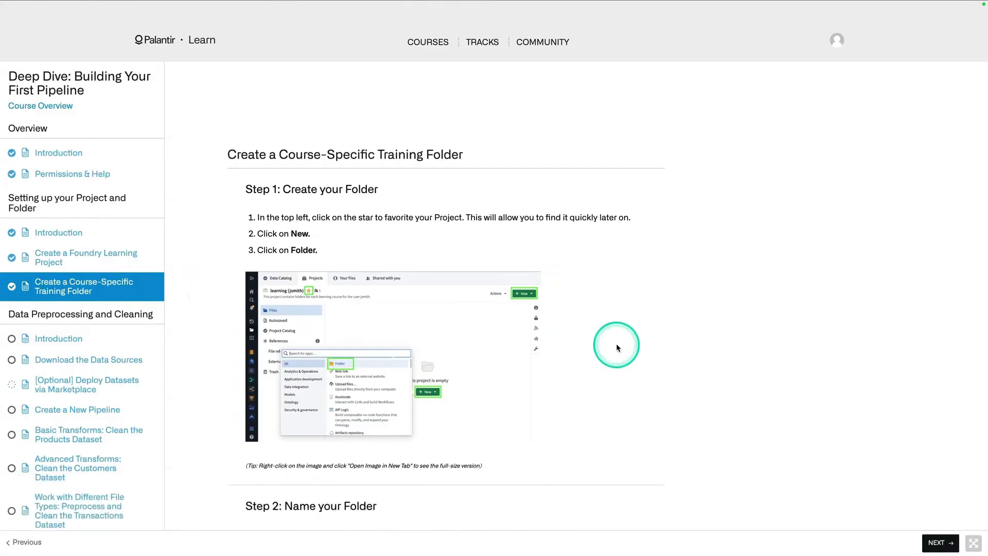
scroll(617, 347, "down", 1)
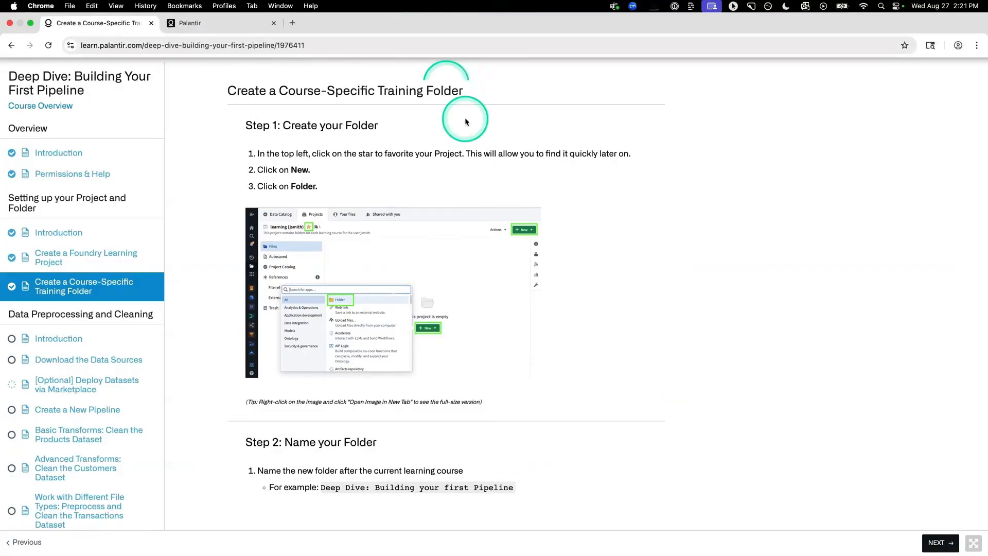
Step: Switch to Palantir Foundry and open the existing Palantir Learning Project from the list of all projects
key("ctrl+Tab")
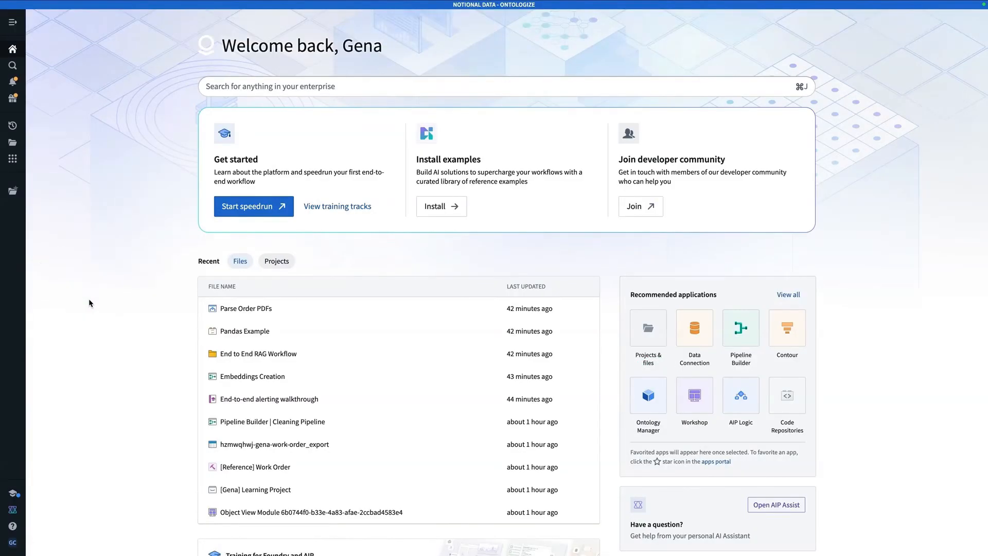
left_click(13, 144)
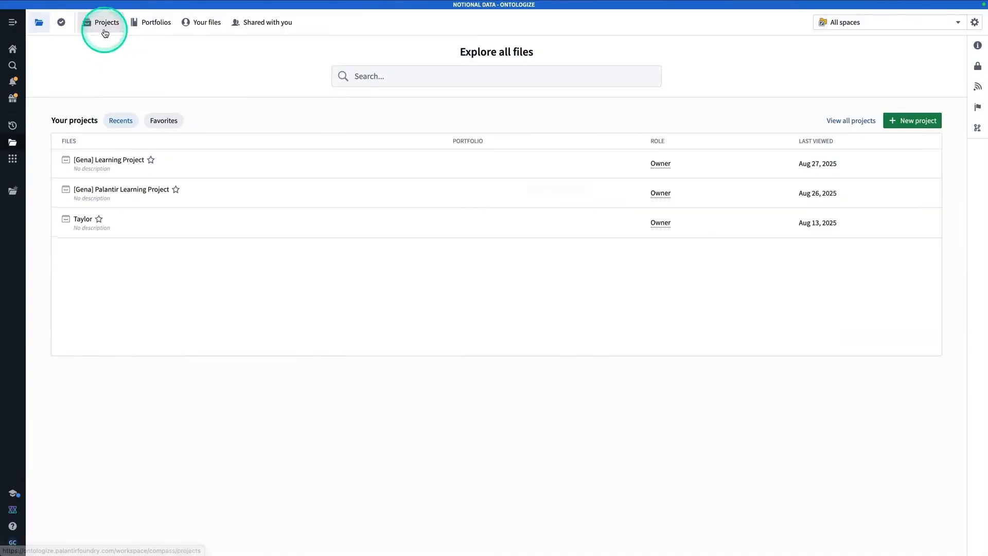
left_click(100, 29)
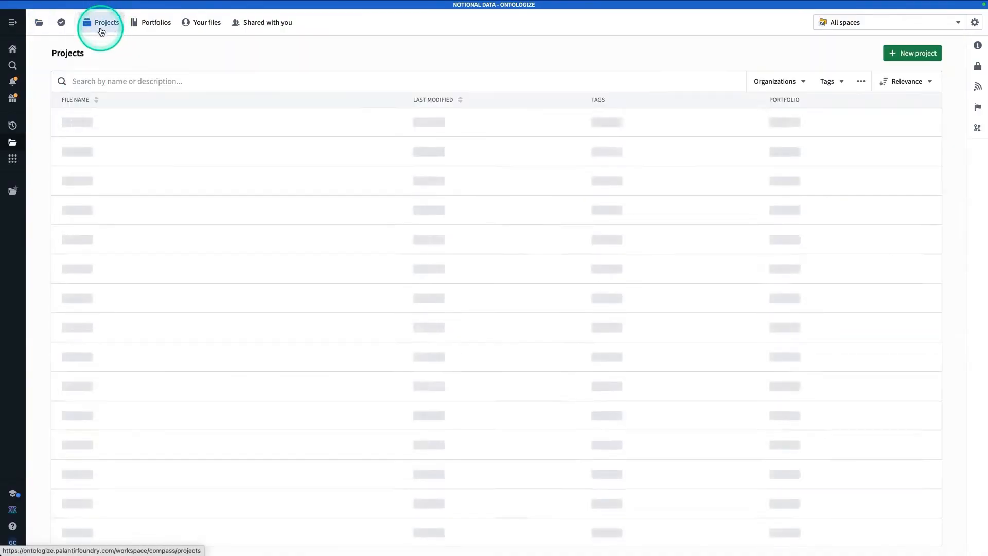
left_click(95, 88)
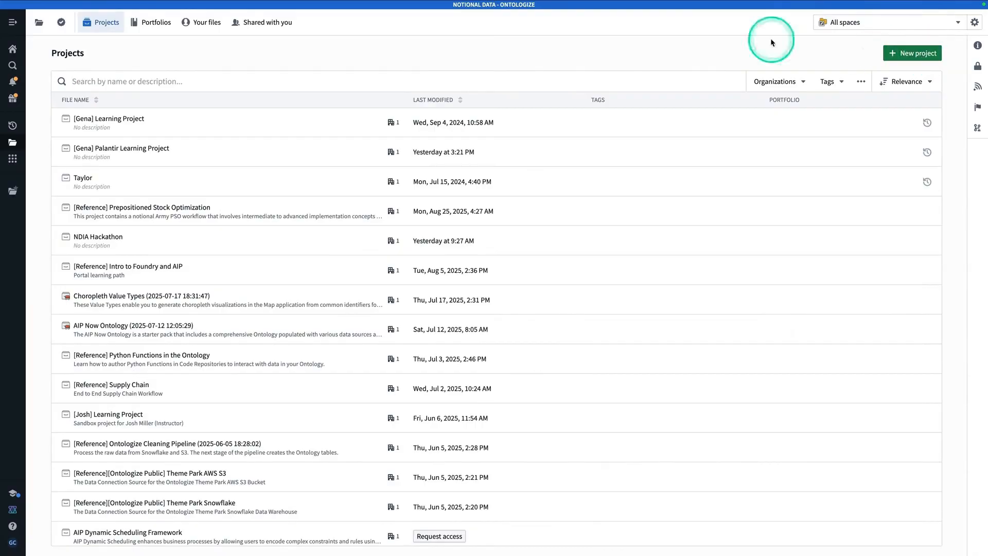
left_click(150, 150)
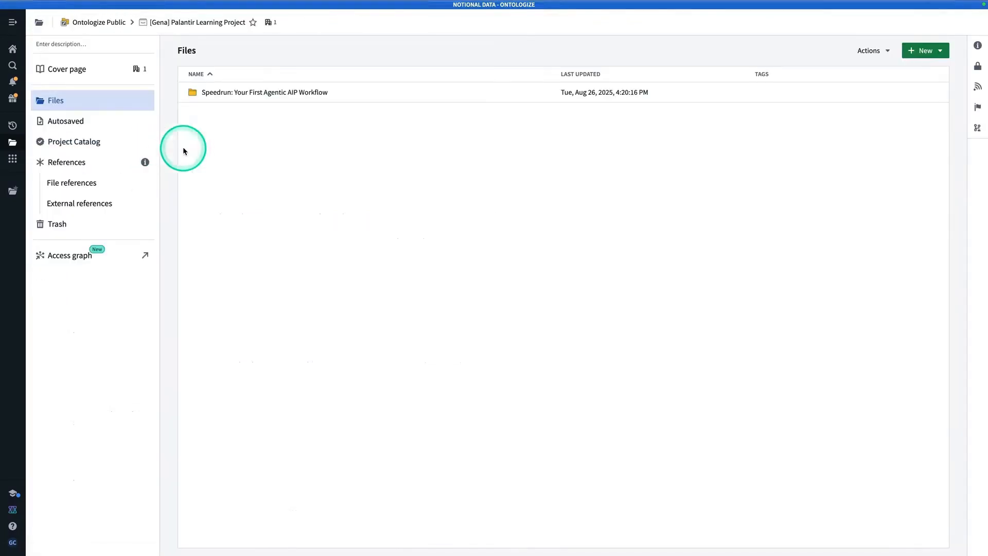
Step: Create a folder named "Deep Dive: Building Your First Pipeline" in the learning project and open it
left_click(925, 51)
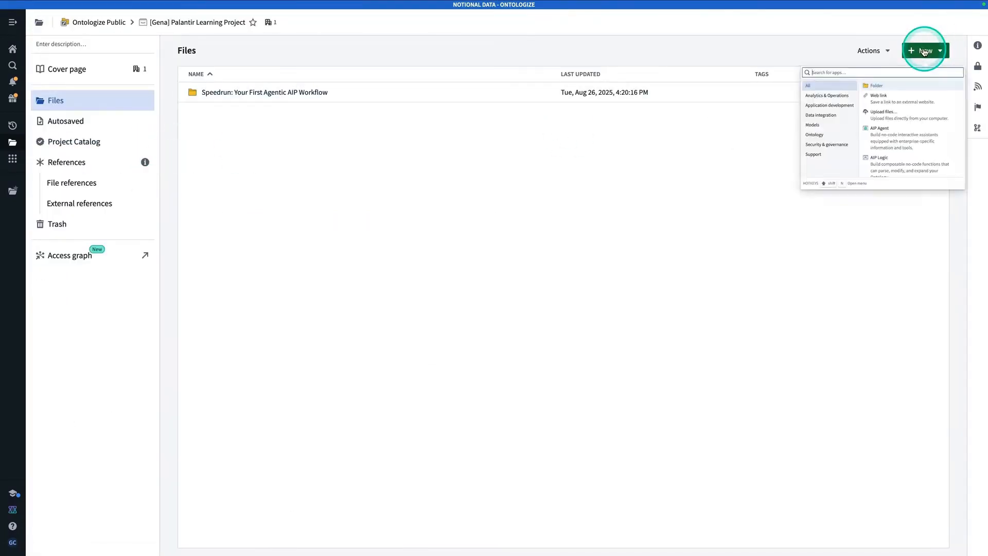
left_click(912, 95)
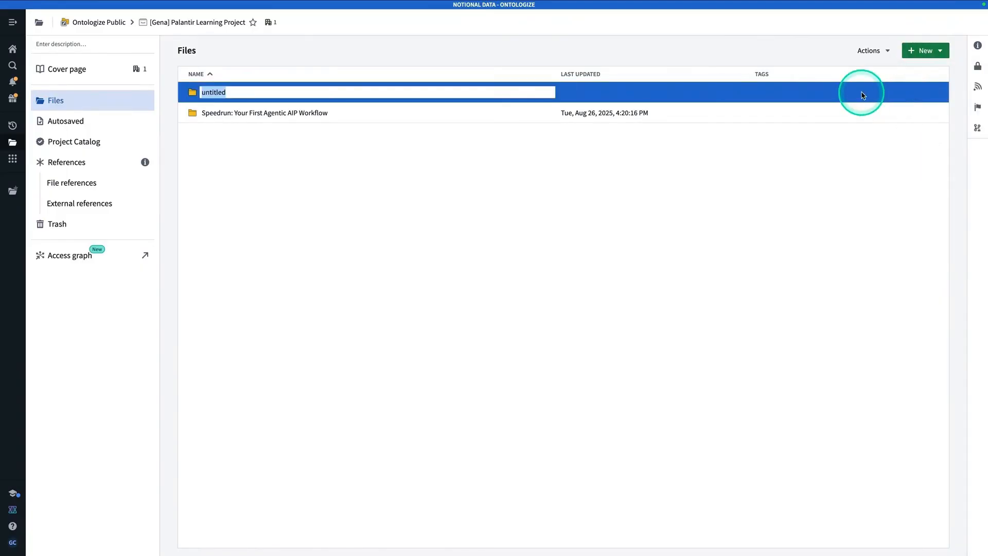
type("Deep Dive")
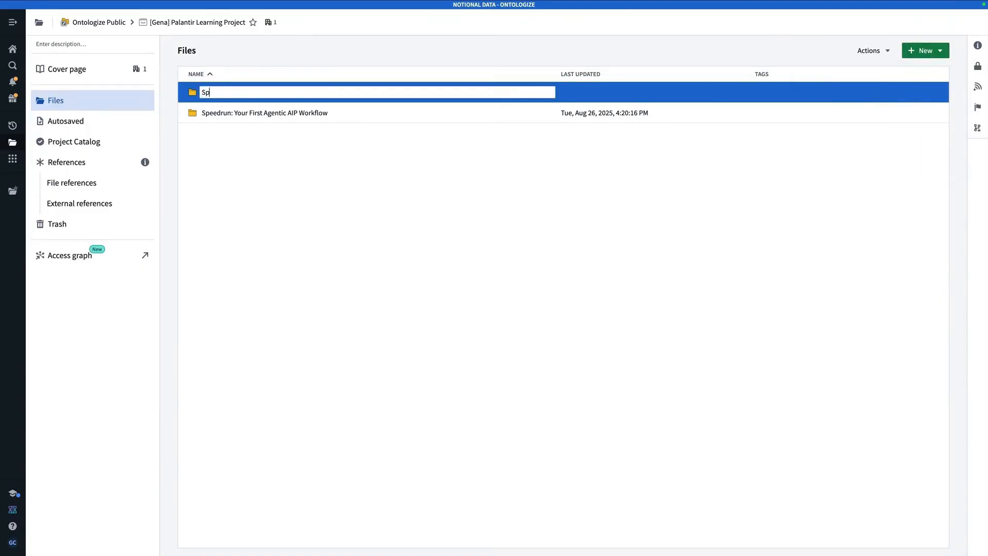
type(": Building Your First Pipeline")
key("Return")
double_click(409, 97)
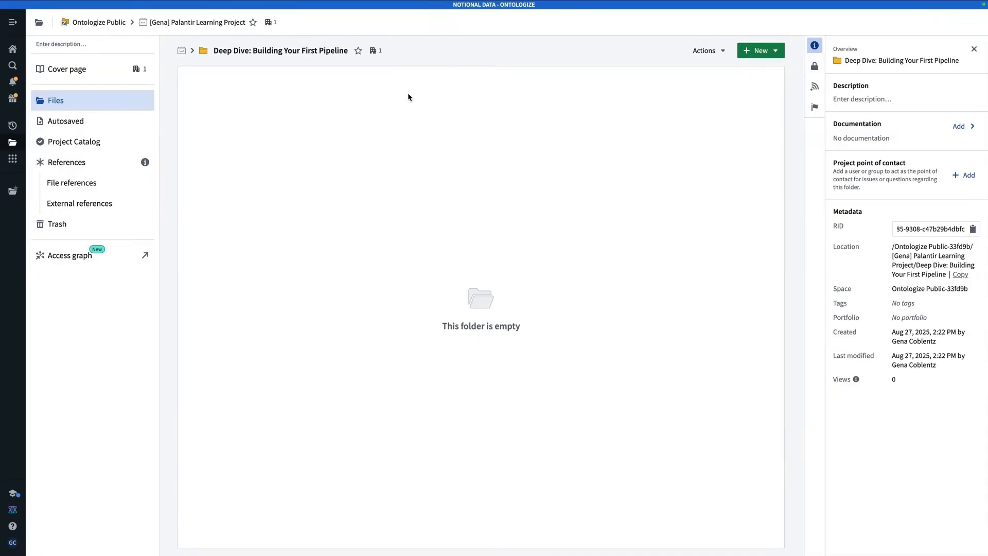
Step: Return to the Palantir Learn course and read the Data Preprocessing and Cleaning introduction with its pipeline diagram
left_click(77, 19)
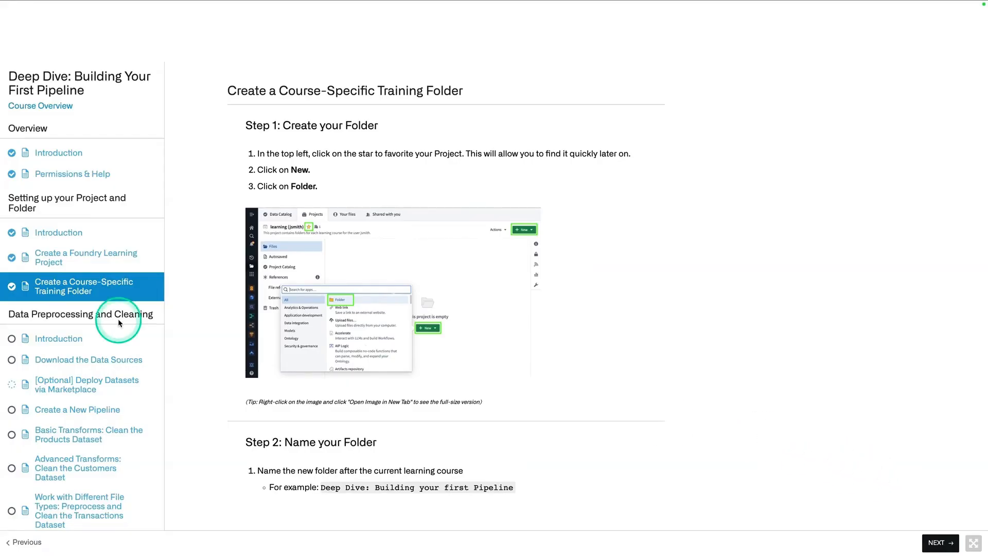
left_click(70, 339)
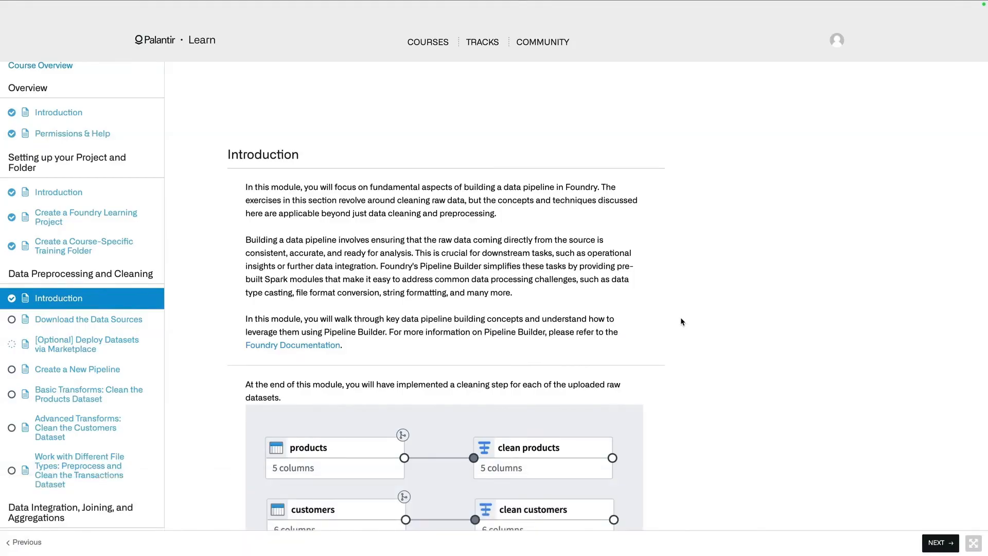
scroll(680, 317, "down", 4)
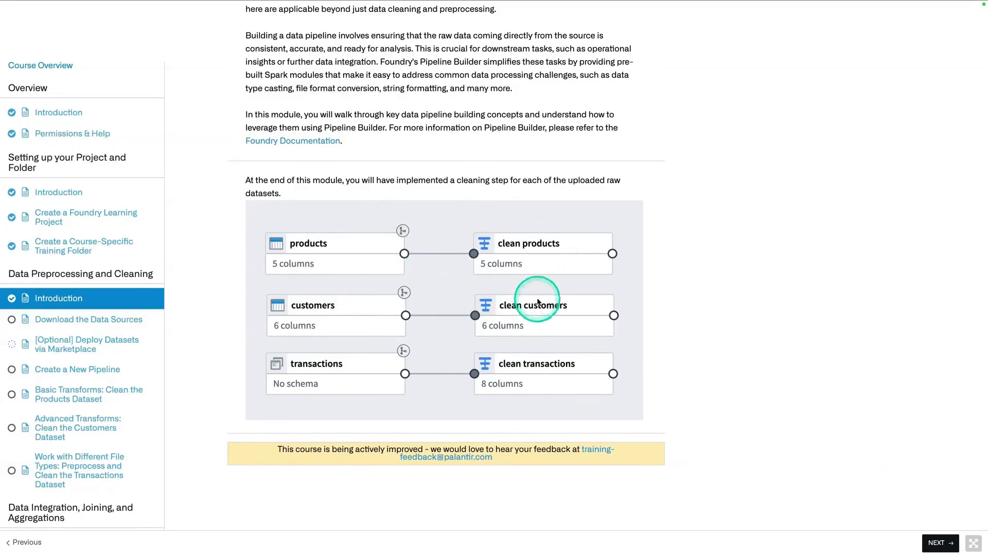
scroll(538, 301, "up", 1)
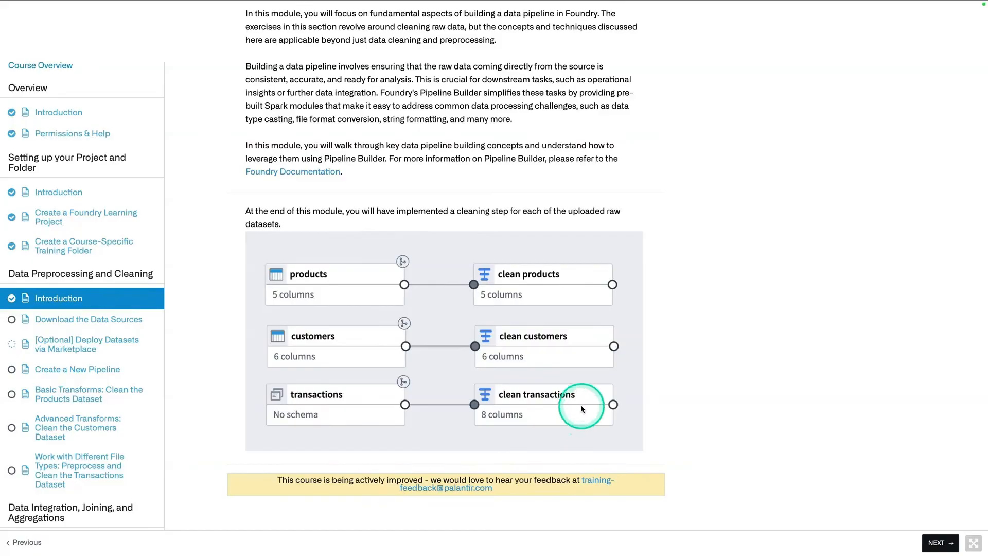
Step: Look through the Download the Data Sources lesson and the optional Deploy Datasets via Marketplace lesson
left_click(940, 543)
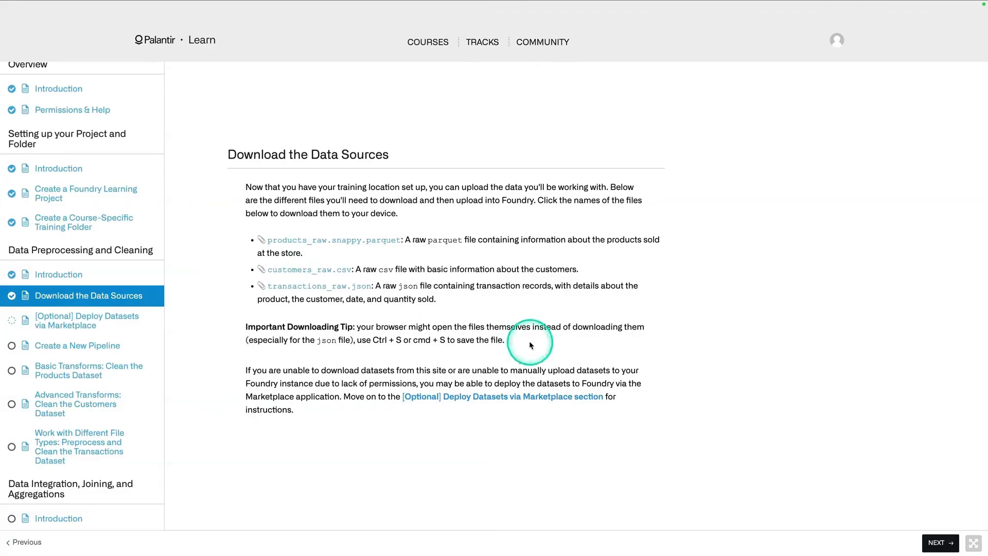
left_click(940, 541)
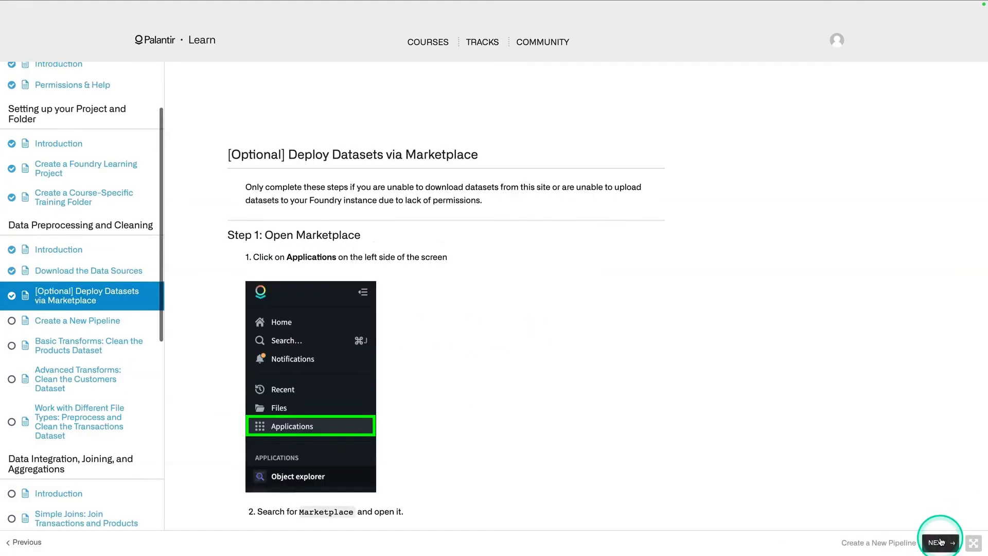
scroll(471, 320, "down", 10)
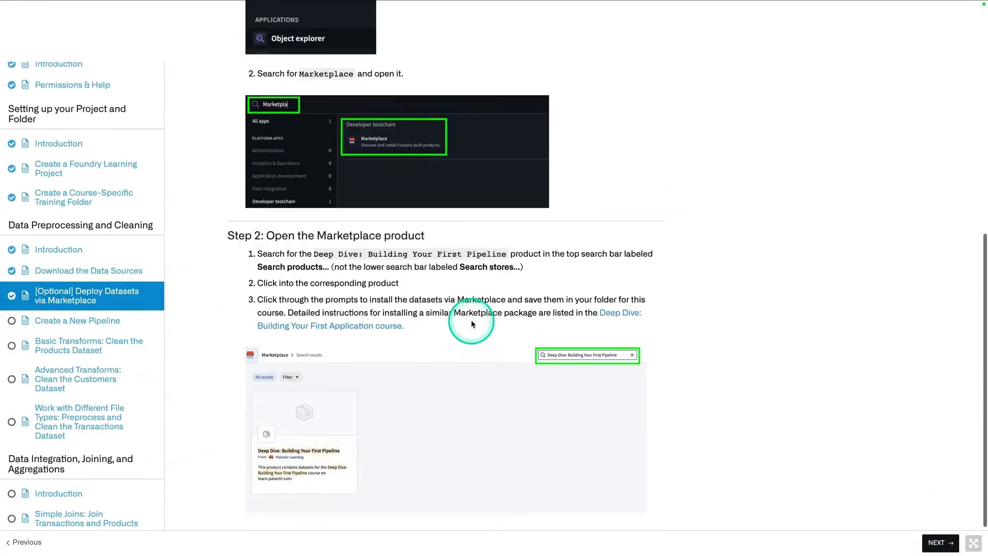
scroll(471, 319, "up", 10)
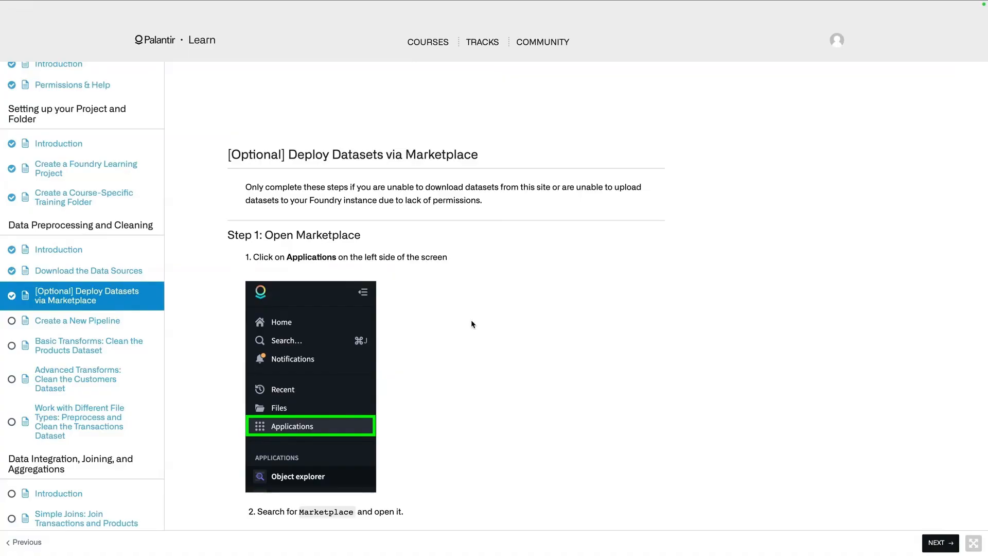
Step: Download products_raw.snappy.parquet and customers_raw.csv from the Download the Data Sources lesson
left_click(69, 268)
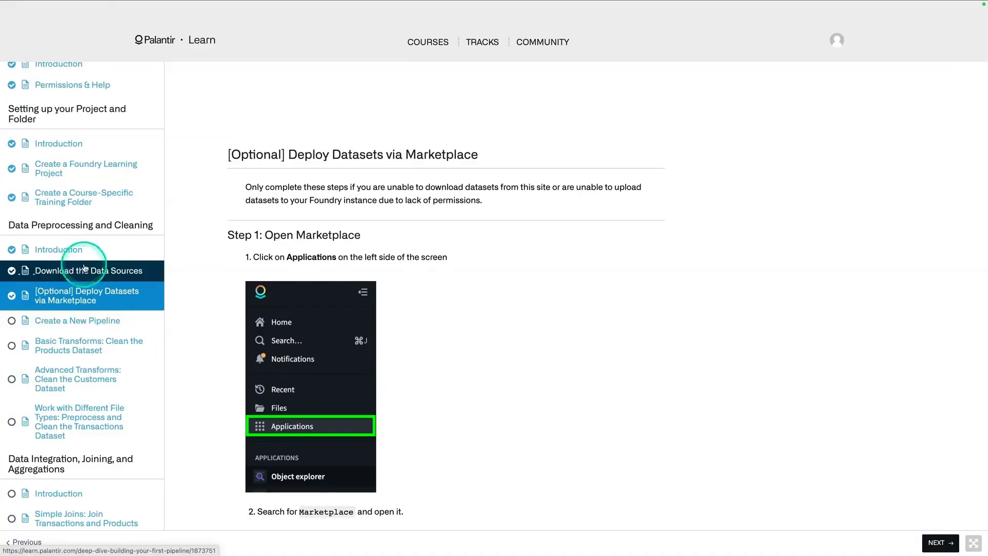
left_click(320, 248)
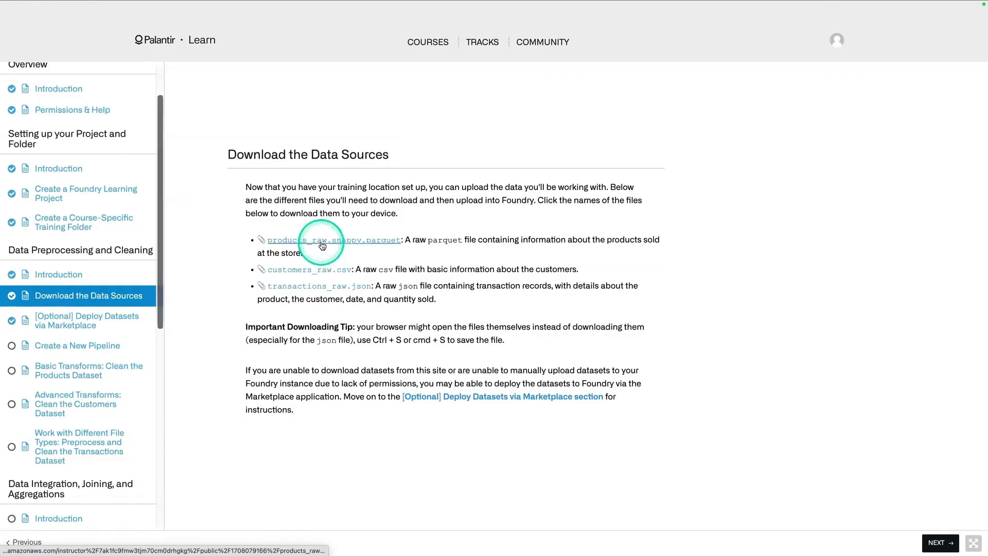
left_click(322, 270)
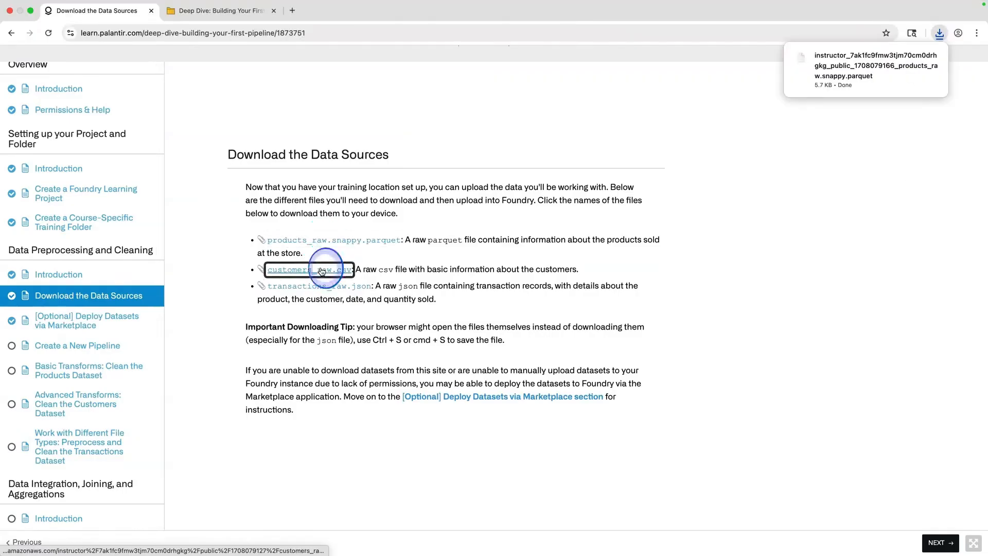
Step: Open transactions_raw.json and save it to the Downloads folder as transactions.json
left_click(332, 288)
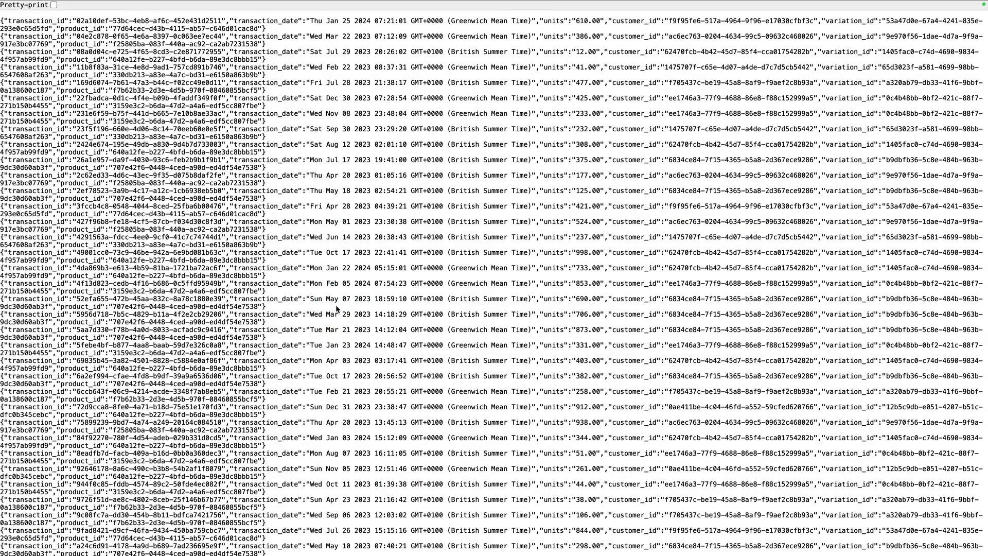
key("super+s")
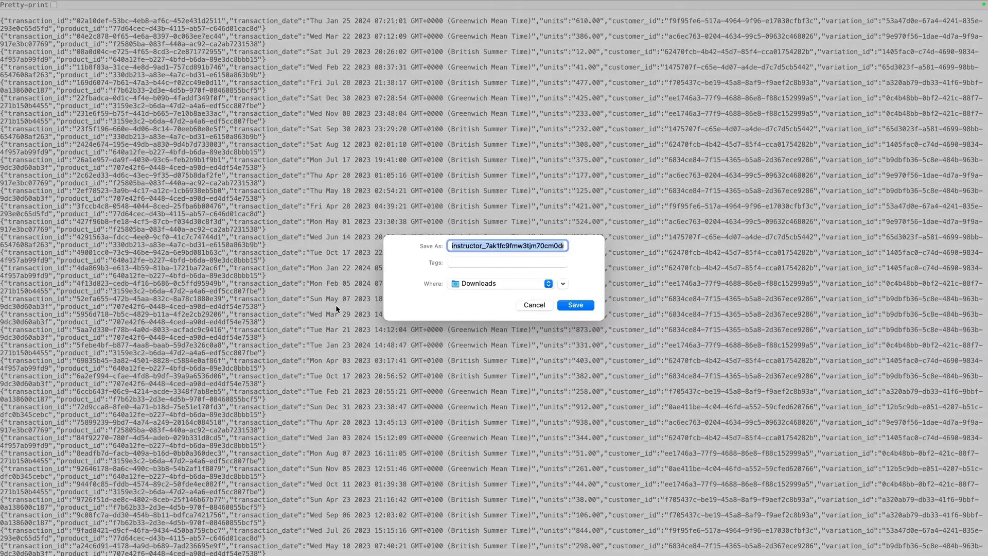
type("transactions.json")
key("Return")
left_click(436, 307)
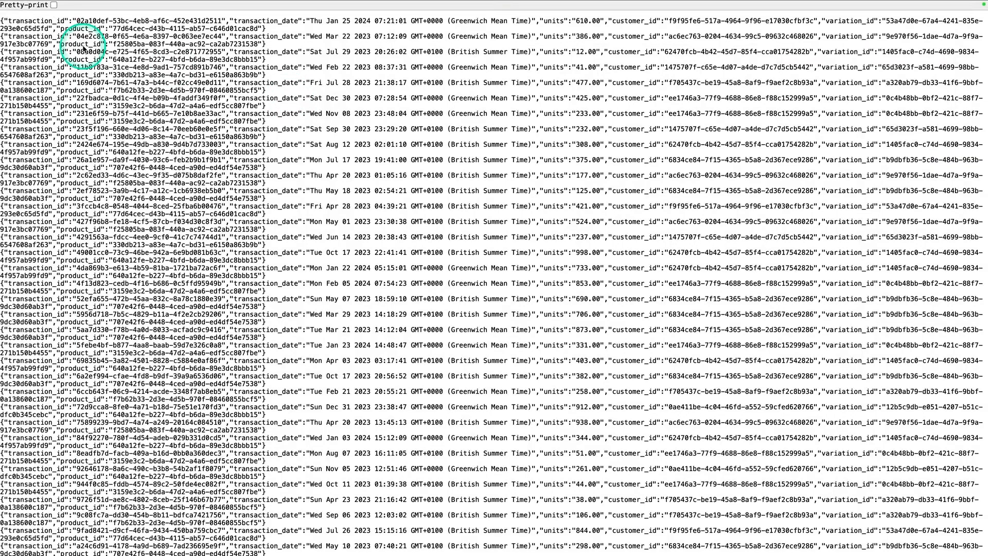
Step: Go back from the raw JSON data to the course and advance to the Create a New Pipeline lesson
mouse_move(18, 3)
left_click(7, 44)
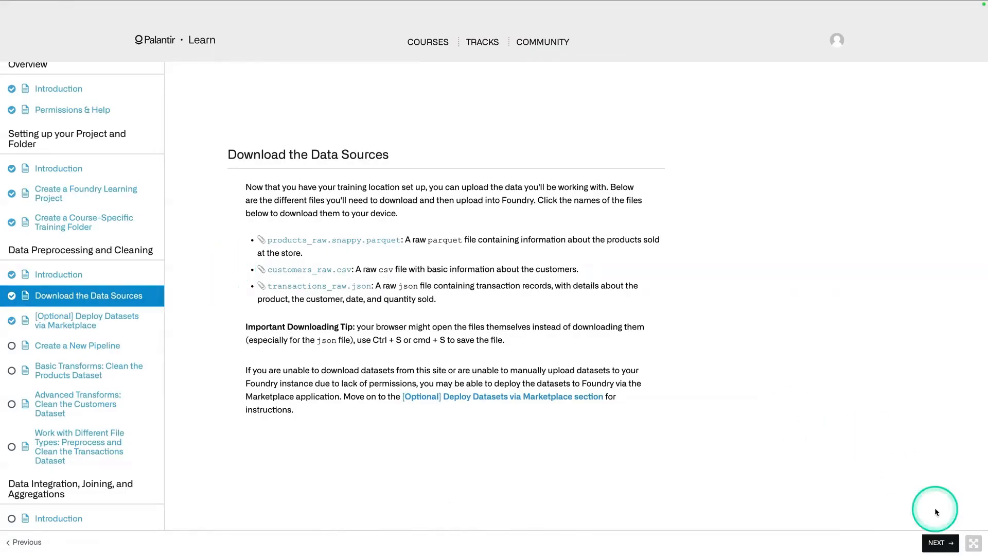
left_click(949, 545)
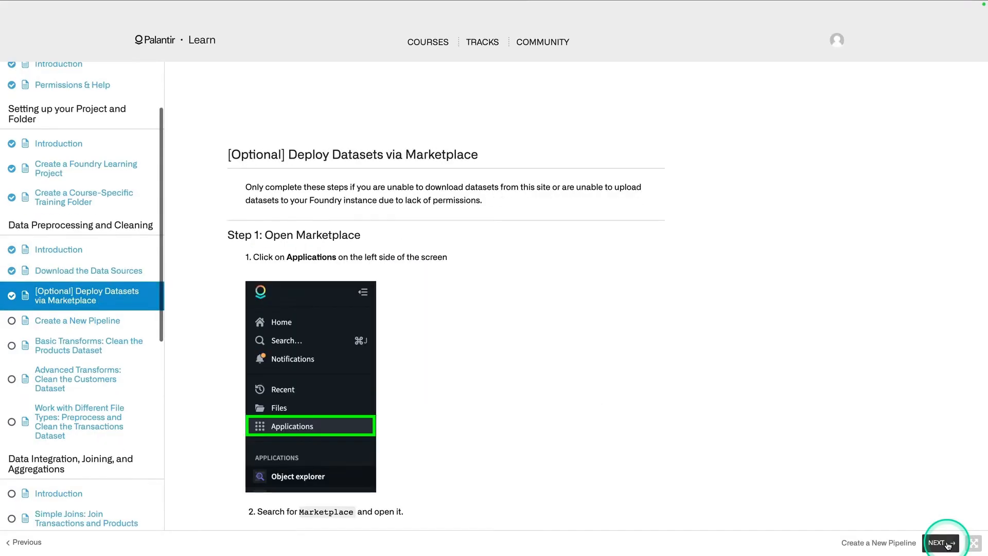
left_click(949, 544)
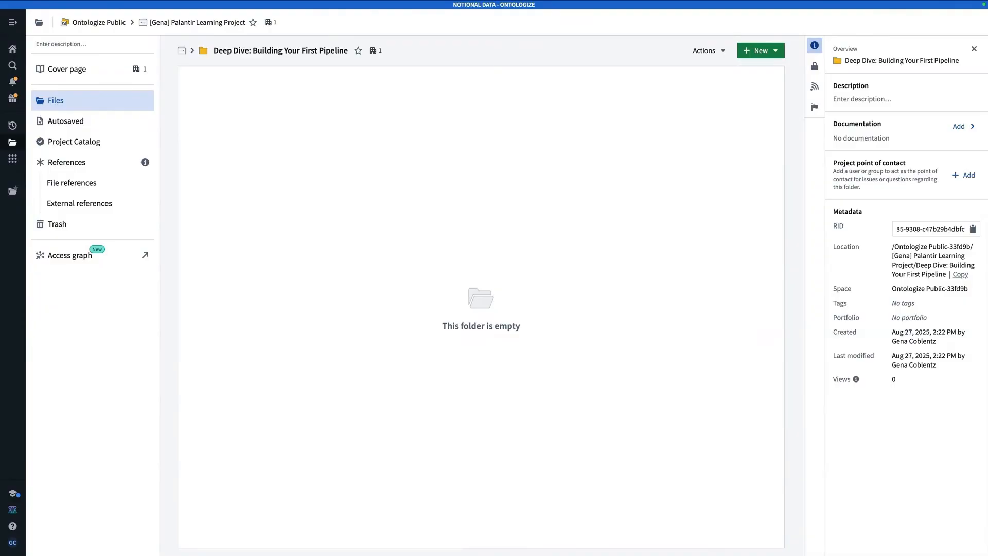
Step: Create a batch pipeline named Pipeline with Pipeline Builder in the Deep Dive: Building Your First Pipeline folder
left_click(772, 50)
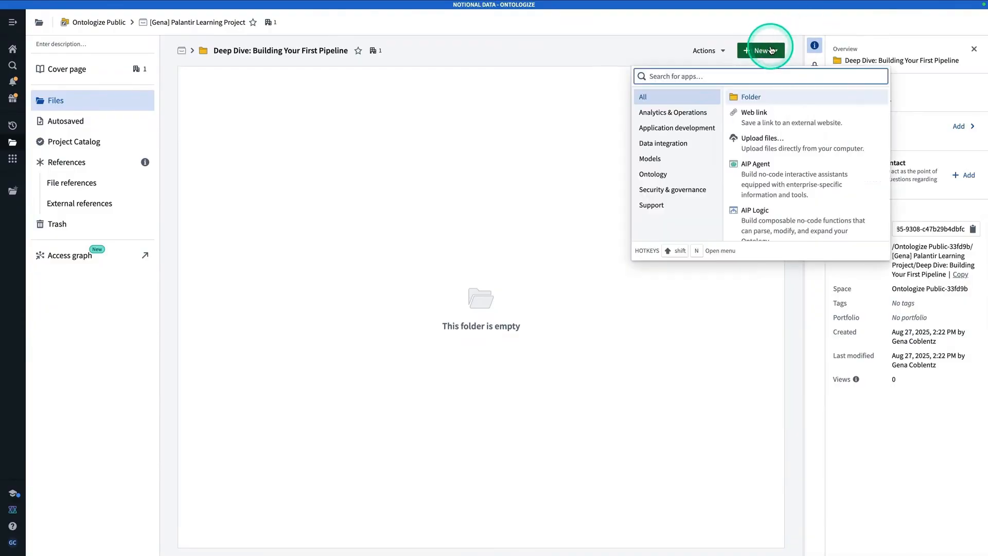
type("pipe")
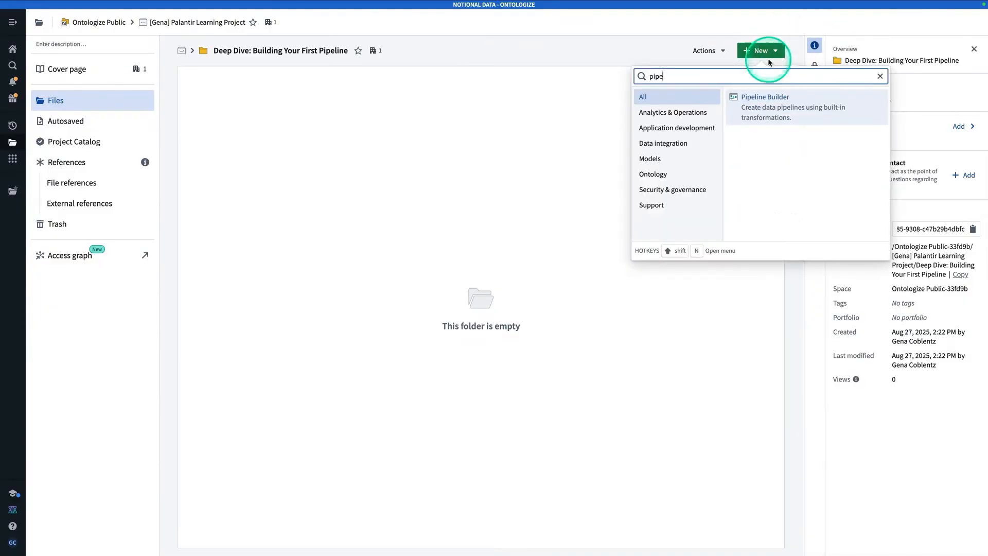
left_click(806, 109)
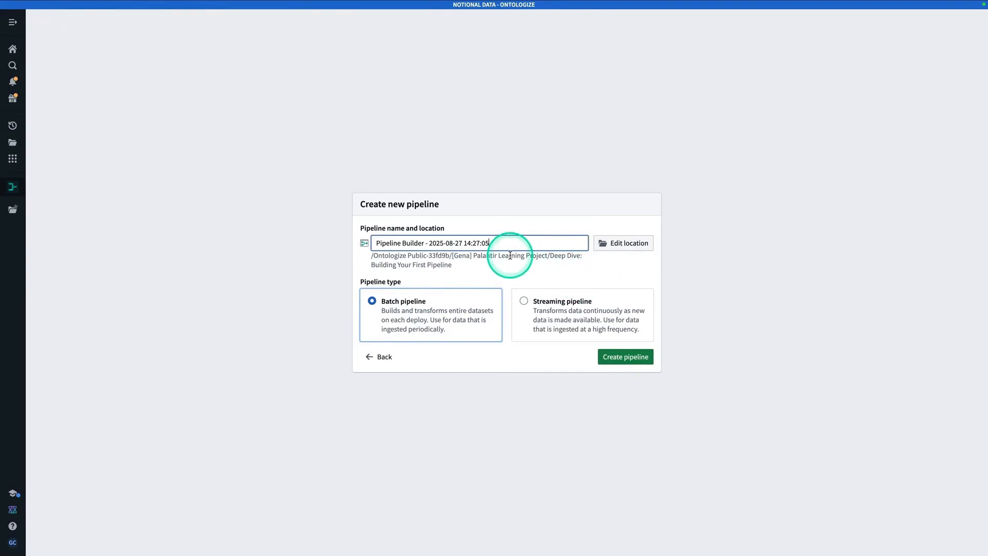
triple_click(486, 238)
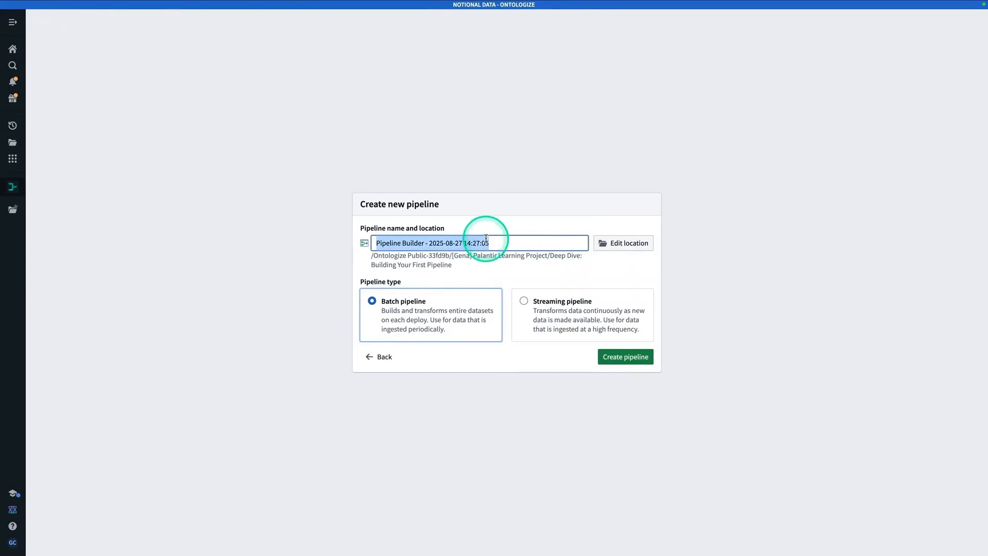
type("Pipeln")
key("BackSpace")
type("ine")
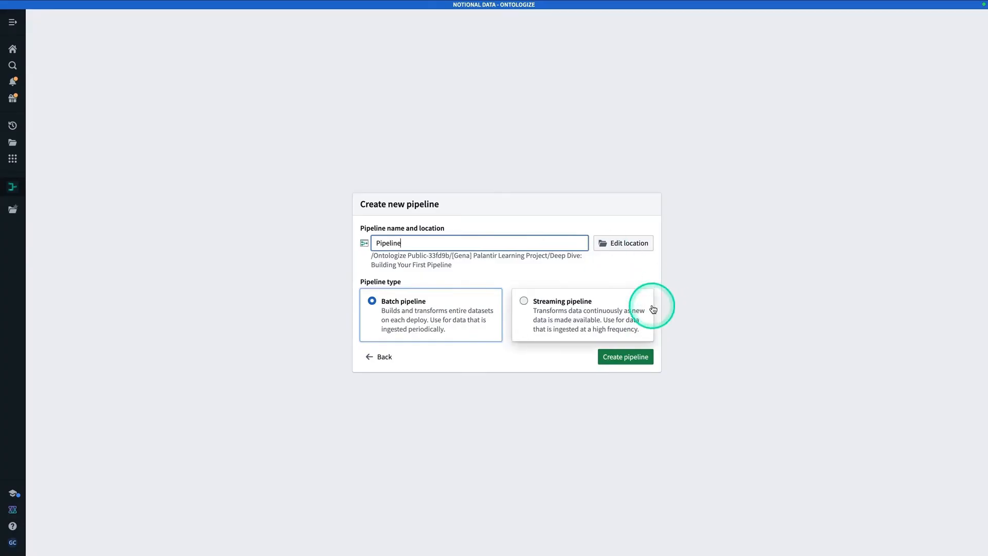
left_click(625, 363)
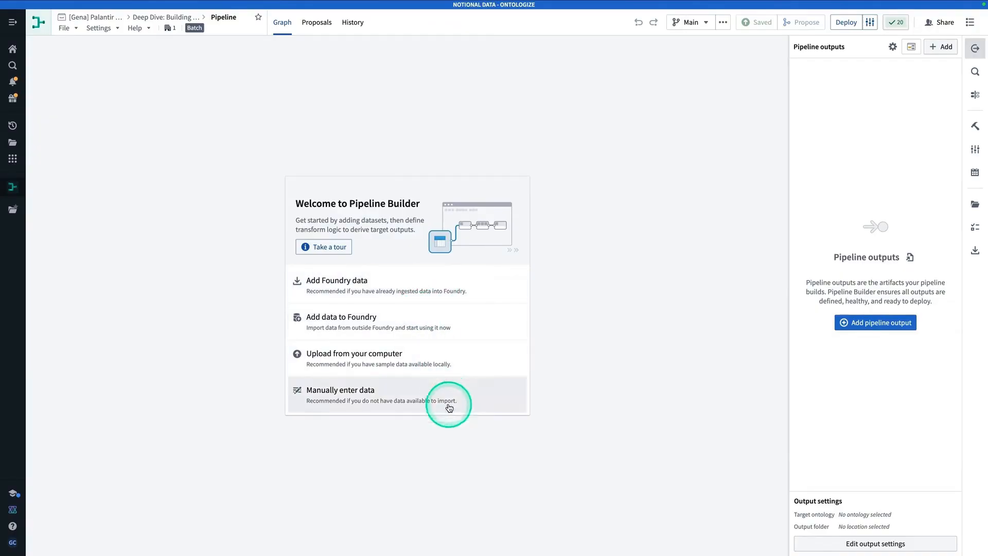
Step: Upload the customers_raw.csv and products_raw.snappy.parquet files from Downloads into the pipeline as individual structured datasets
left_click(446, 353)
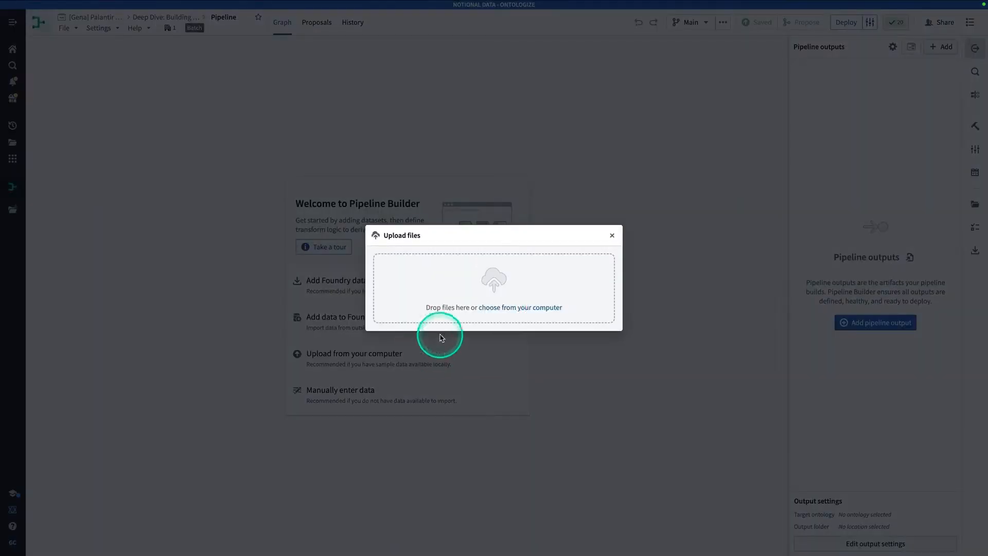
left_click(545, 308)
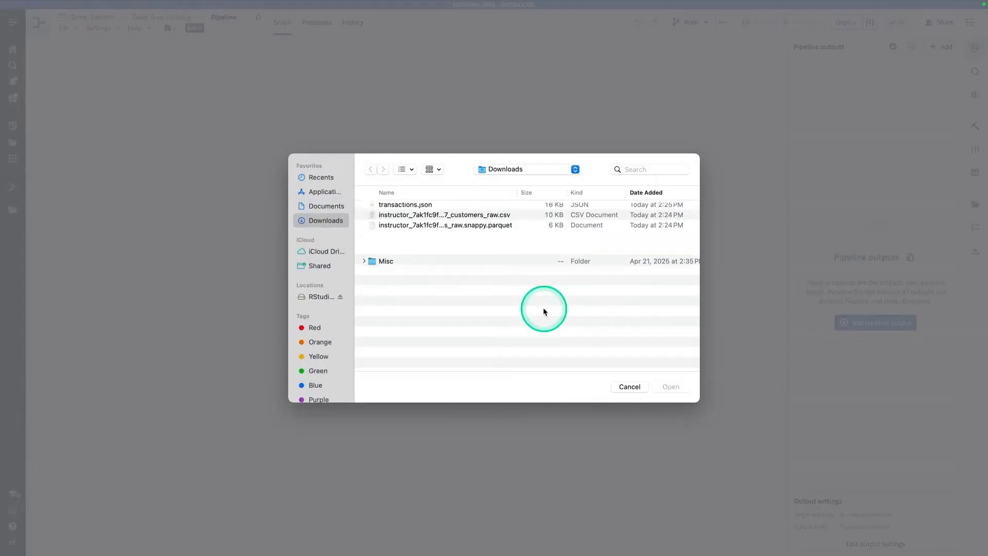
left_click(500, 230)
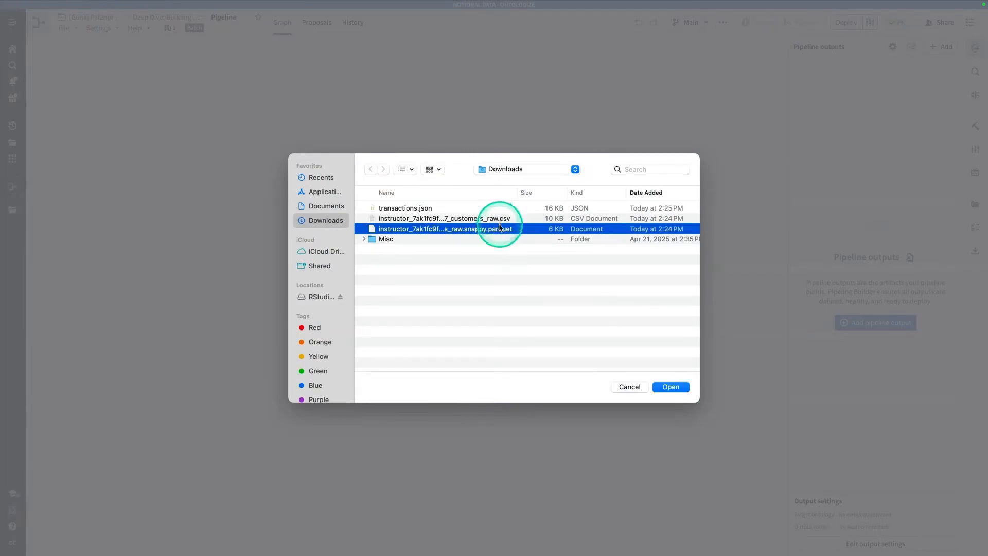
left_click(504, 219, "shift")
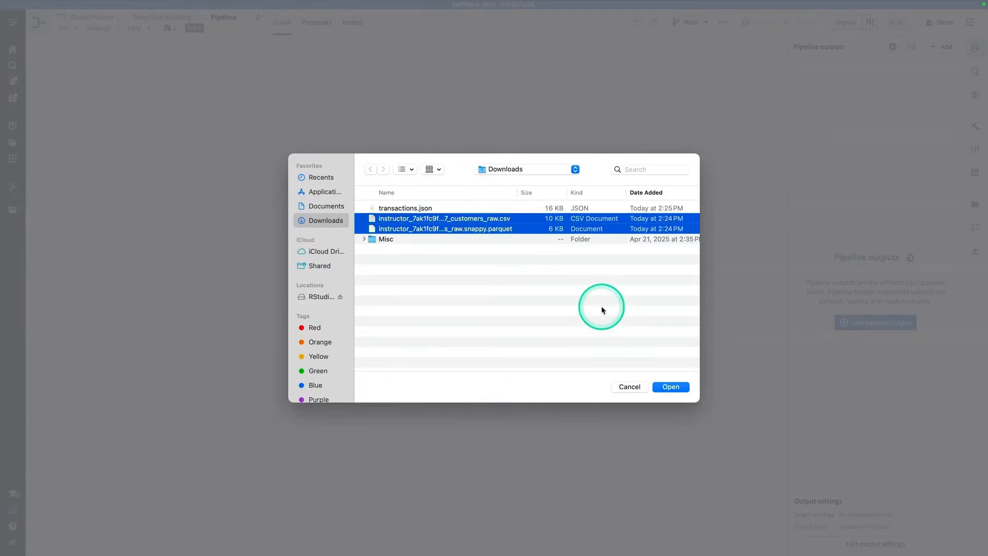
left_click(671, 387)
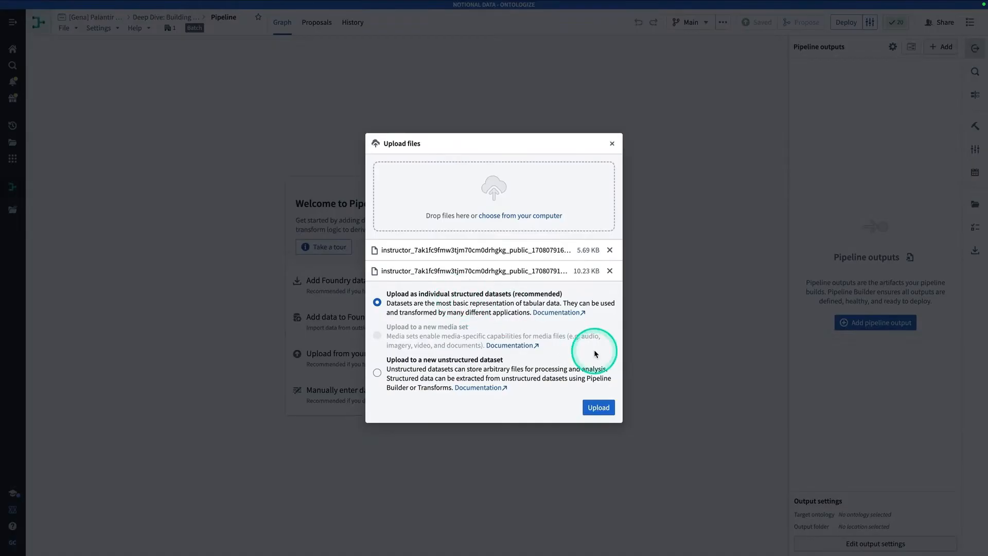
left_click(599, 407)
Step: Rename the uploaded products_raw dataset node with 5 columns as products
left_click(406, 230)
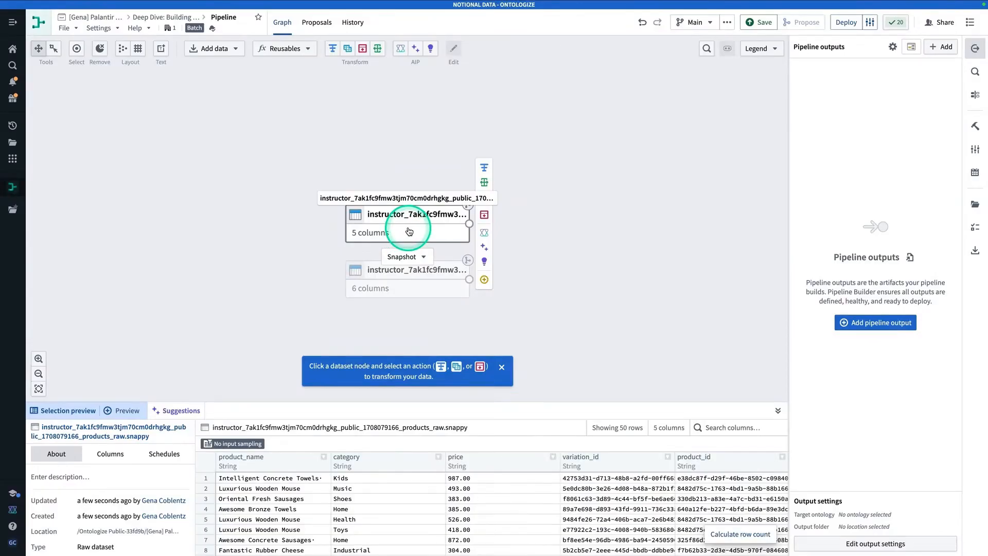
right_click(410, 230)
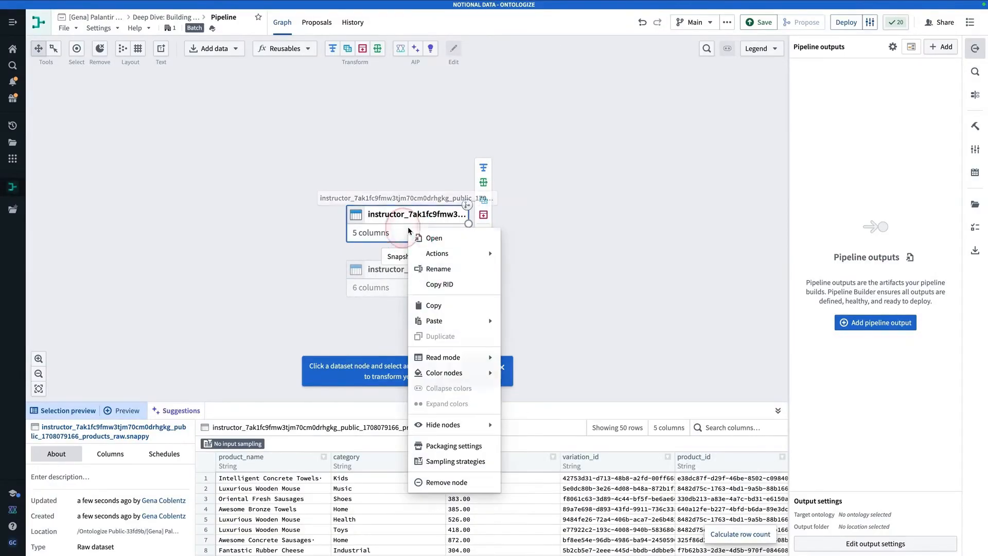
left_click(438, 269)
double_click(463, 279)
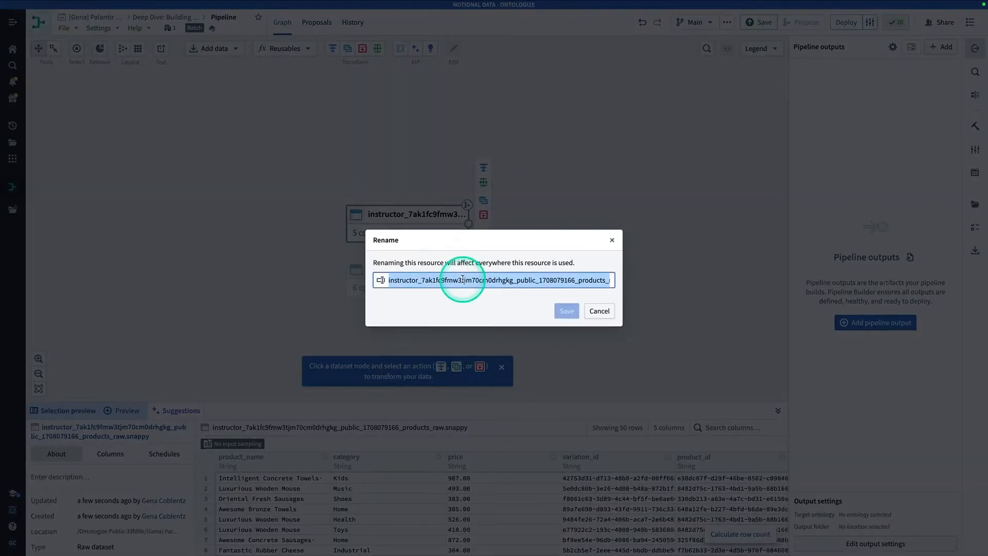
type("products")
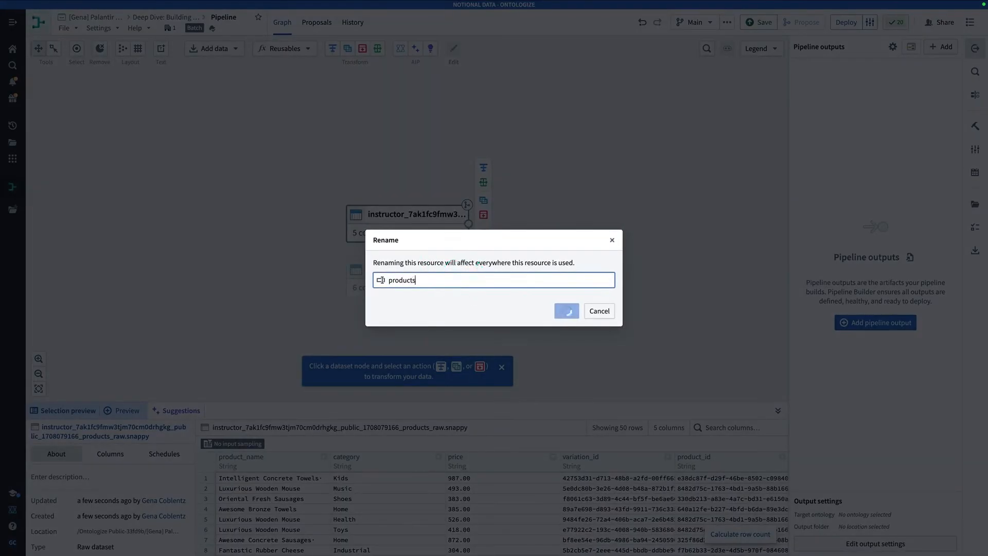
key("Return")
Step: Rename the uploaded customers_raw dataset node with 6 columns as customers and deselect it
left_click(433, 279)
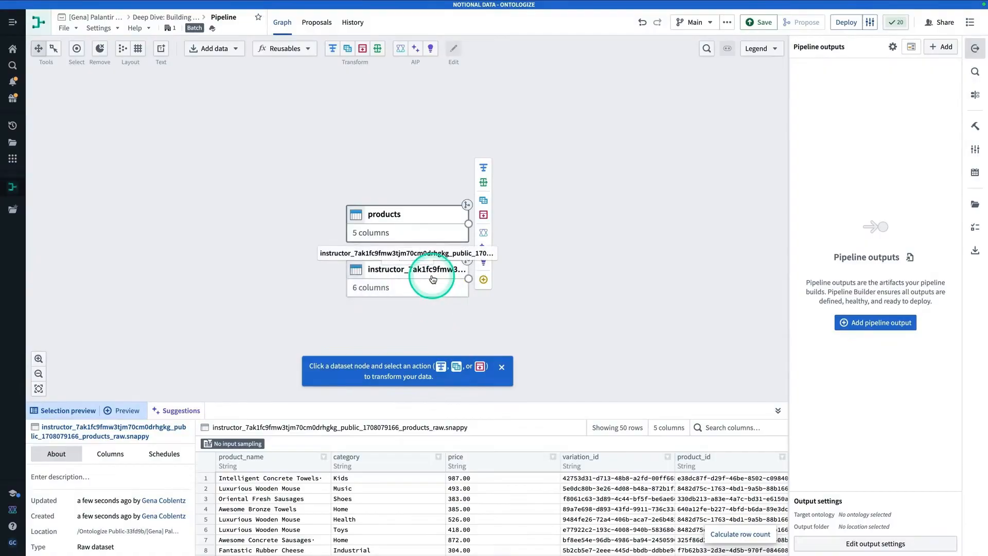
right_click(433, 279)
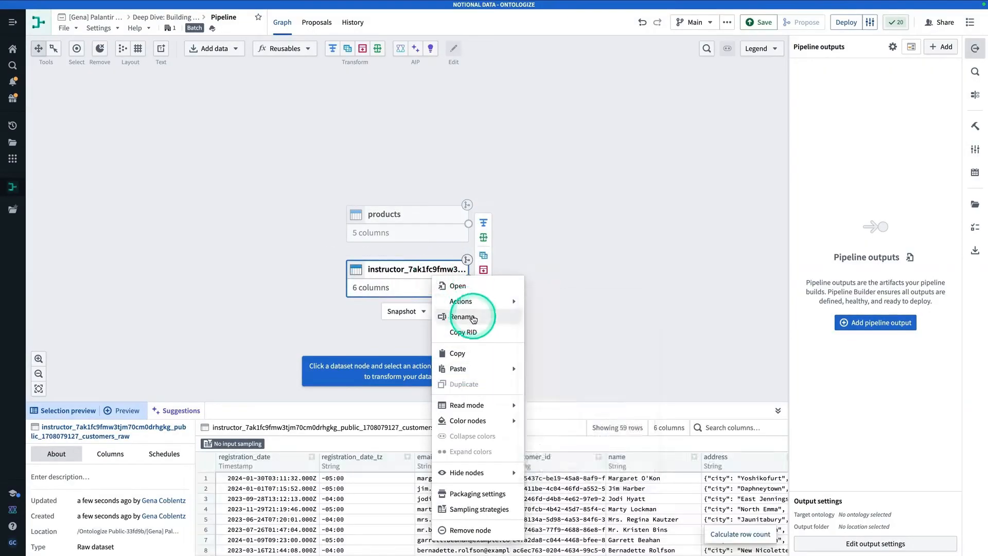
left_click(462, 316)
key("ctrl+a")
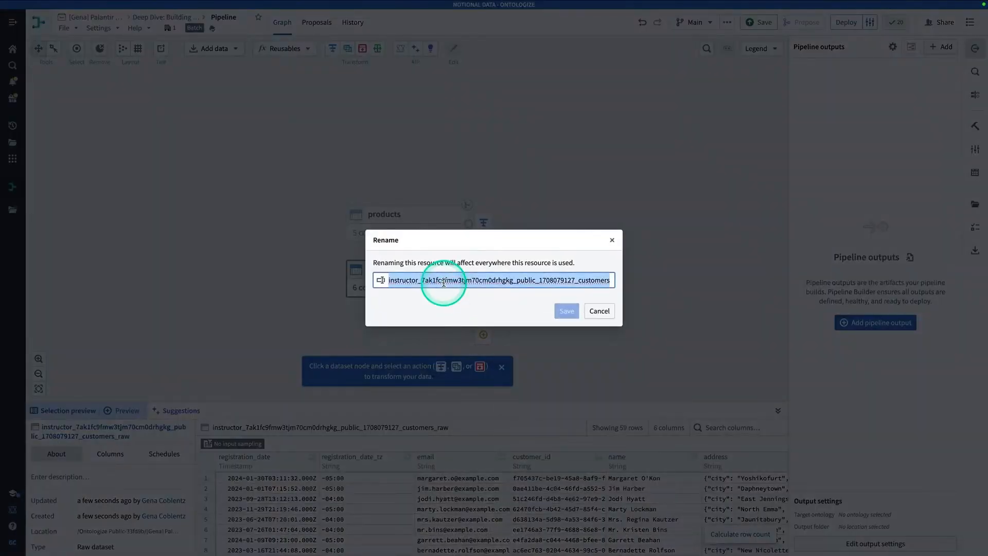
type("customers")
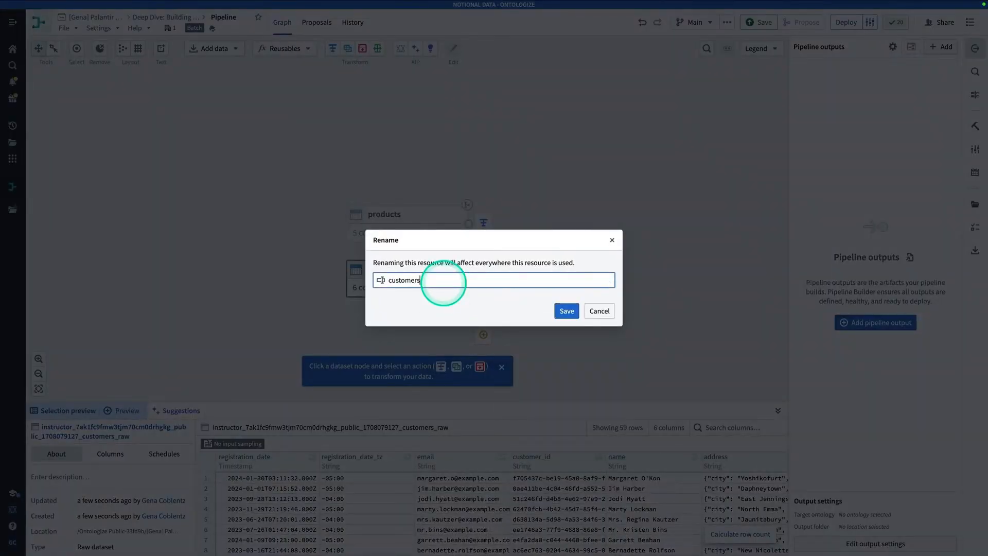
left_click(569, 312)
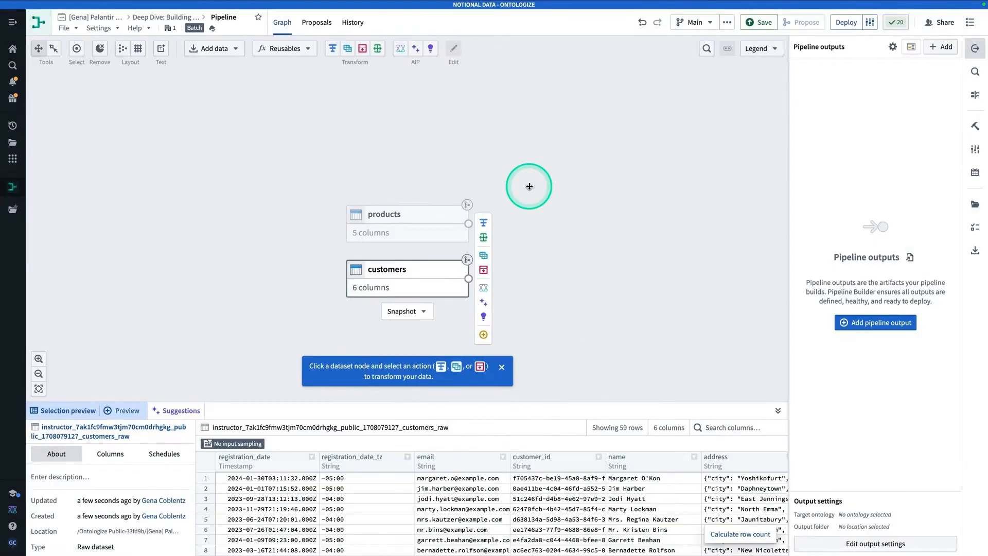
left_click(269, 110)
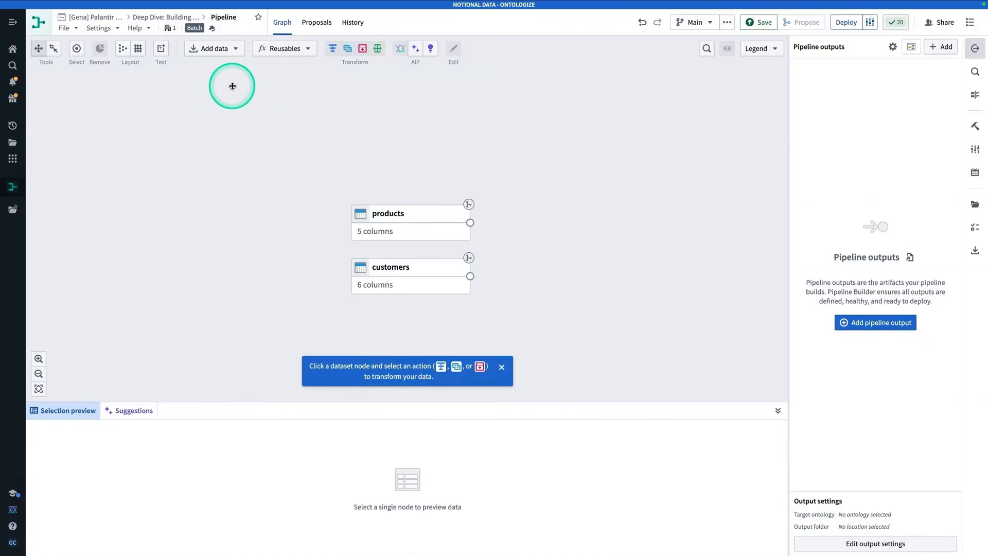
Step: Upload transactions.json from Downloads into the pipeline as a new unstructured dataset
left_click(215, 49)
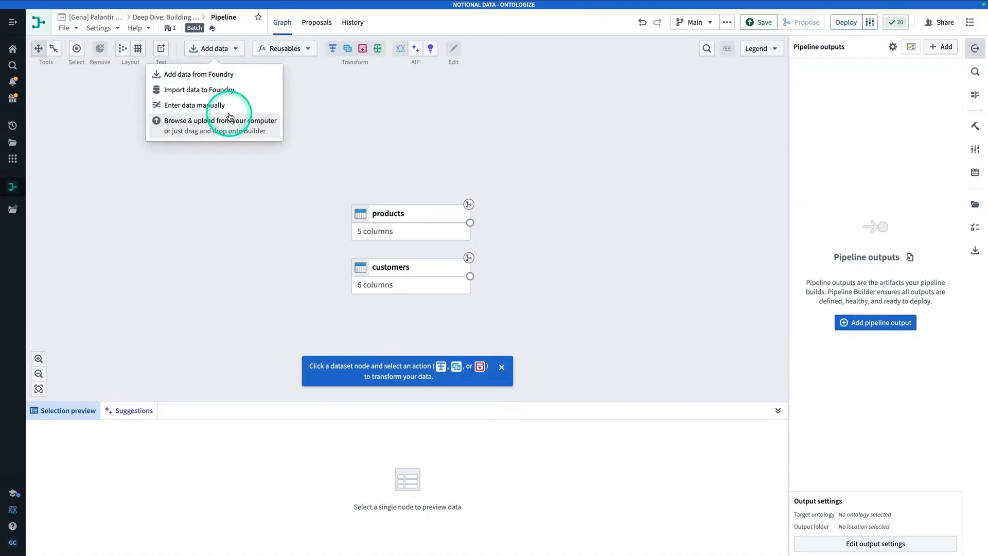
left_click(239, 126)
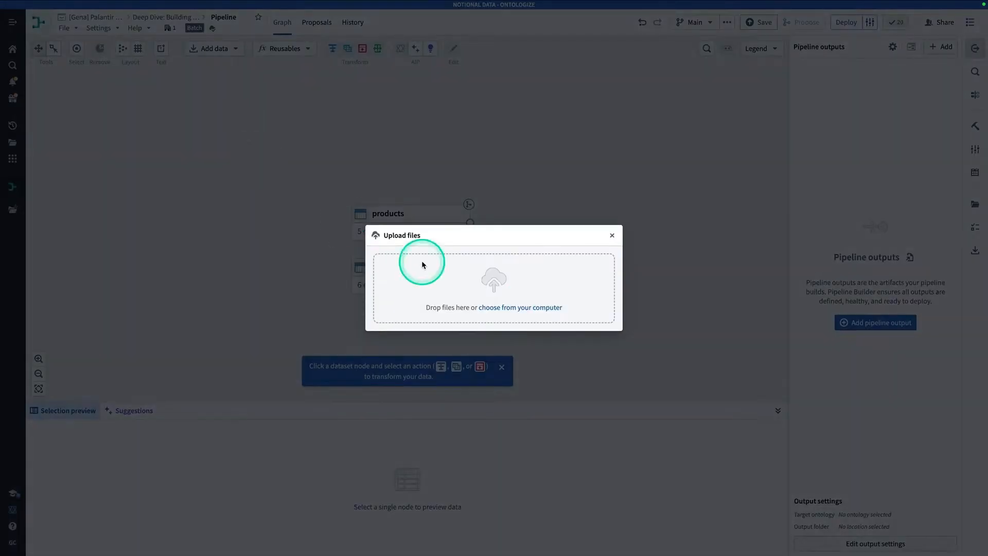
left_click(517, 313)
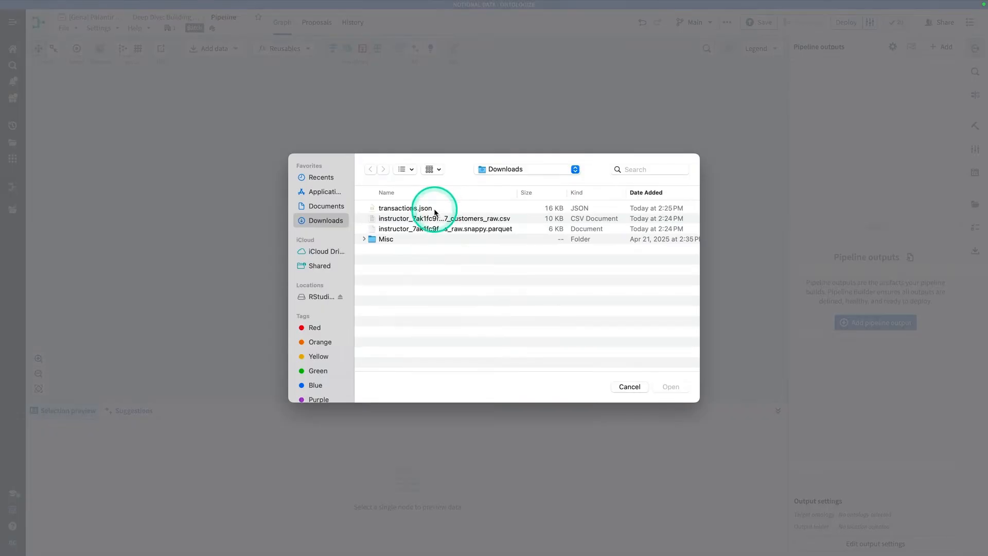
double_click(434, 209)
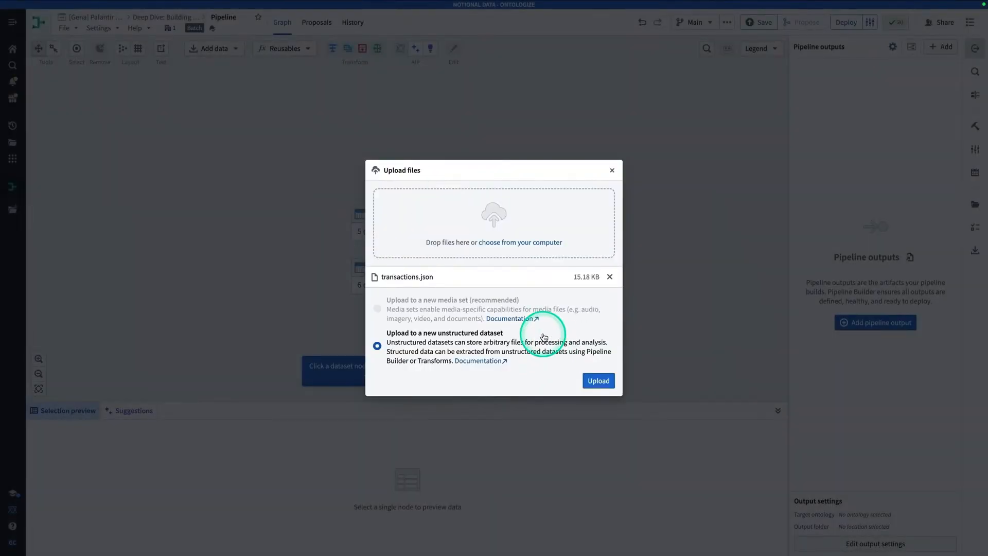
left_click(600, 382)
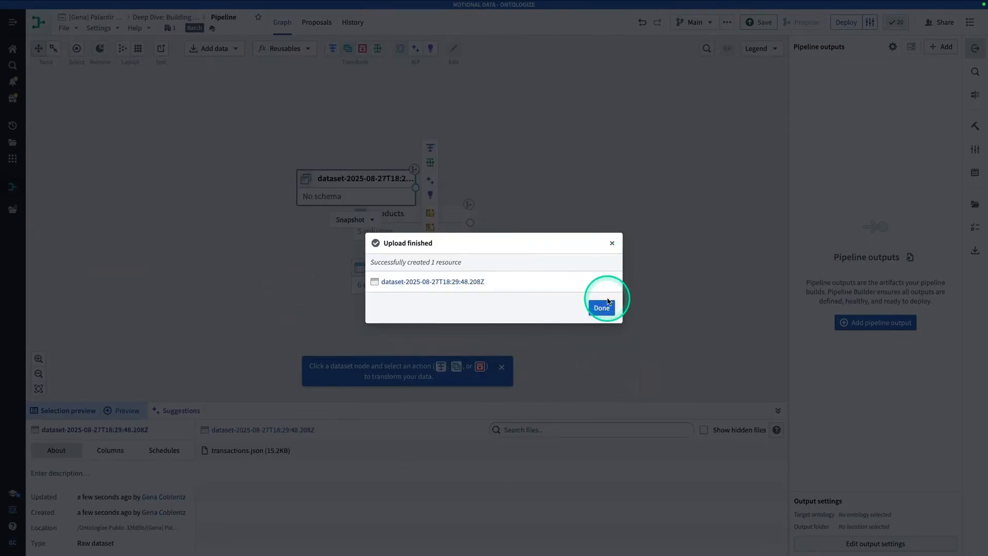
left_click(601, 308)
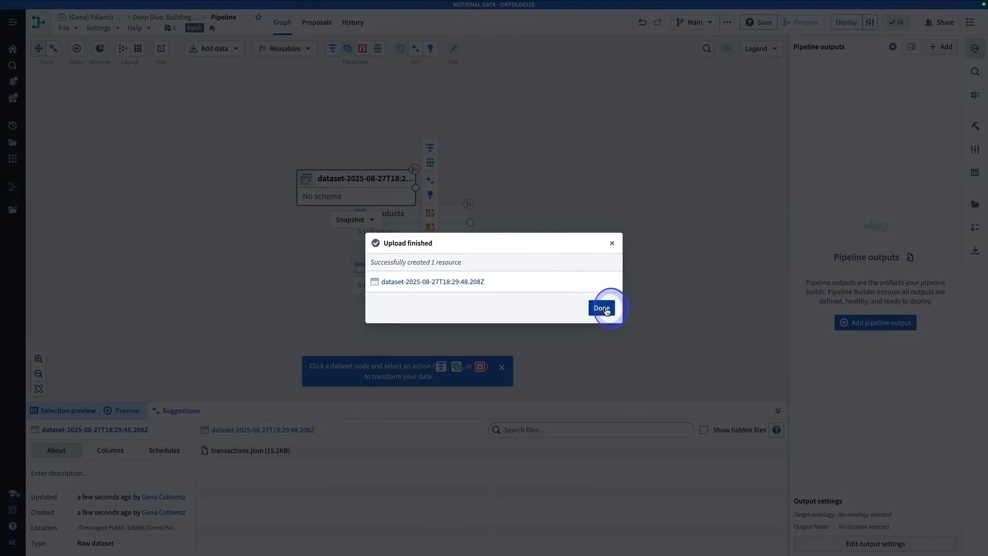
Step: Rename the newly uploaded dataset node without a schema as transactions
right_click(386, 196)
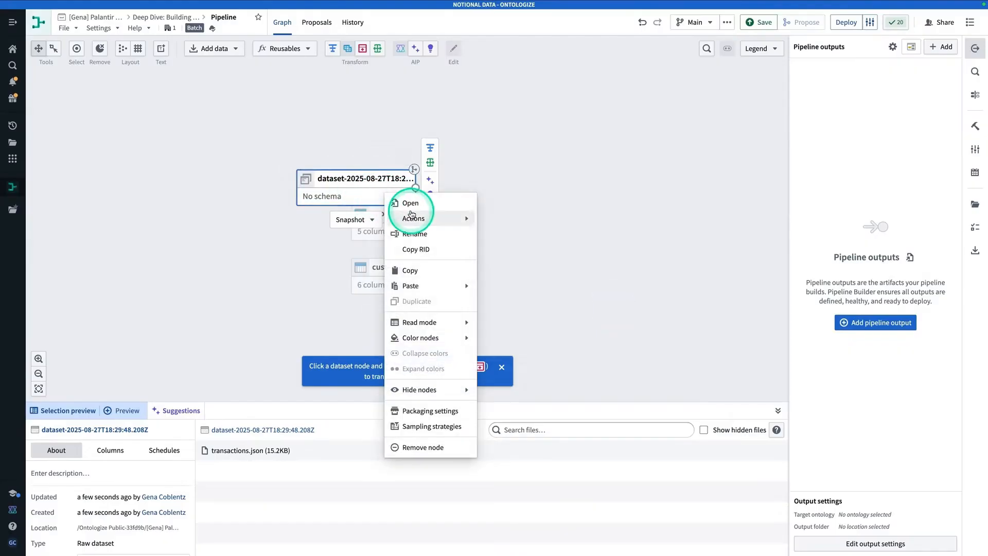
left_click(415, 234)
triple_click(509, 277)
type("tr")
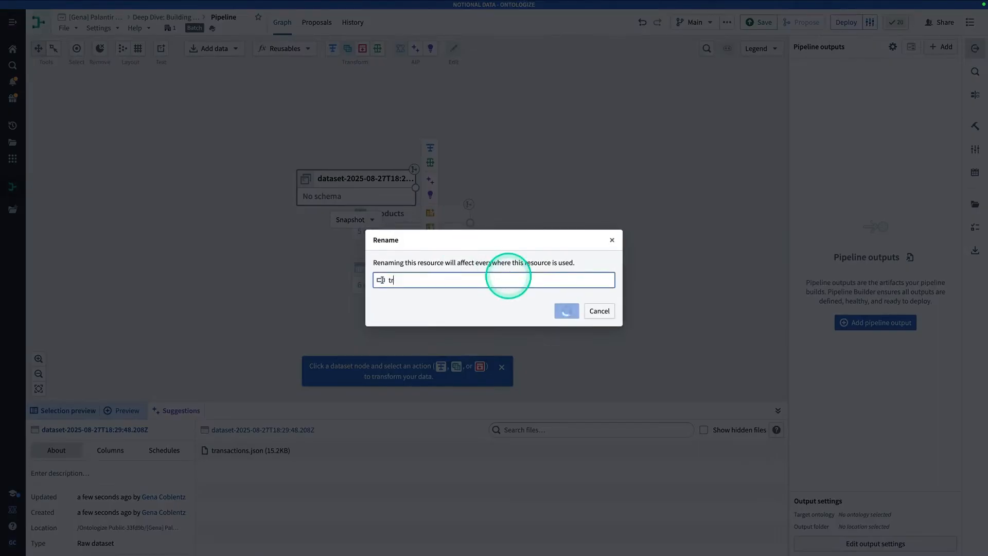
type("ansactions")
key("Return")
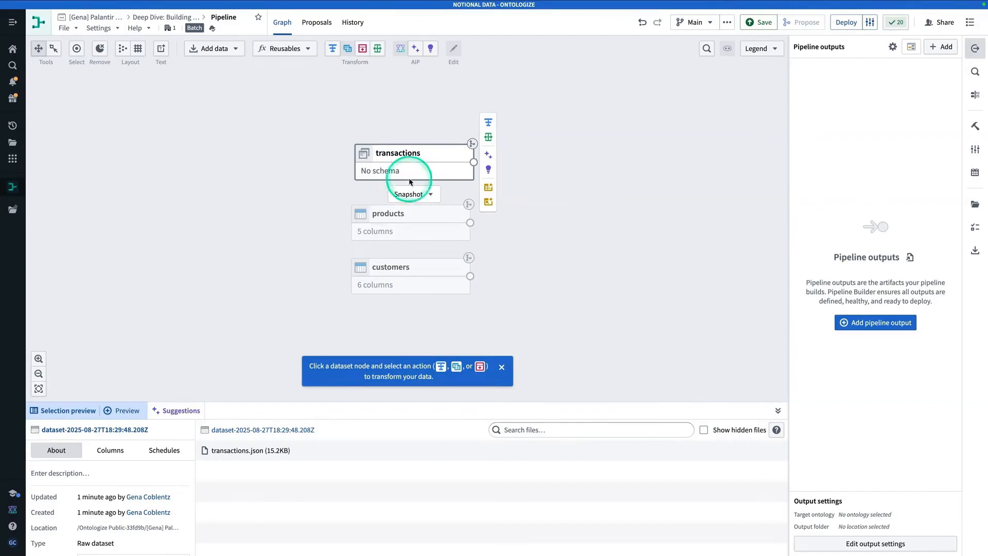
Step: Add a transform to the products dataset and name the transform path clean products
left_click(433, 220)
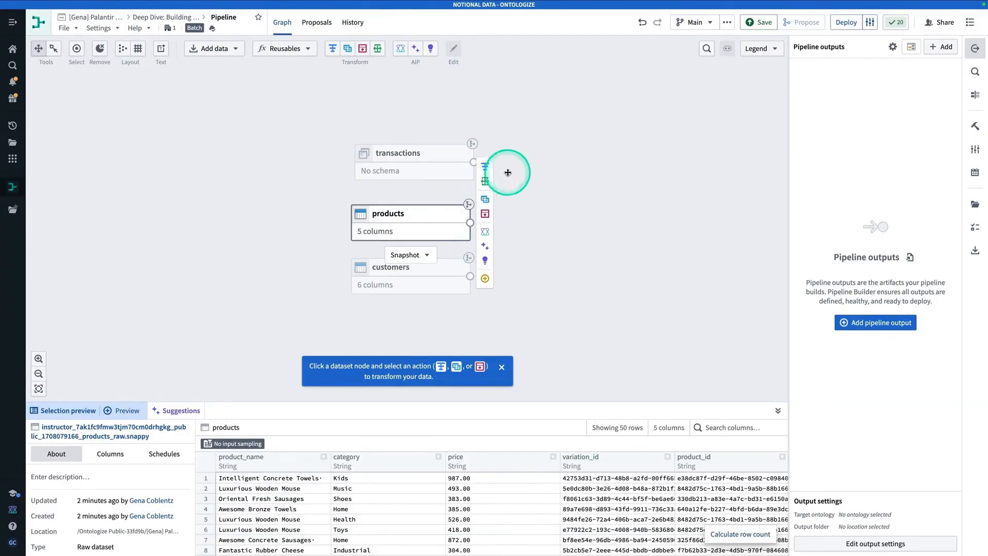
mouse_move(488, 170)
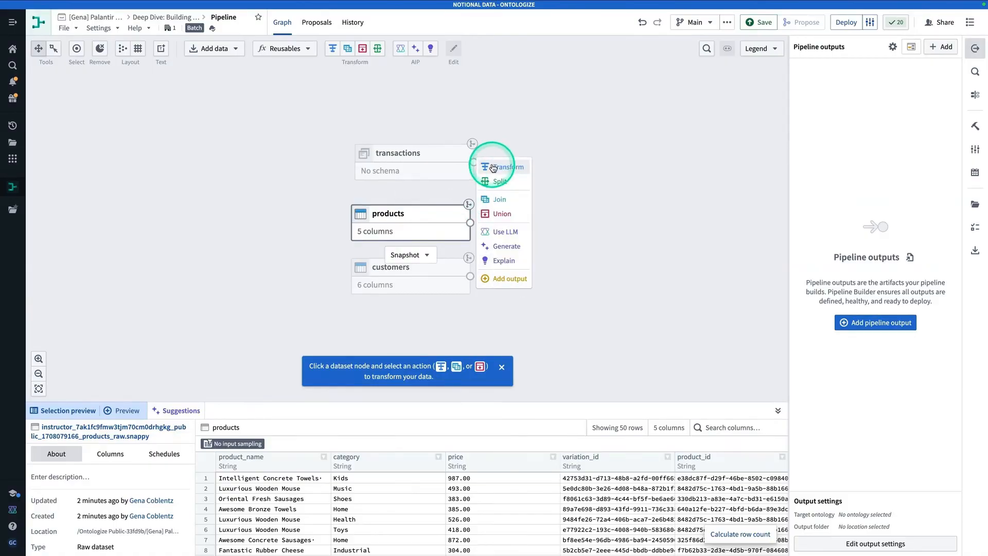
left_click(505, 169)
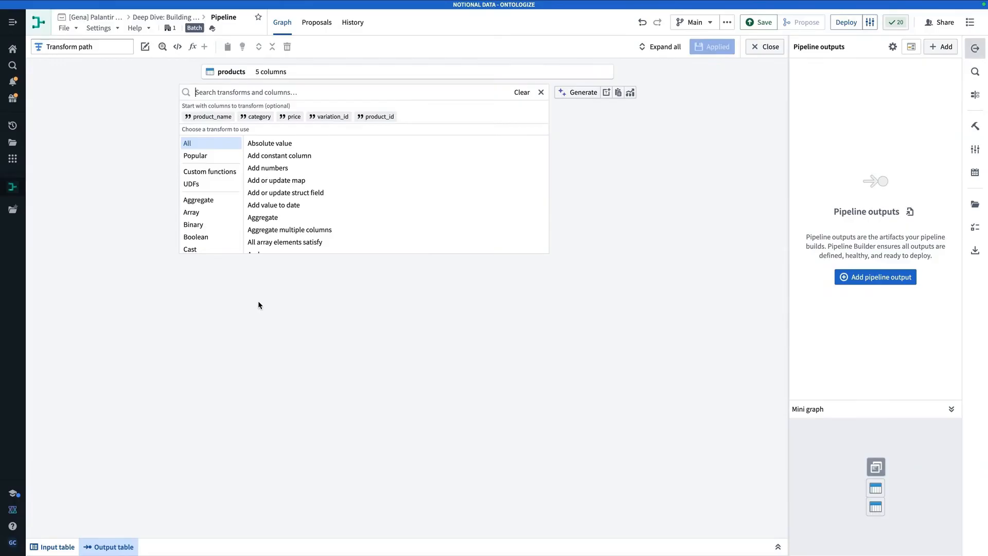
left_click(106, 46)
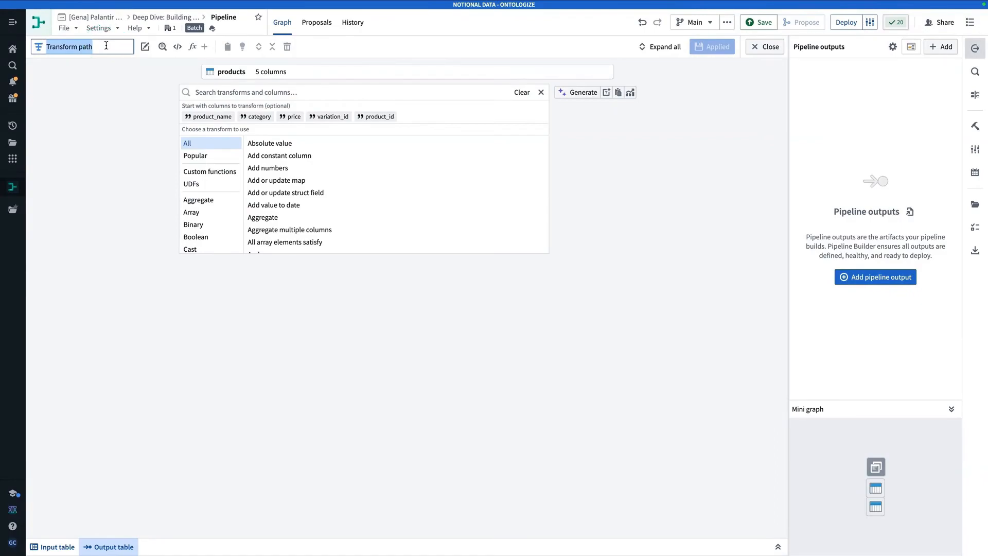
type("clean")
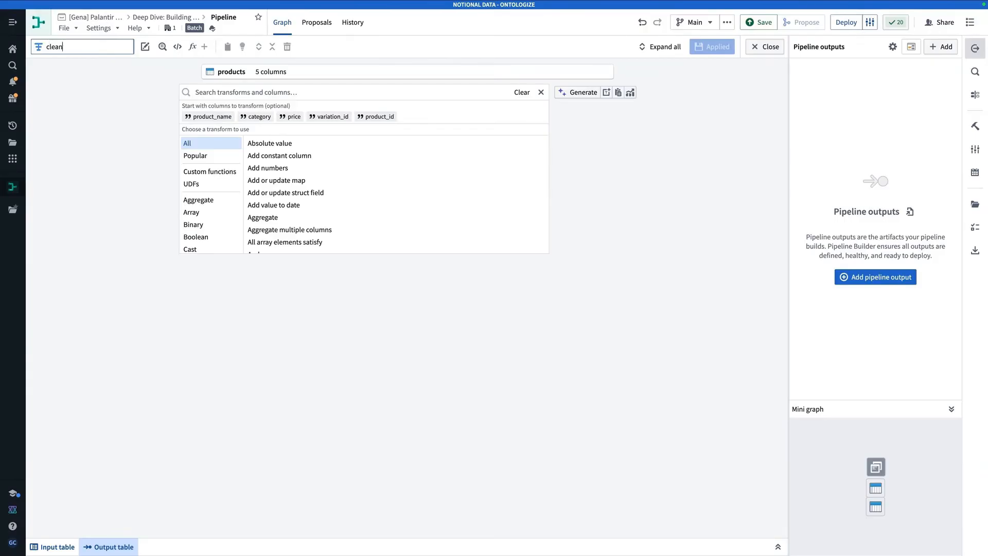
type(" pooducts")
key("Return")
Step: Open the data preview and examine the product_name values for trailing whitespace across the rows
left_click(114, 546)
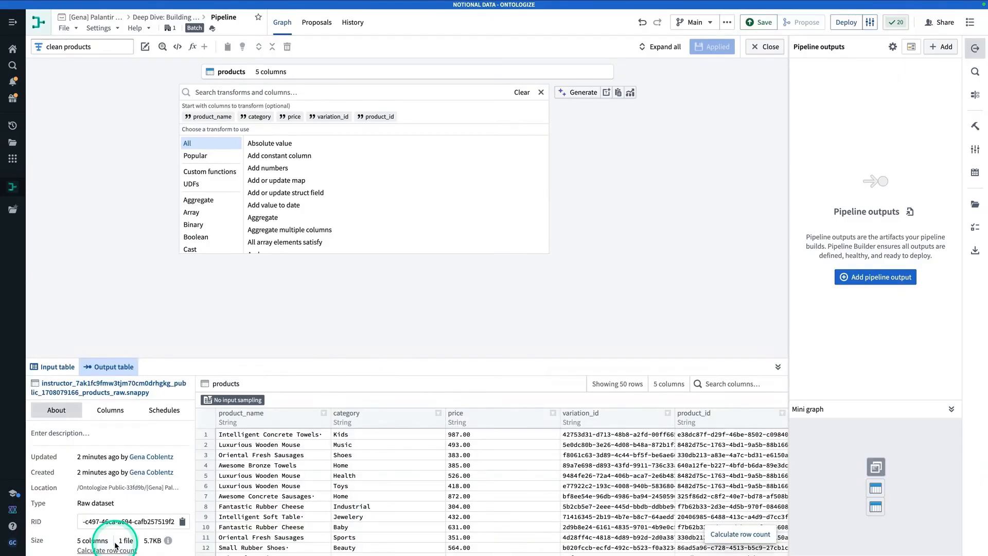
scroll(335, 502, "down", 5)
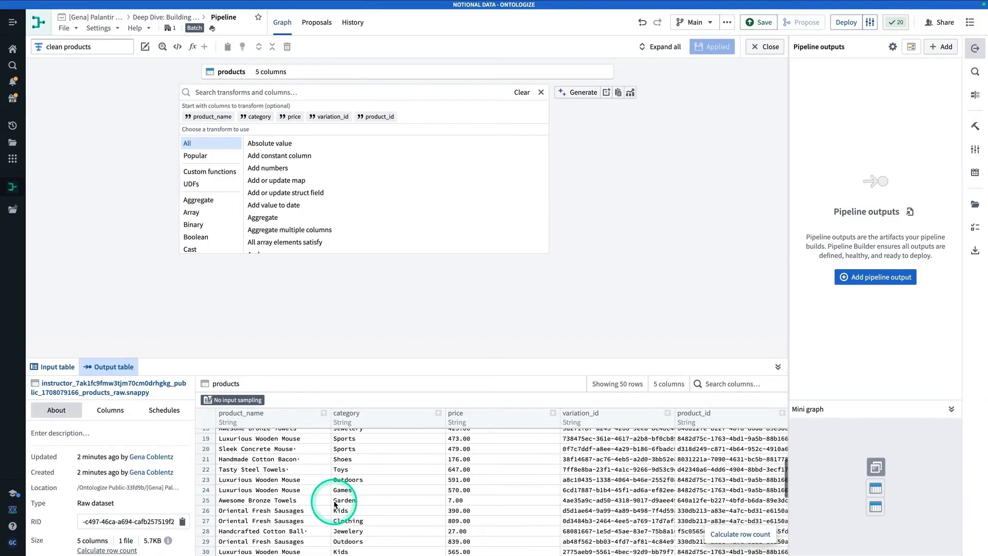
scroll(335, 504, "up", 5)
scroll(310, 453, "down", 1)
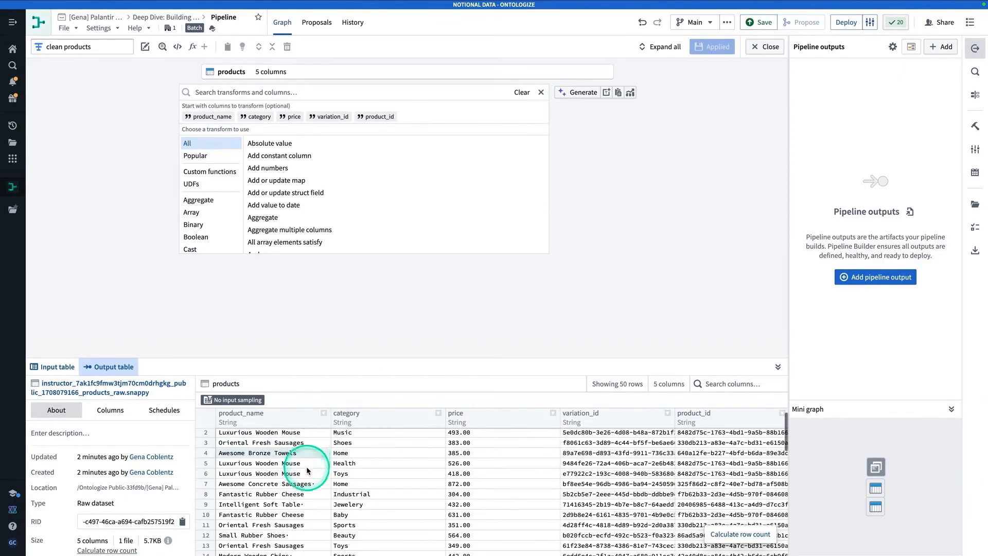
scroll(316, 442, "up", 1)
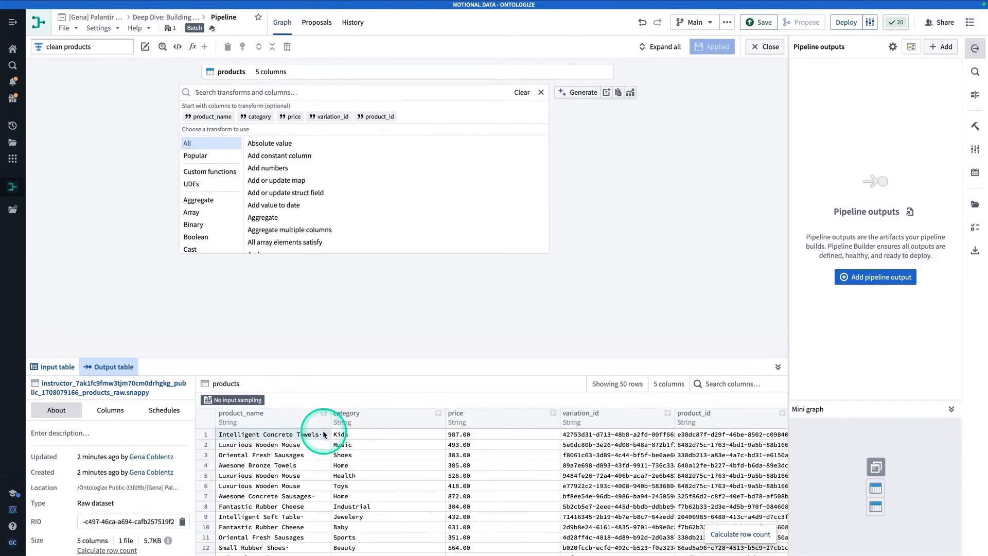
left_click(323, 437)
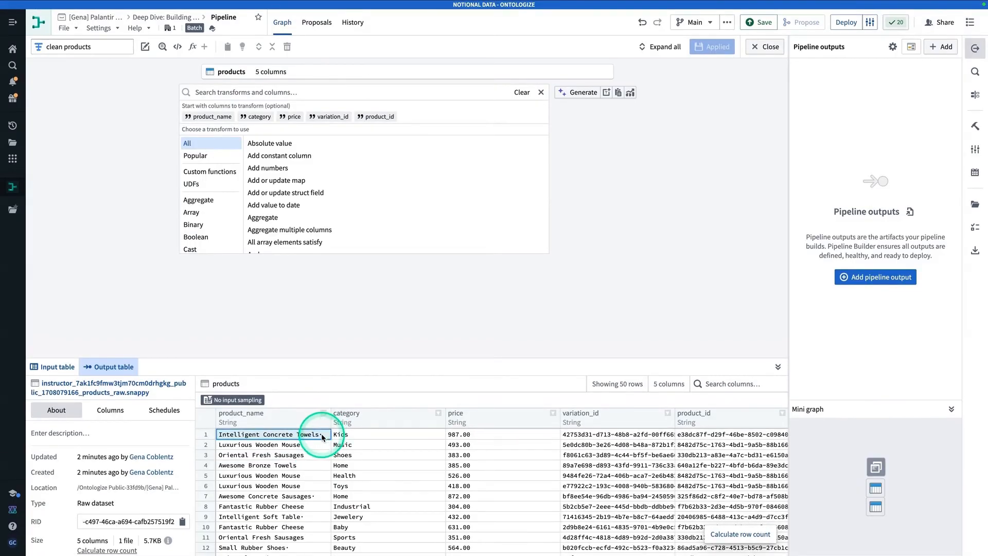
scroll(323, 437, "down", 5)
left_click(309, 479)
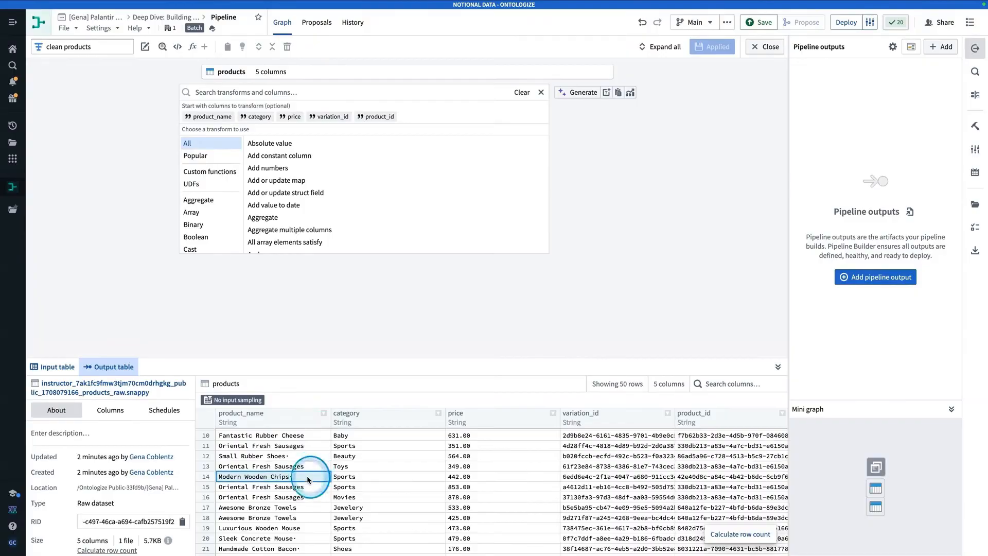
scroll(312, 478, "down", 10)
scroll(314, 476, "up", 13)
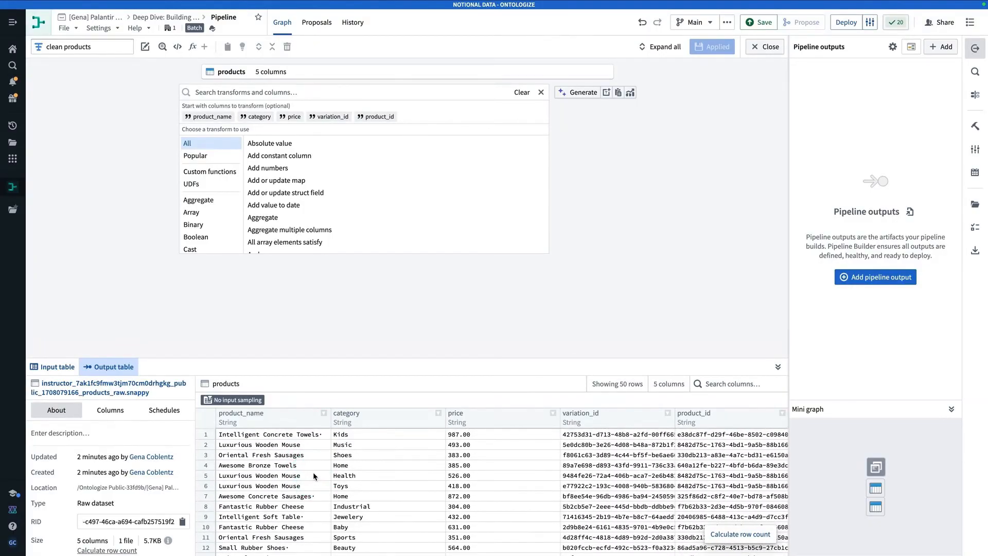
Step: Add a Trim whitespace transform on product_name that replaces the same column, and apply it
left_click(272, 94)
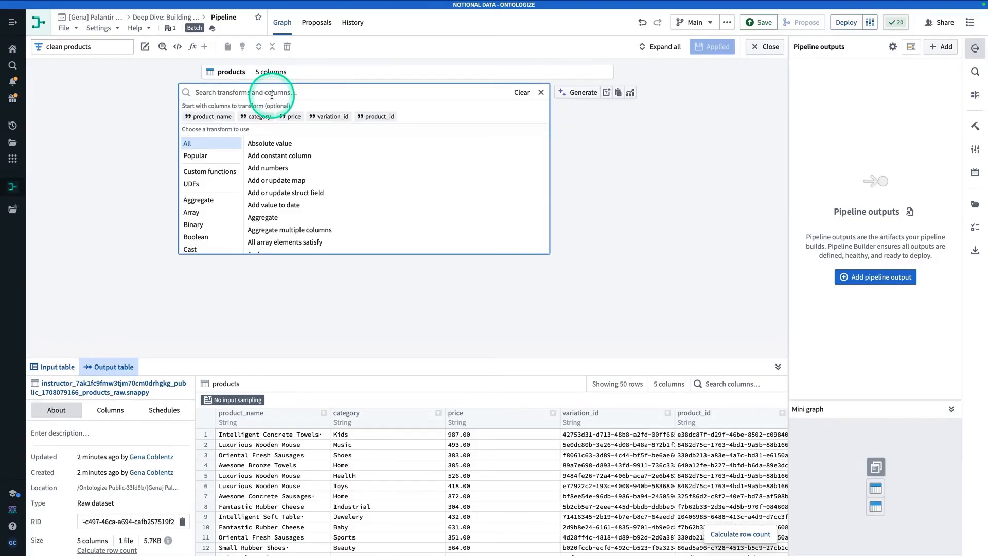
type("trim whi")
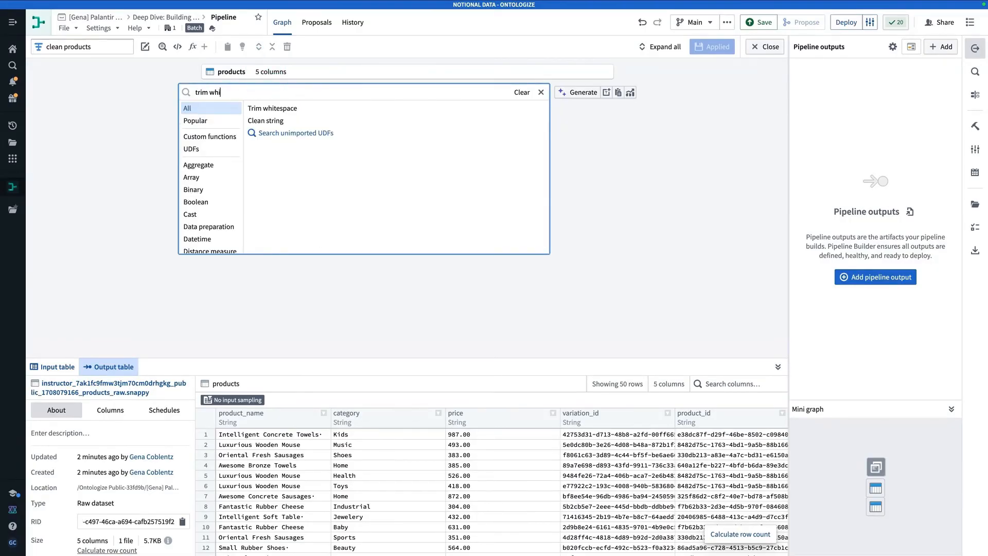
left_click(291, 111)
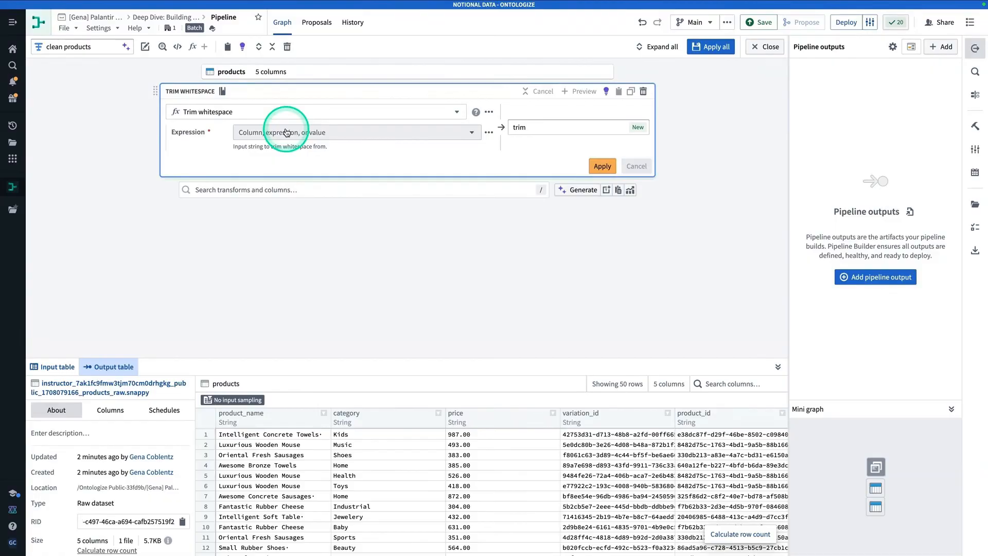
left_click(284, 130)
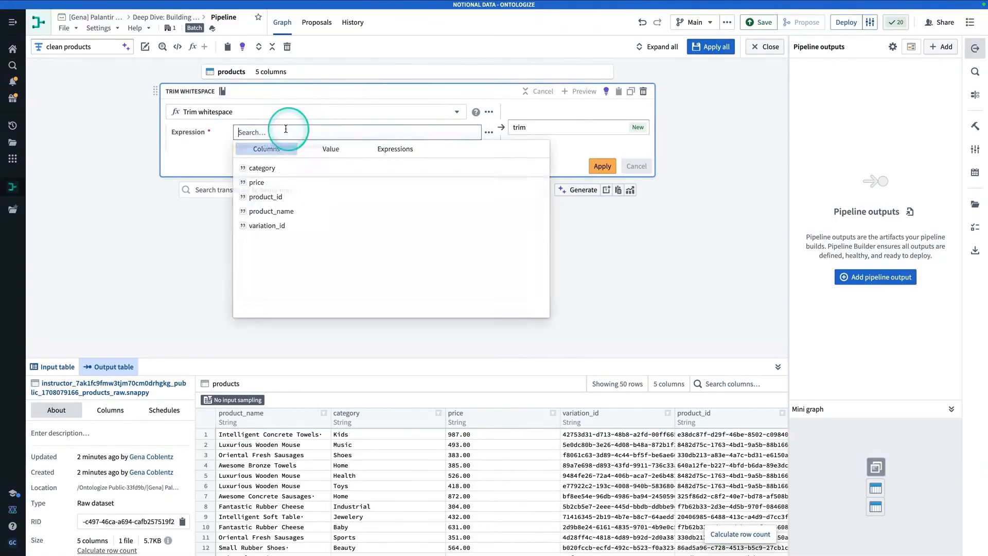
left_click(301, 213)
left_click(577, 125)
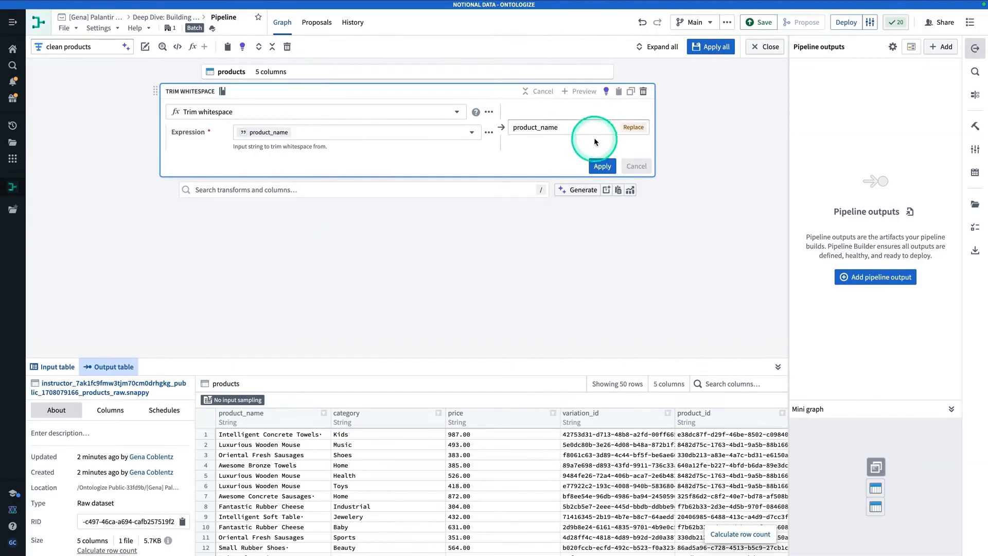
left_click(601, 167)
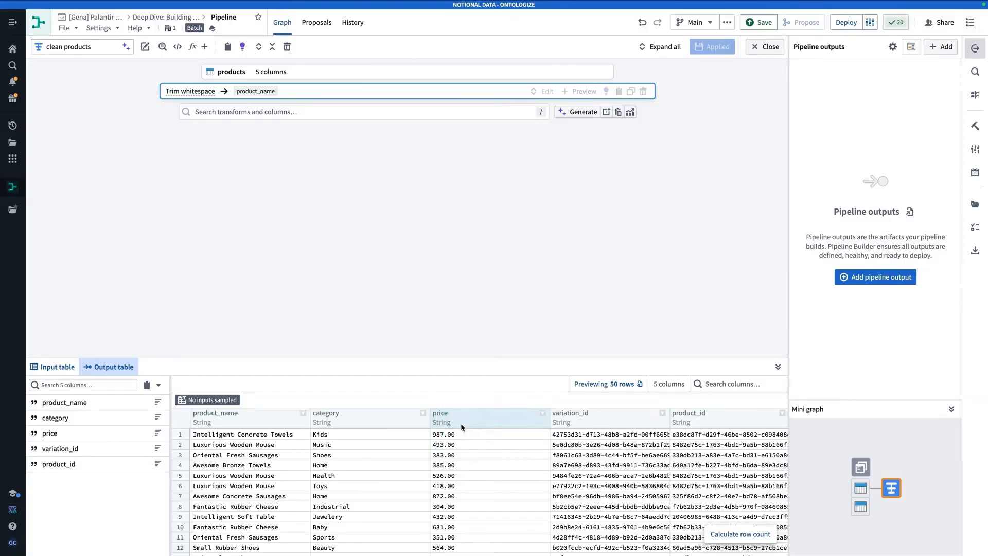
Step: Add a Cast transform that converts the price column to type Double, replacing the original column, and apply it
left_click(377, 111)
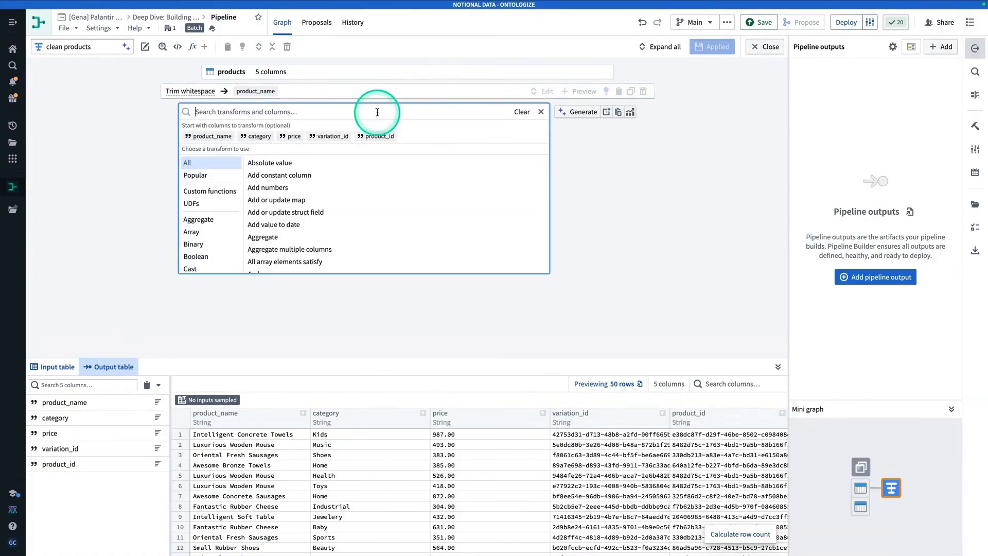
type("cast")
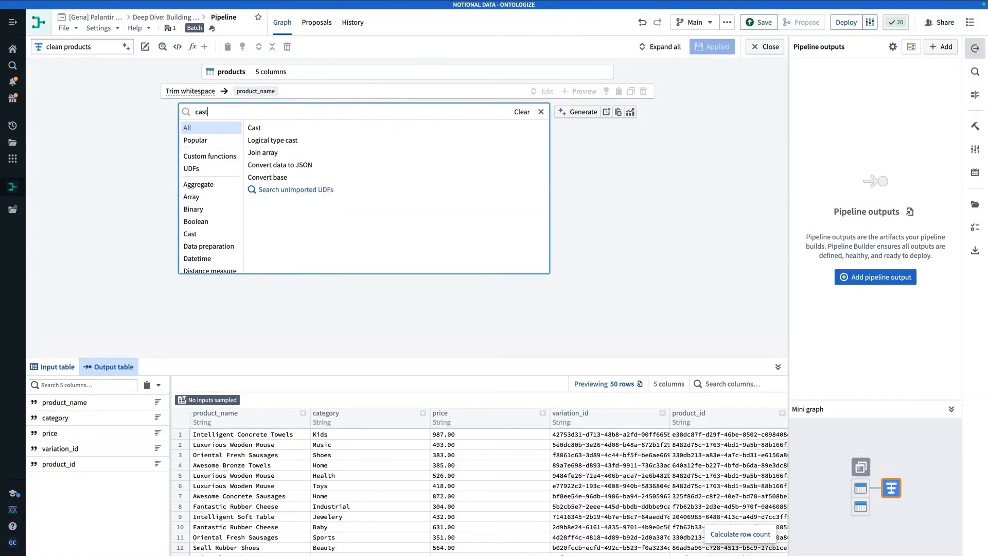
left_click(350, 129)
left_click(308, 153)
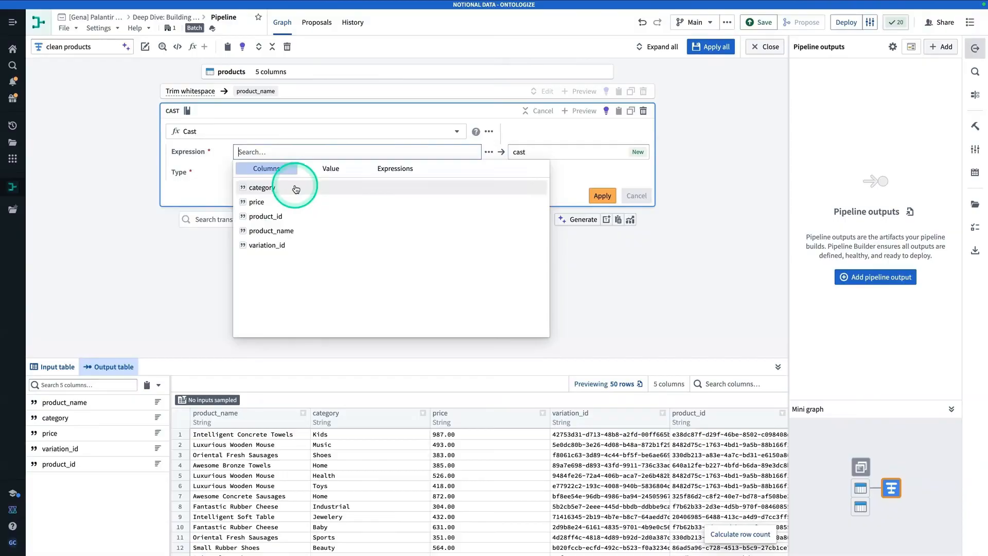
left_click(320, 202)
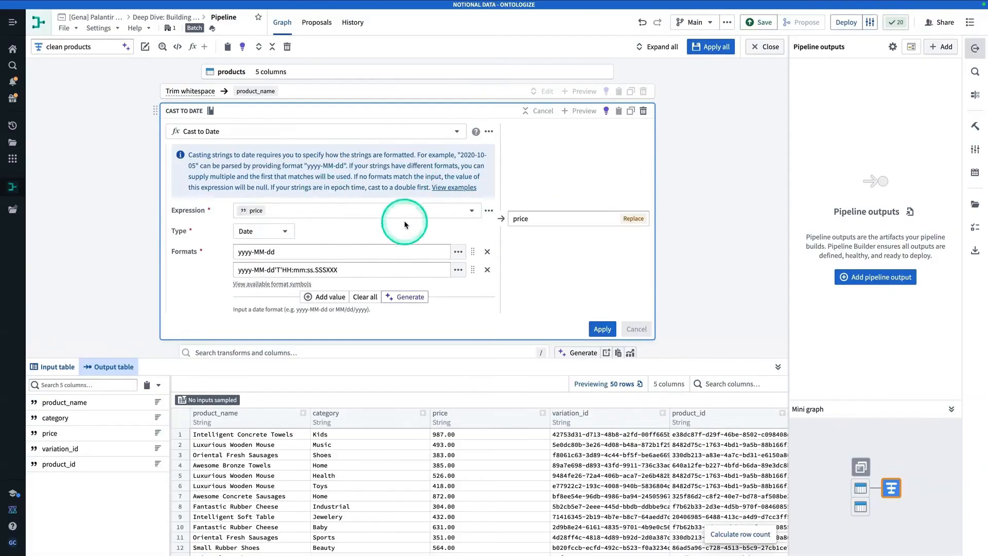
left_click(279, 234)
type("doub")
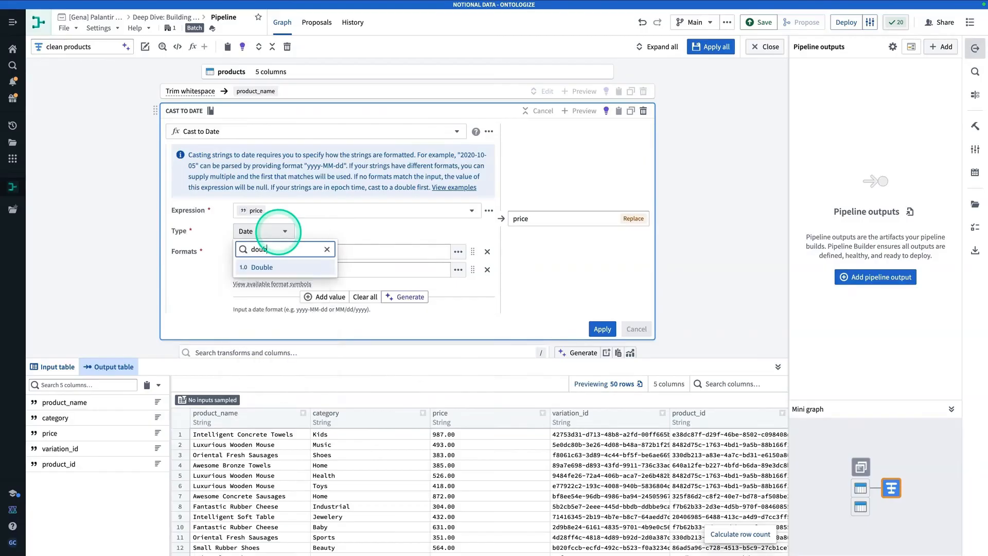
left_click(308, 268)
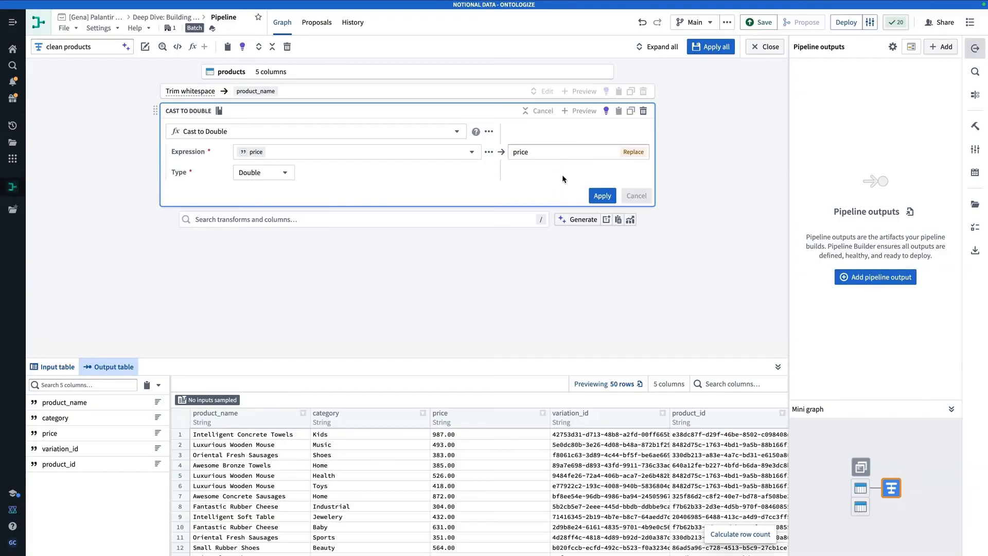
left_click(603, 196)
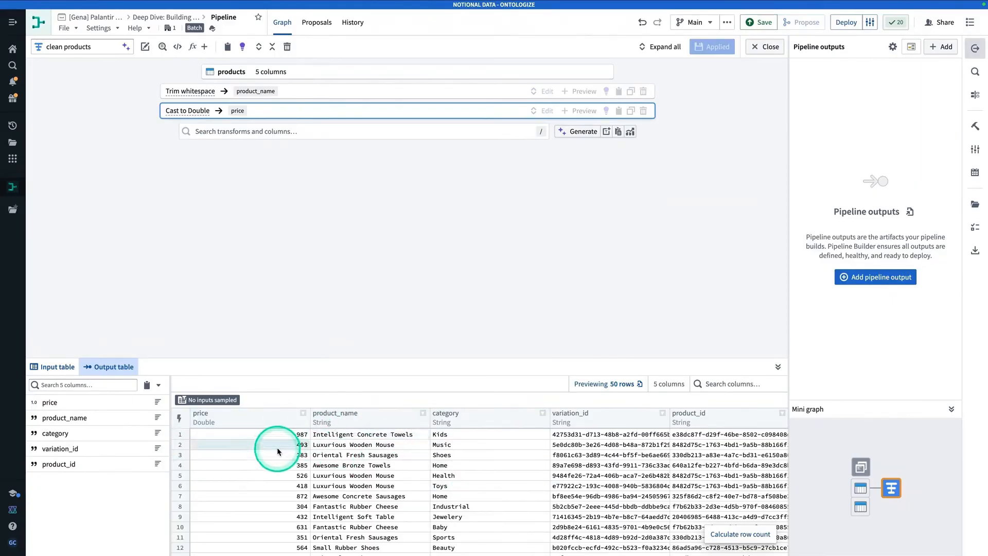
Step: Review the transformed rows in the output preview, then close the clean products transform and return to the pipeline graph
scroll(277, 447, "down", 3)
scroll(277, 447, "up", 3)
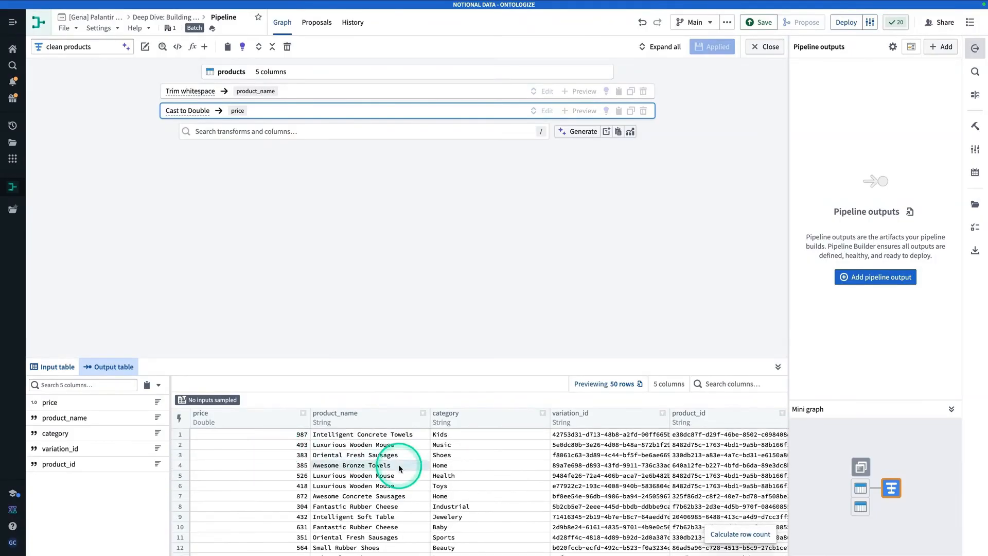
scroll(399, 467, "down", 8)
scroll(399, 466, "up", 8)
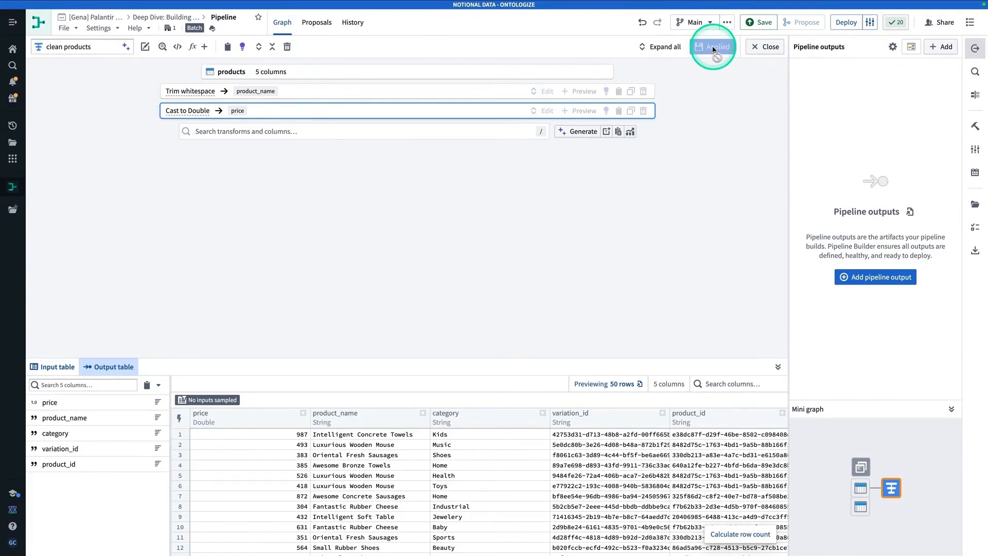
left_click(762, 47)
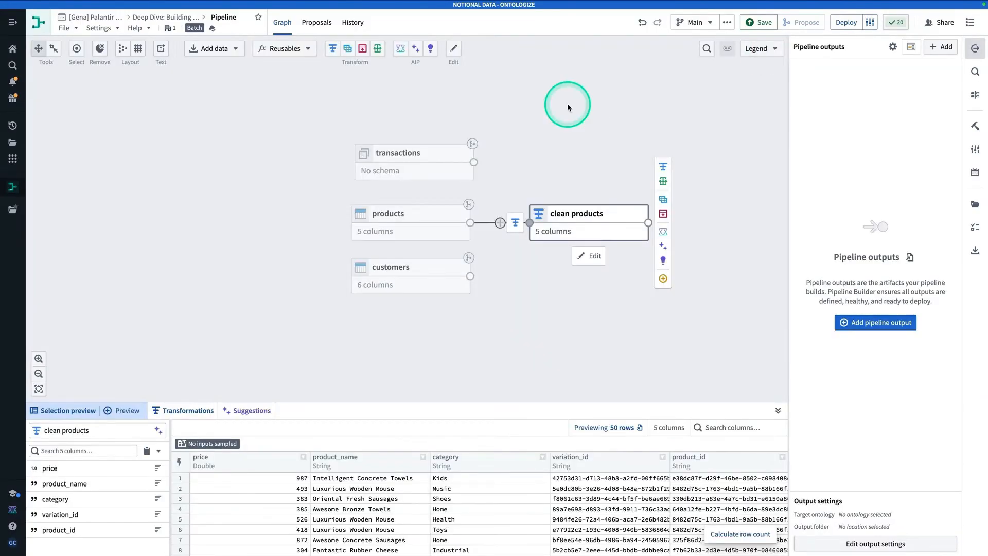
left_click_drag(591, 184, 552, 183)
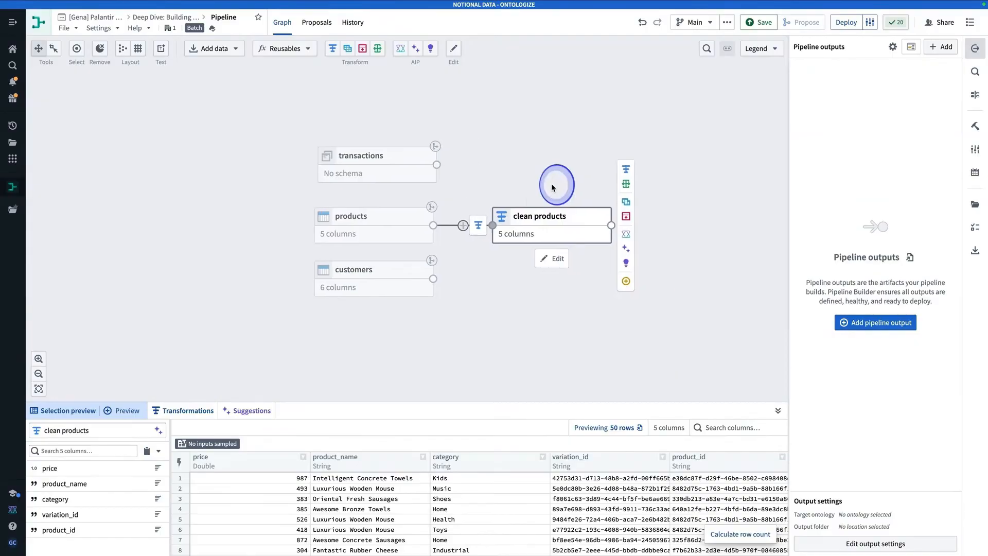
left_click(542, 223)
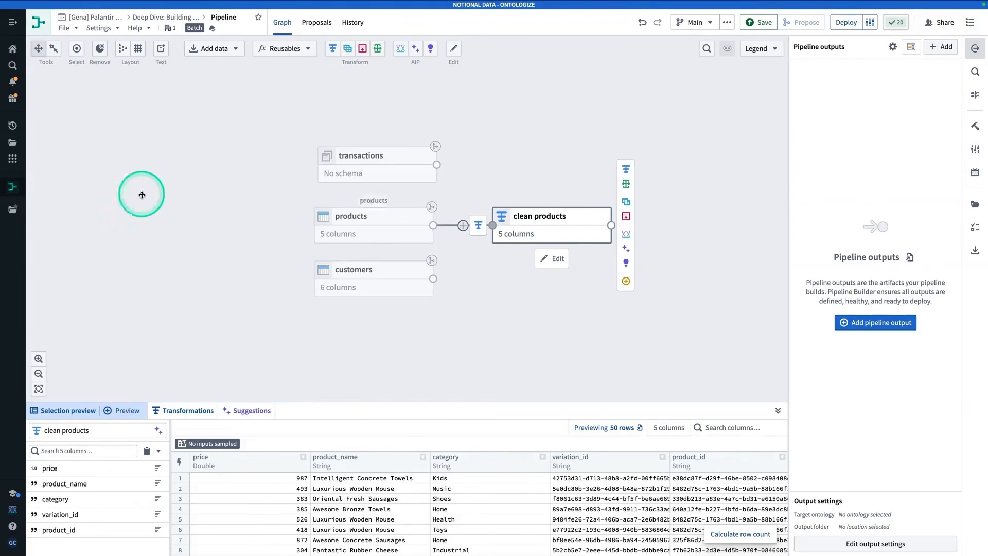
Step: Select the customers dataset in the graph and enlarge its data preview to inspect the columns
left_click(374, 270)
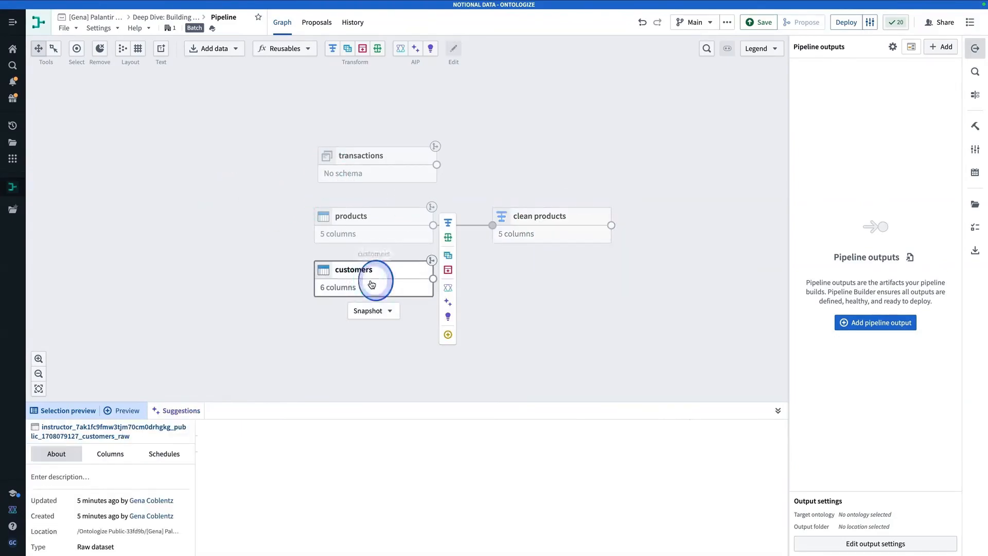
left_click_drag(268, 268, 245, 230)
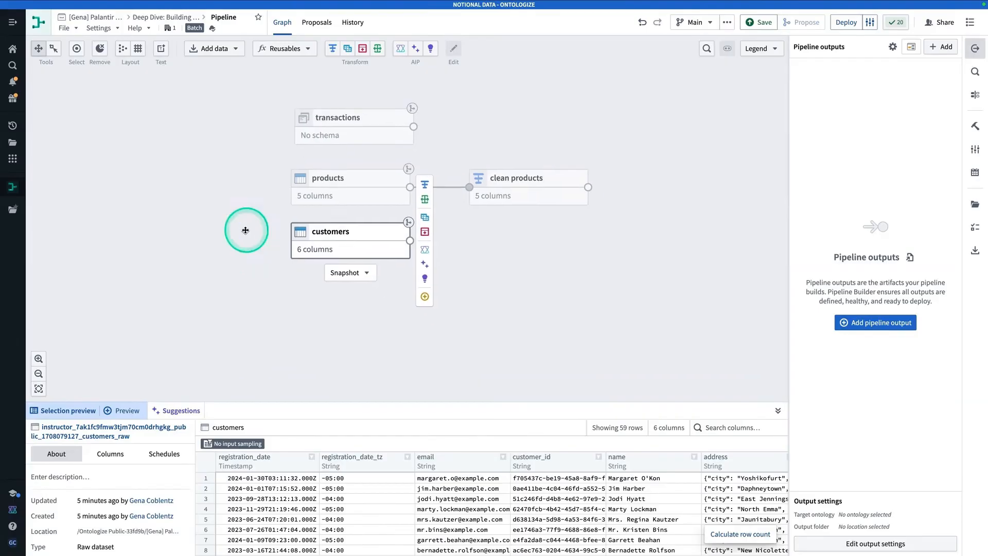
left_click_drag(327, 401, 331, 335)
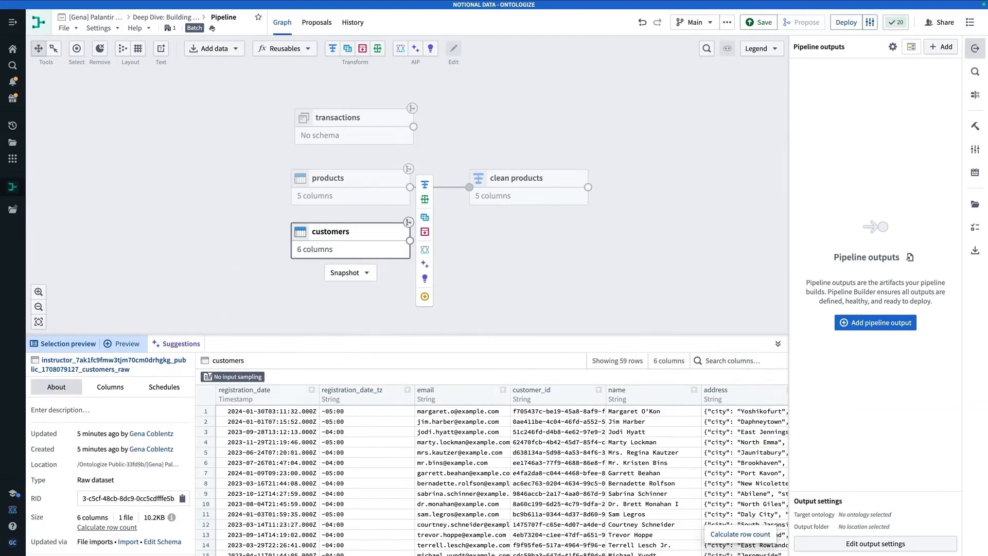
scroll(436, 441, "right", 1)
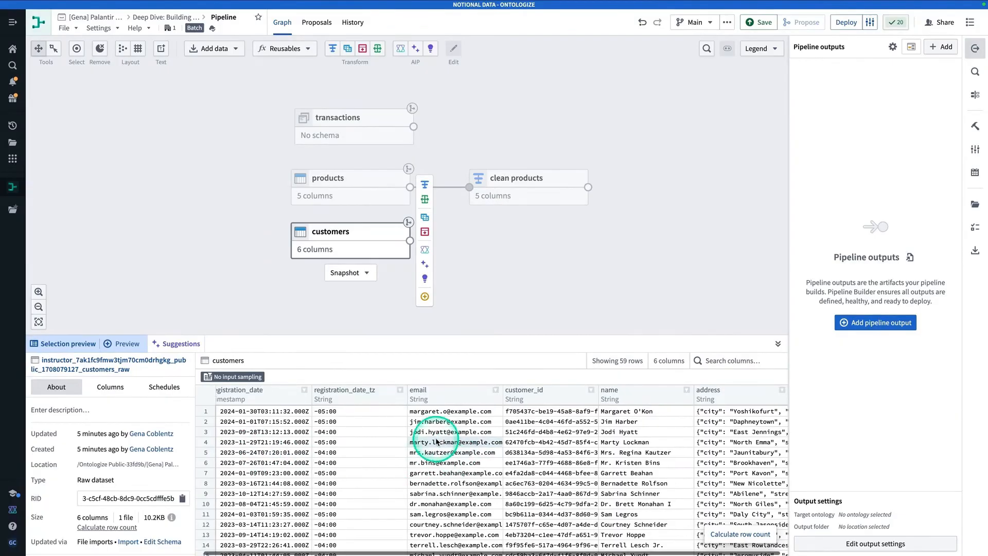
Step: View the column statistics for customer_id in the customers preview and check the values for duplicates
left_click(574, 391)
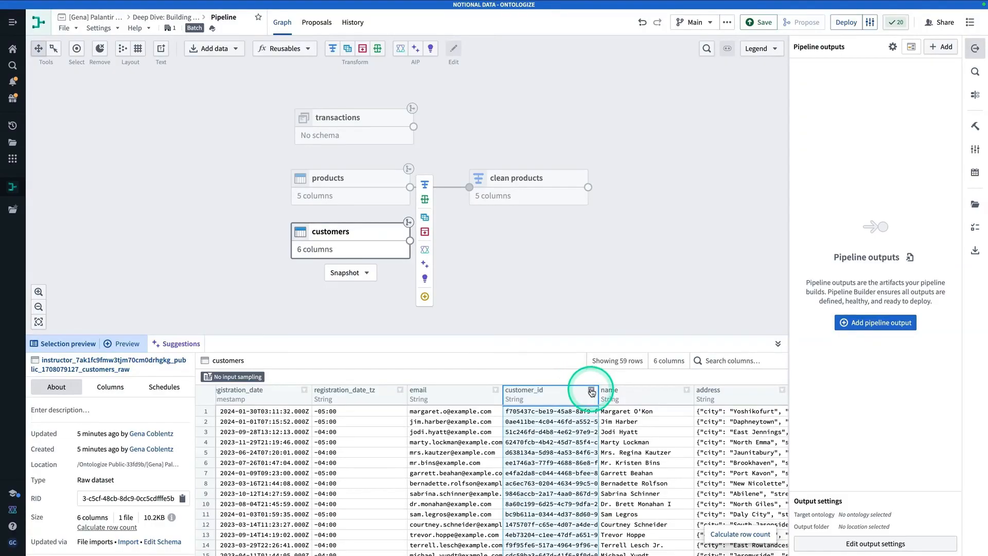
left_click(592, 391)
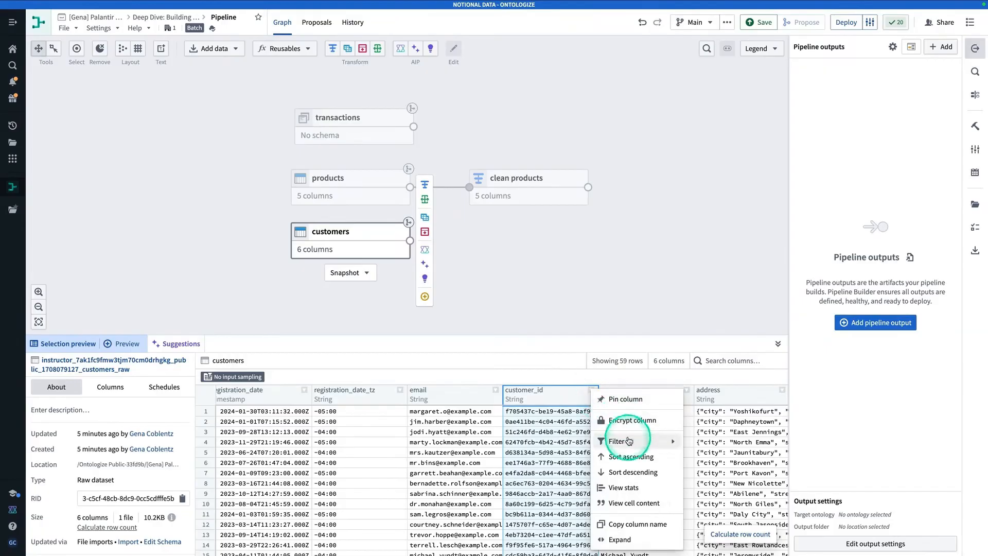
left_click(633, 486)
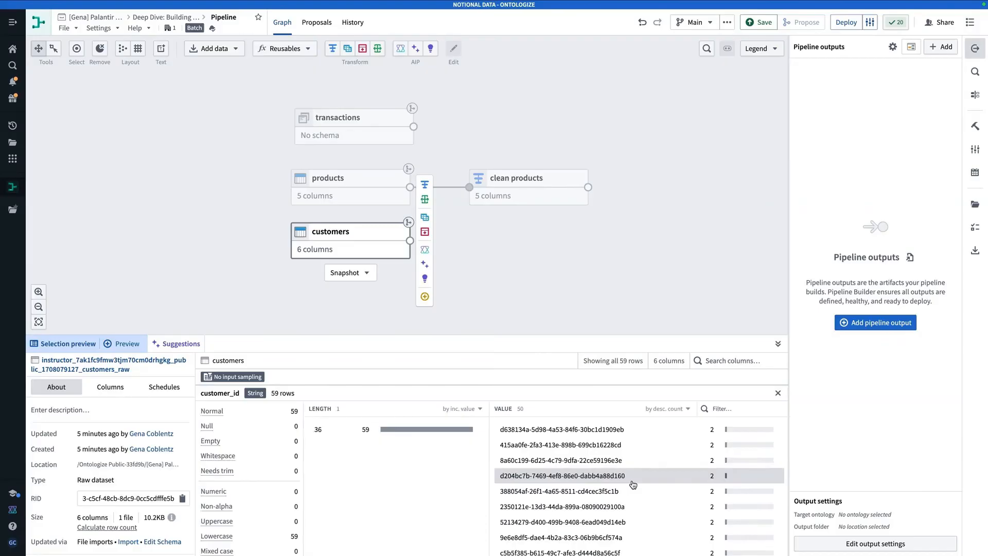
scroll(634, 484, "down", 1)
scroll(633, 484, "up", 1)
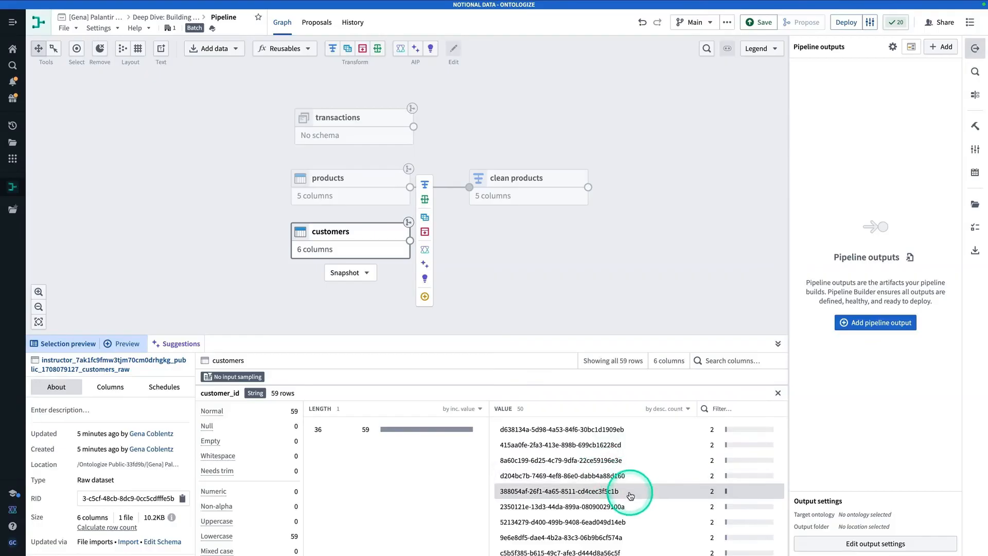
Step: Filter the customers preview to keep only the first six duplicated customer_id values, and close the column statistics
left_click(647, 515)
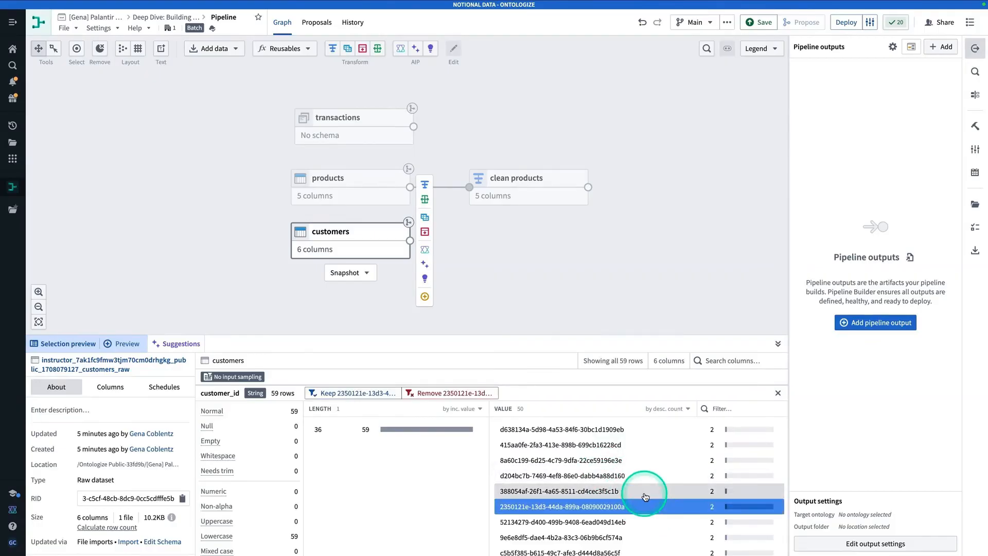
left_click(646, 492)
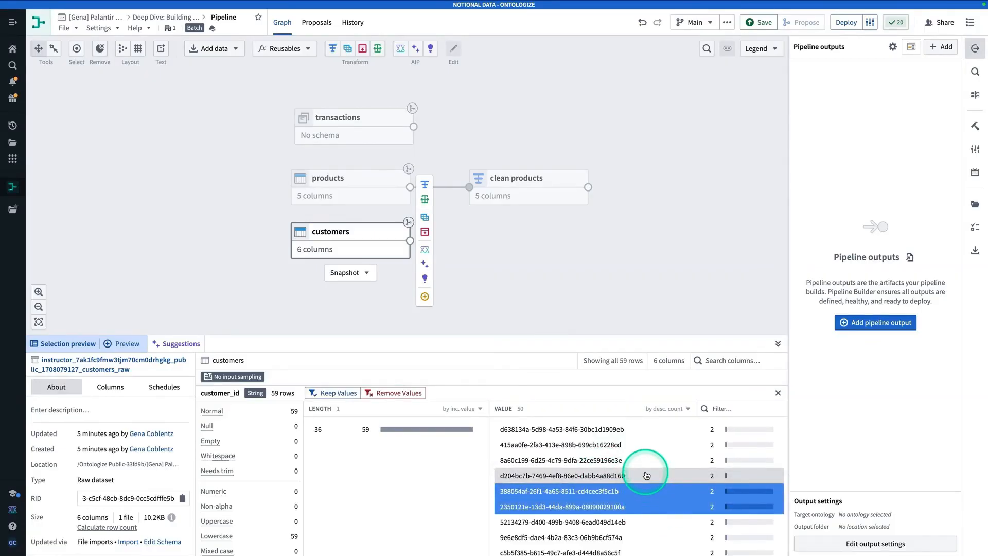
left_click(647, 475)
left_click(649, 459)
left_click(653, 444)
left_click(653, 430)
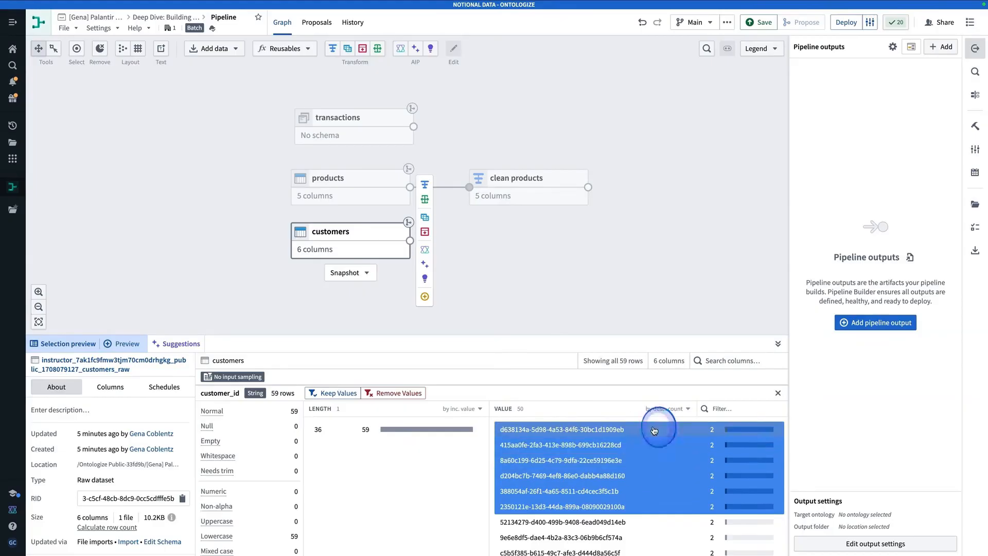
left_click(333, 394)
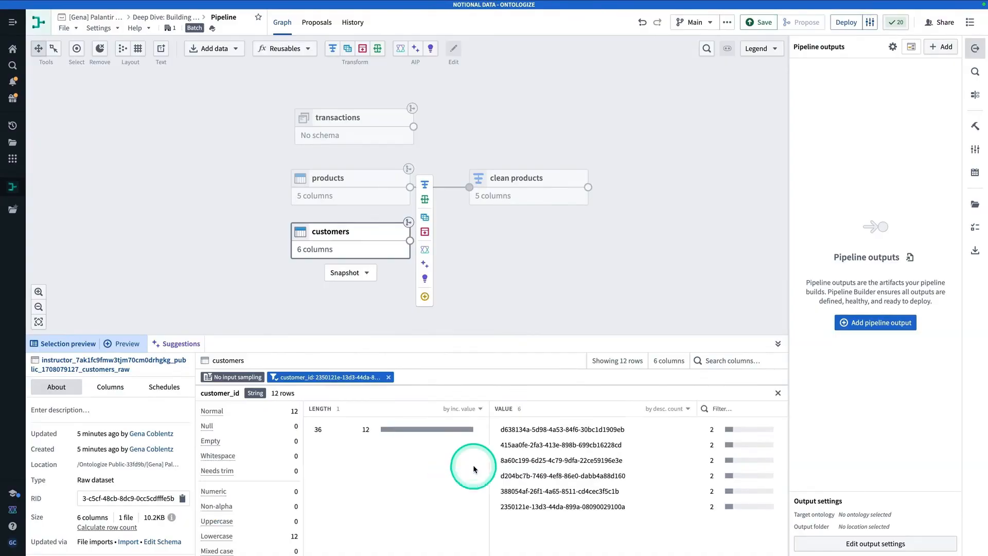
left_click(441, 456)
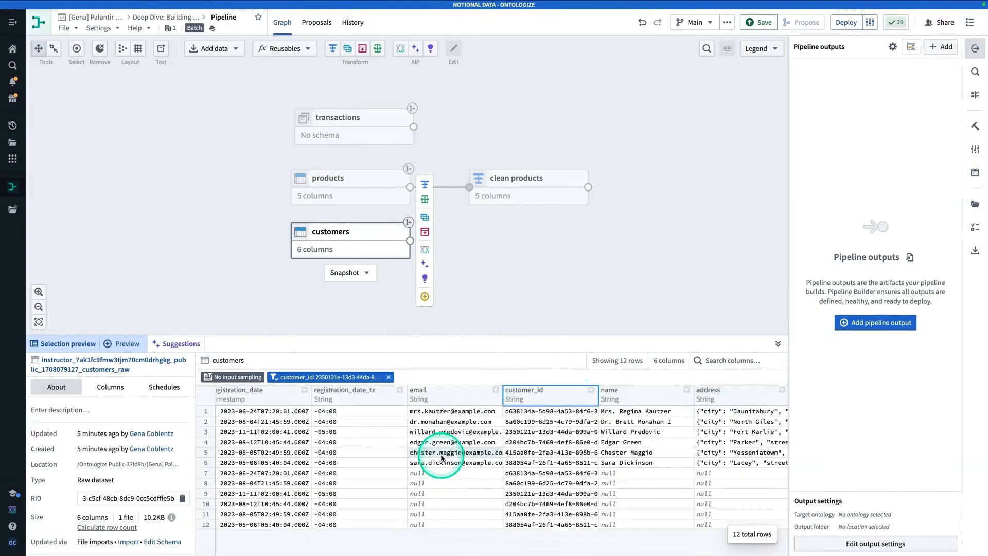
Step: Sort the filtered preview by customer_id descending and compare the paired duplicate rows across their columns
left_click(597, 393)
left_click(598, 391)
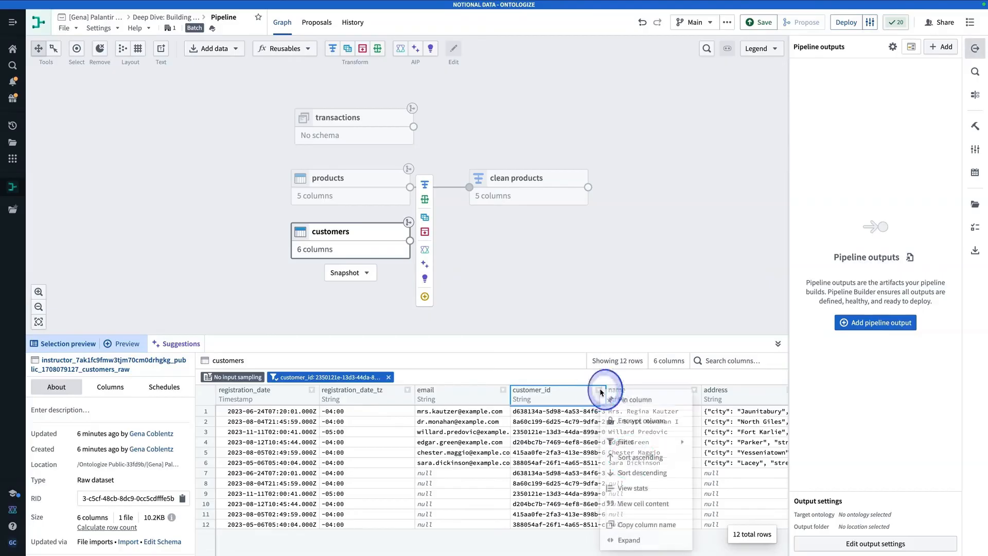
left_click(637, 472)
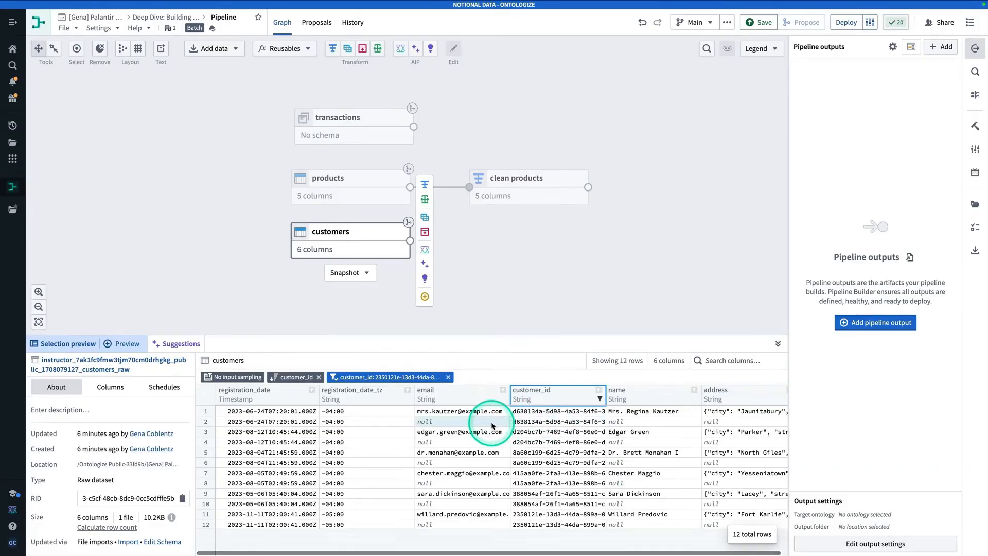
left_click(206, 412)
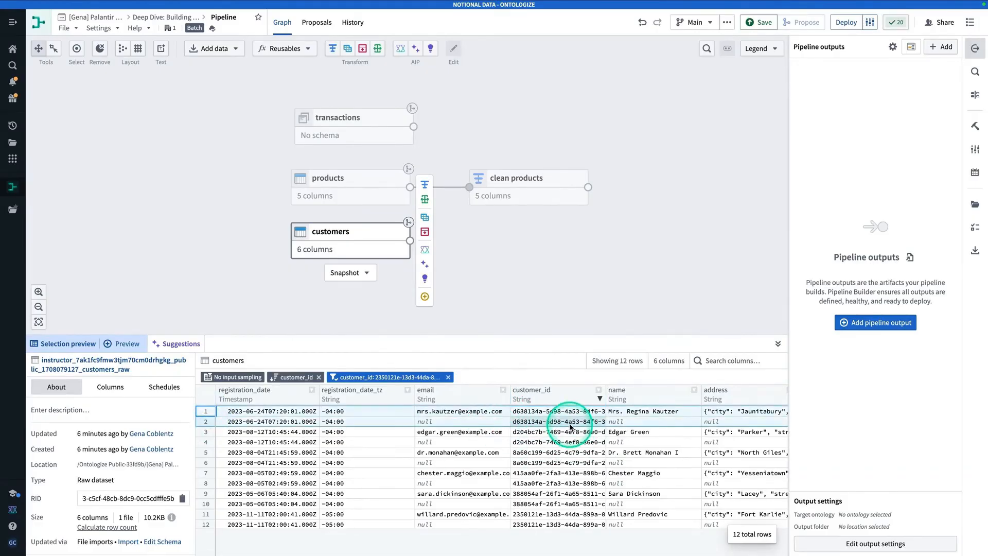
scroll(564, 431, "right", 1)
scroll(554, 435, "left", 1)
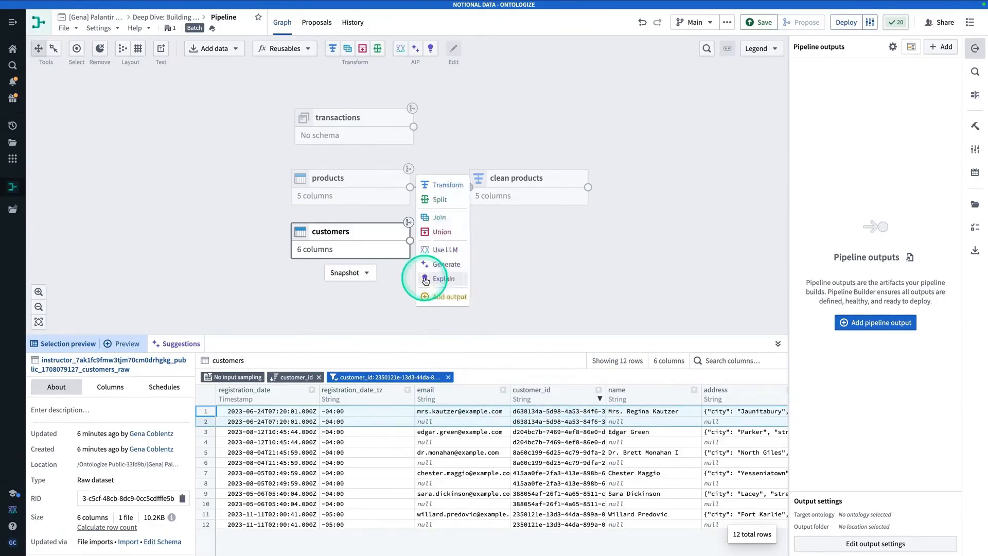
Step: Add a transform to the customers dataset and name it "clean customers"
left_click(378, 248)
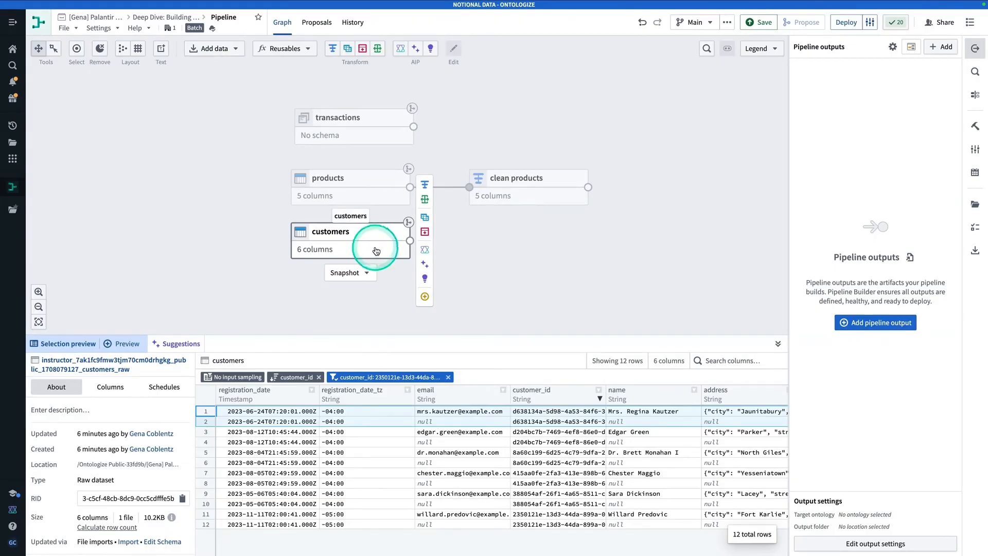
left_click(426, 185)
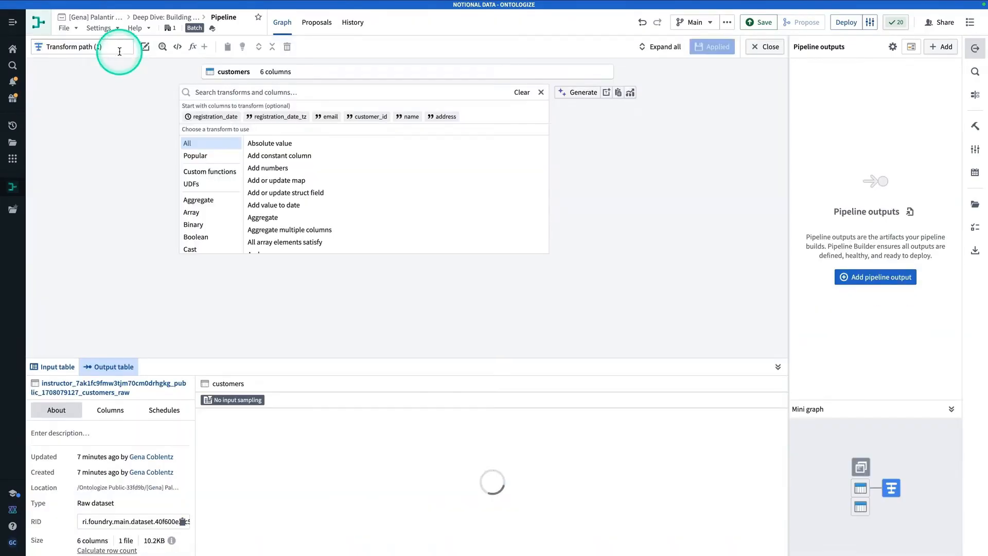
left_click(118, 46)
type("clean")
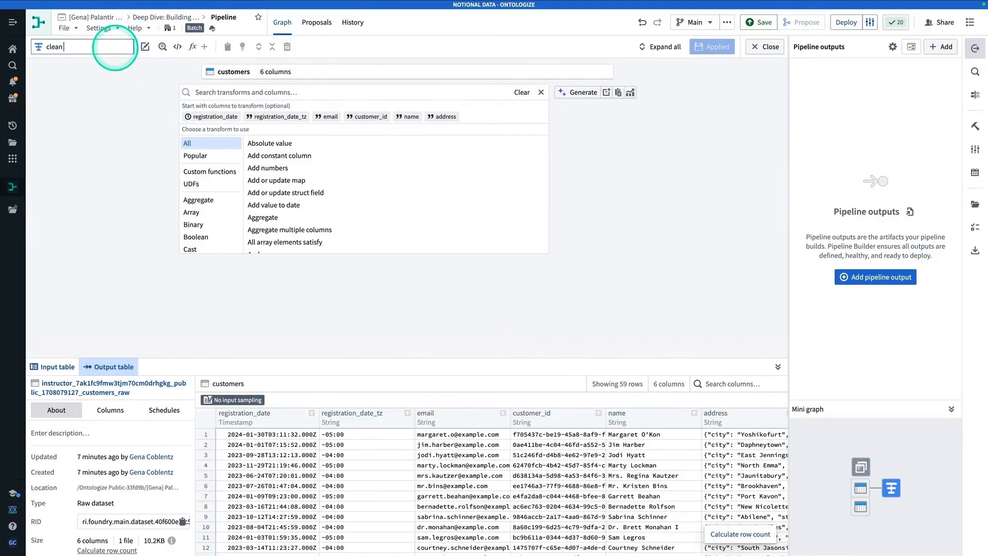
type(" customers")
Step: Add a Filter rows transform to clean customers and choose the email column for its first condition
left_click(276, 93)
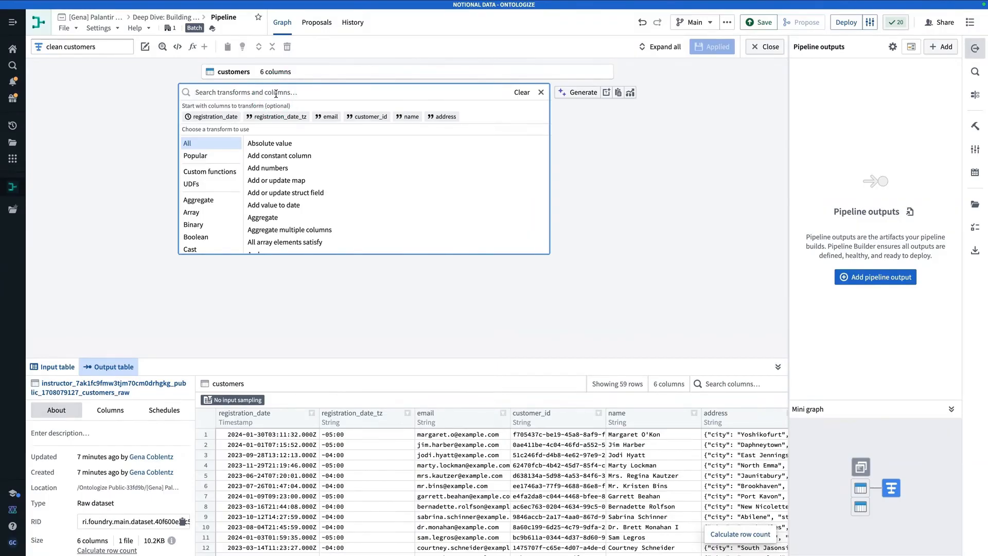
type("filter")
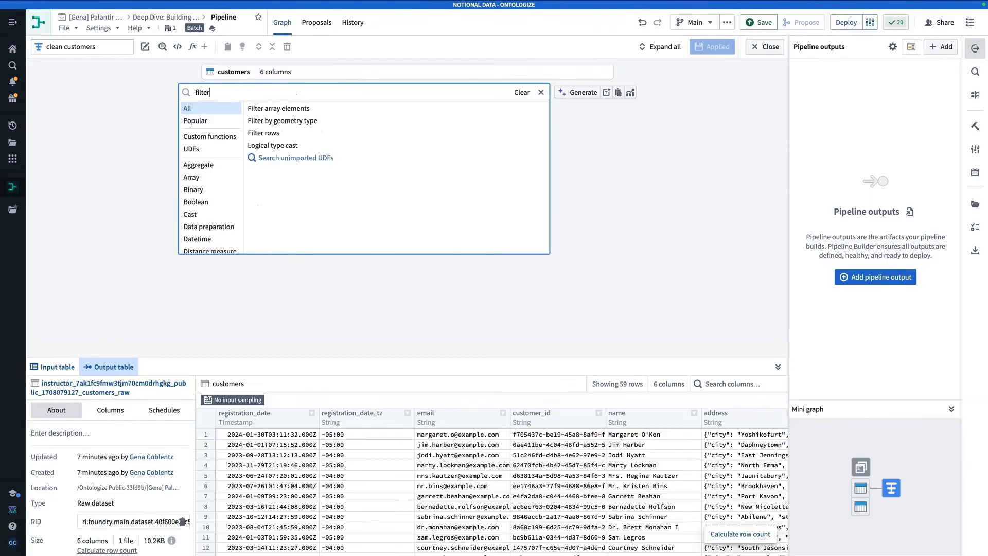
left_click(264, 136)
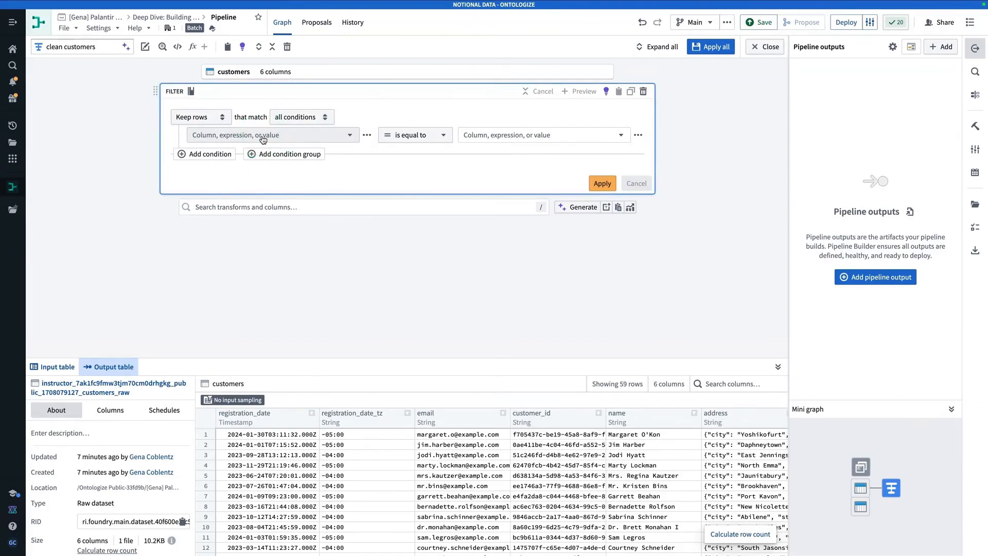
left_click(263, 136)
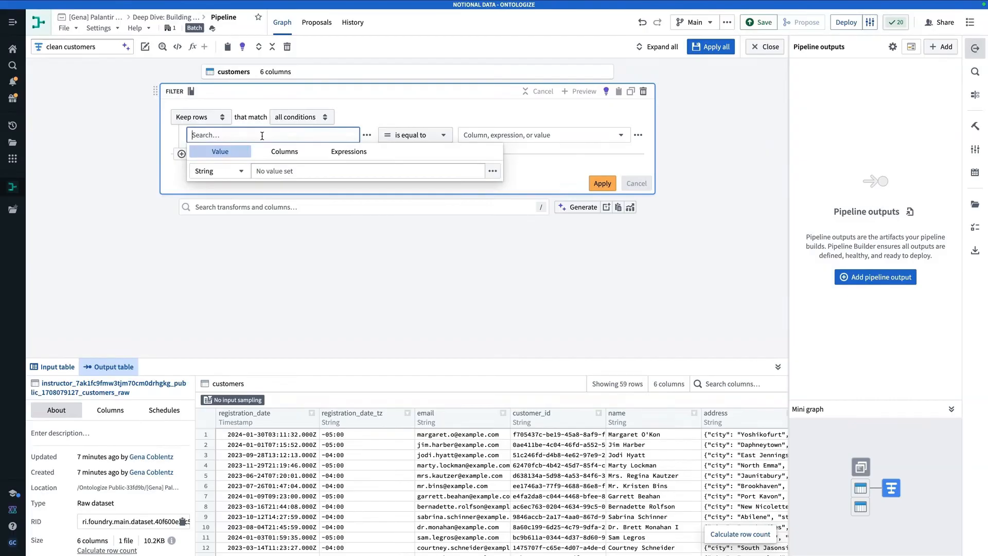
left_click(273, 139)
type("email")
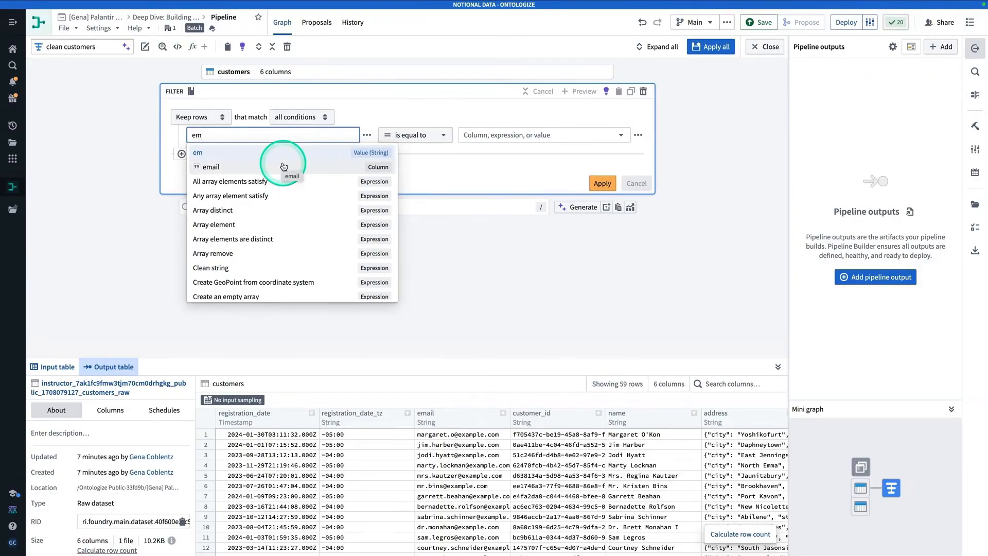
left_click(283, 165)
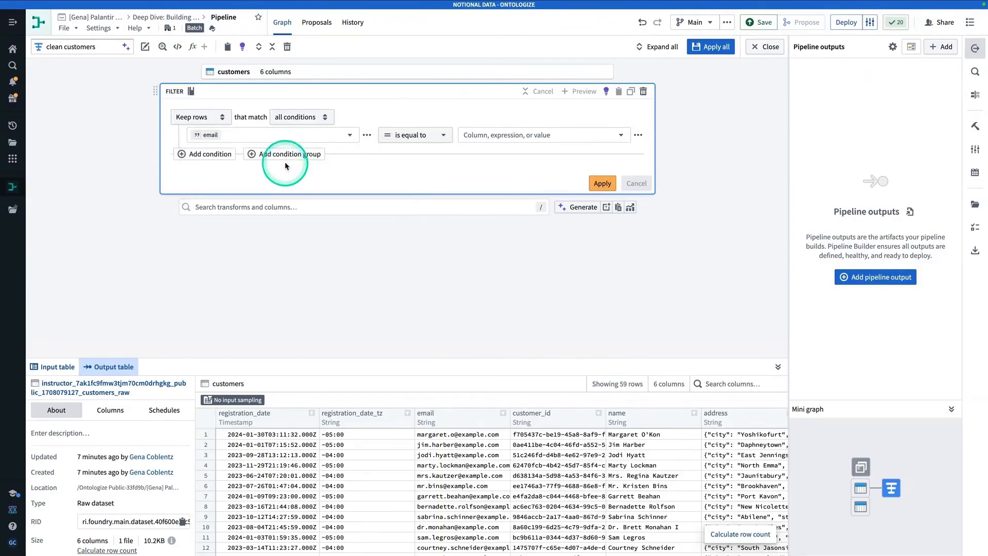
Step: Set the filter to remove rows where email is null, treating empty strings as null
left_click(220, 117)
left_click(182, 118)
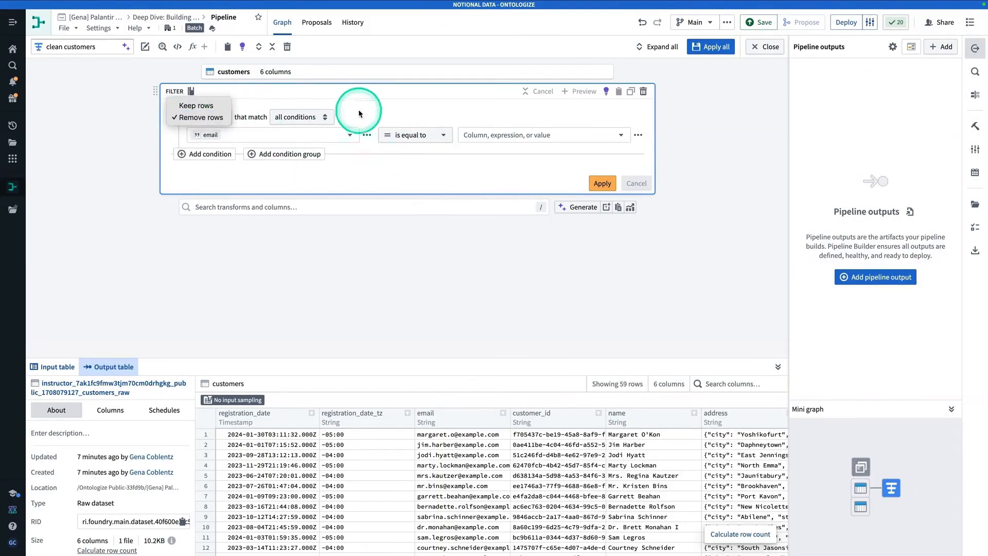
left_click(410, 137)
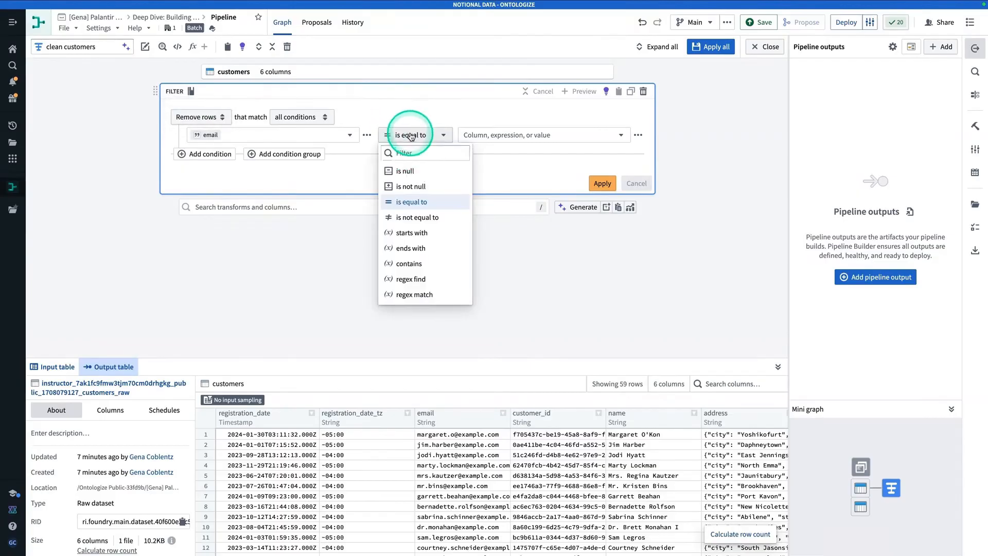
left_click(418, 172)
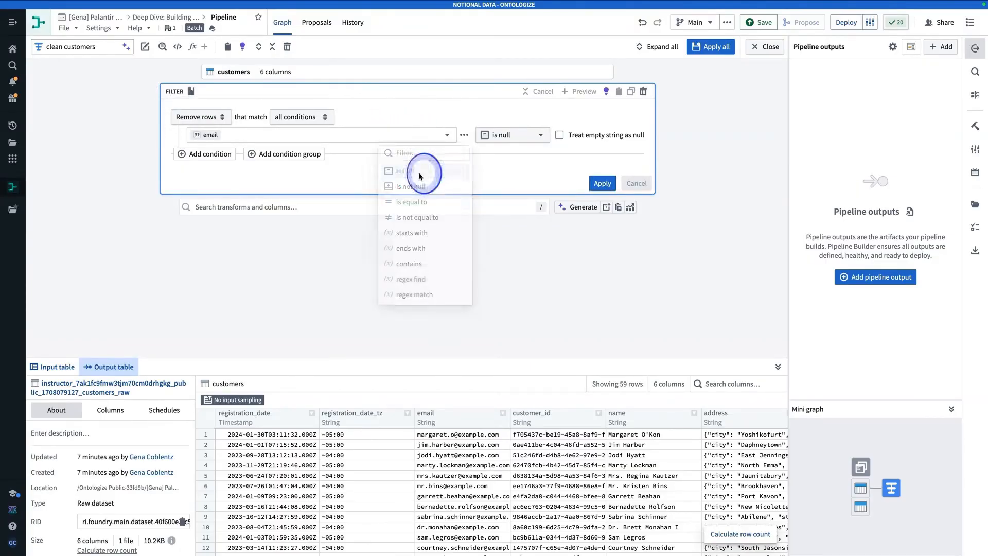
left_click(559, 135)
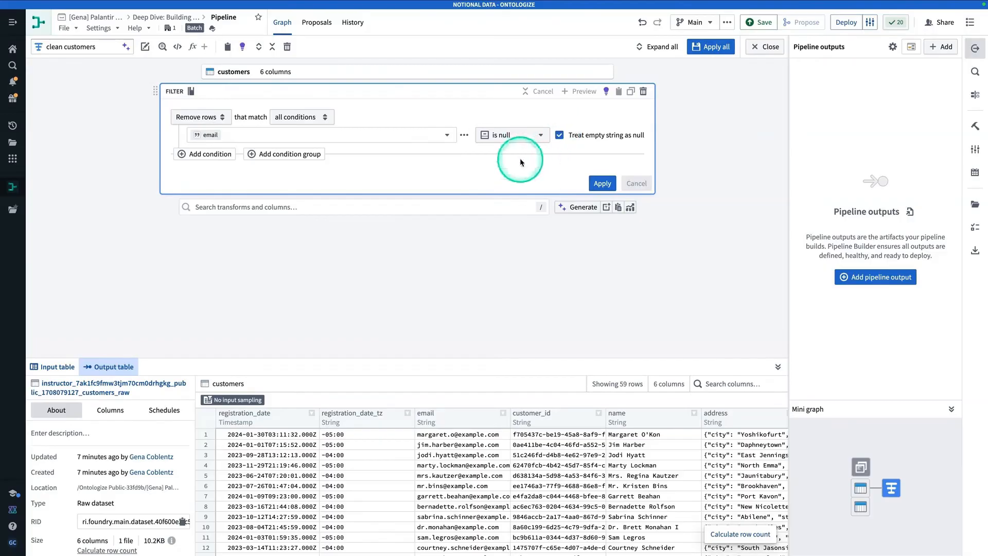
Step: Add conditions for null name and null address to the email filter, treating empty strings as null, and apply it
left_click(226, 160)
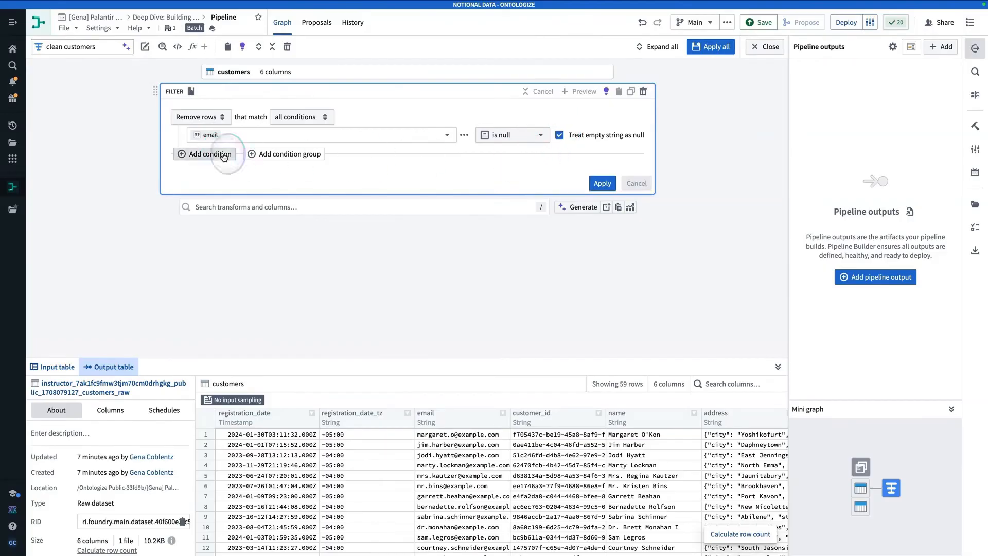
left_click(219, 177)
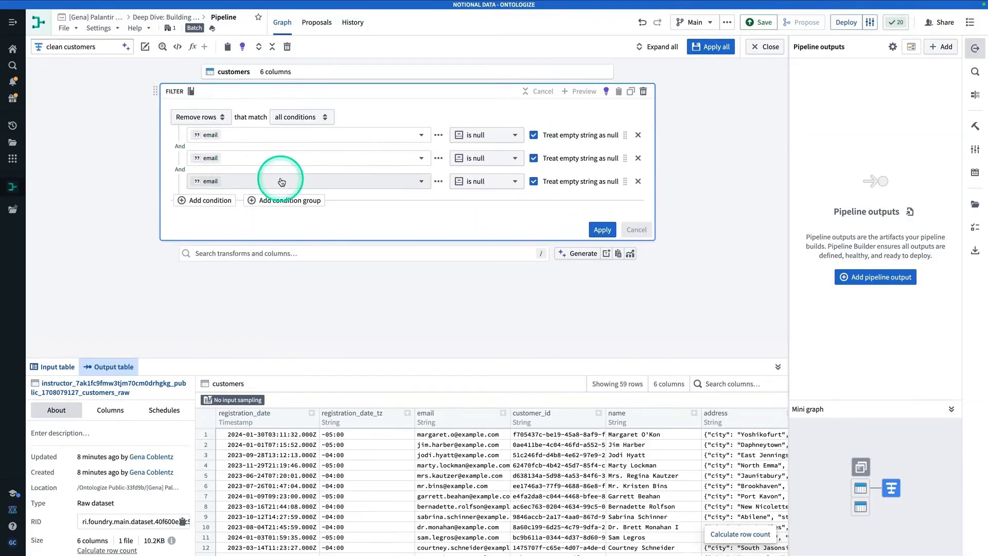
left_click(268, 163)
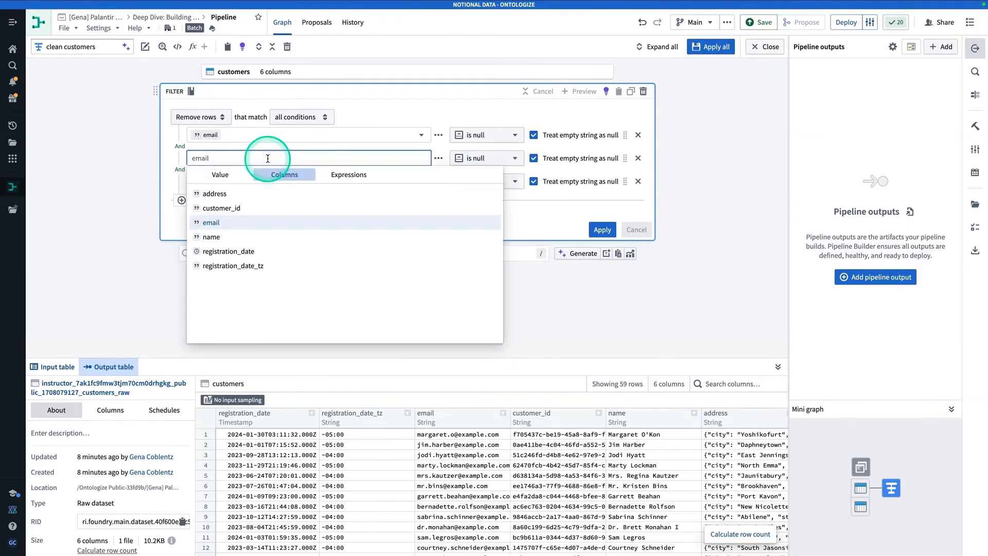
left_click(231, 242)
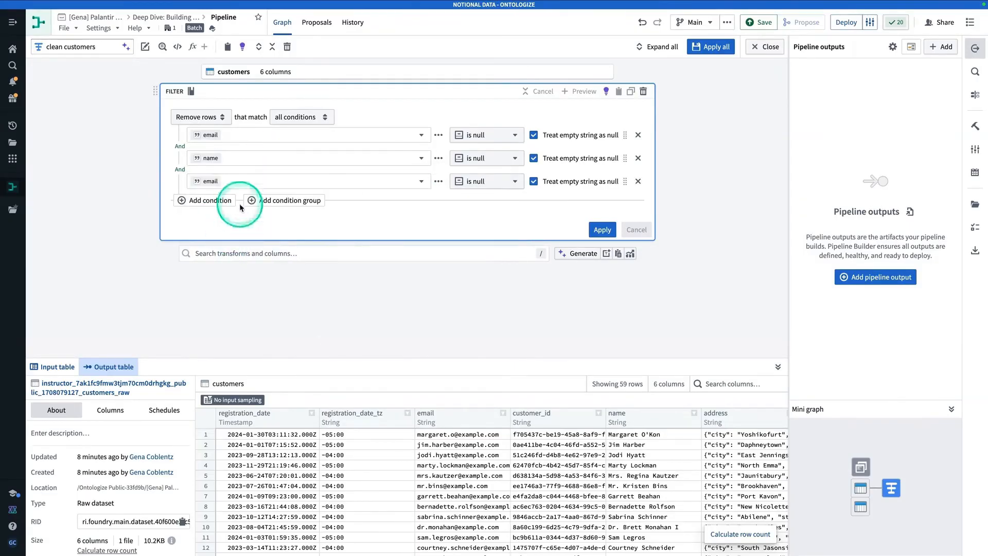
left_click(249, 181)
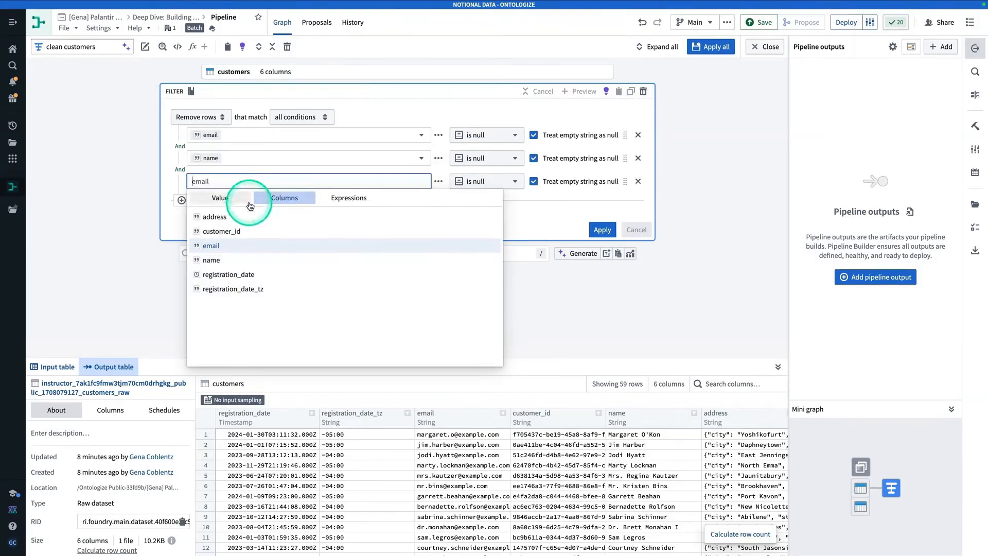
left_click(236, 220)
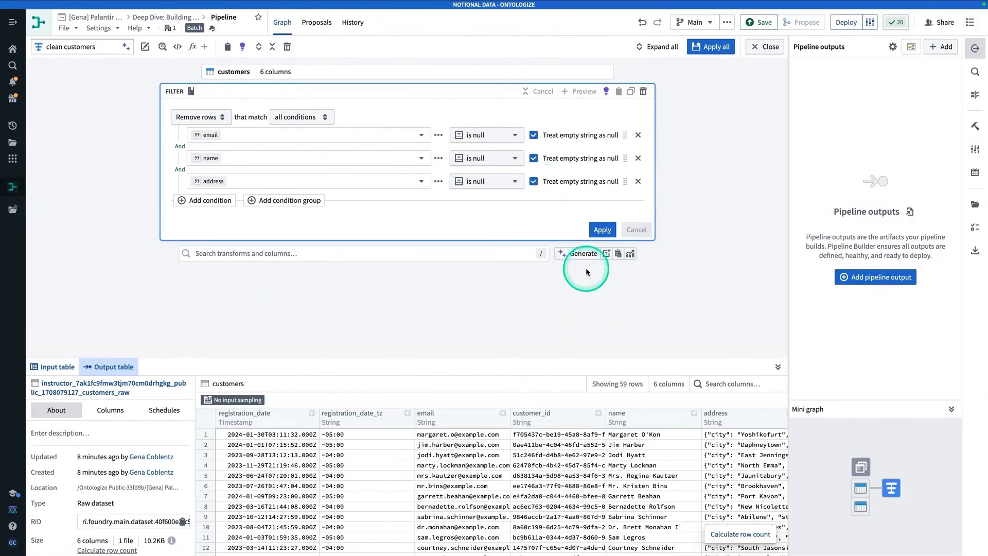
left_click(600, 230)
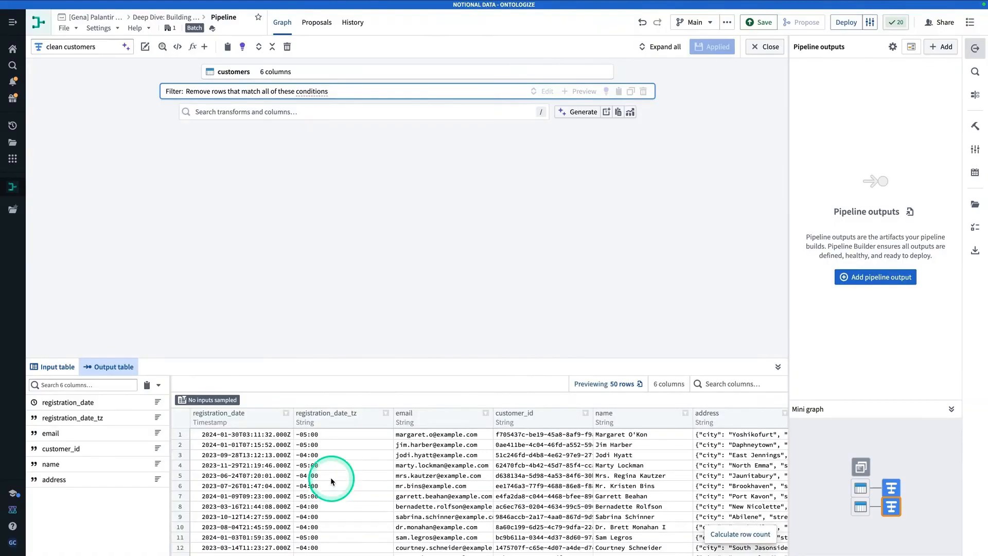
Step: Look through the filtered customers preview and check the customer_id column statistics for duplicate values
scroll(331, 477, "down", 10)
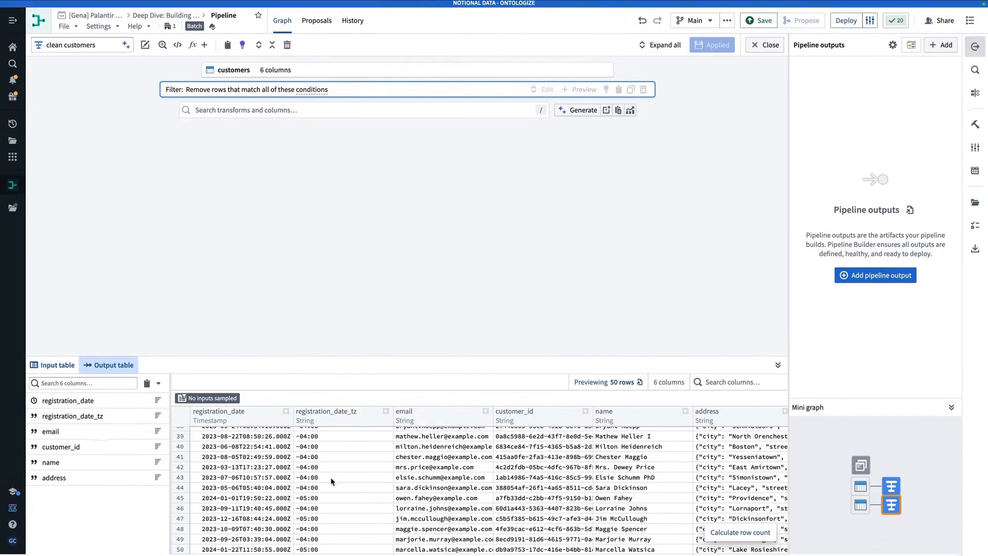
scroll(330, 477, "up", 10)
left_click(727, 438)
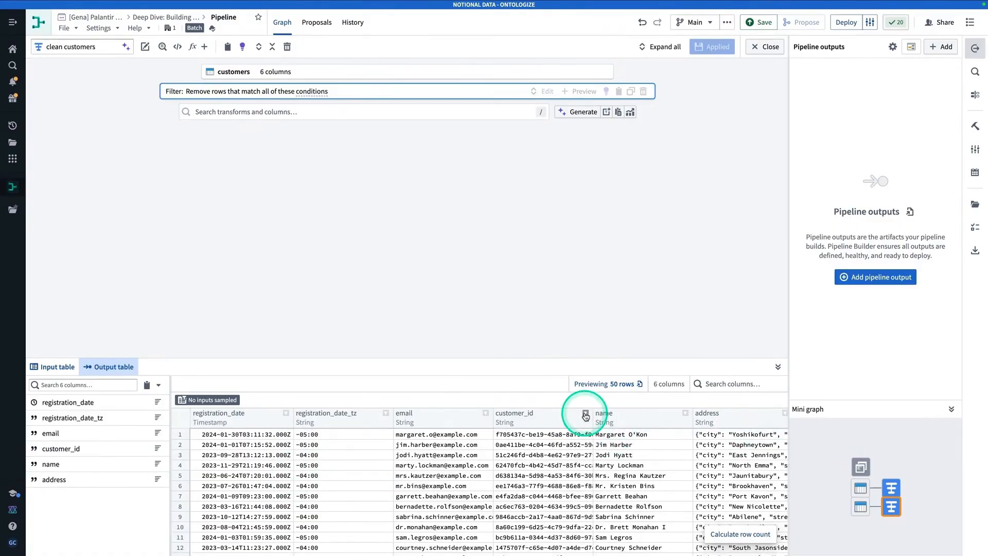
left_click(585, 416)
left_click(625, 492)
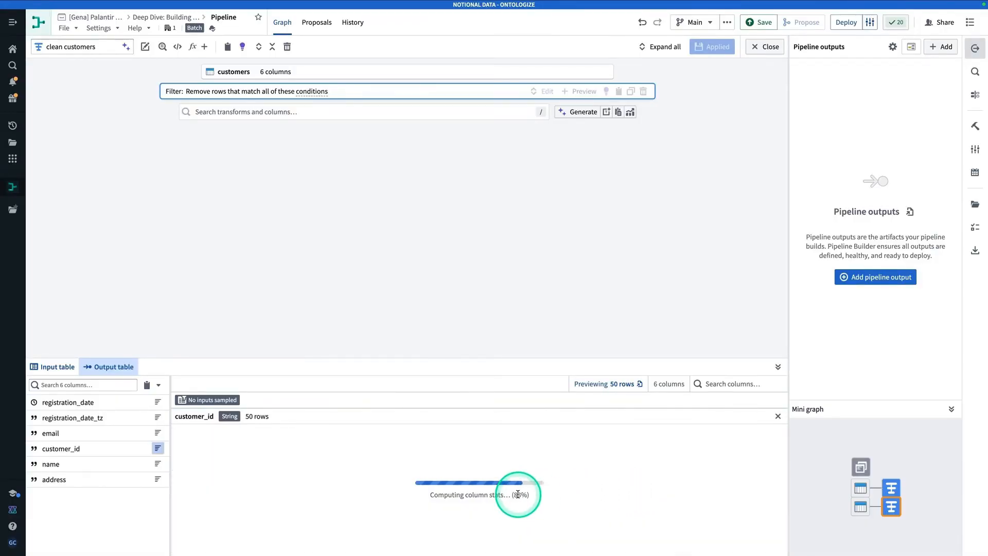
left_click(716, 473)
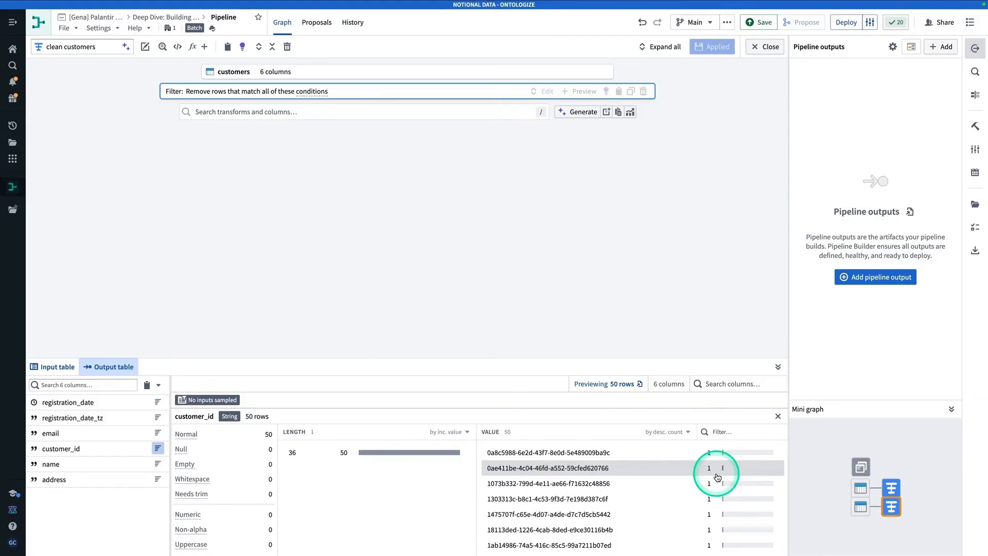
left_click(778, 416)
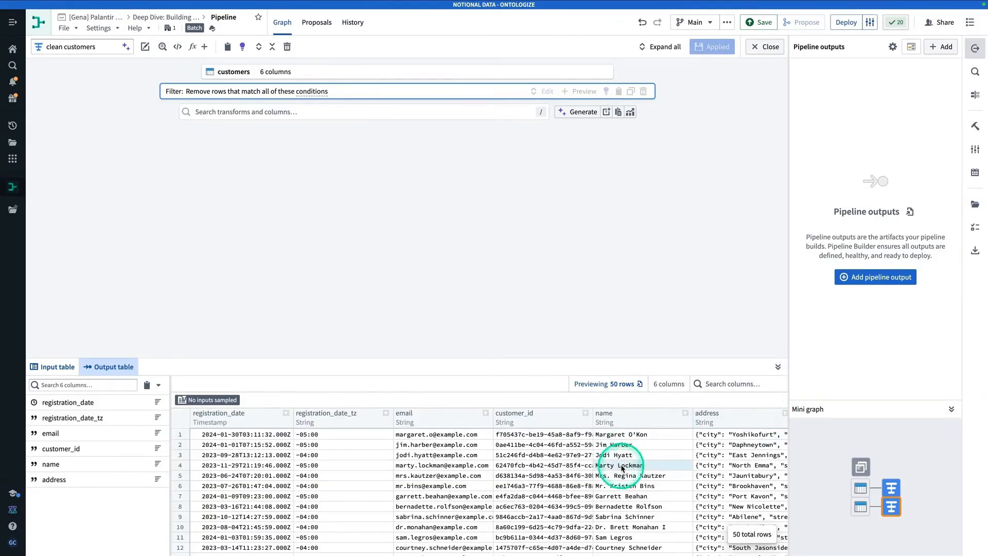
Step: Add a Flatten struct transform after the filter and choose Parse JSON string as its expression
left_click(739, 437)
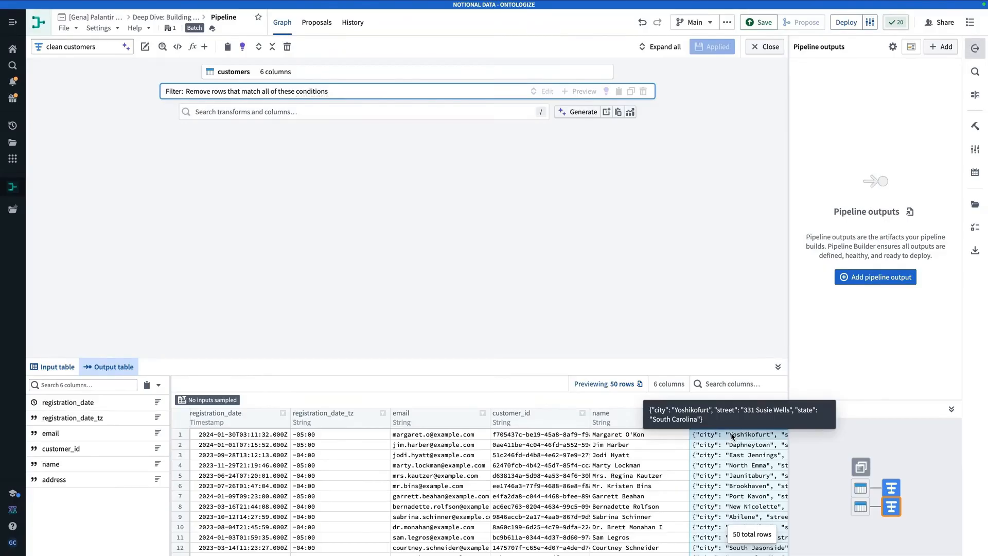
left_click(761, 305)
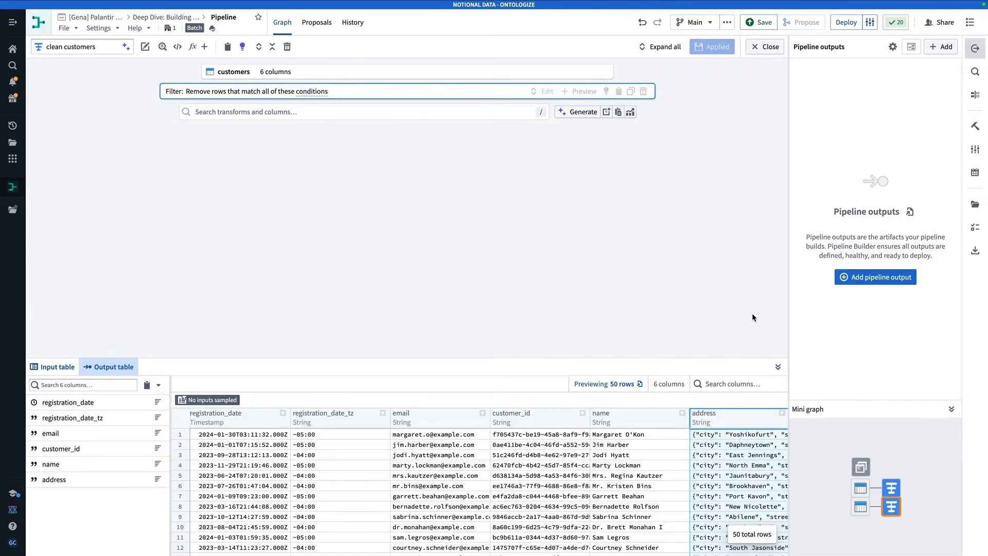
left_click(397, 112)
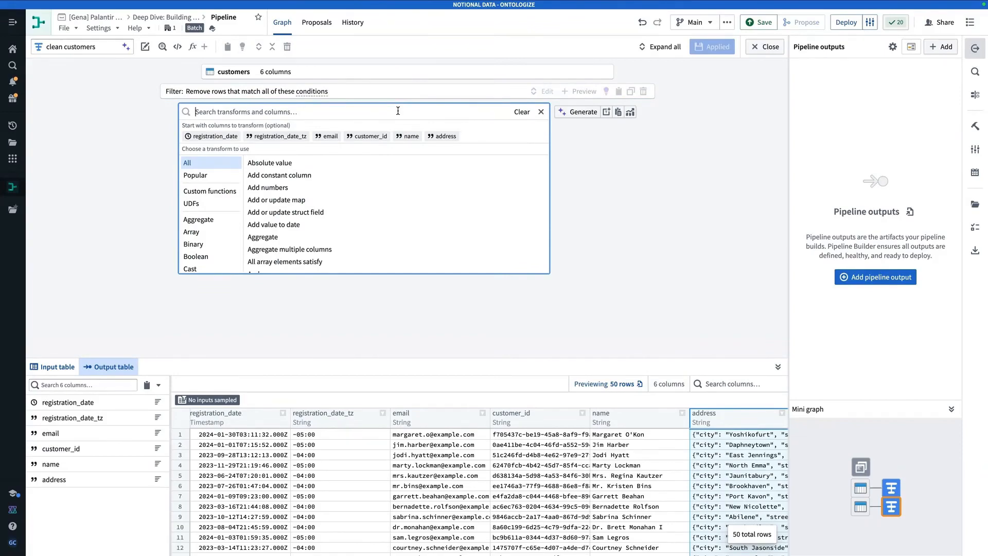
type("flatt")
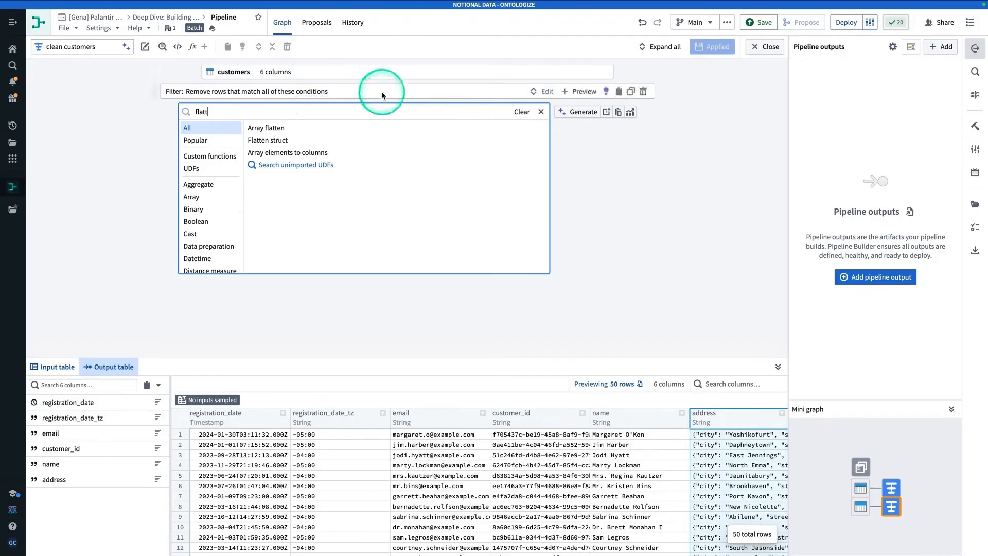
left_click(291, 140)
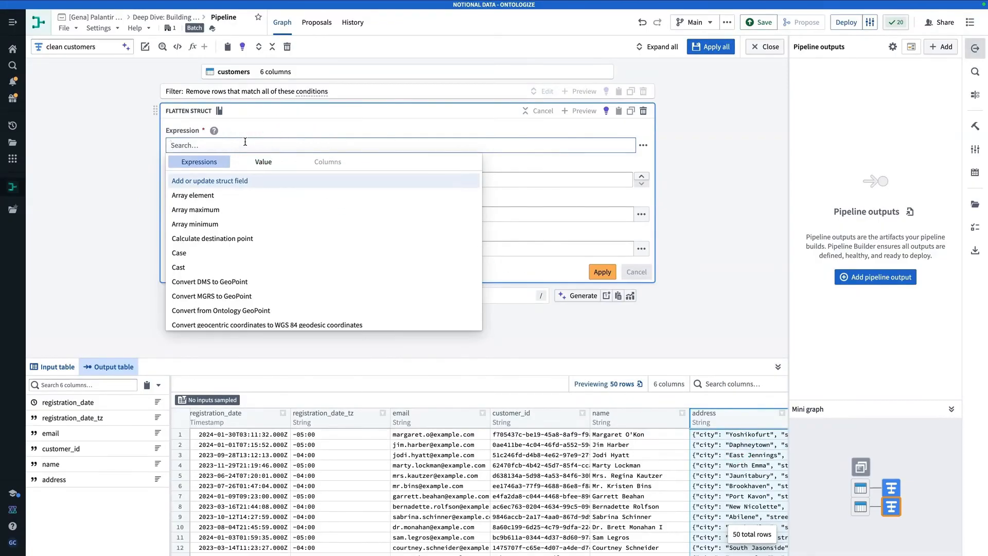
type("parse")
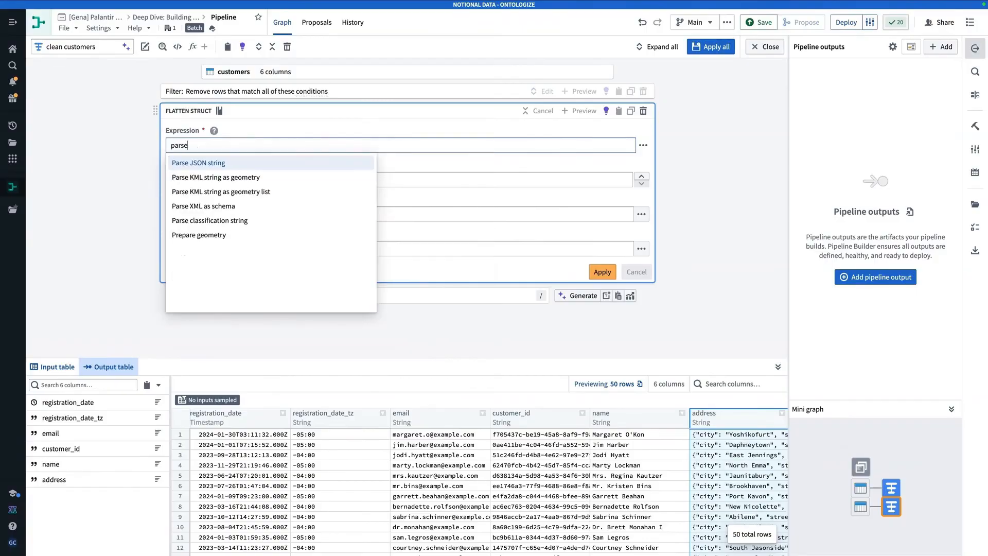
left_click(247, 165)
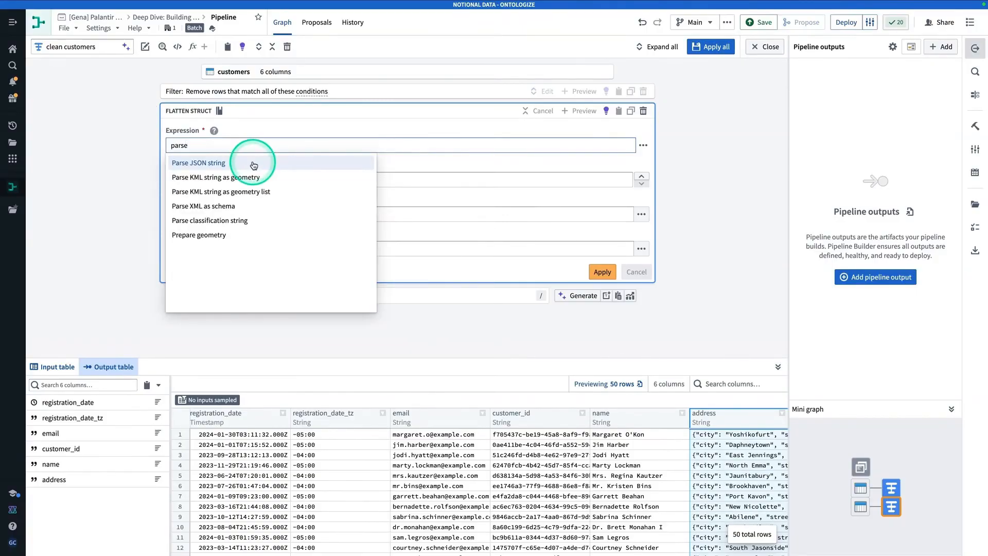
left_click(254, 163)
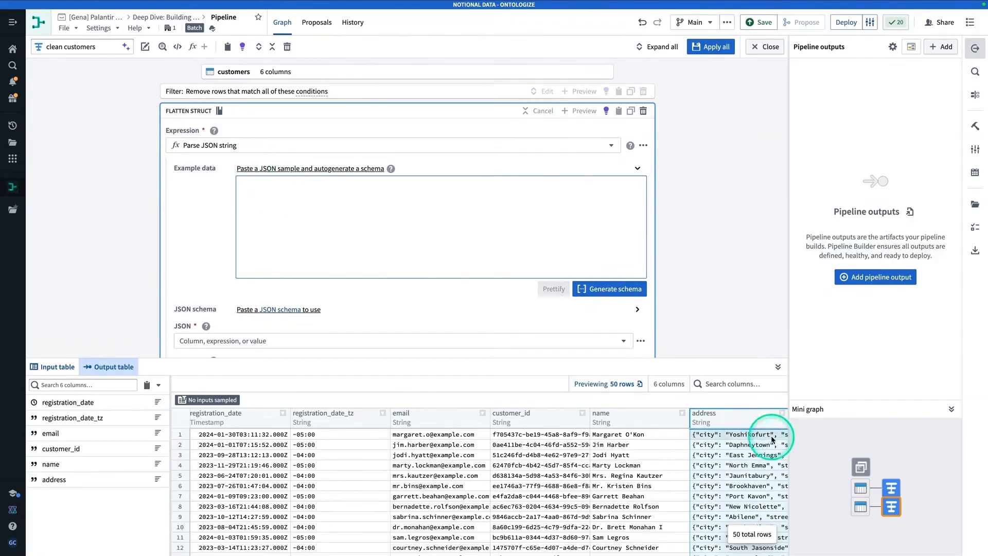
Step: Copy the first row's address value into the Parse JSON string example data and generate the schema from it
scroll(778, 437, "right", 2)
left_click(655, 434)
right_click(662, 435)
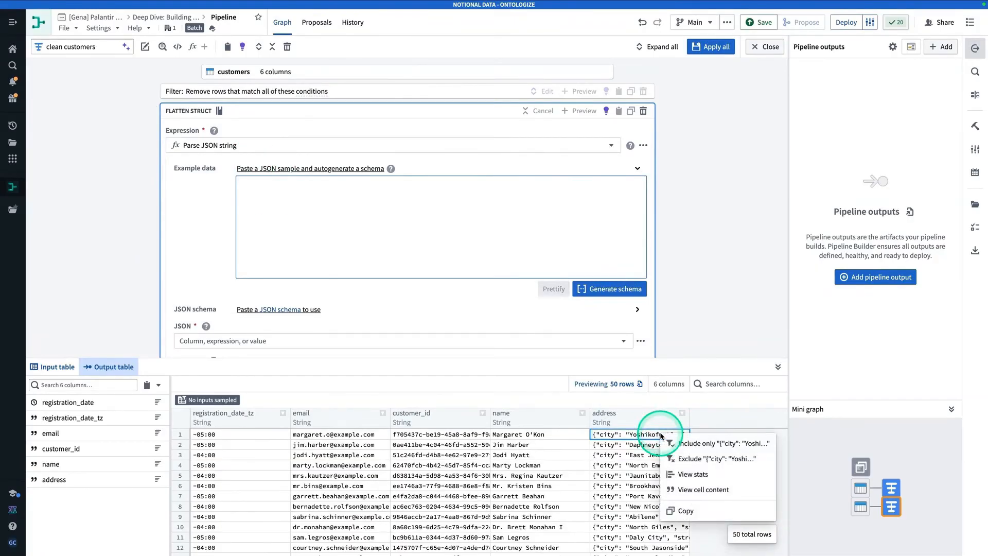
left_click(702, 508)
left_click(463, 263)
type("{\"city\": \"Yoshikofurt\", \"street\": \"331 Susie Wells\", \"state\": \"South Carolina\"}")
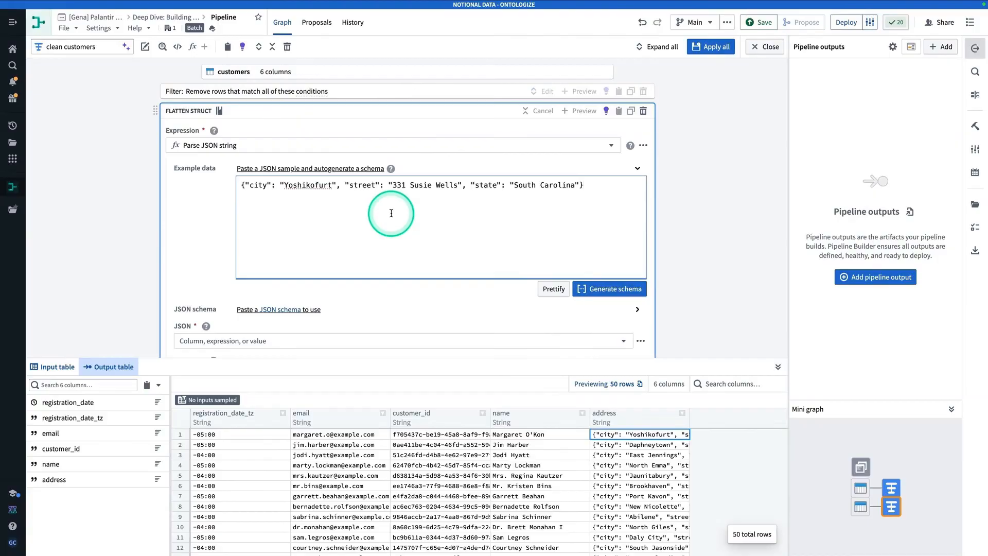
left_click(613, 291)
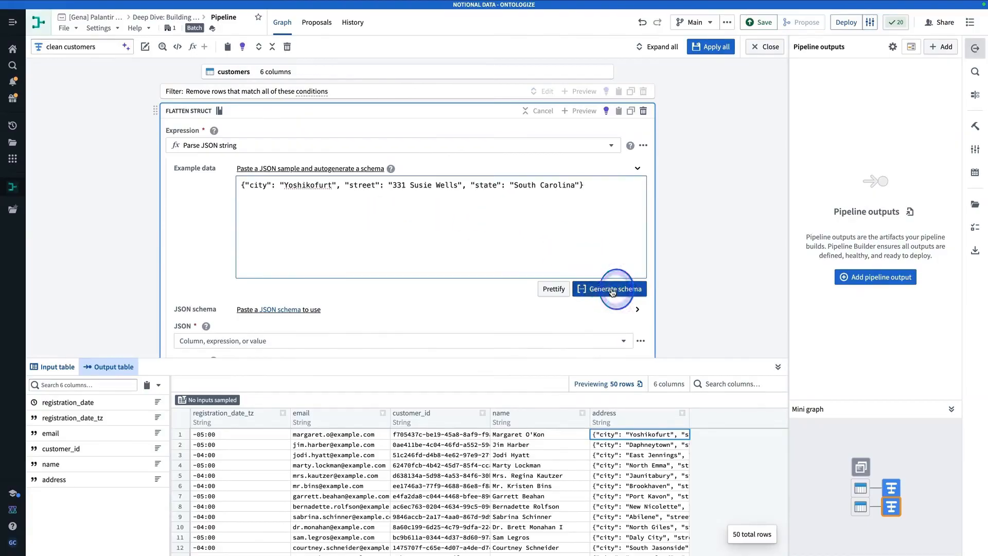
Step: Try to apply the Flatten struct transform with the generated city, street and state schema
scroll(612, 291, "down", 2)
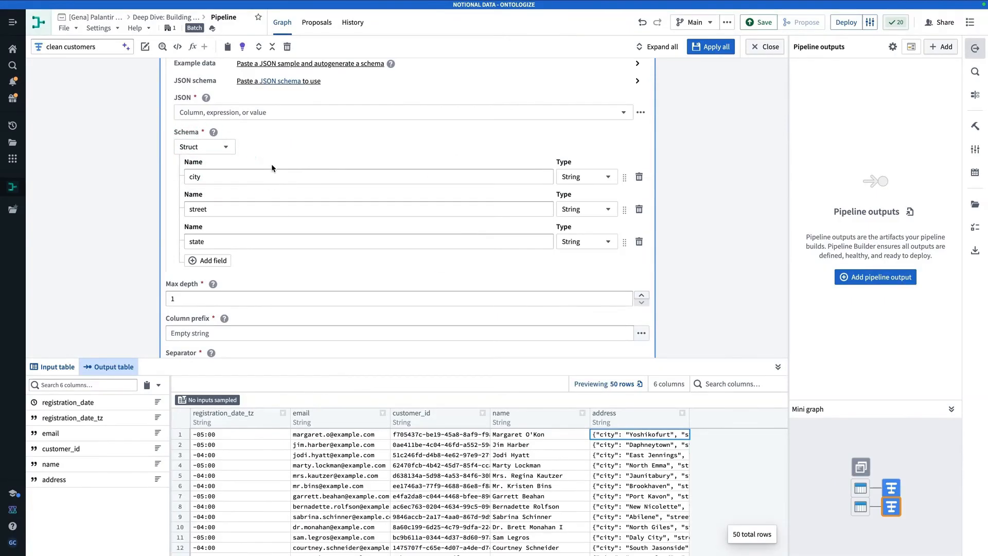
scroll(273, 165, "down", 2)
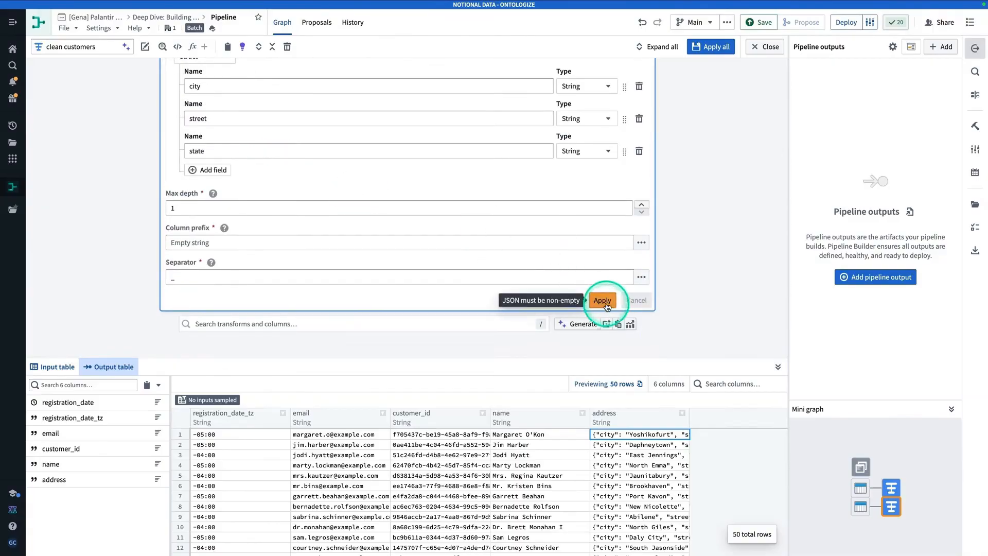
left_click(602, 301)
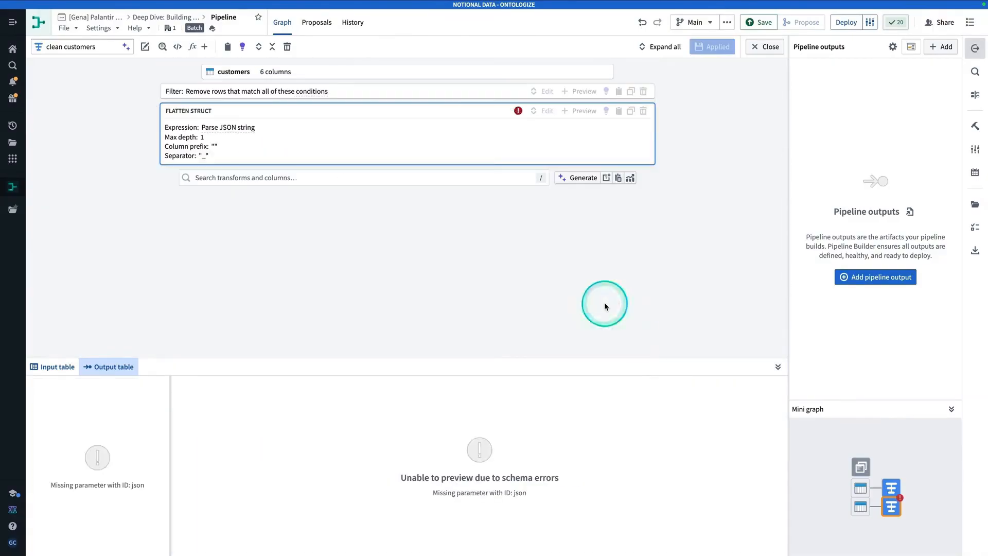
Step: Set the address column as the JSON input of the Flatten struct's Parse JSON string expression and apply the transform
left_click(528, 91)
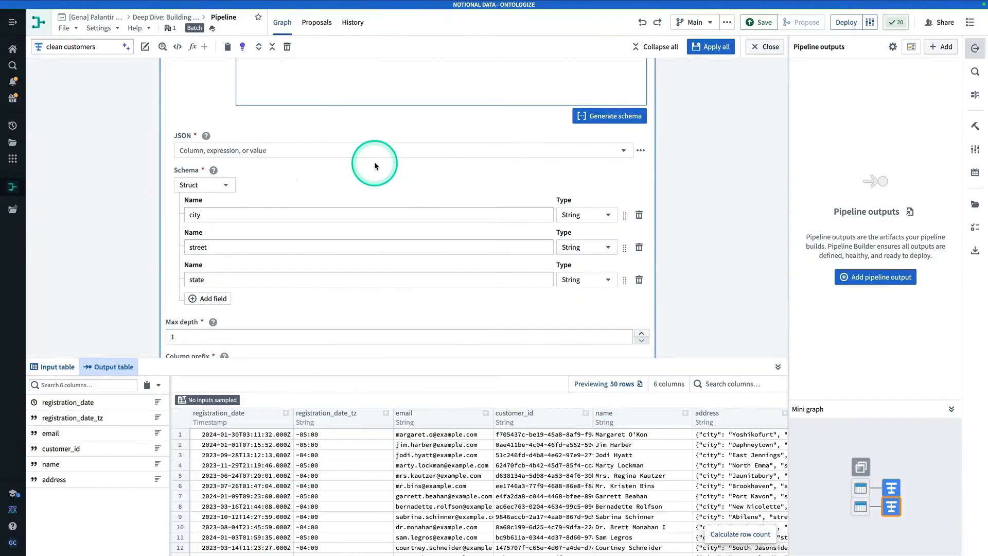
left_click(355, 156)
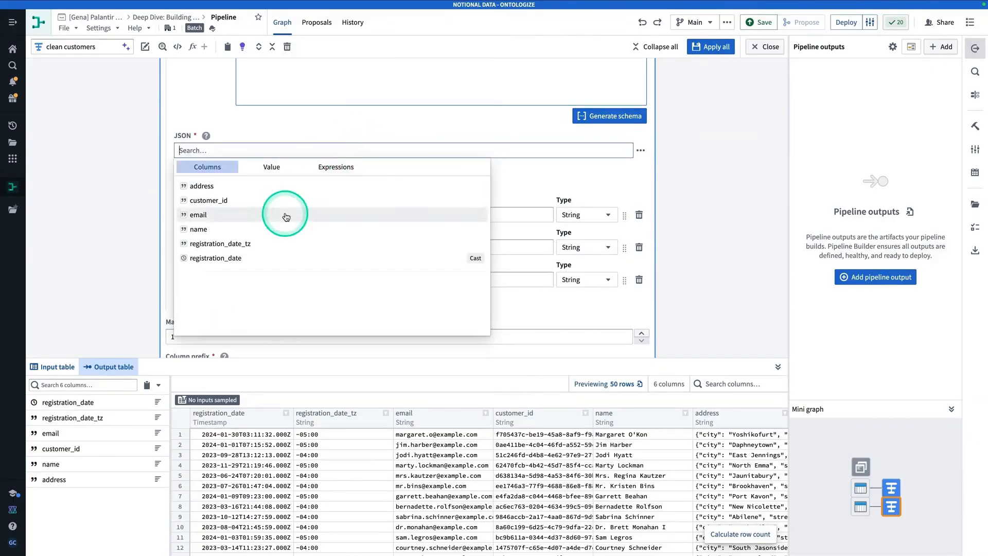
left_click(282, 185)
scroll(446, 247, "down", 3)
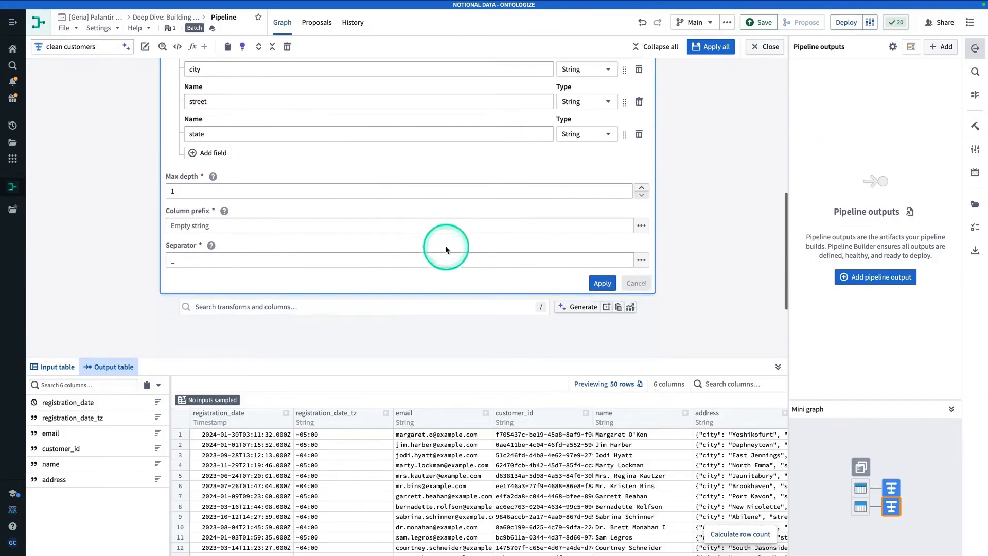
left_click(602, 258)
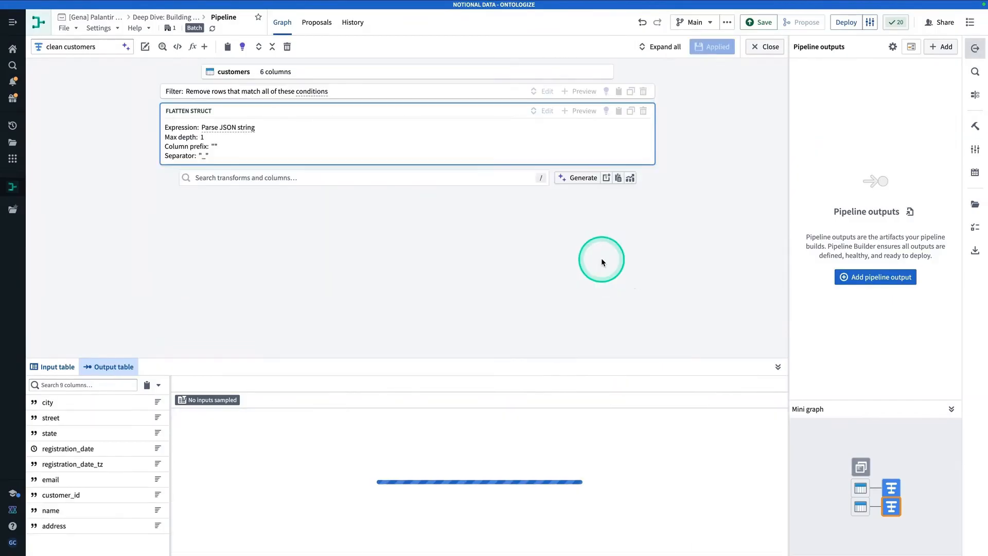
Step: Compare the city, street and state columns in the output preview with the original address column
left_click(632, 444)
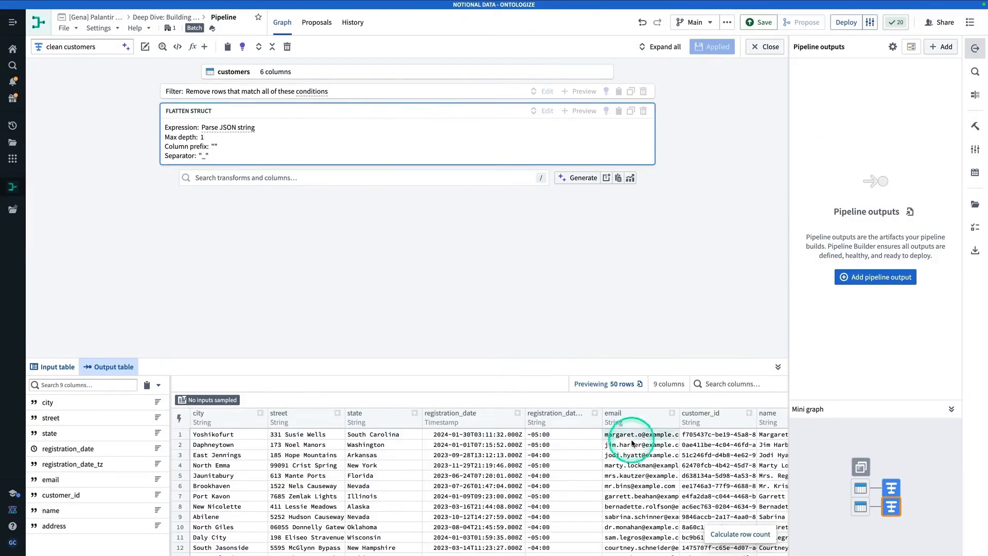
scroll(632, 444, "right", 3)
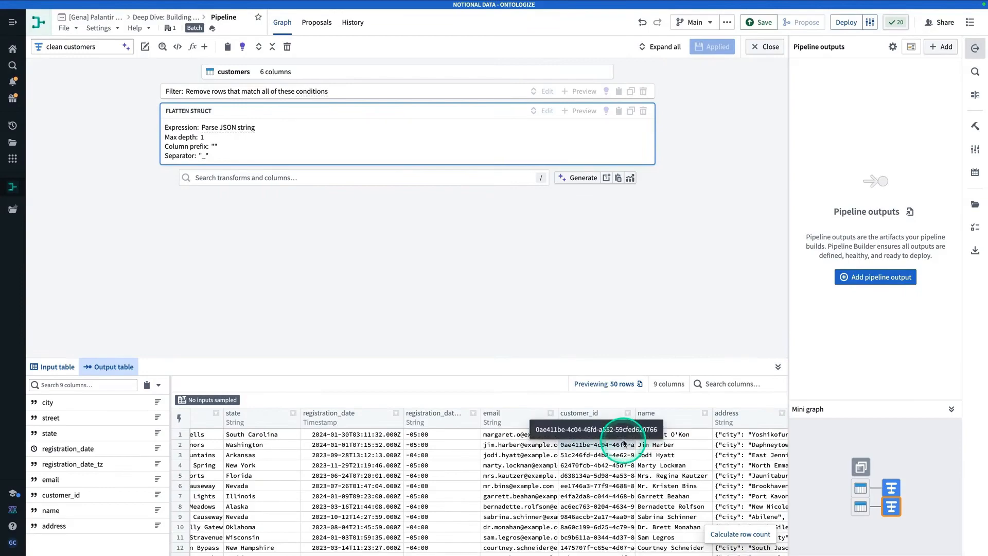
scroll(731, 443, "left", 3)
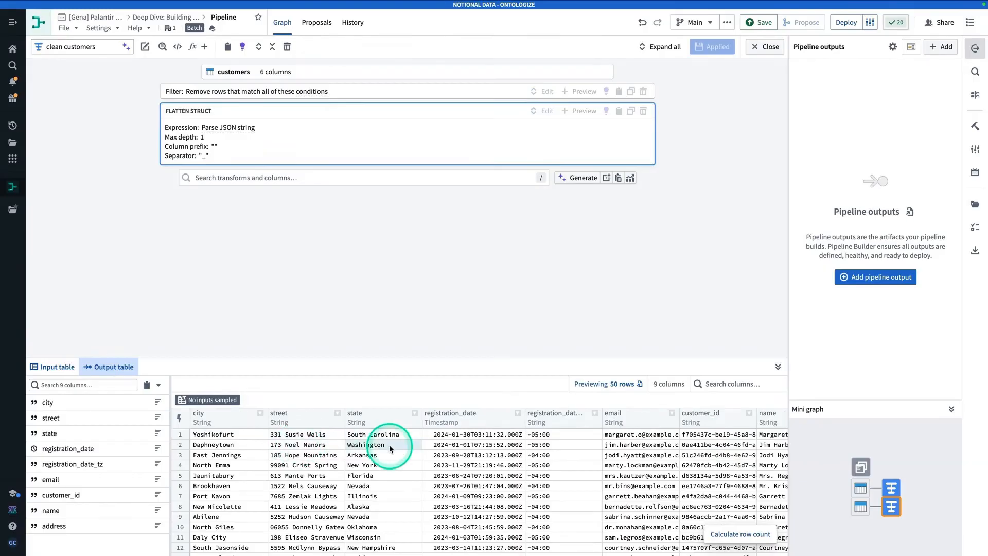
scroll(397, 441, "right", 3)
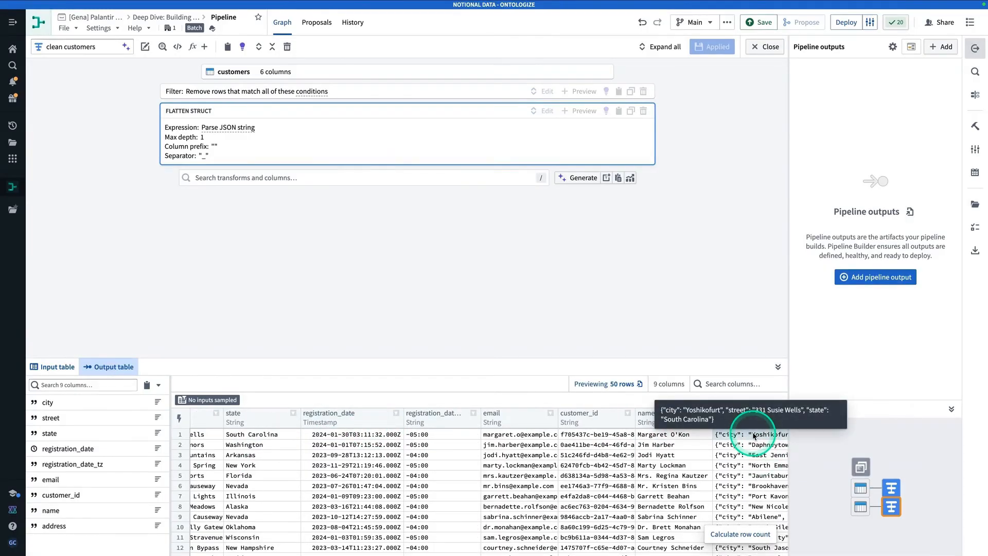
scroll(353, 463, "left", 3)
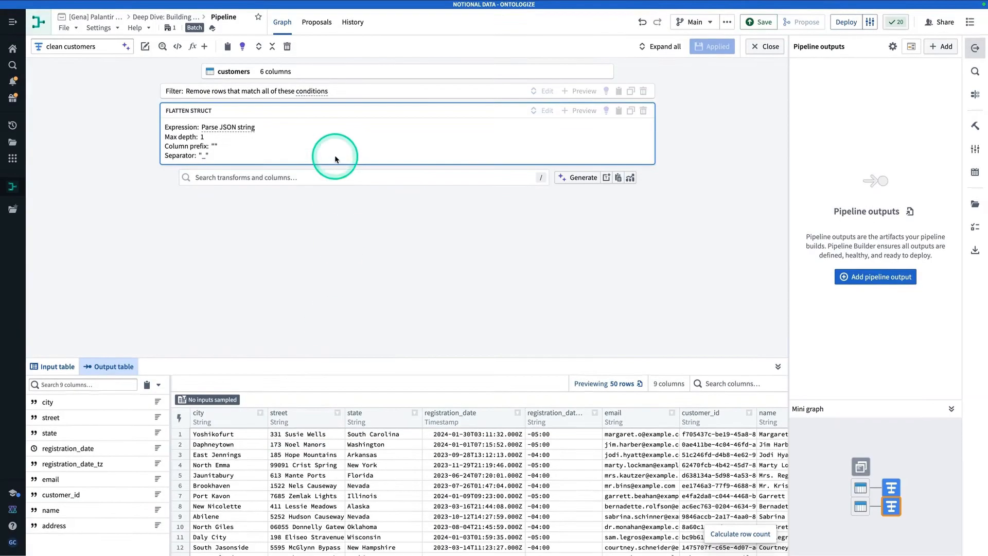
Step: Add a Concatenate strings transform after the Flatten struct, using a comma followed by a space as the separator
left_click(342, 177)
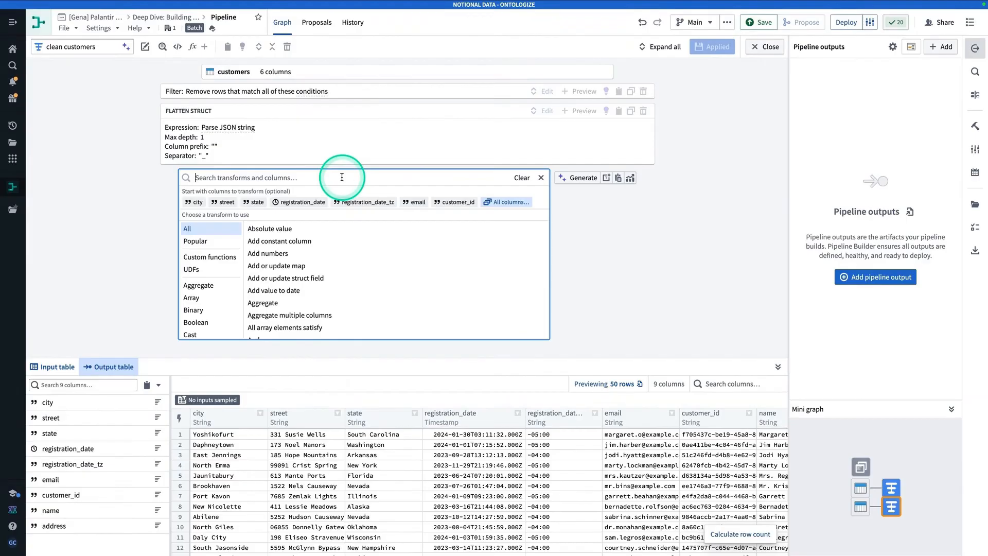
type("concan")
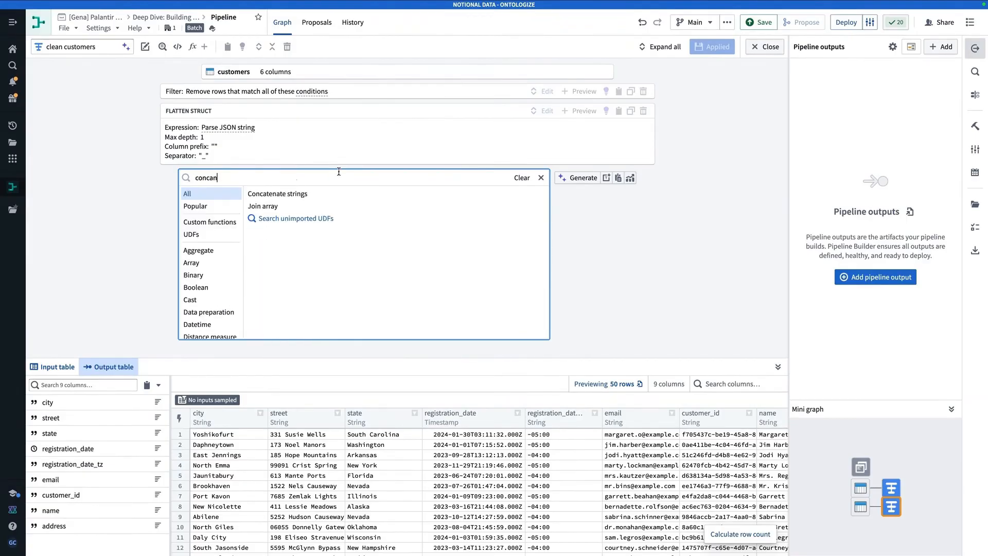
left_click(322, 194)
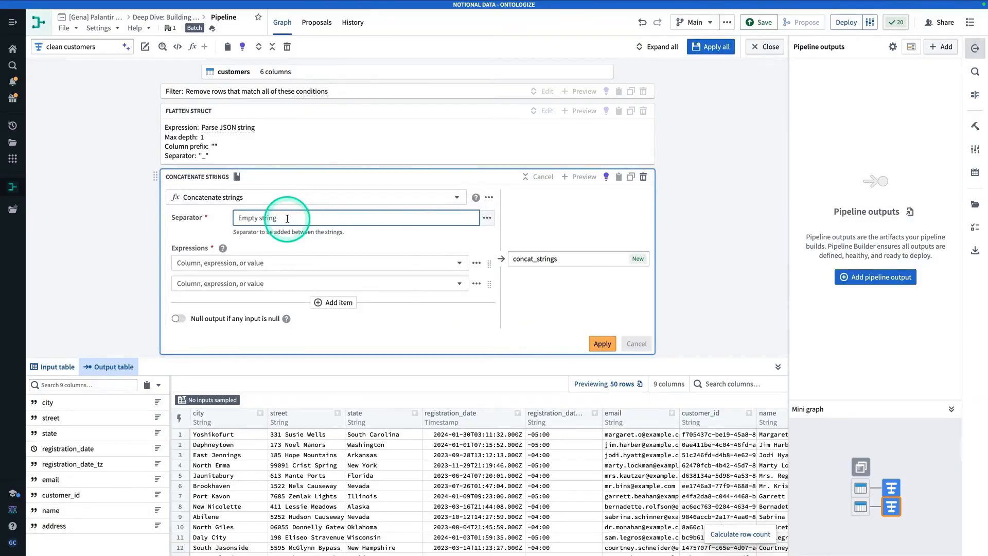
type(",")
Step: Set the Concatenate strings expressions to the street, city and state columns, in that order
left_click(260, 261)
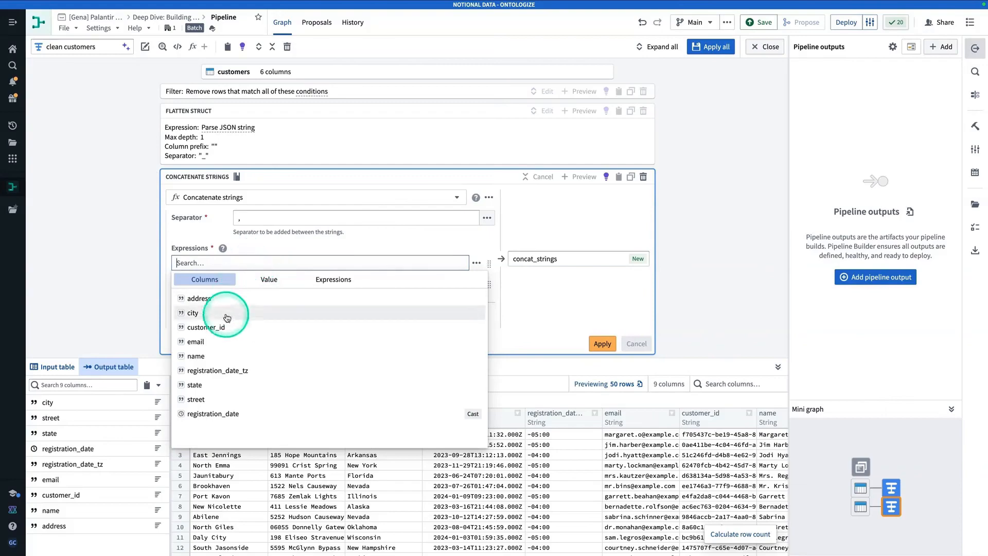
left_click(238, 400)
left_click(253, 282)
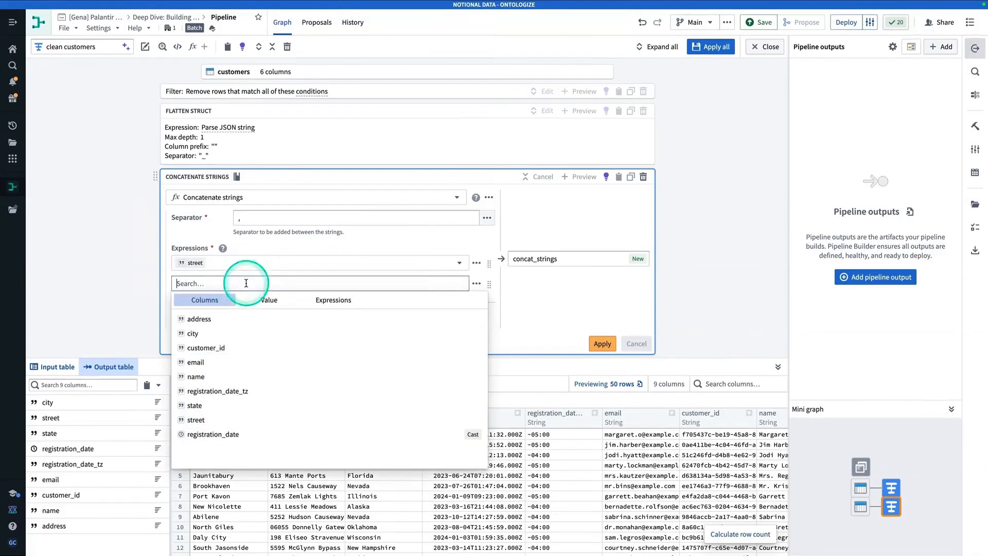
left_click(216, 332)
left_click(320, 303)
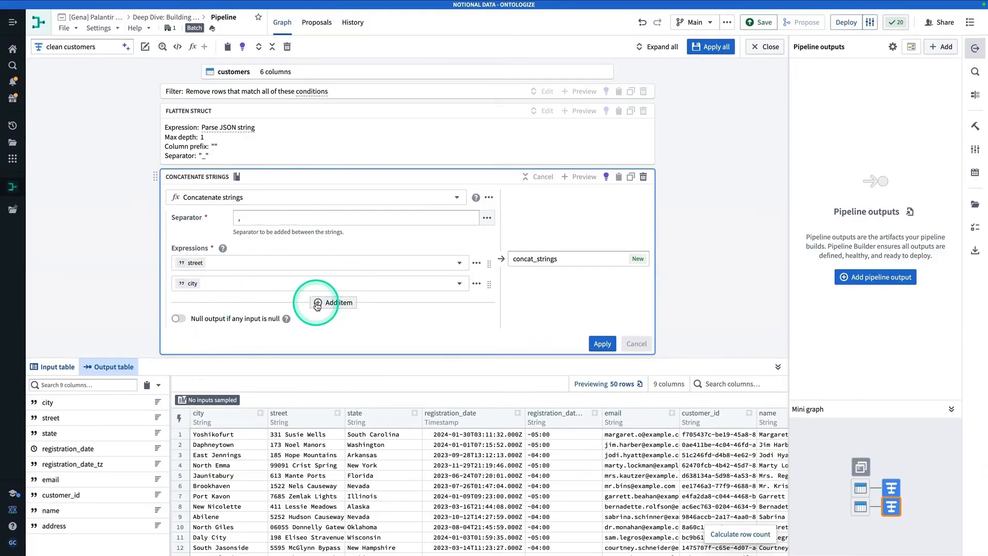
left_click(294, 299)
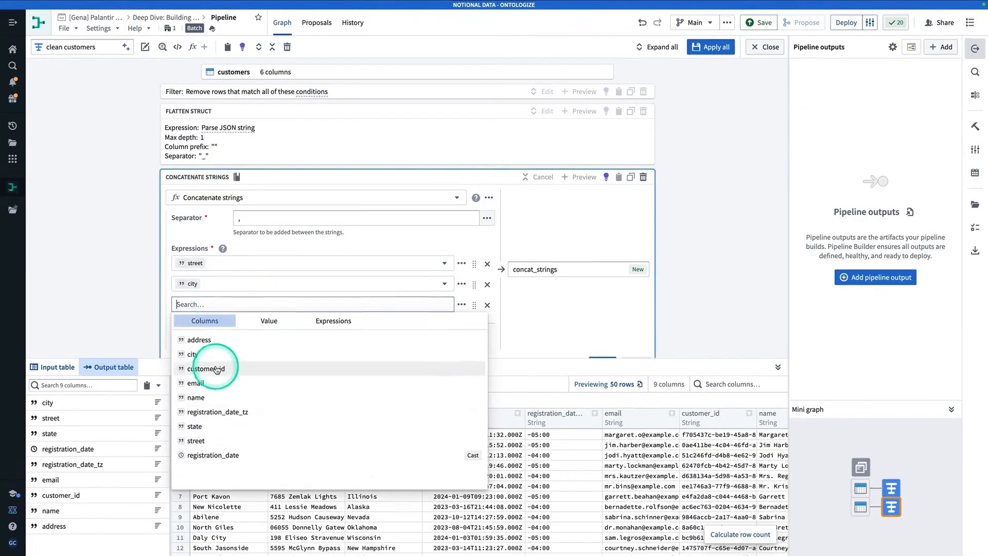
left_click(237, 428)
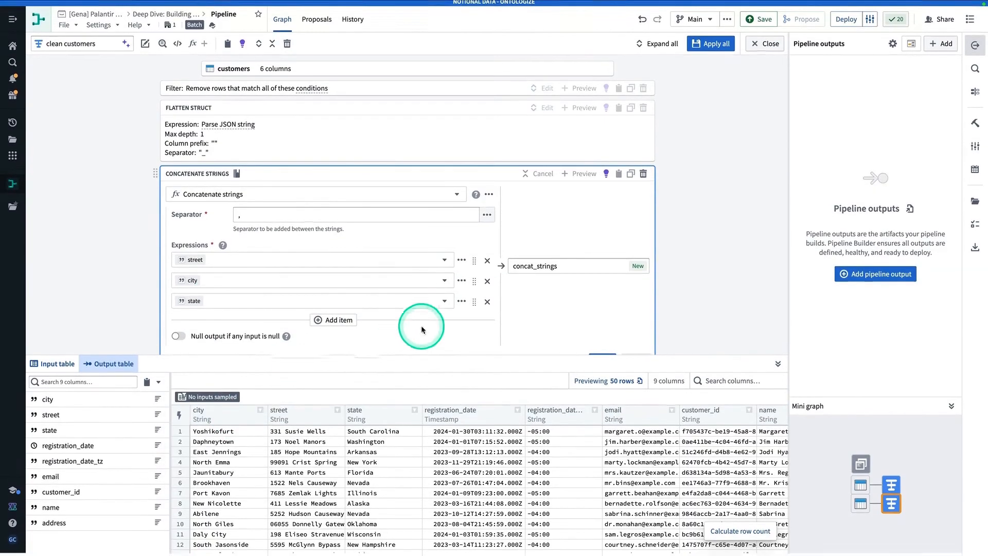
Step: Make the concatenated output replace the address column, apply the transform and widen the address column in the preview
scroll(492, 262, "down", 1)
left_click(569, 212)
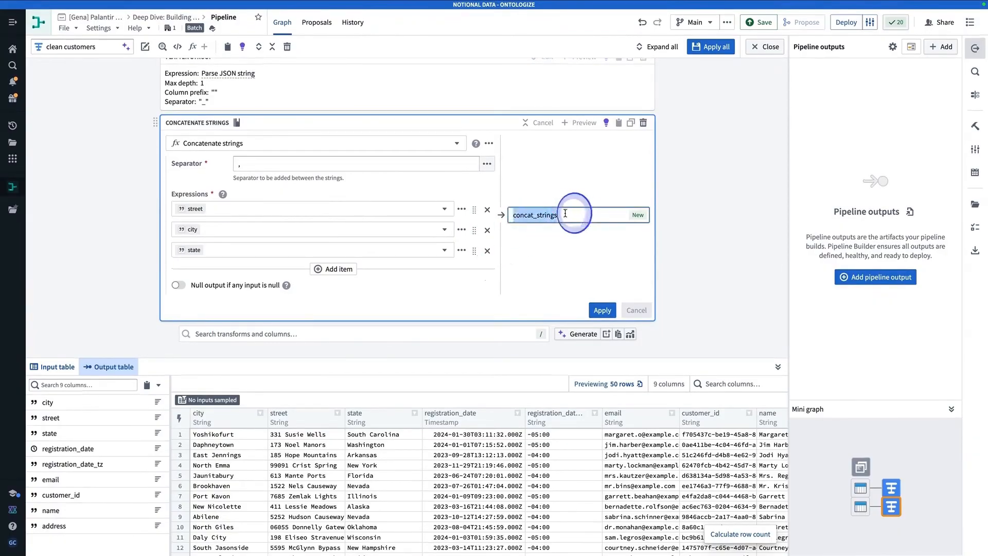
left_click_drag(512, 212, 557, 210)
type("address")
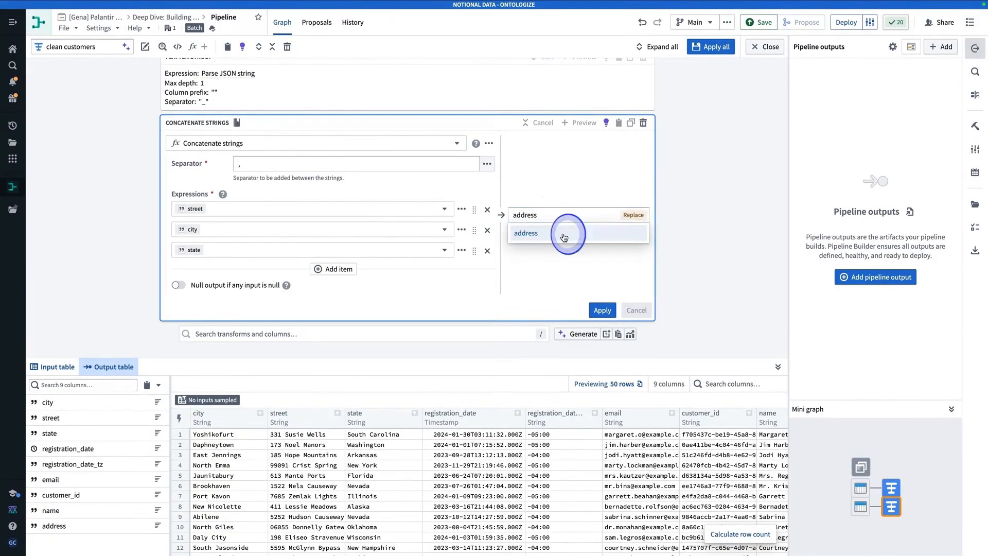
left_click(563, 233)
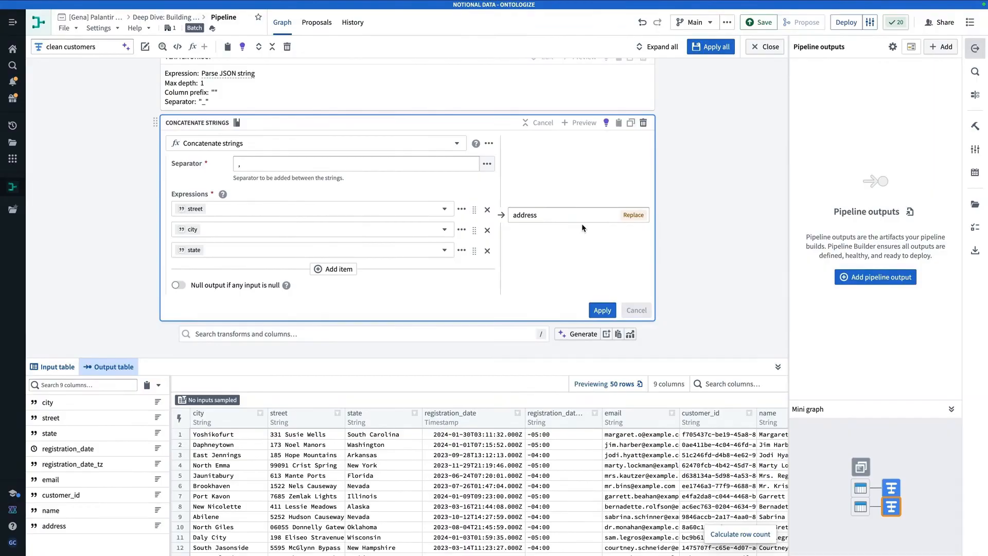
left_click(602, 310)
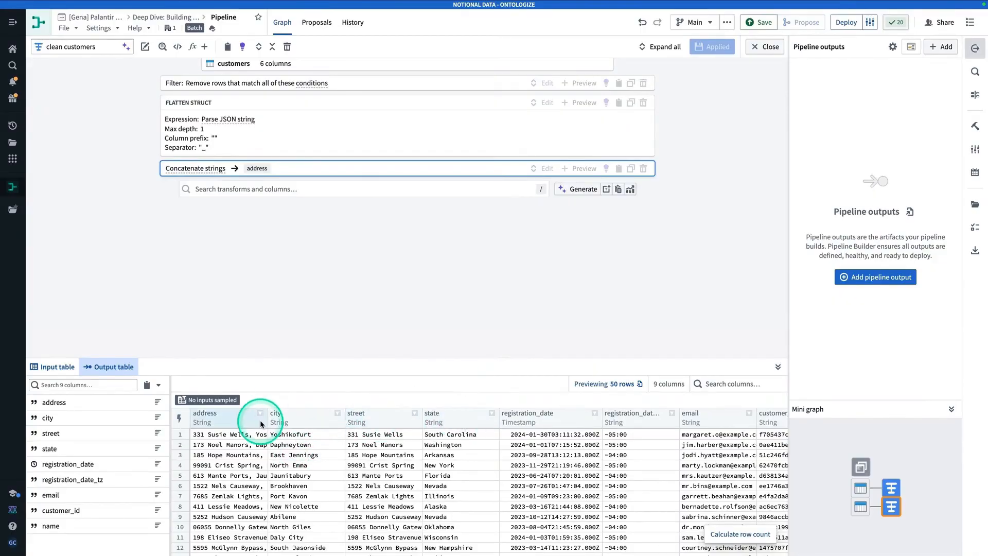
left_click_drag(267, 422, 337, 417)
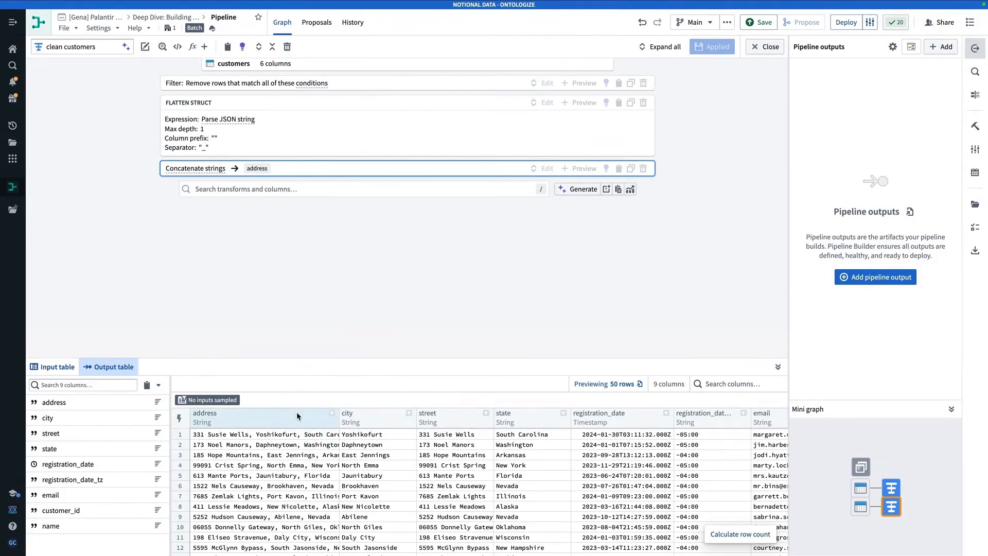
left_click(310, 414)
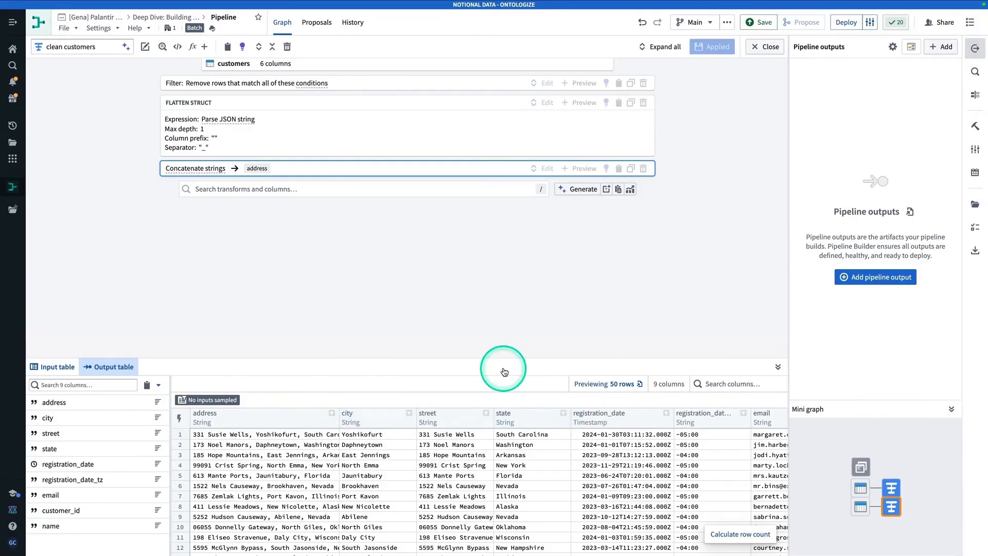
Step: Add and apply a Drop columns transform for city, state and street, and close the clean customers path
left_click(361, 189)
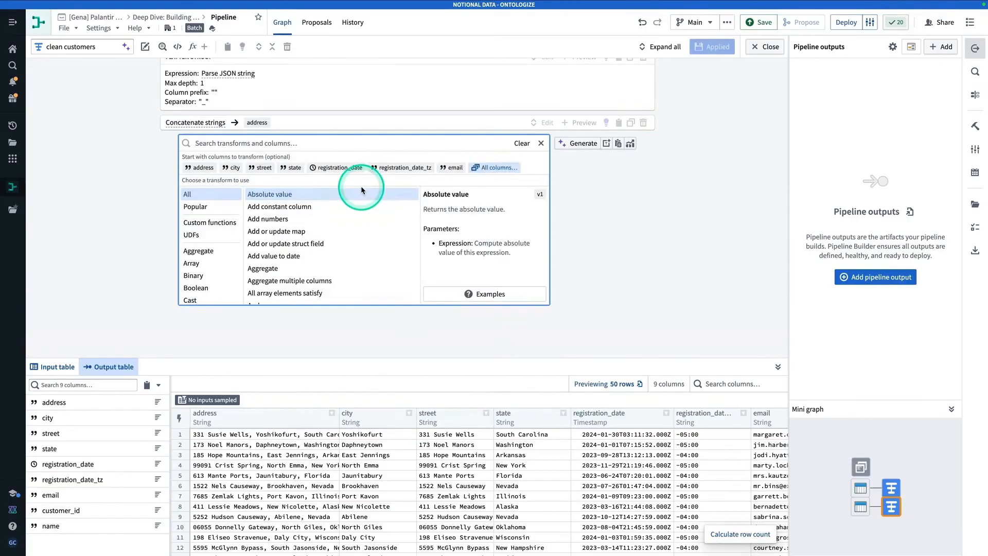
type("drop")
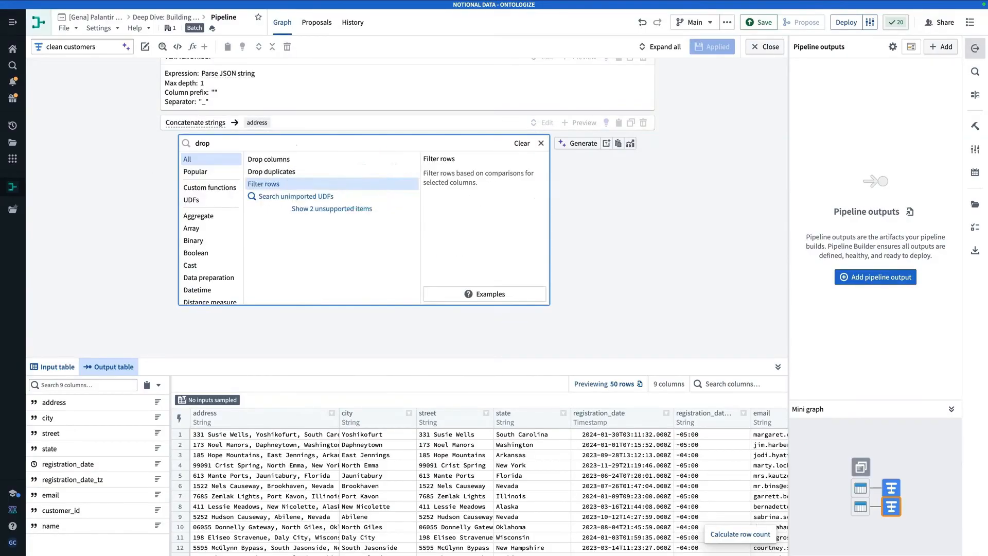
left_click(342, 160)
left_click(206, 177)
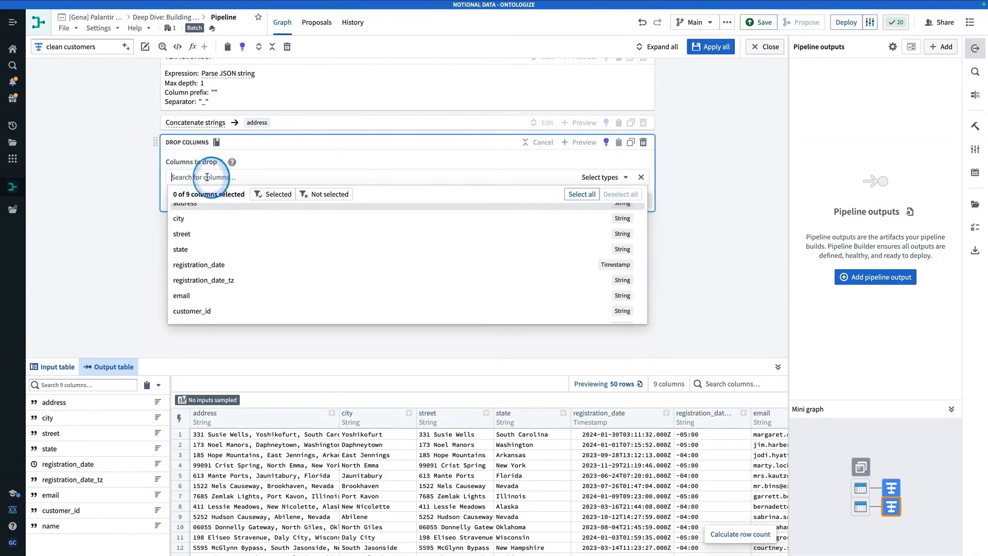
type("ci")
key("Return")
type("sta")
key("Return")
type("stre")
key("Return")
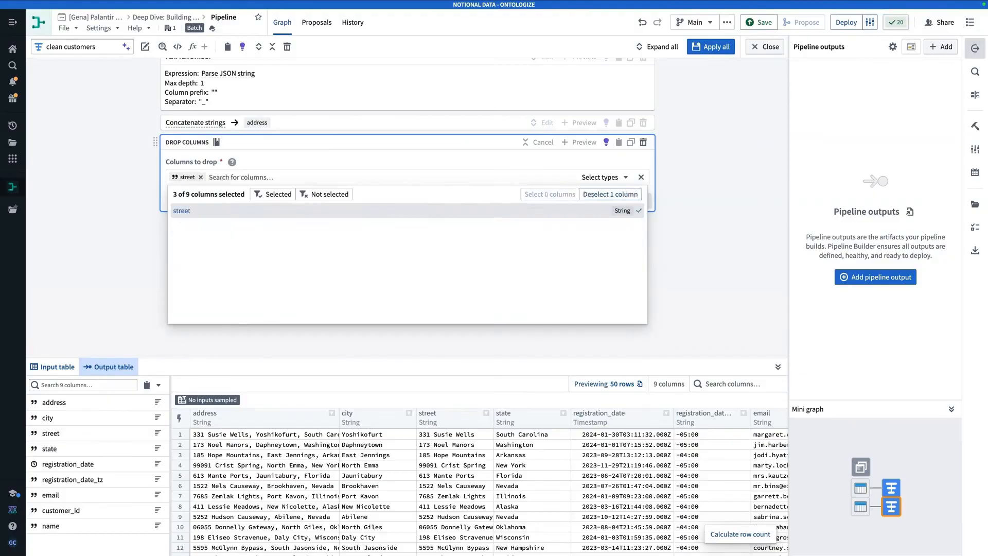
key("Escape")
left_click(603, 206)
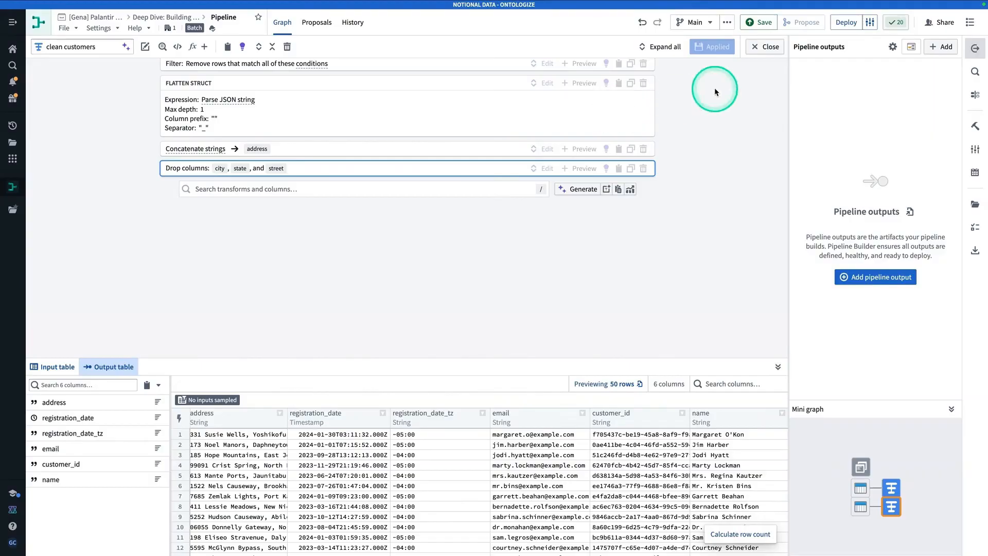
left_click(764, 46)
Step: Start a new transform path on the transactions dataset with the Extract rows from a JSON file transform
left_click_drag(379, 134, 377, 141)
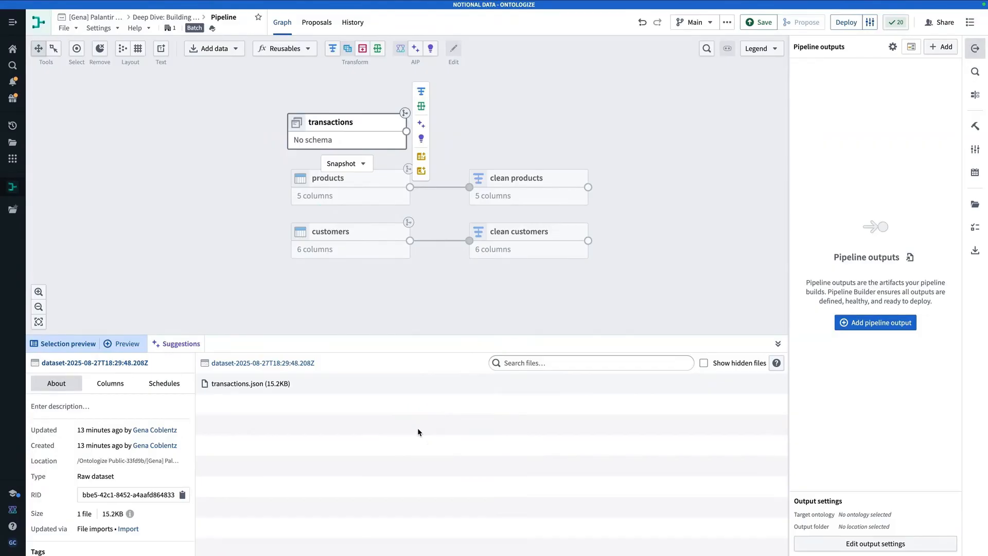
left_click_drag(376, 143, 380, 141)
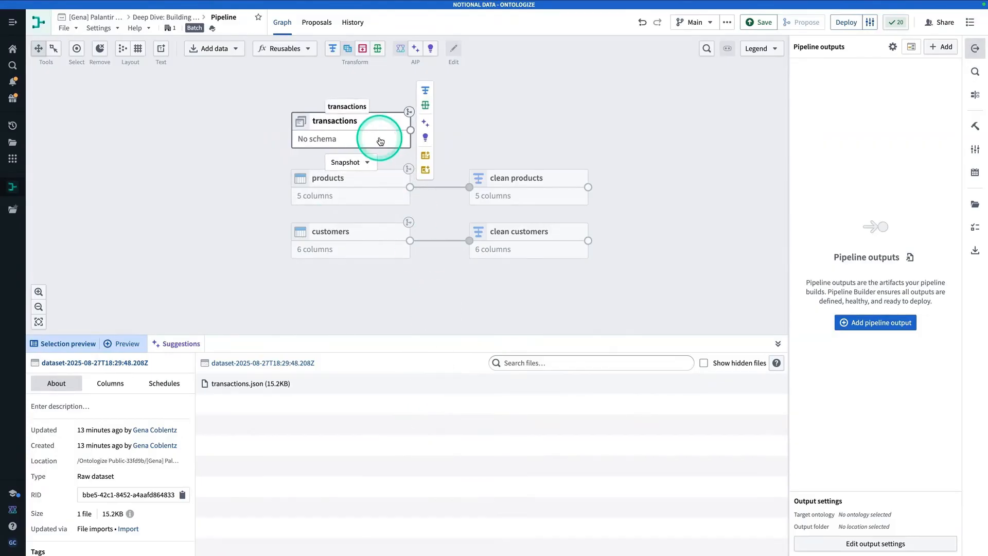
left_click(428, 91)
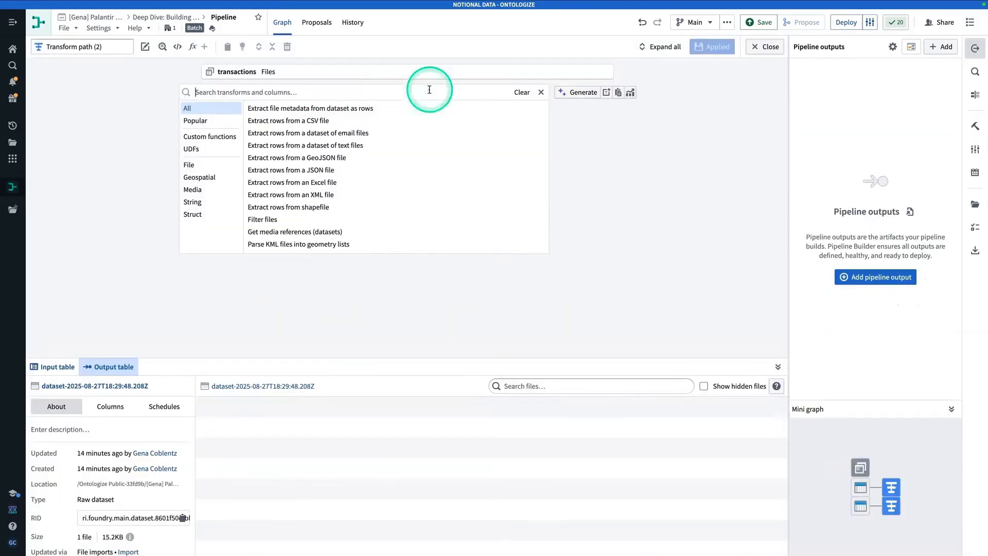
left_click(334, 92)
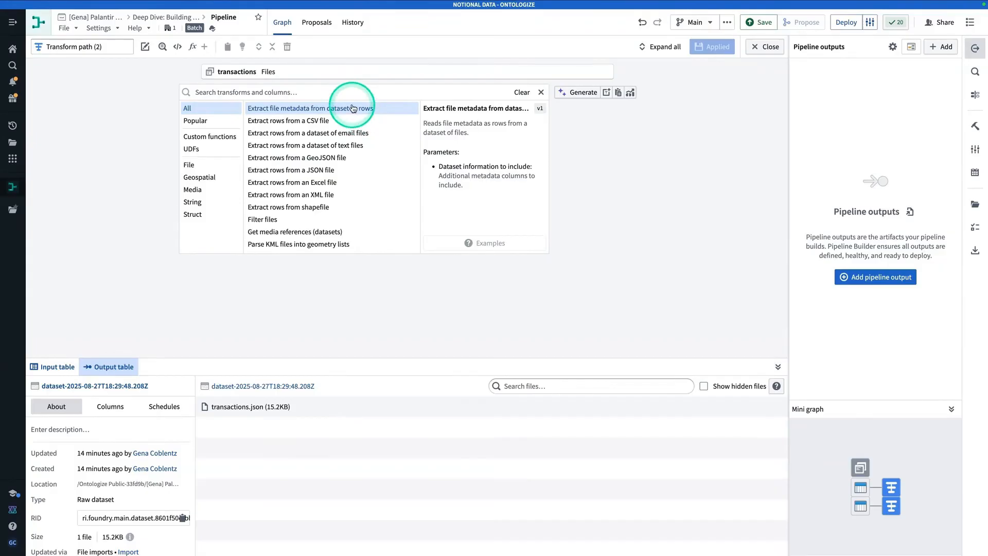
type("extra")
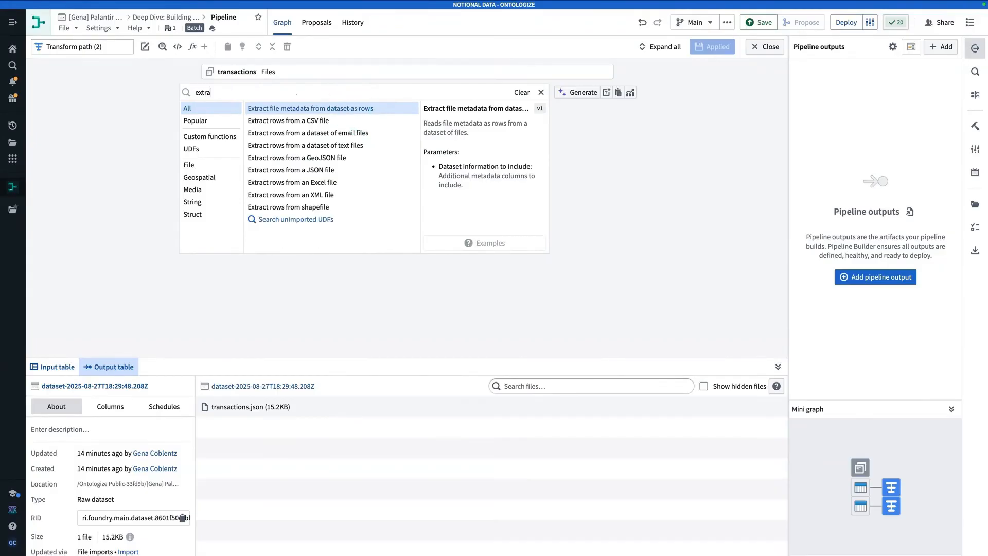
type("ct rows from a json")
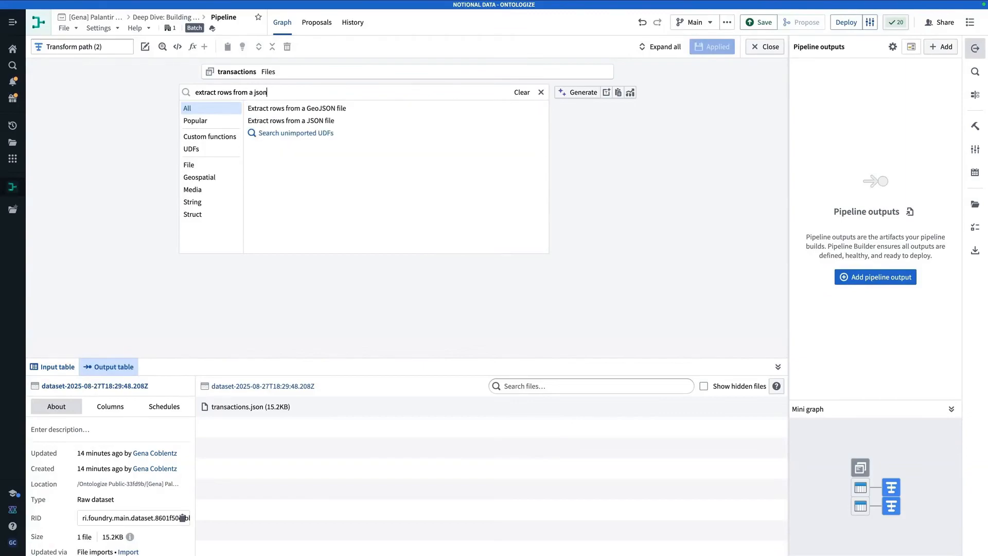
left_click(337, 122)
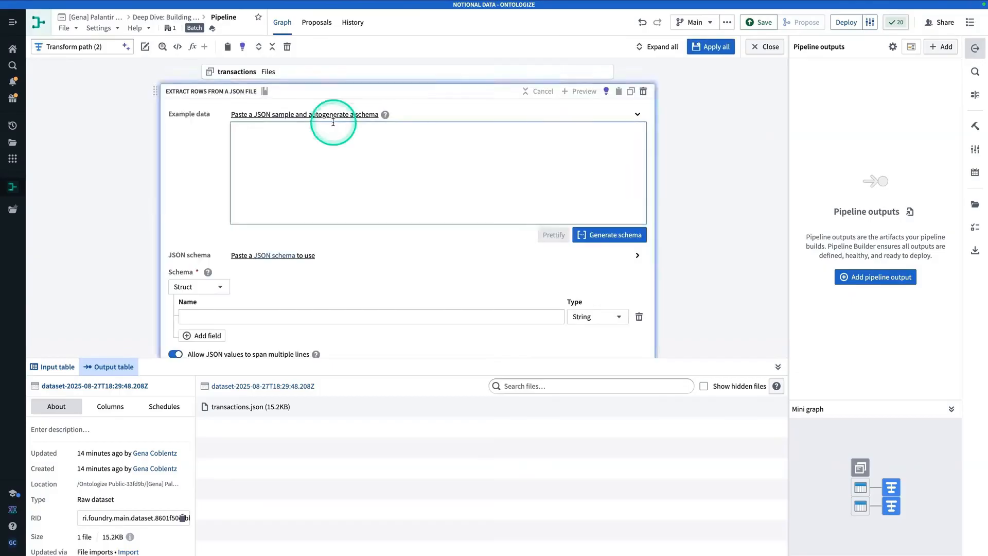
Step: Paste a sample transaction JSON record as example data, prettify it and generate the schema from it
left_click(305, 161)
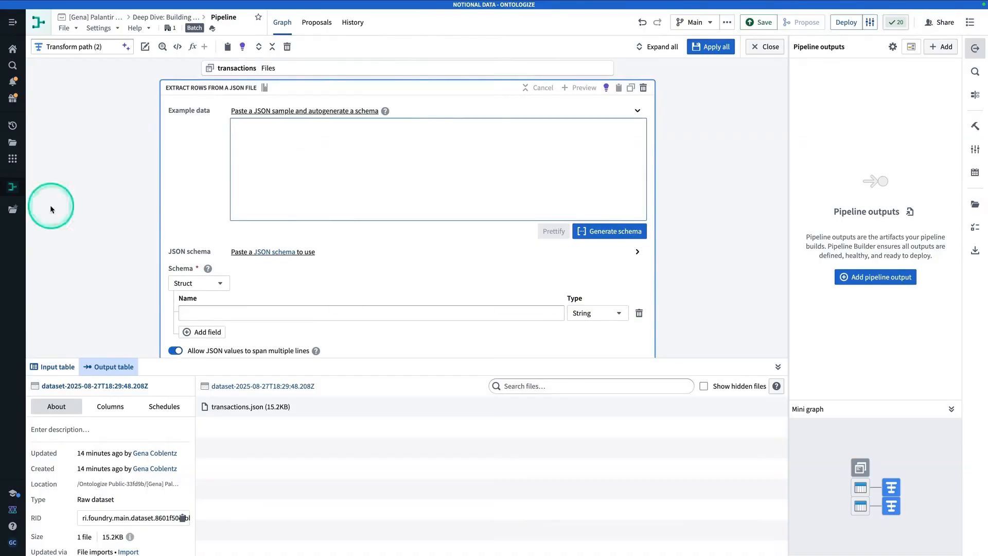
left_click(273, 173)
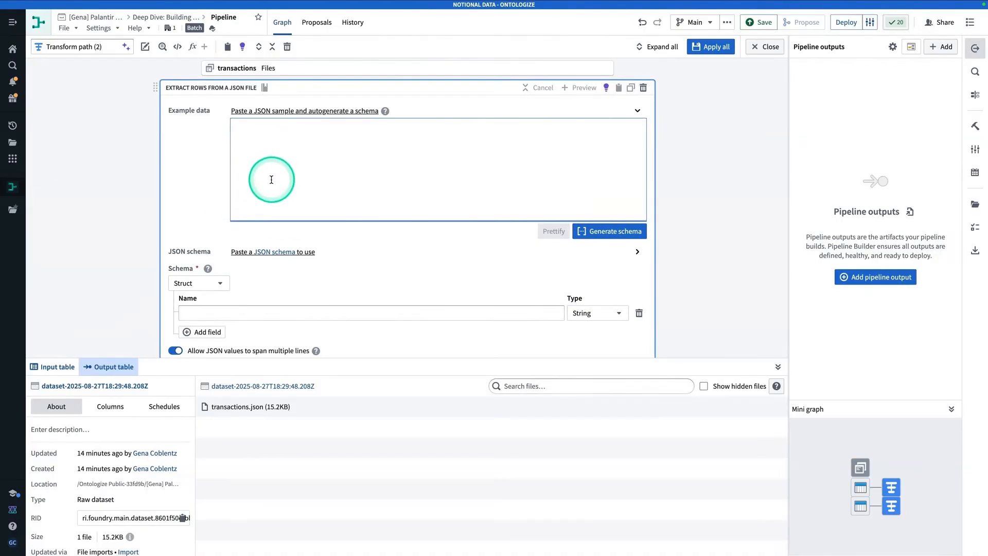
type("{\"transaction_id\":\"02a10def-53bc-4eb8-af6c-452e431d2511\",\"transaction_date\":\"Thu Jan 25 2024 07:21:01 GMT+0000 (Greenwich Mean Time)\",\"units\":\"610.00\",\"customer_id\":\"f9f95fe6-517a-4964-9f96-e17030cfbf3c\",\"variation_id\":\"53a47d0e-67a4-4241-835e-293e0c65d5fd\",\"product_id\":\"77d64cec-d43b-4115-ab57-c646d01cac8d\"}")
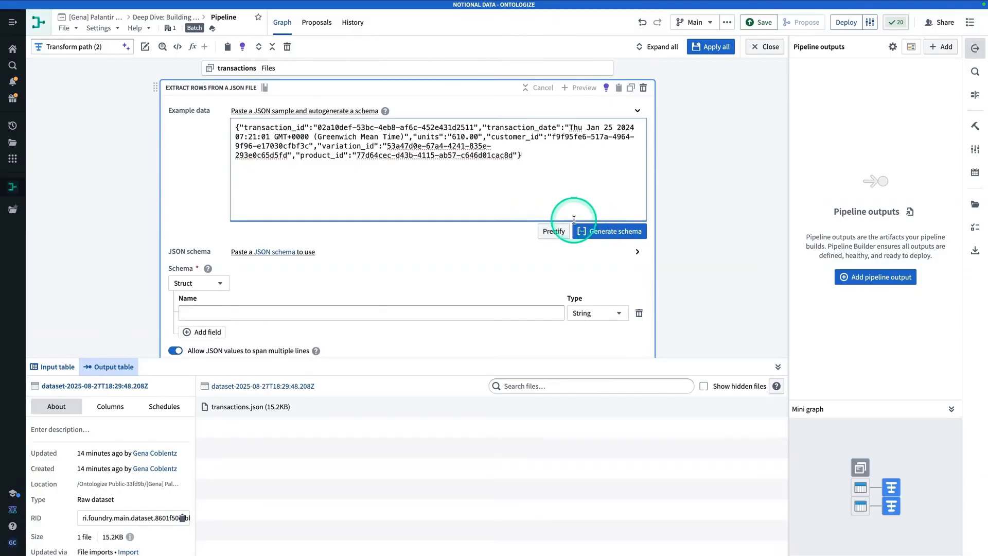
left_click(561, 232)
left_click(618, 233)
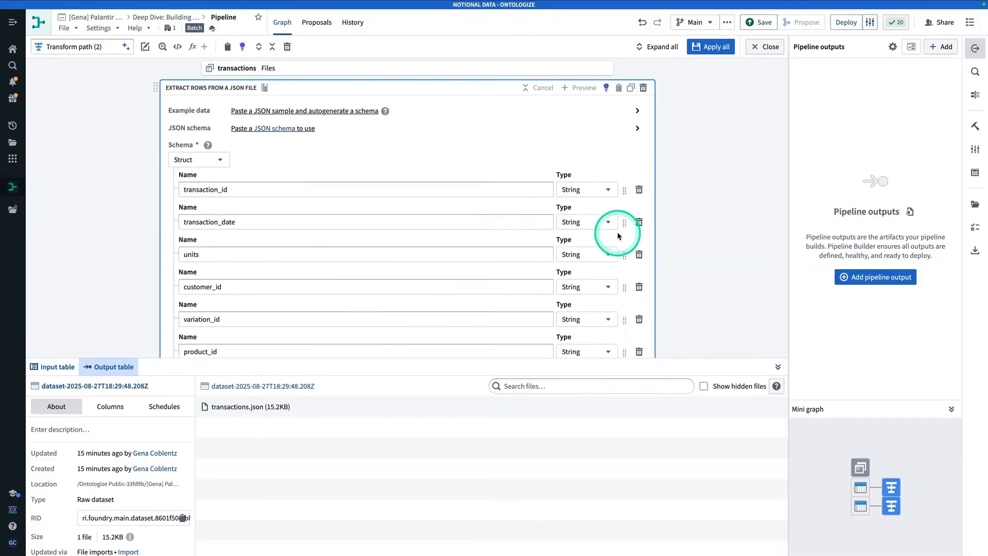
Step: Disable the option allowing JSON values to span multiple lines and apply the Extract rows from a JSON file transform
scroll(618, 235, "down", 3)
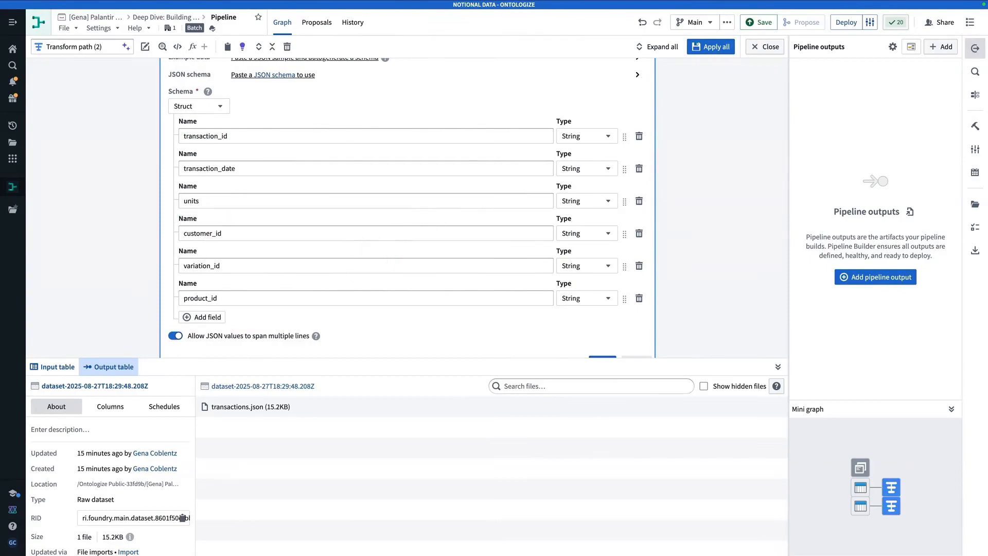
scroll(237, 216, "down", 1)
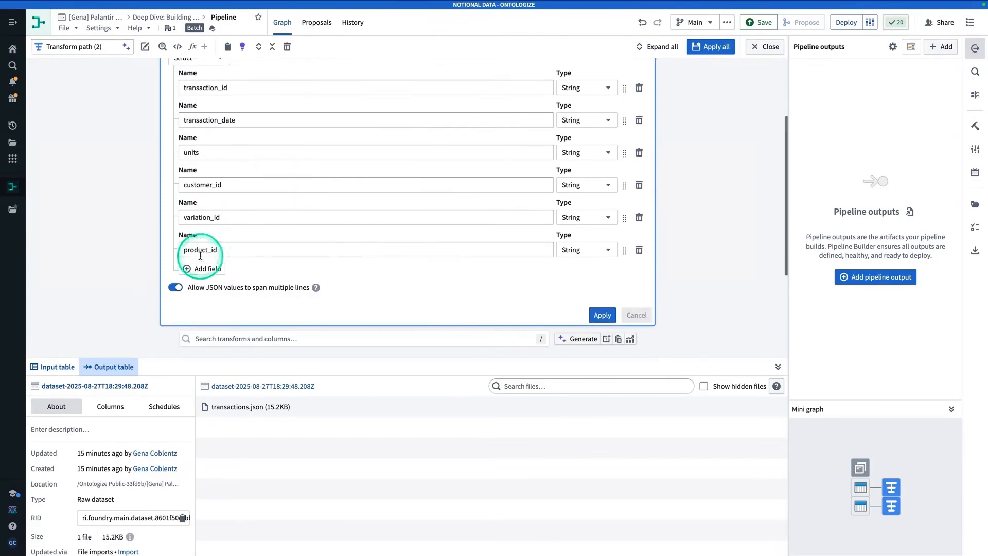
left_click(178, 290)
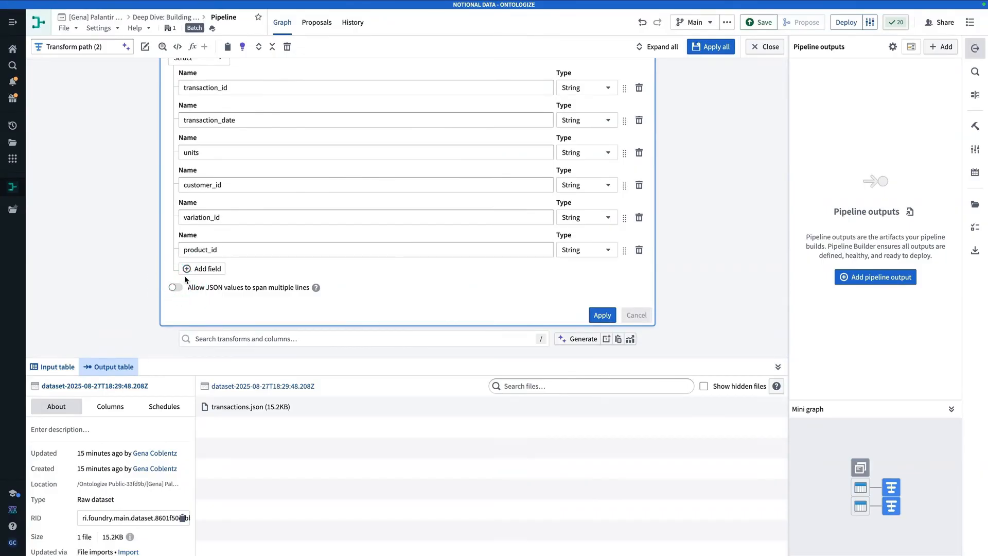
scroll(334, 252, "down", 1)
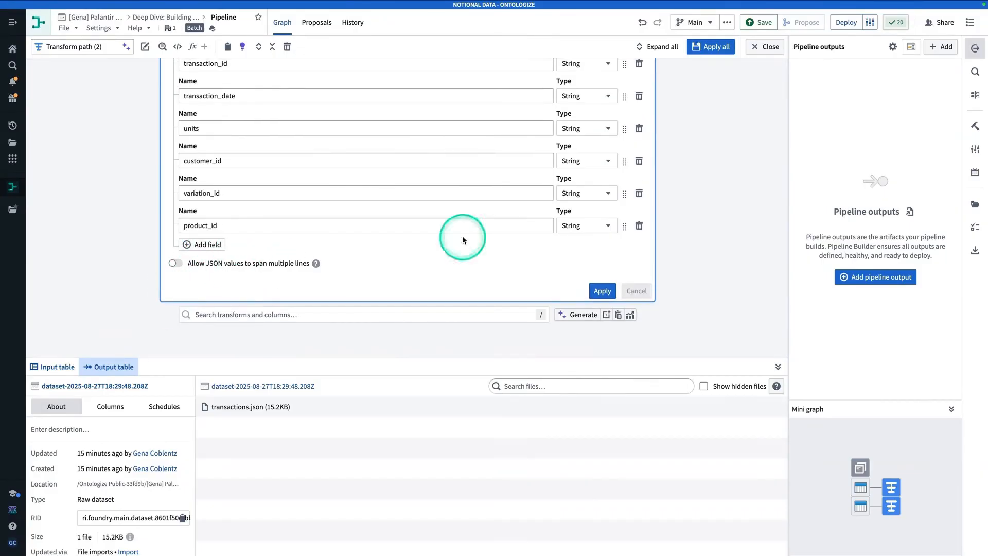
left_click(603, 291)
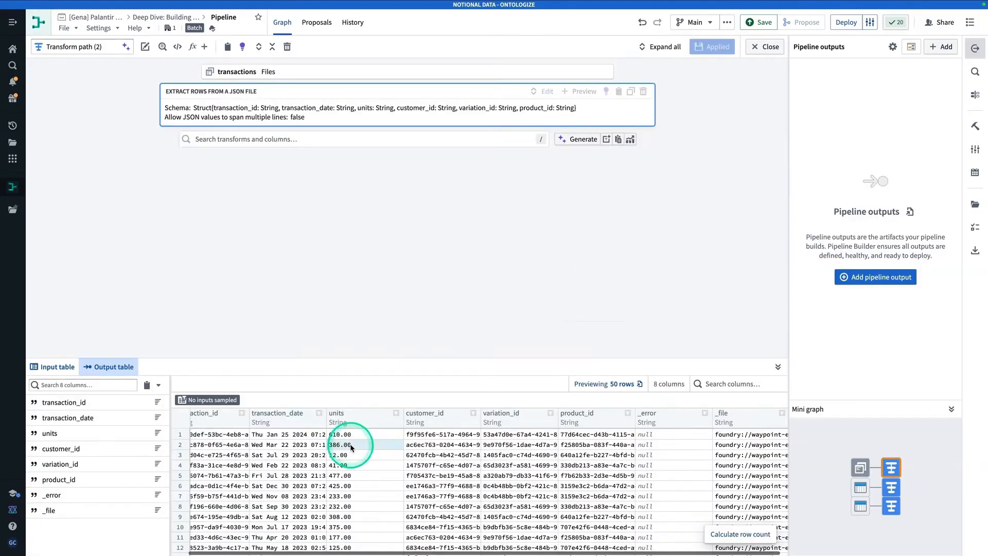
Step: Examine the extracted transaction rows in the output preview and widen the transaction_date column to read its date strings
scroll(353, 446, "left", 1)
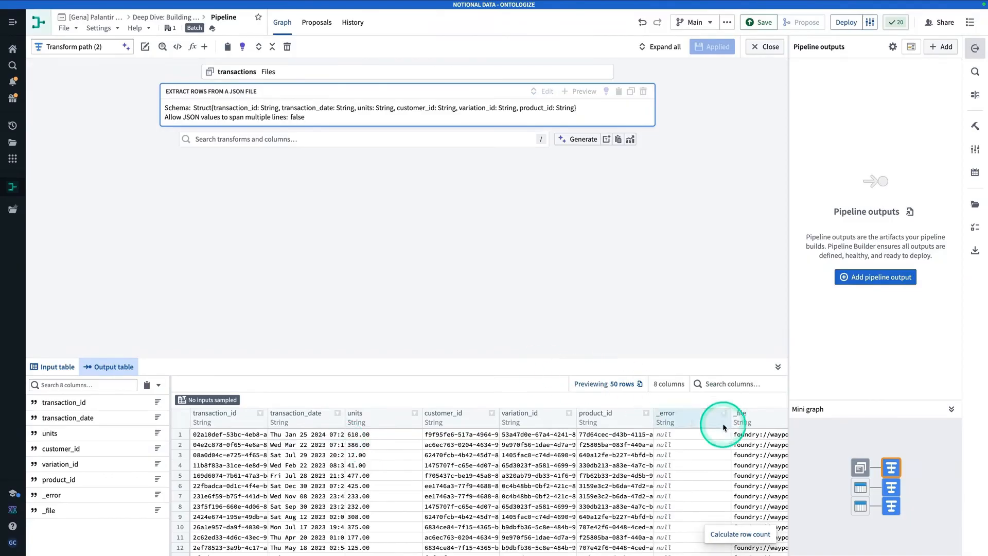
scroll(709, 442, "down", 5)
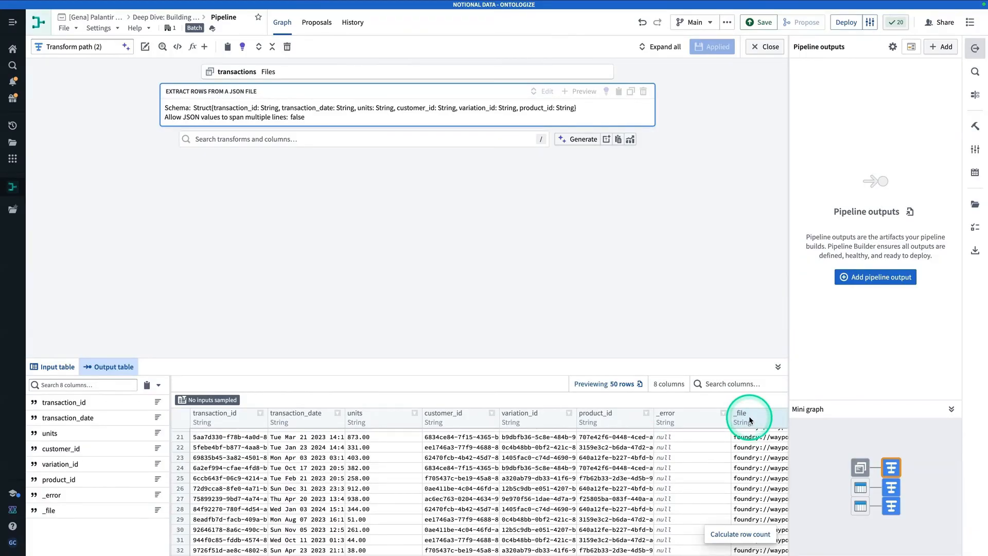
scroll(620, 442, "up", 3)
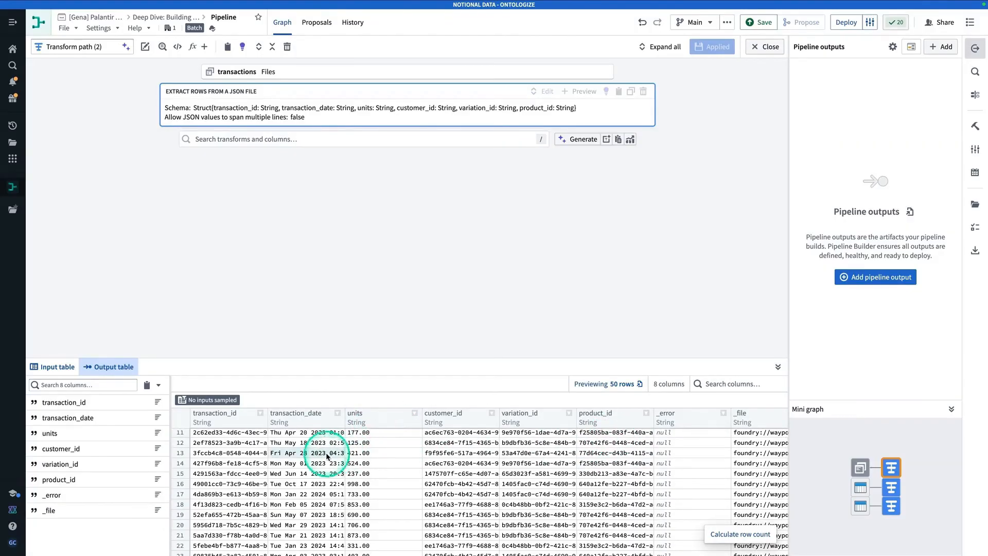
left_click_drag(339, 422, 398, 415)
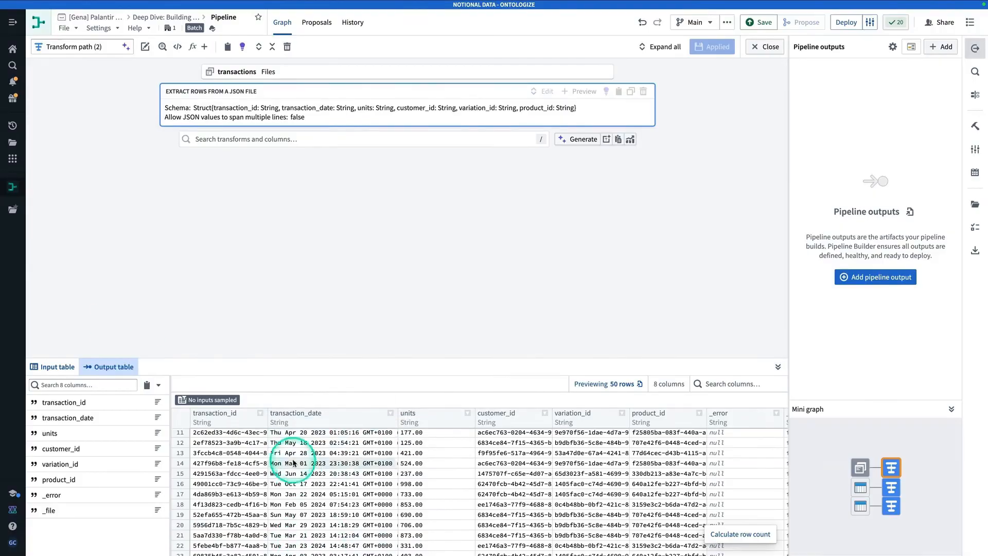
Step: Add a Cast transform on the transaction_date column with Timestamp as the target type
left_click(251, 140)
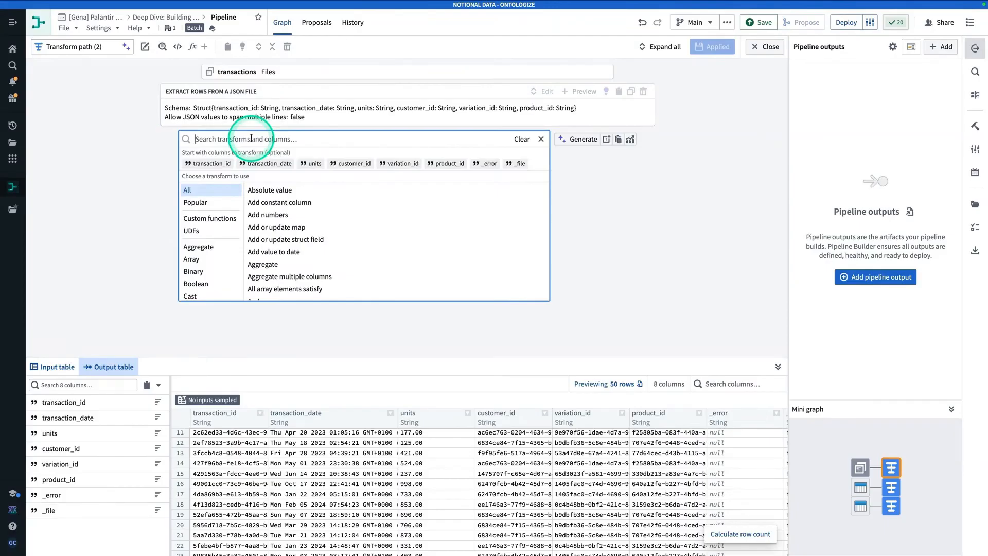
type("cast")
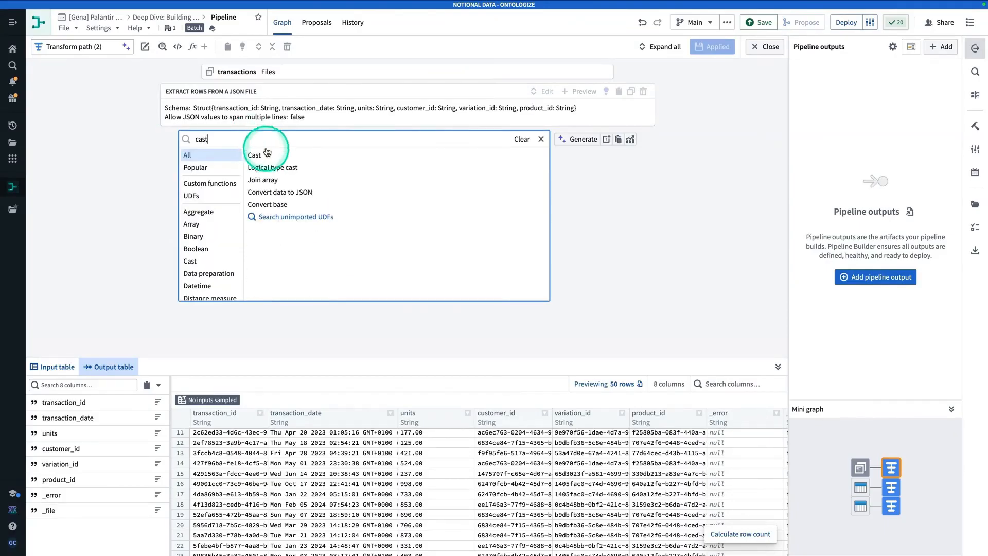
left_click(267, 153)
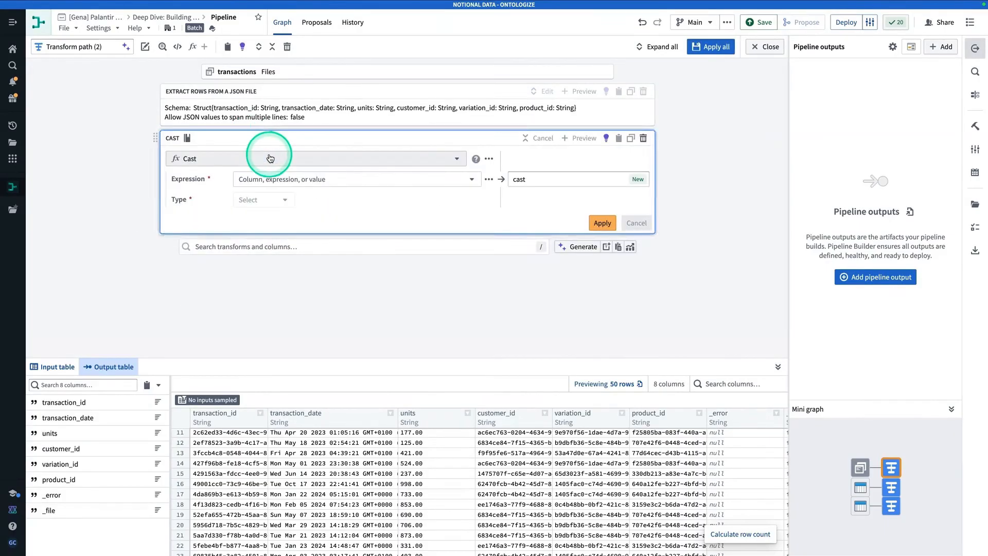
left_click(284, 178)
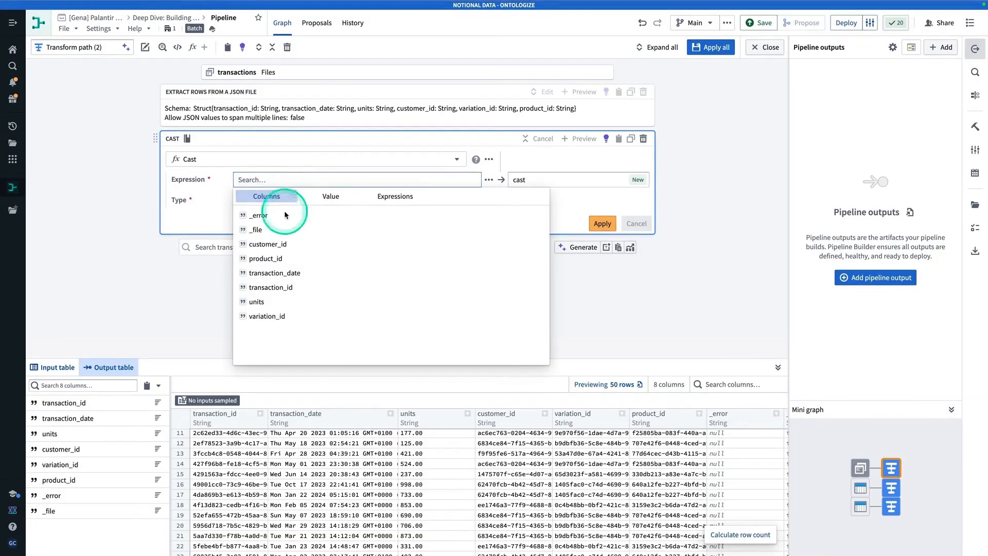
left_click(308, 268)
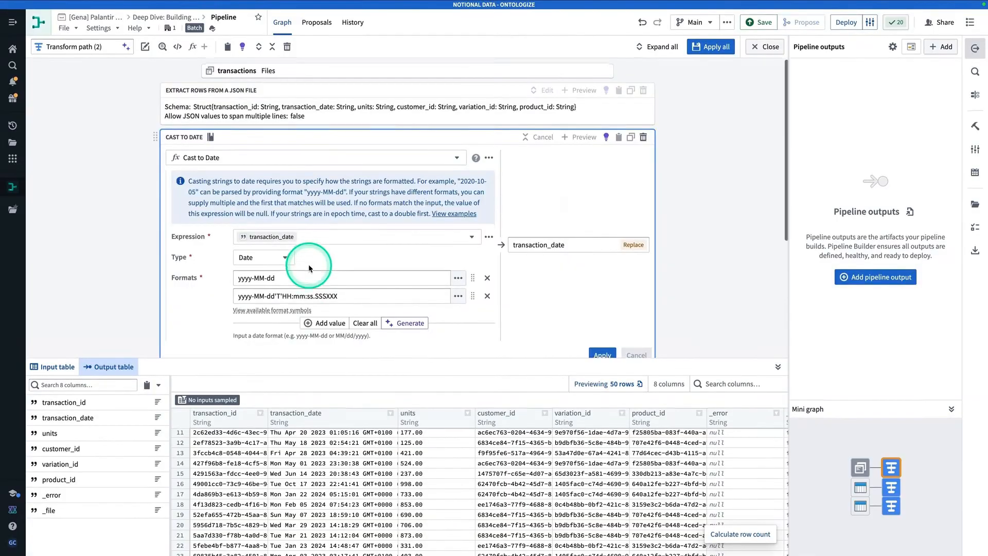
scroll(309, 268, "down", 1)
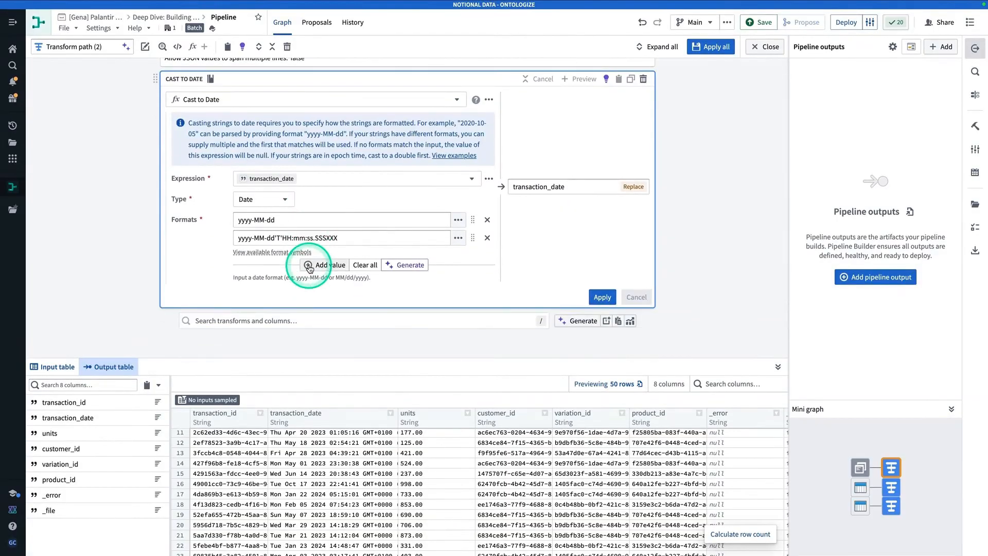
left_click(264, 200)
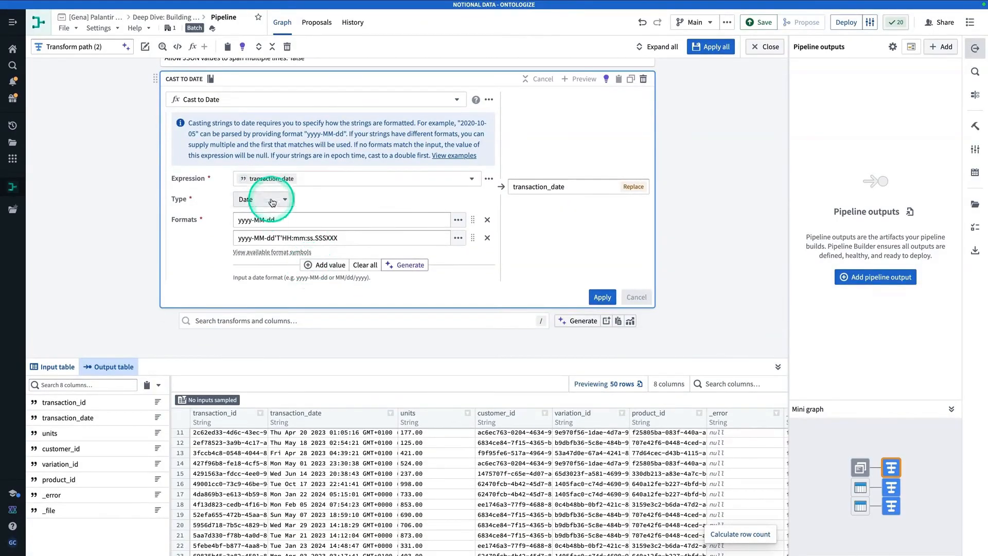
scroll(278, 309, "down", 2)
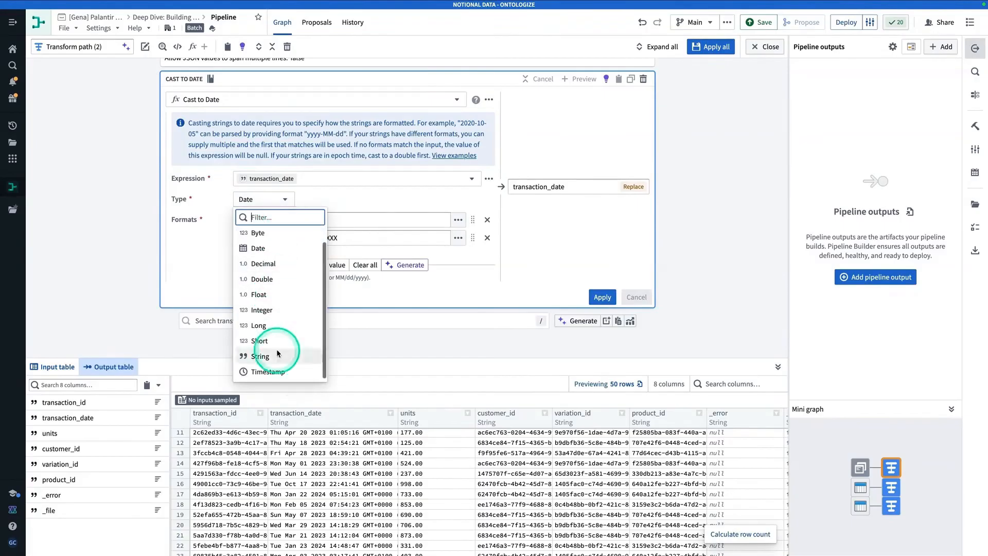
left_click(278, 370)
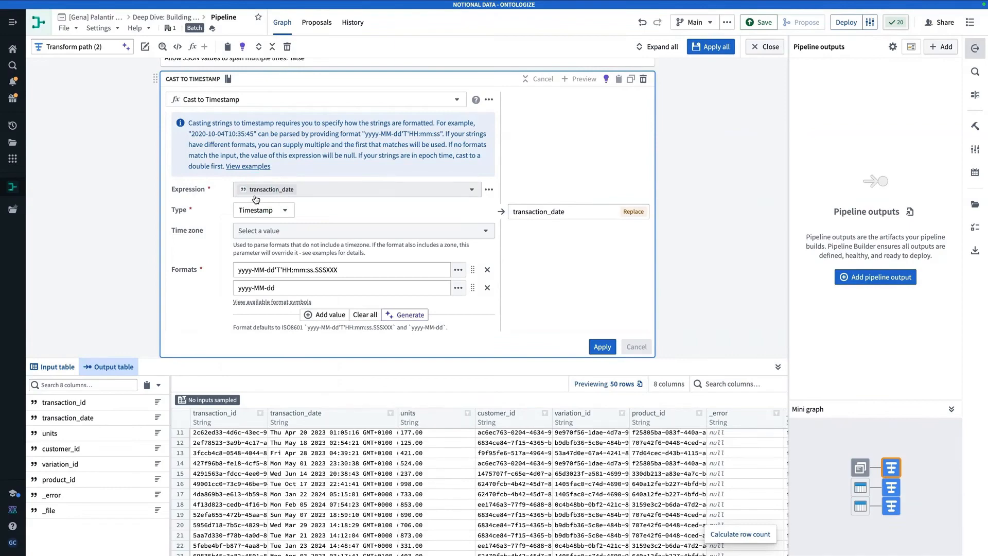
Step: Set "EEE MMM dd yyyy HH:mm:ss 'GMT'Z (zzzz)" as the timestamp cast's only format, apply it and check the converted dates
left_click(326, 272)
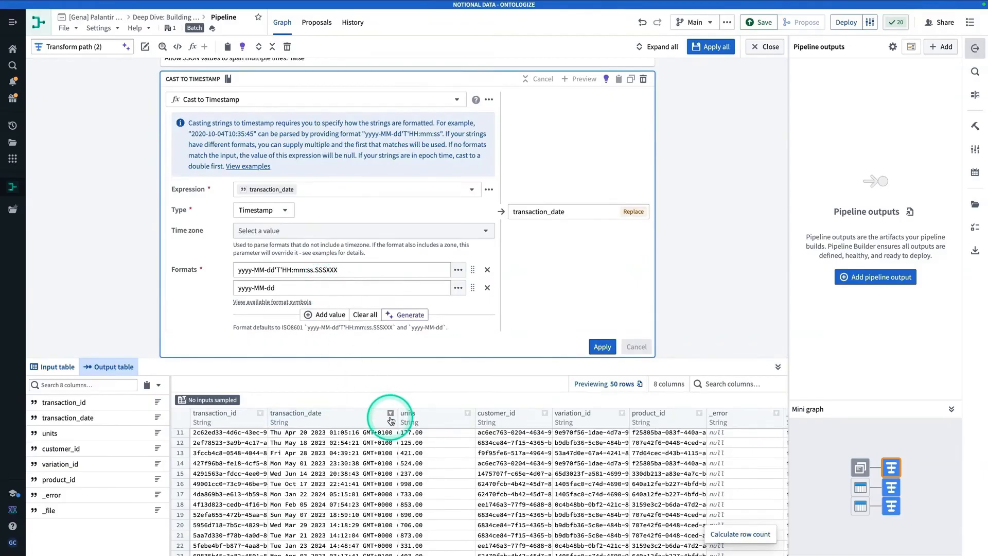
left_click_drag(397, 417, 436, 417)
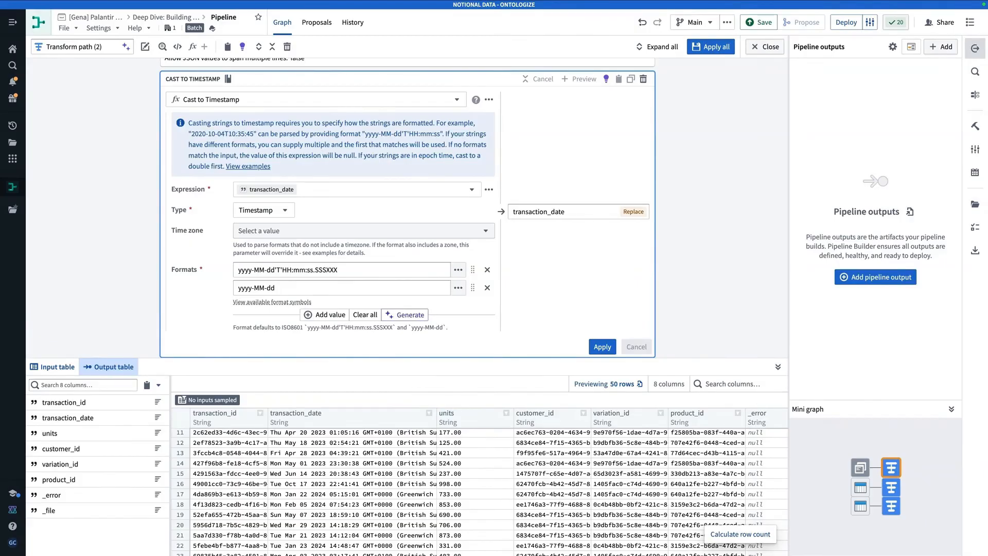
left_click(353, 265)
key("ctrl+a")
type("EEE MMM dd yyyy HH:mm:ss 'GMT'Z (zzzz)")
left_click(487, 288)
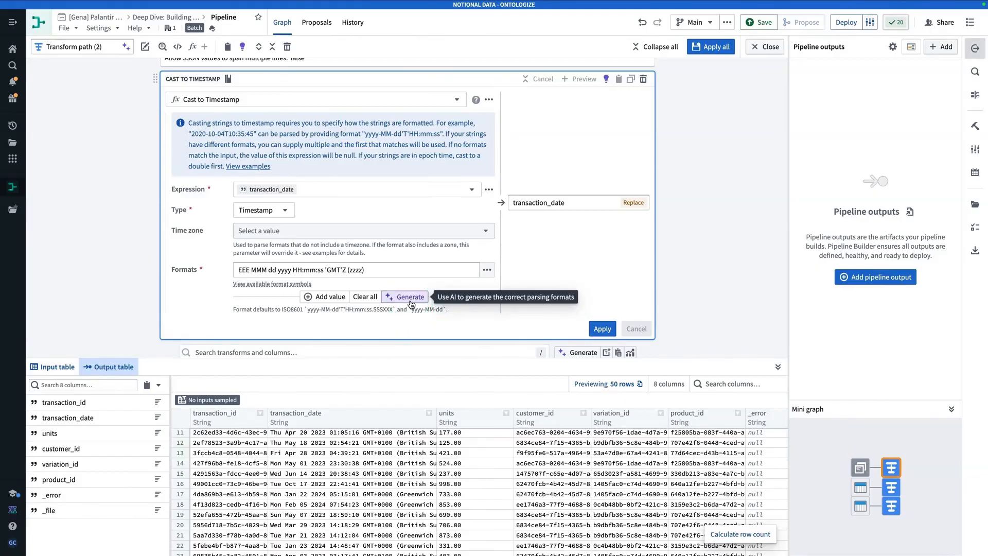
left_click_drag(364, 270, 199, 267)
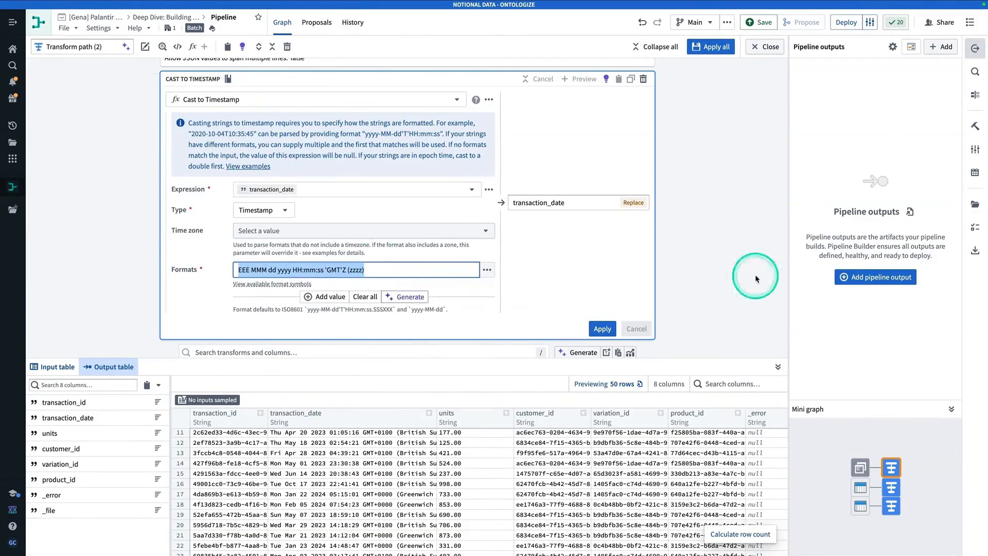
left_click(604, 332)
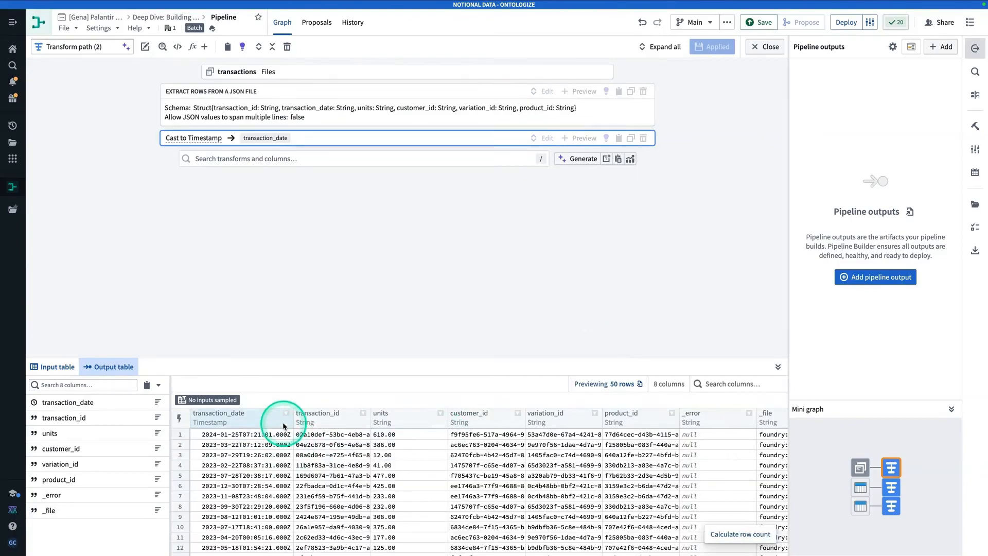
left_click_drag(289, 418, 426, 427)
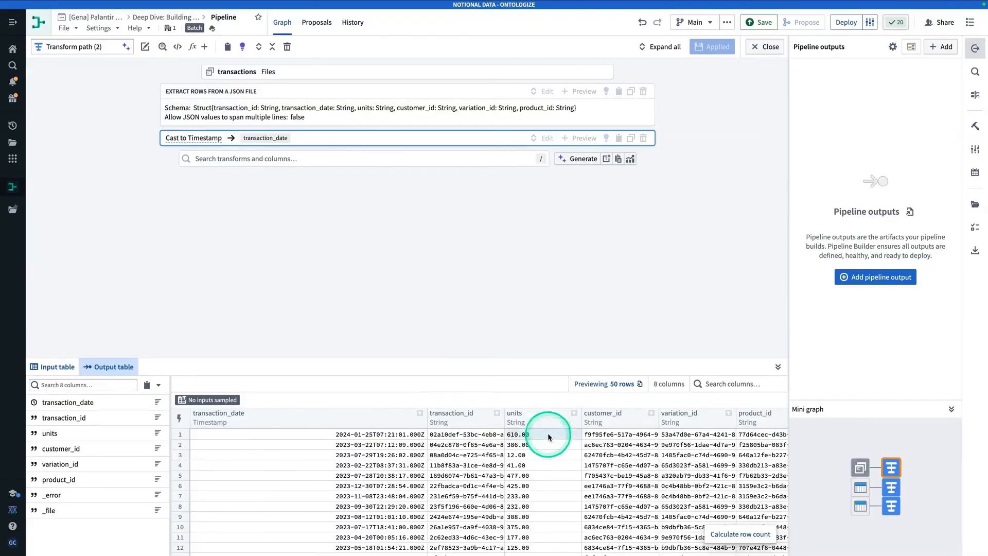
scroll(549, 427, "right", 1)
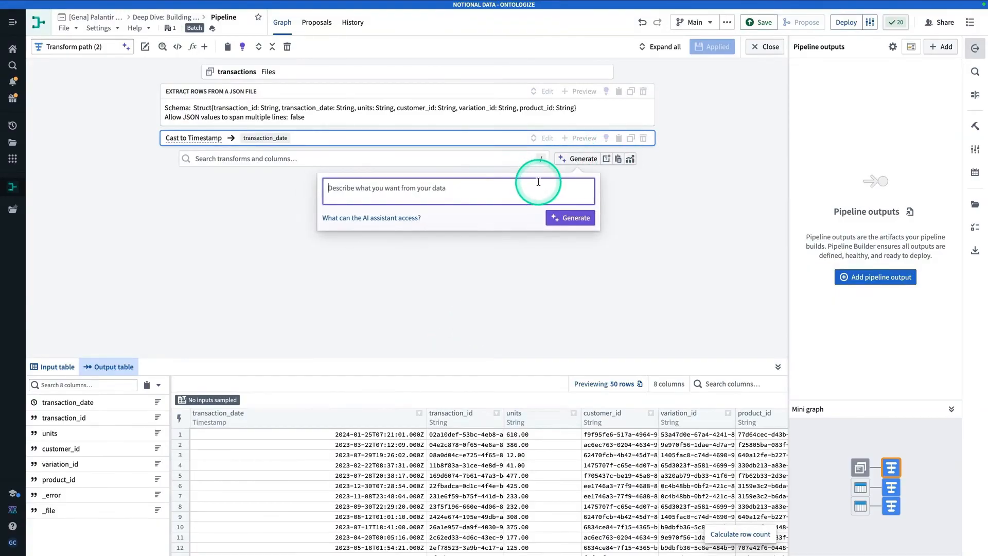
Step: Try generating a transform with the AI prompt "Cast the units column to a double", and delete the generated cast
type("Cas")
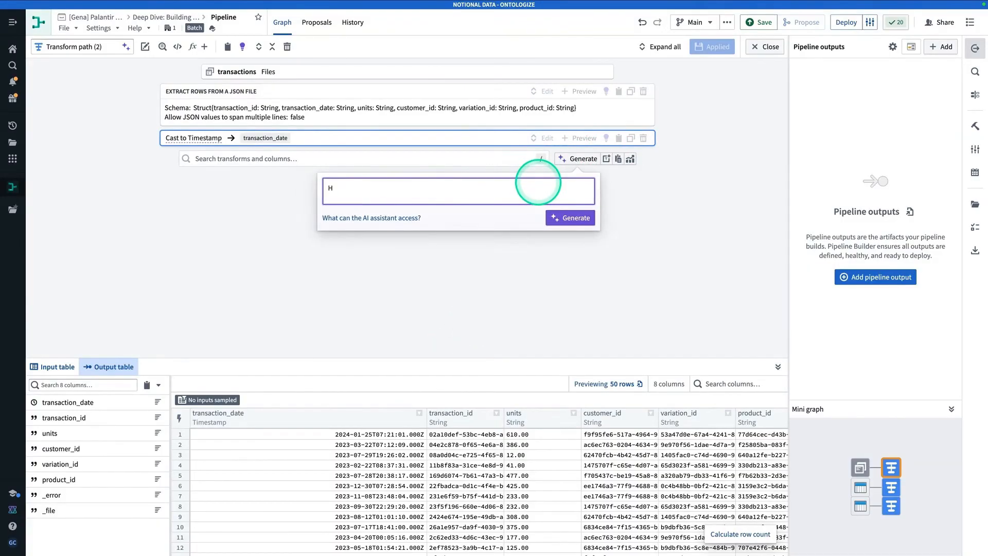
type("t the units colu")
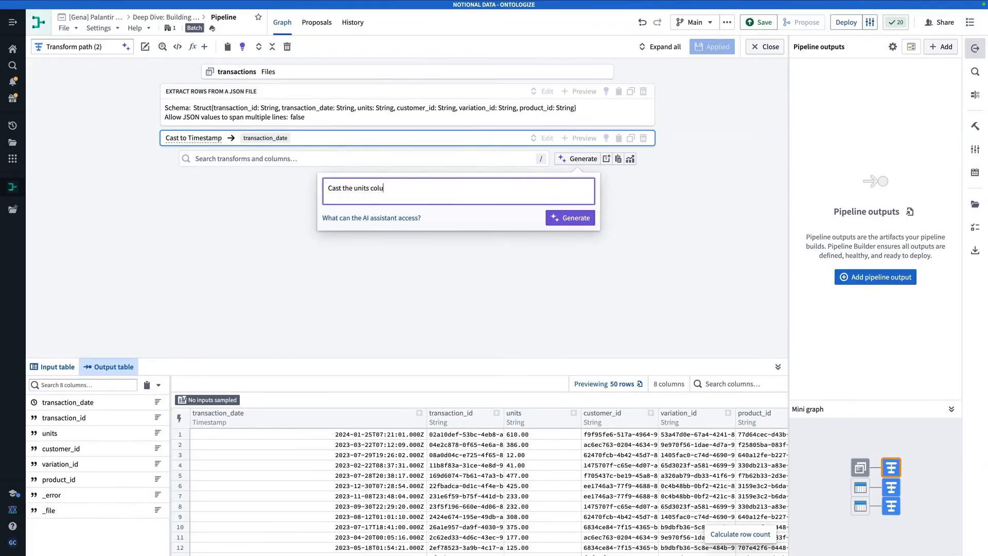
type("mn to a double")
left_click(579, 217)
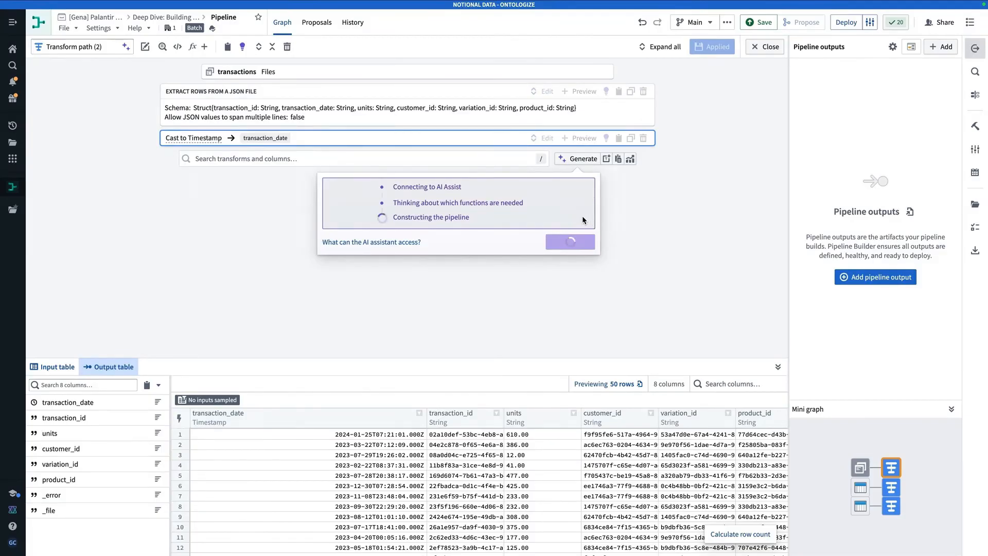
left_click(619, 267)
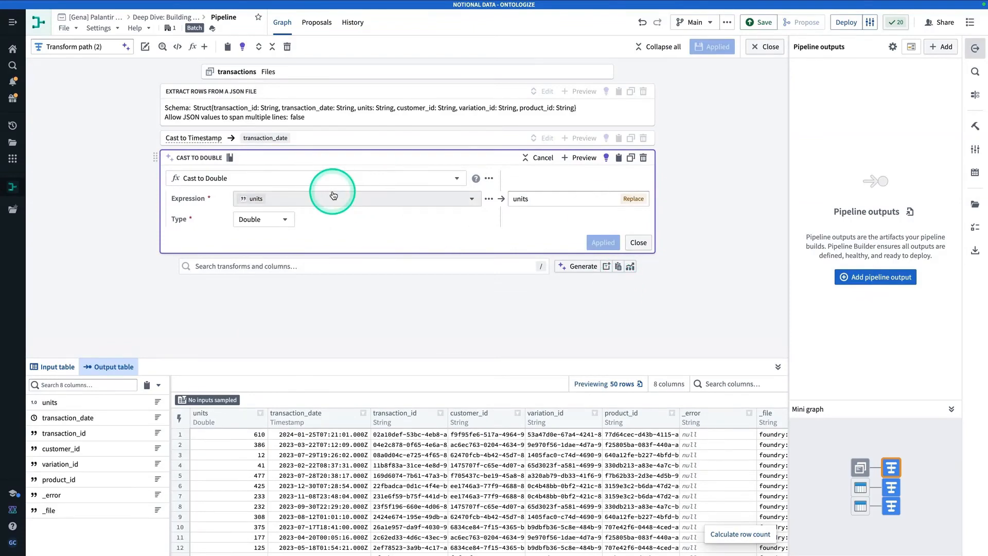
left_click(643, 158)
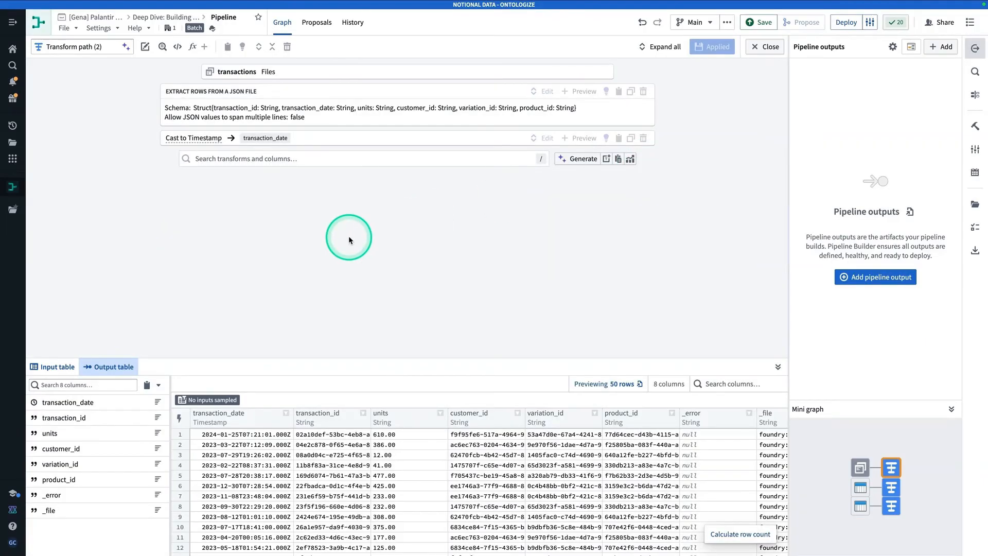
Step: Add and apply a Cast transform that converts the units column to Double
left_click(335, 159)
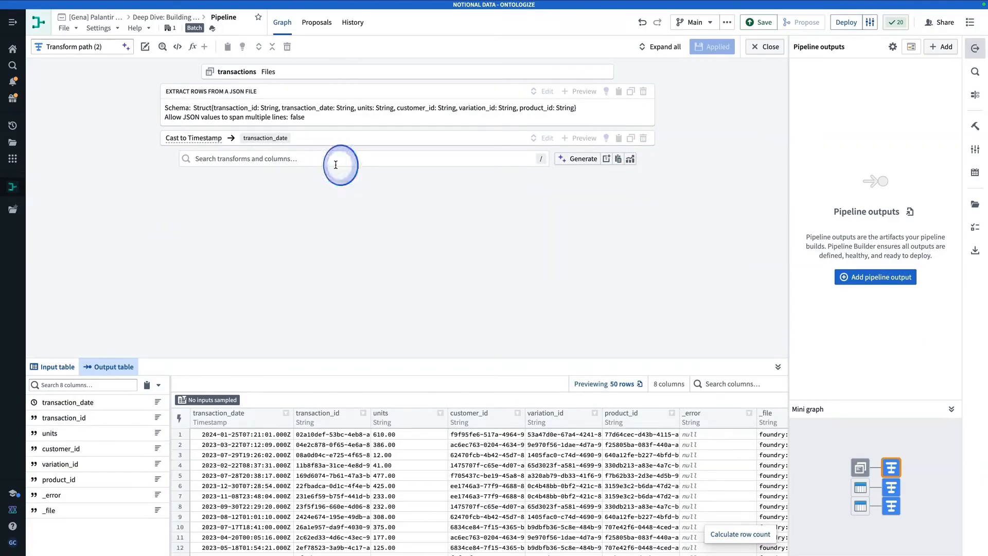
type("cast")
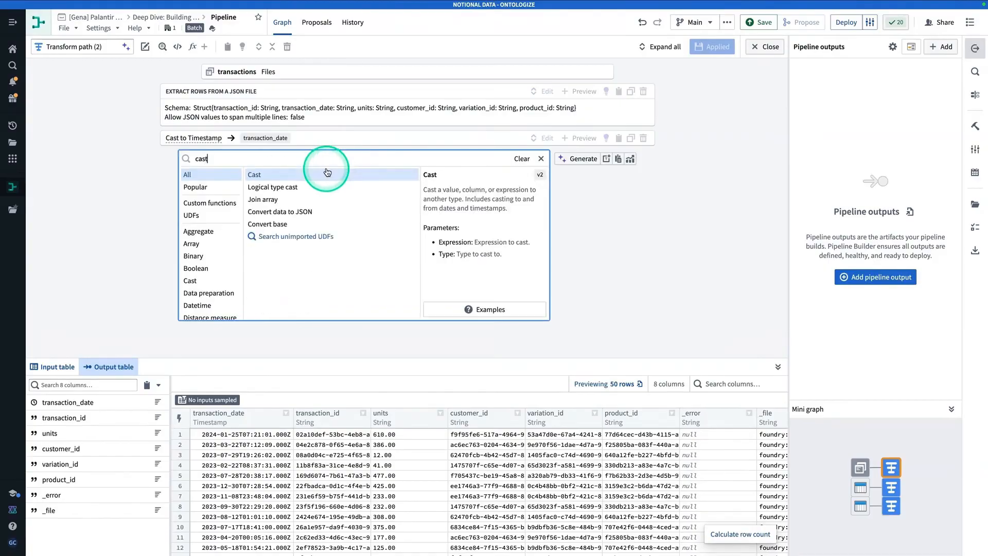
left_click(327, 172)
left_click(283, 198)
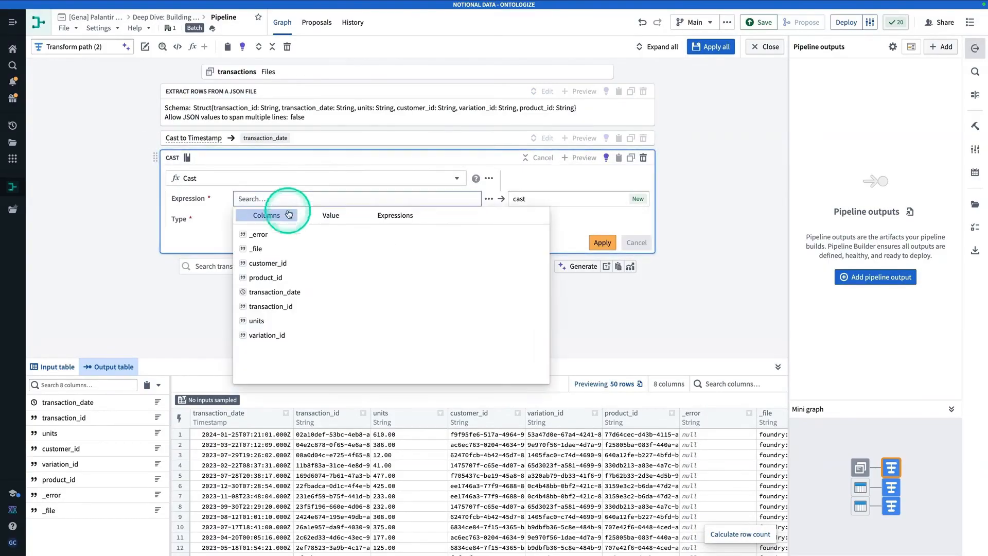
left_click(316, 317)
scroll(303, 283, "down", 1)
left_click(282, 256)
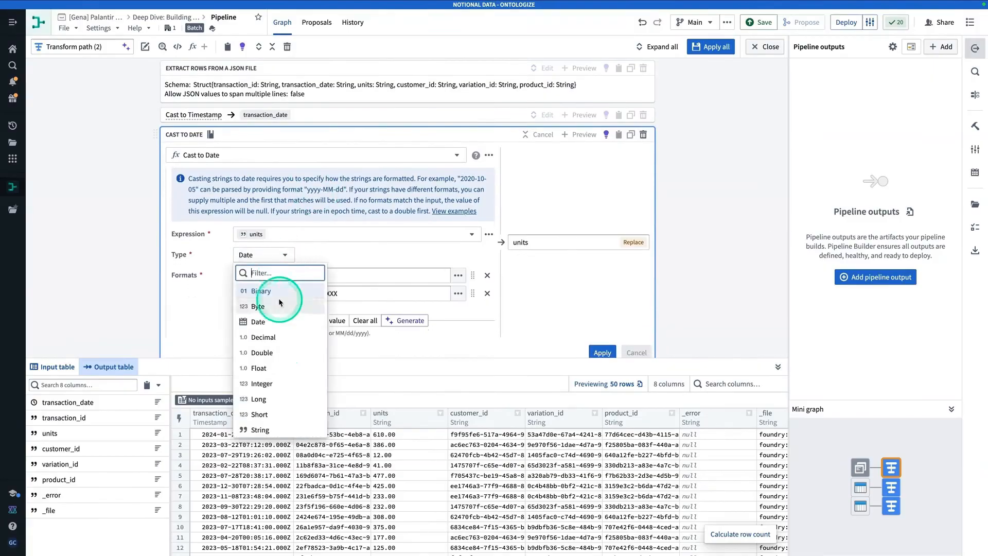
left_click(283, 352)
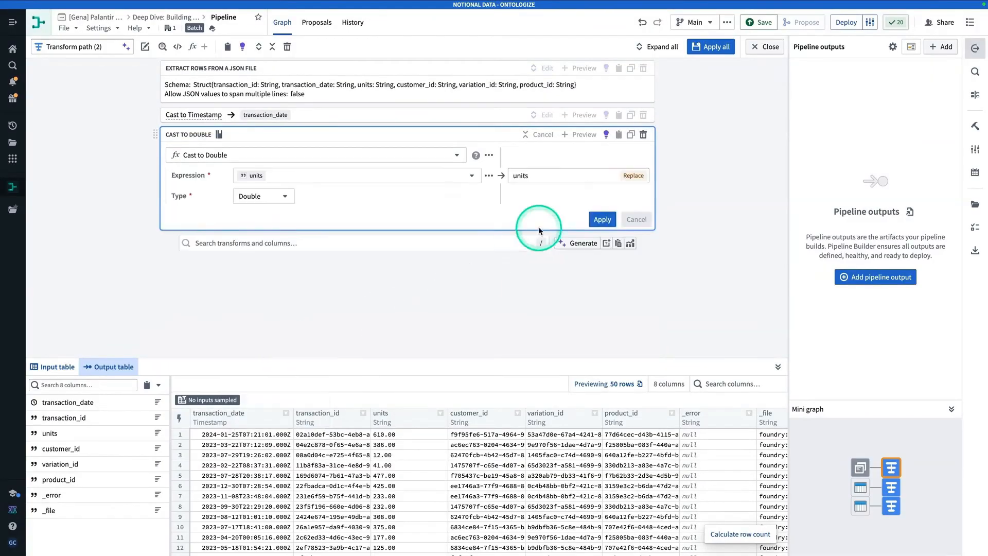
left_click(600, 220)
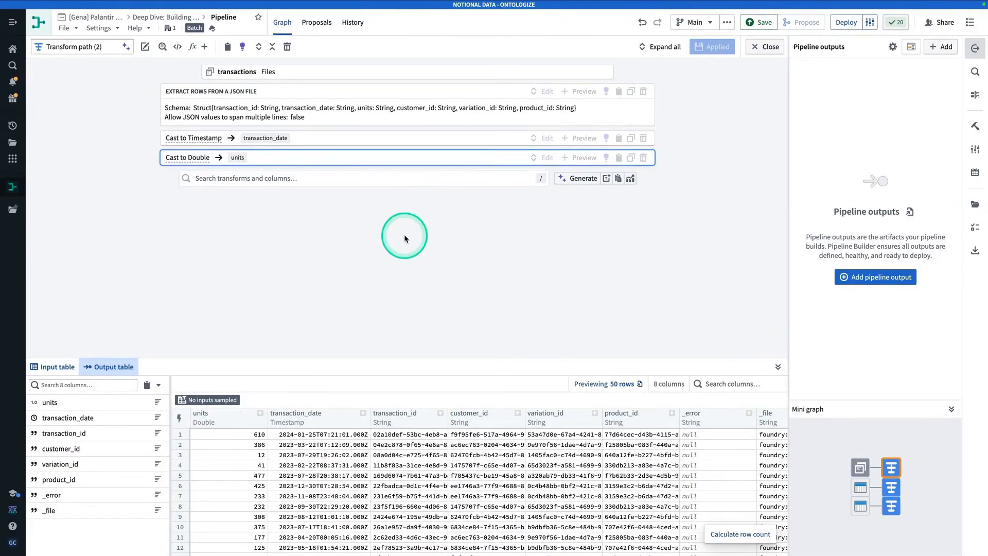
Step: Add and apply a Drop columns transform that removes the _error and _file columns from the transactions data
left_click(349, 181)
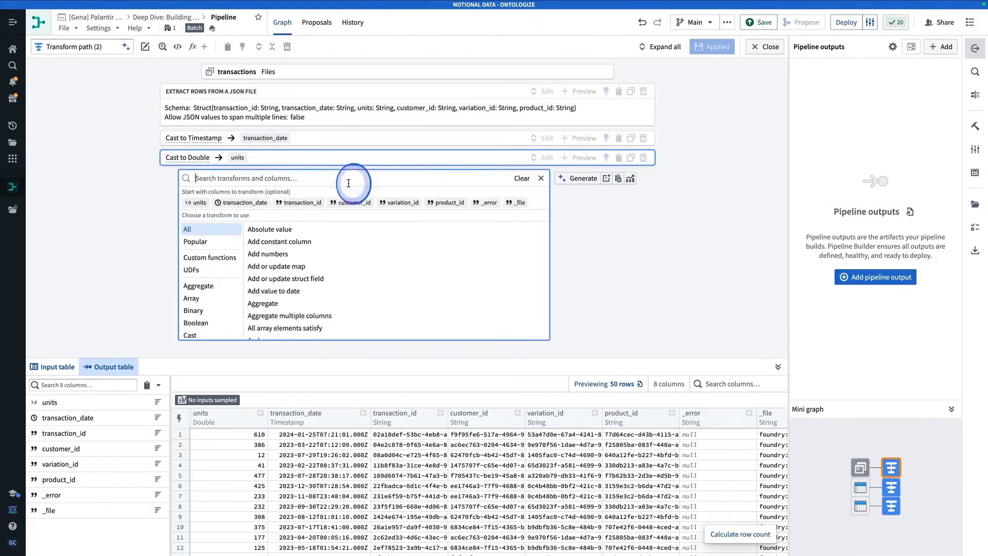
type("drop")
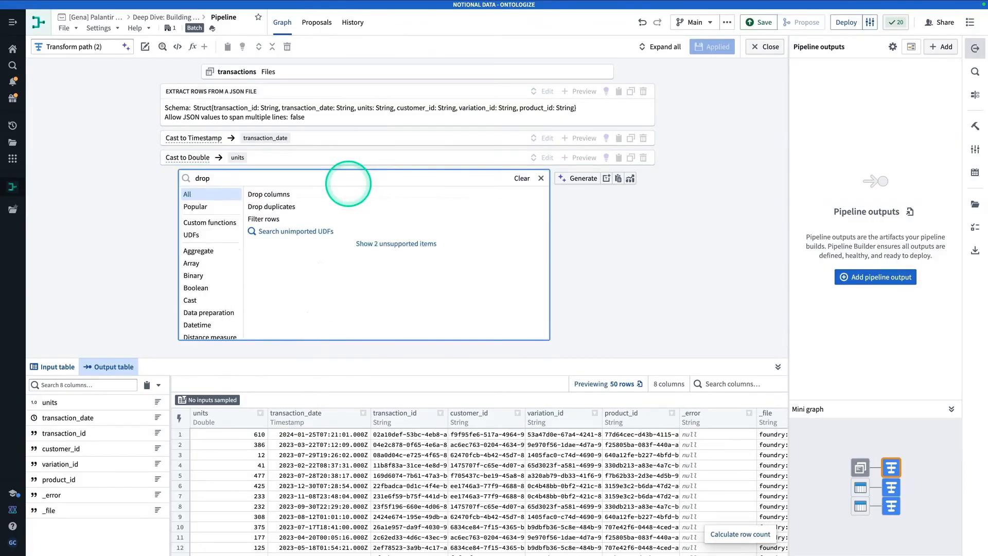
left_click(337, 196)
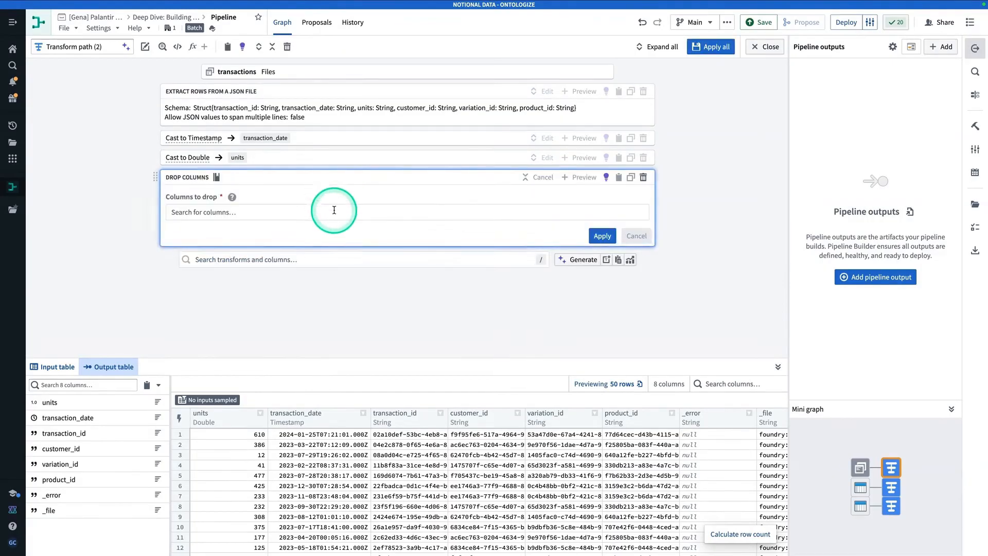
left_click(340, 214)
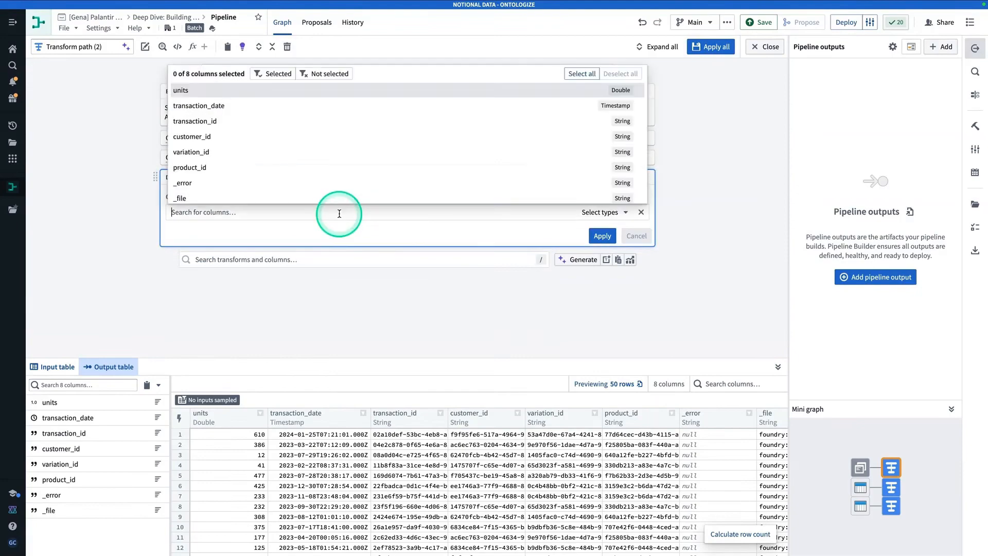
left_click(296, 185)
left_click(290, 198)
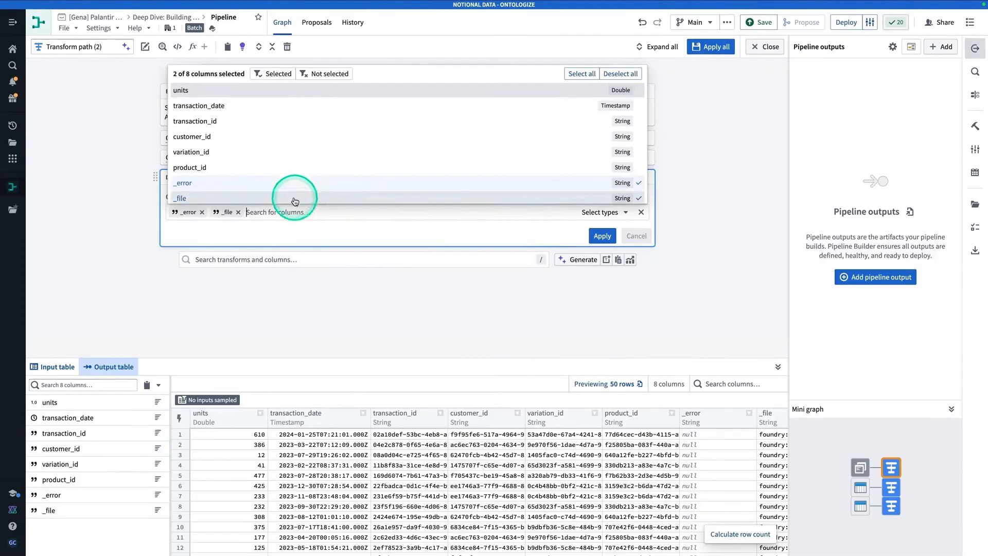
left_click(601, 236)
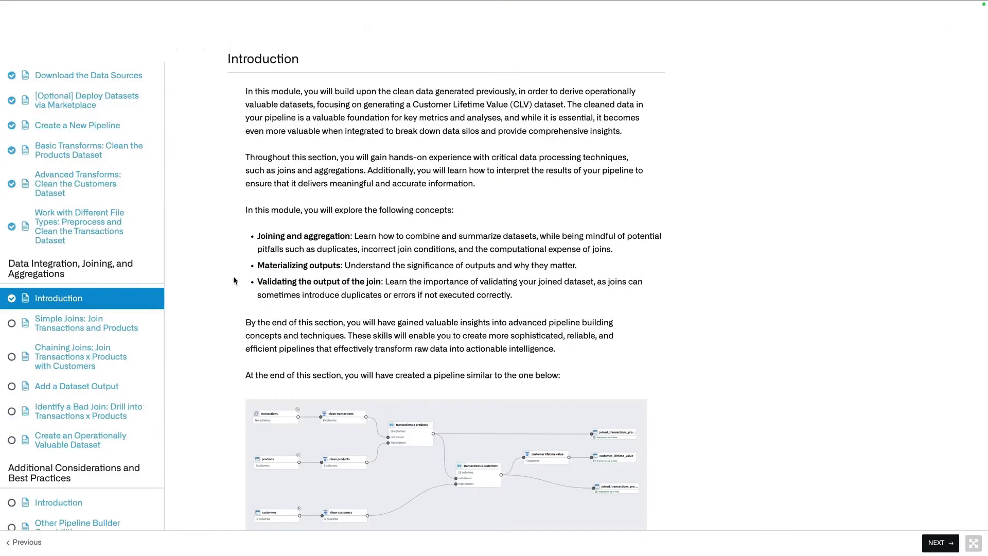
Step: Review the joins module's introduction and example pipeline, and open the lesson "Simple Joins: Join Transactions and Products"
left_click(243, 274)
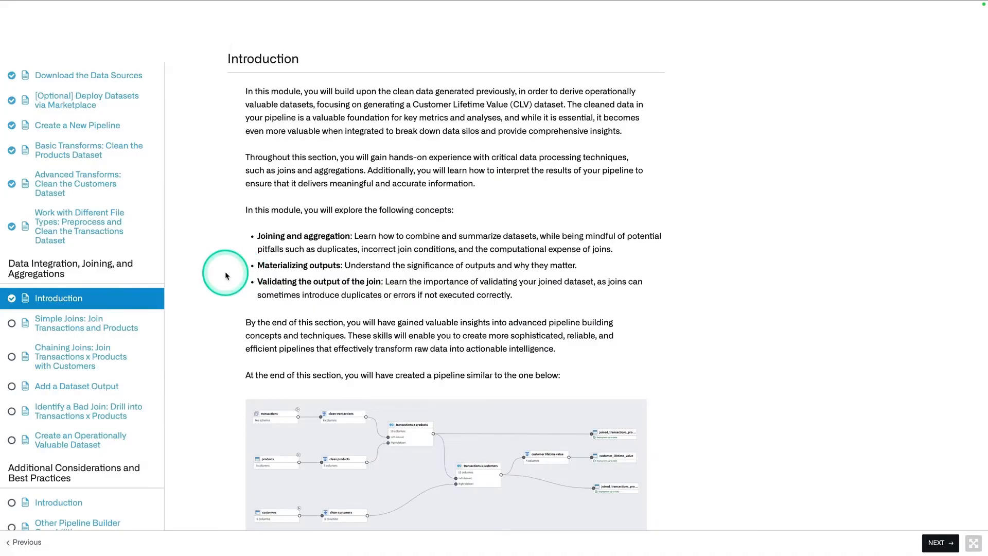
scroll(225, 273, "down", 3)
left_click(796, 411)
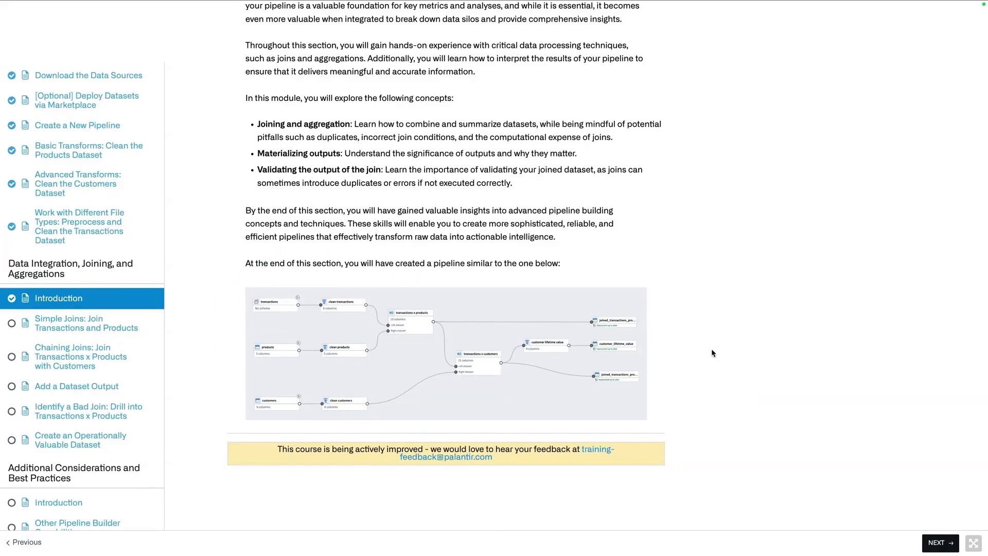
left_click(104, 323)
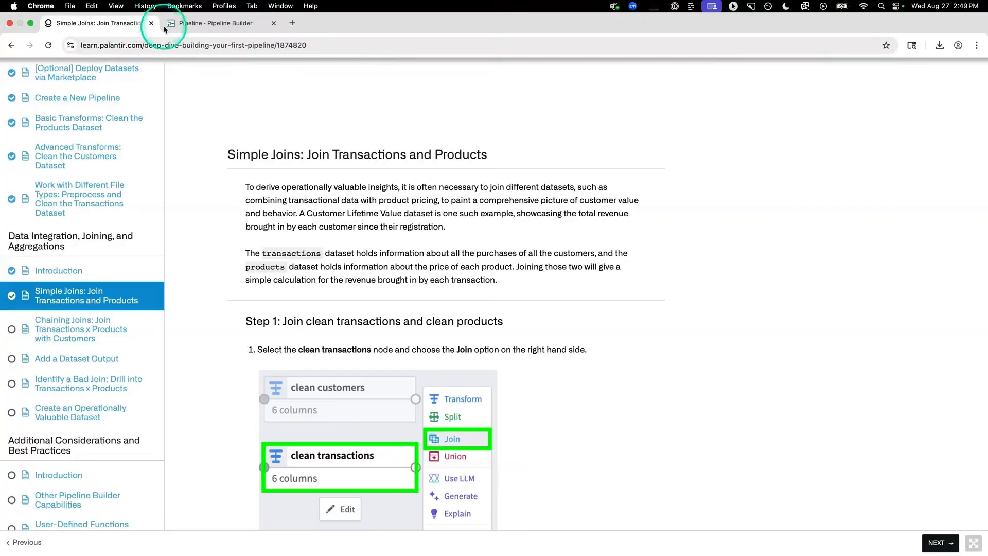
Step: Switch back to Pipeline Builder, rename the transform path as "clean transactions" and return to the pipeline graph
left_click(177, 26)
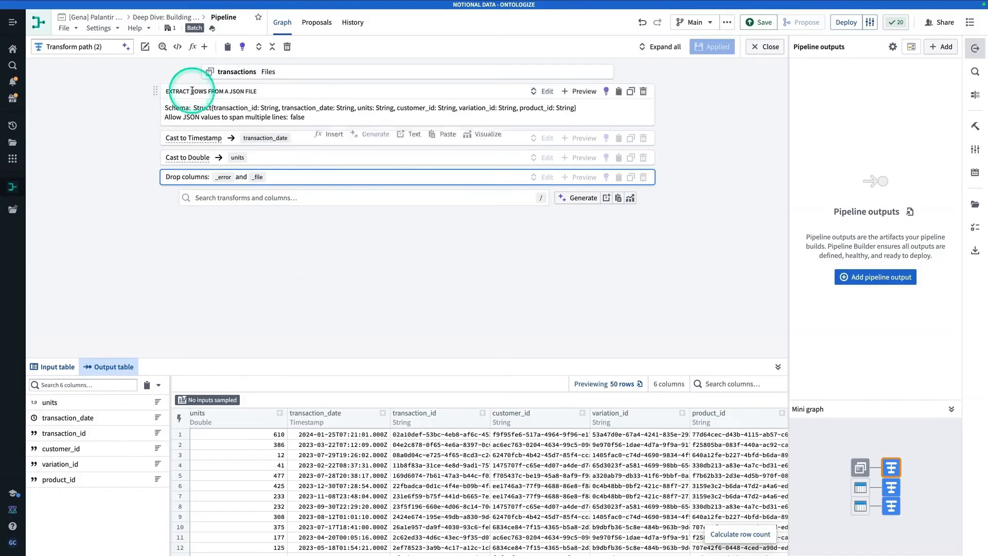
left_click(96, 46)
left_click(101, 46)
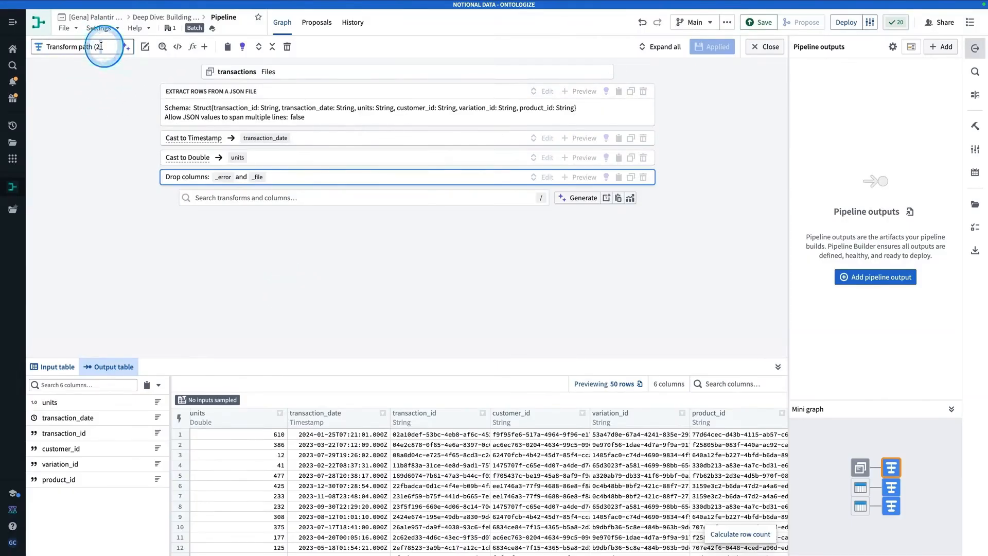
key("super+a")
type("clean")
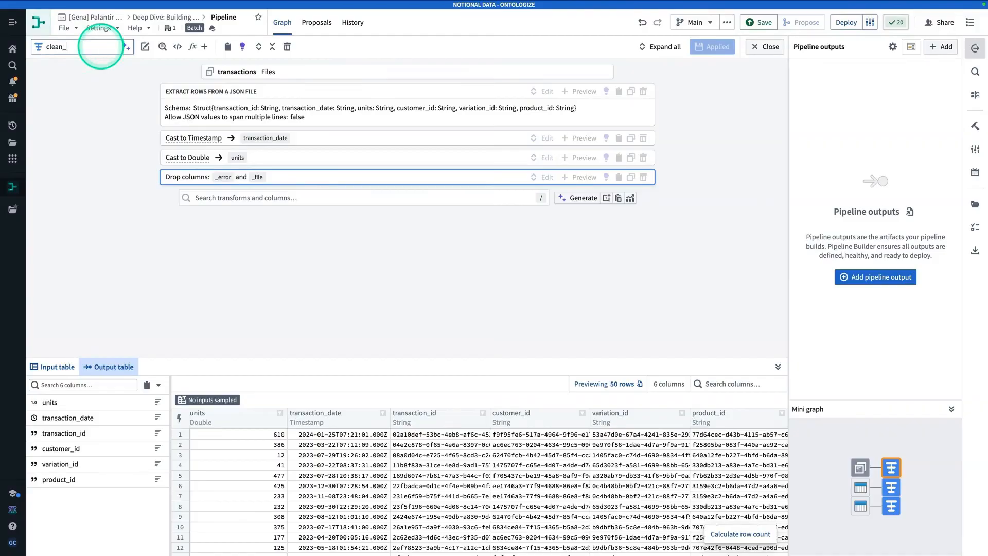
type(" transacrtions")
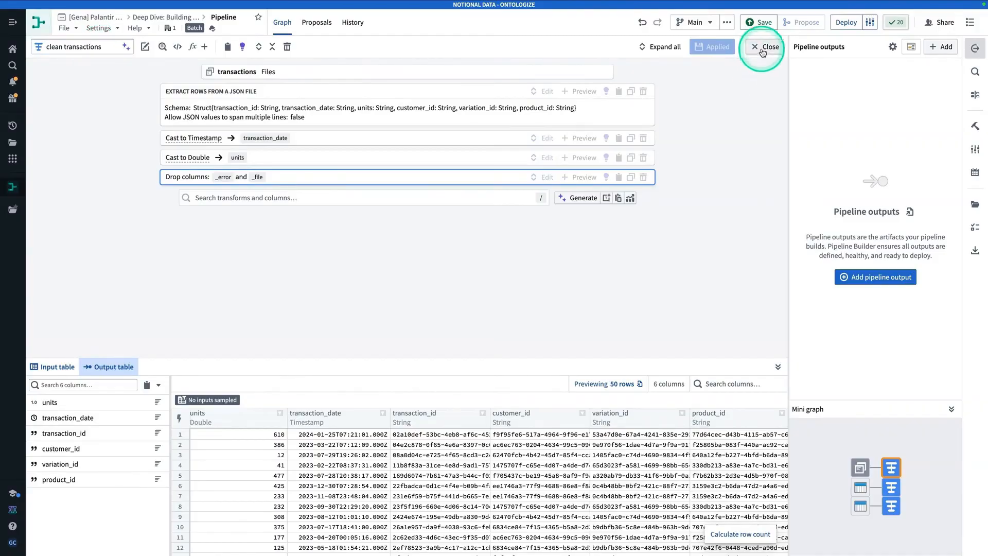
left_click(764, 46)
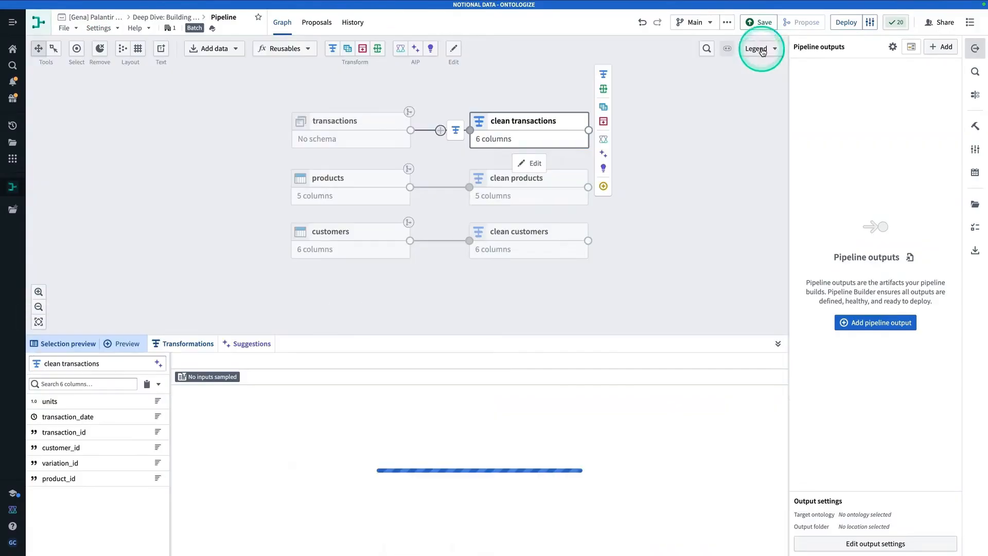
Step: Collapse the data preview and the pipeline outputs pane to give the graph more room
left_click_drag(641, 243, 562, 273)
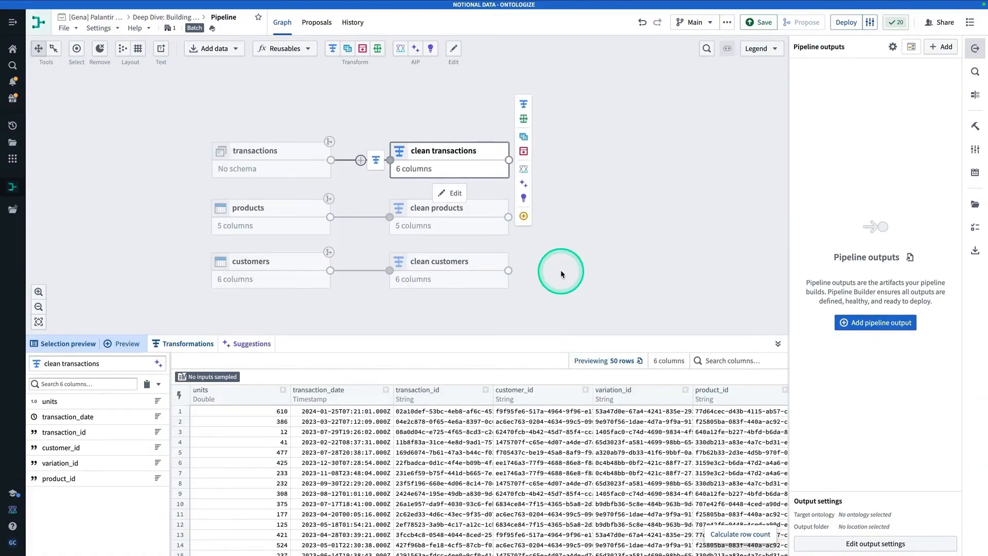
left_click(778, 345)
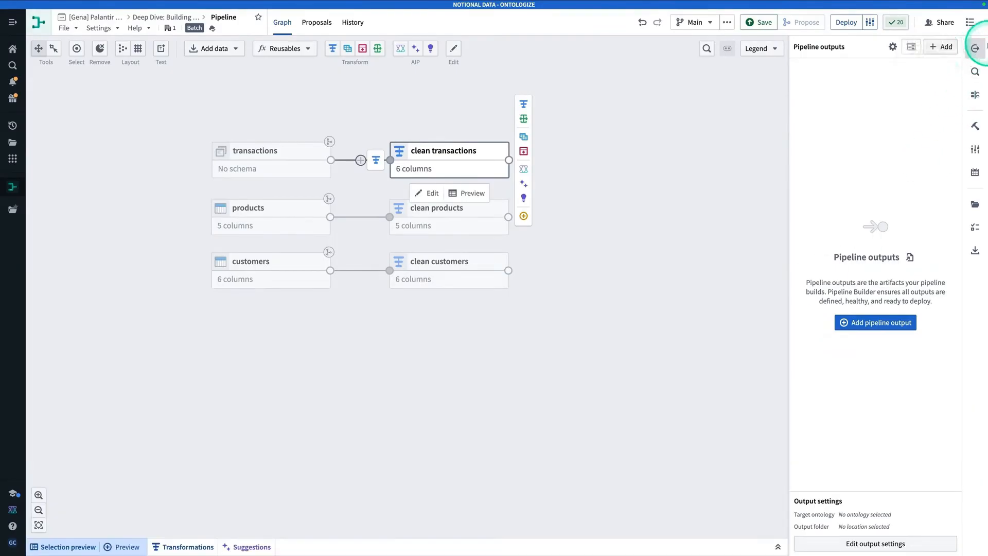
left_click(971, 53)
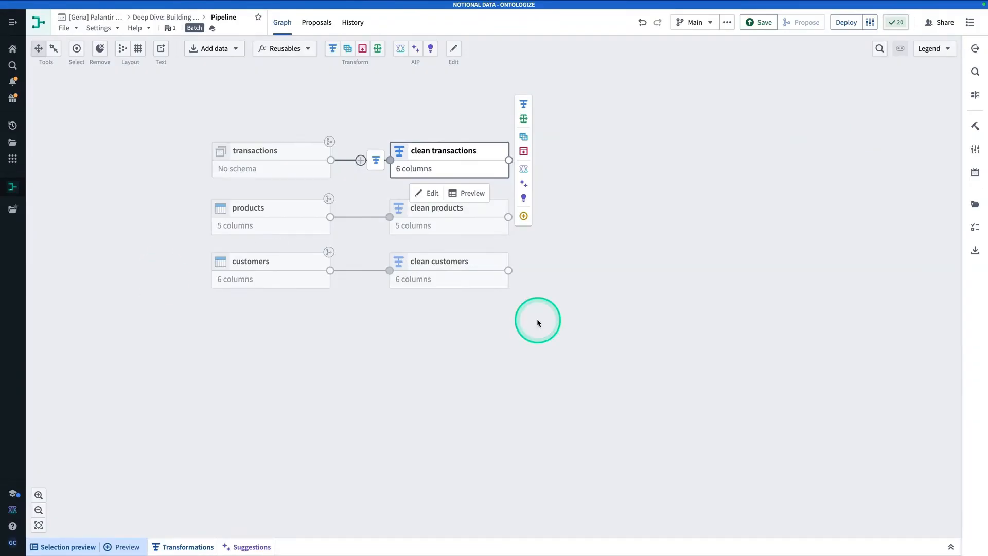
scroll(536, 321, "down", 2)
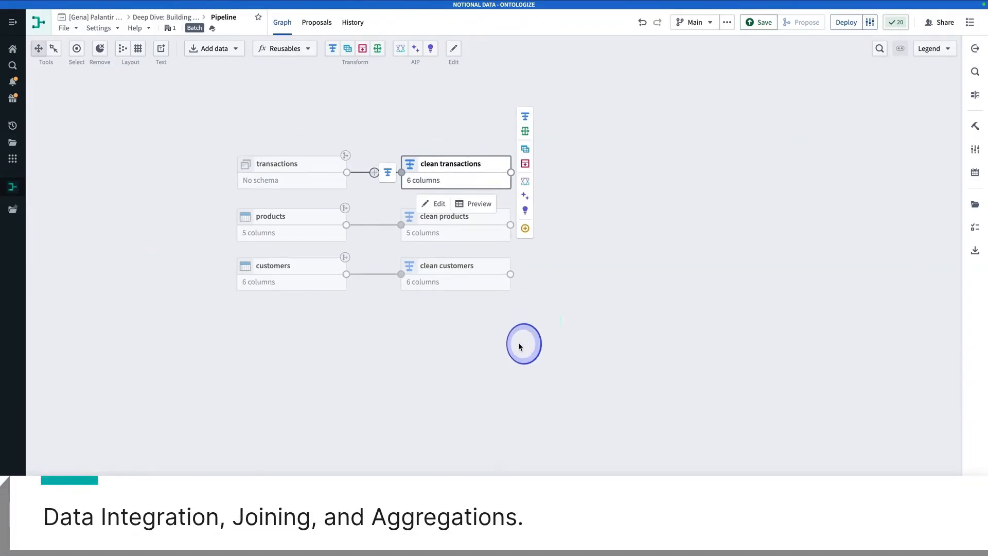
Step: Start a join with clean transactions as the left table and clean products as the right table
left_click(463, 221)
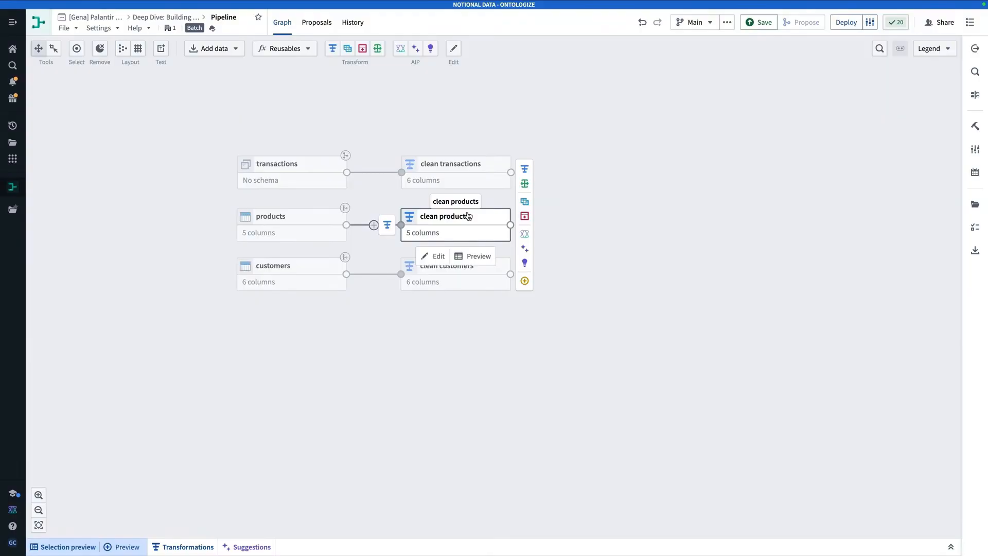
left_click(465, 169)
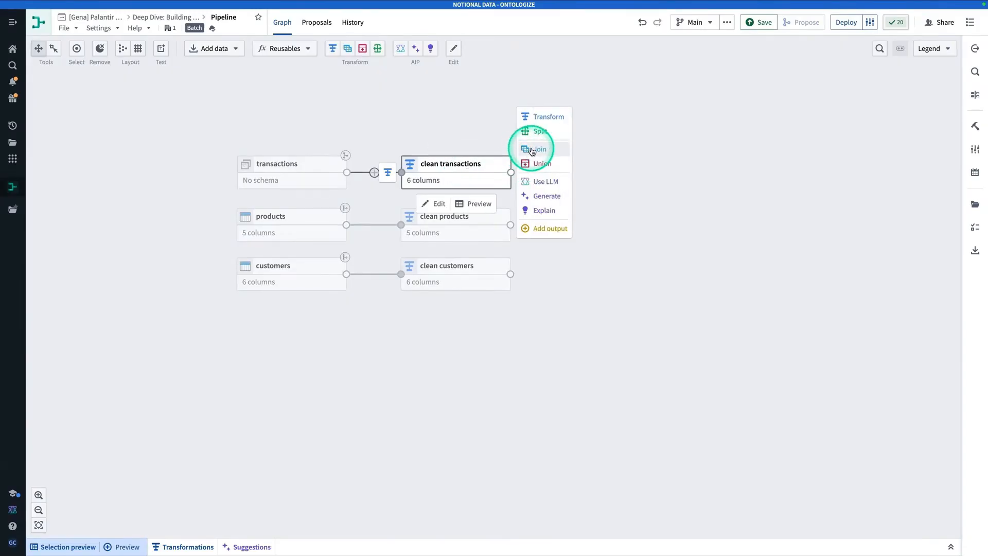
left_click(532, 150)
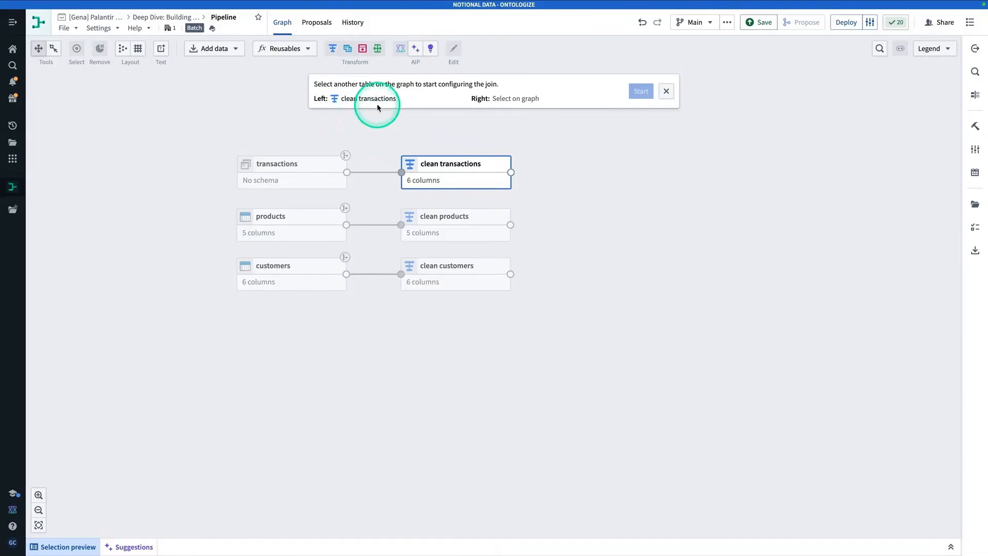
left_click(470, 227)
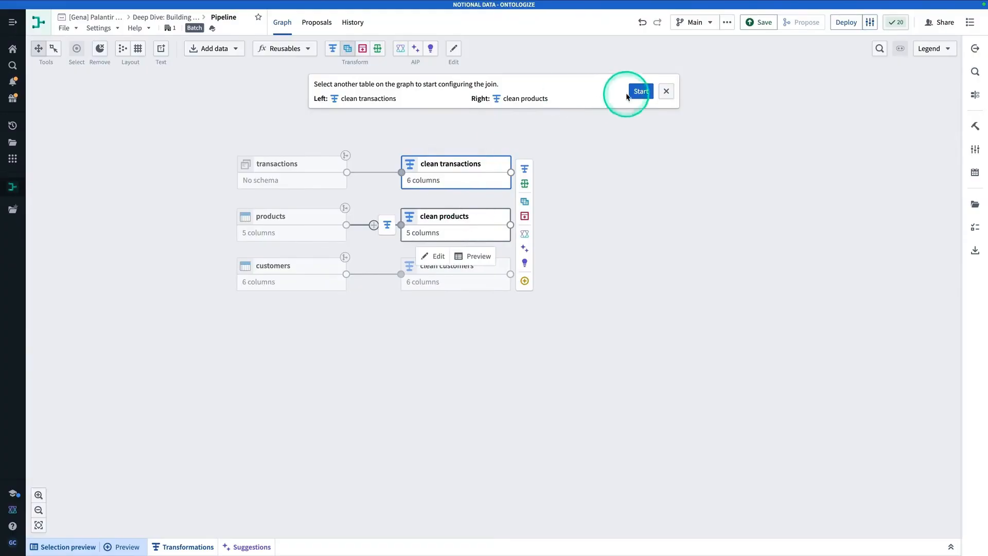
left_click(642, 92)
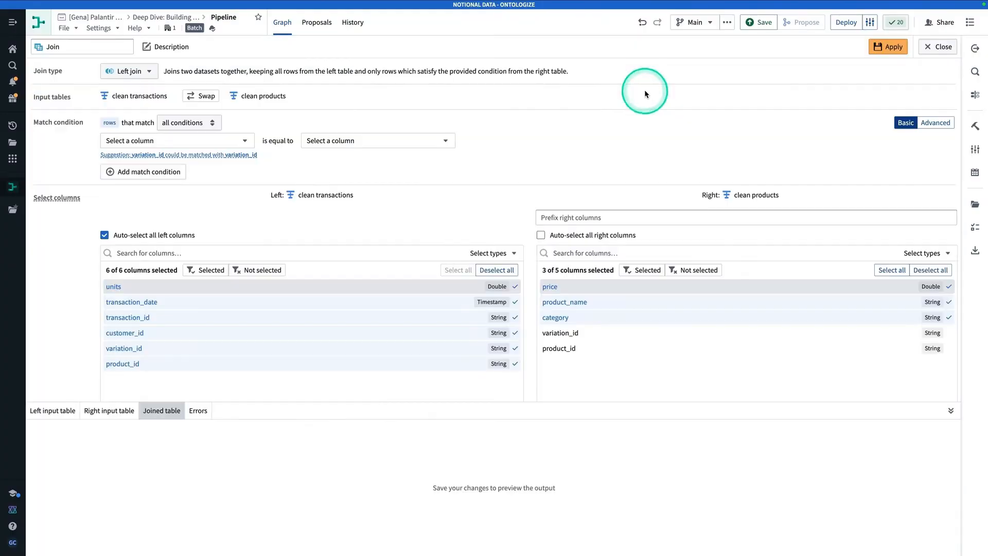
Step: Name the join "transactions x products"
left_click(93, 46)
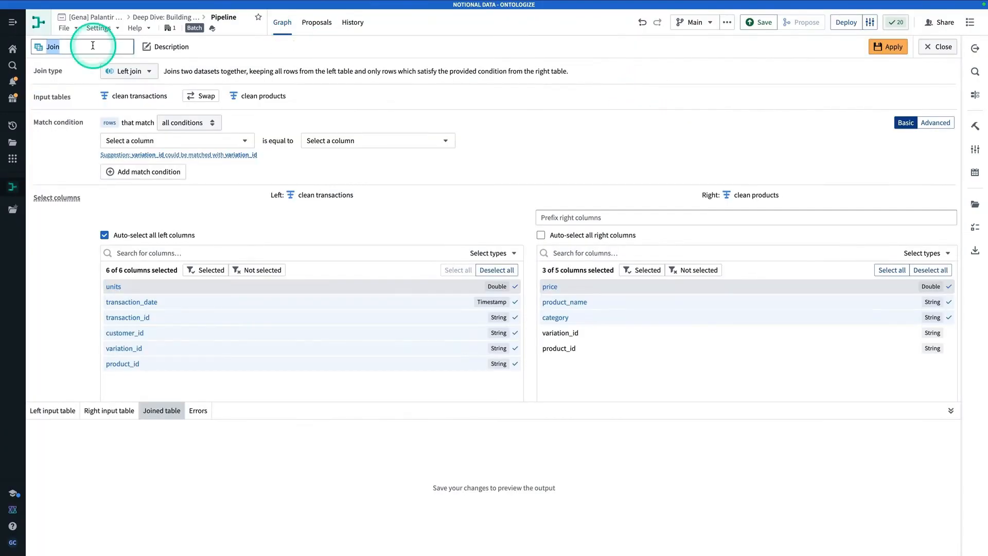
type("transac")
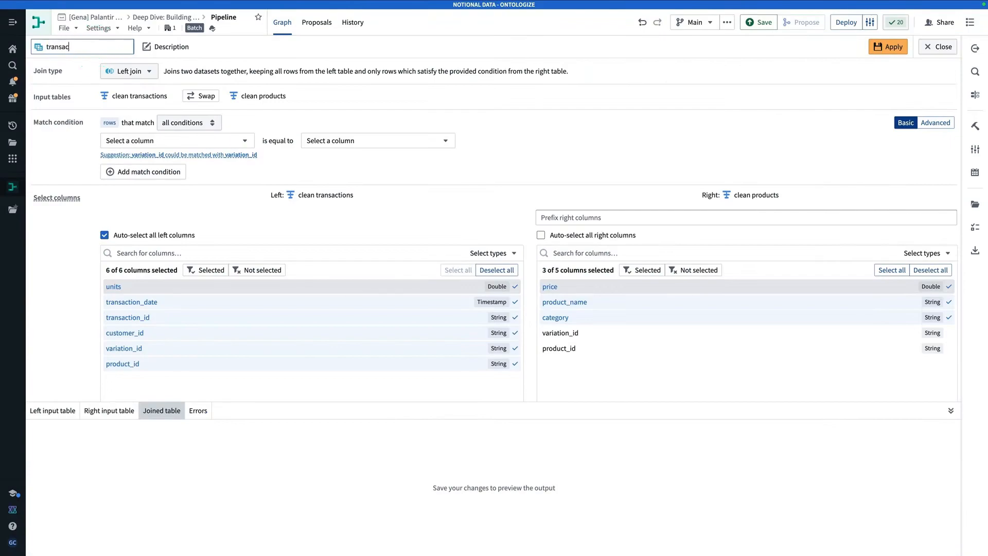
type("tions x products")
key("Return")
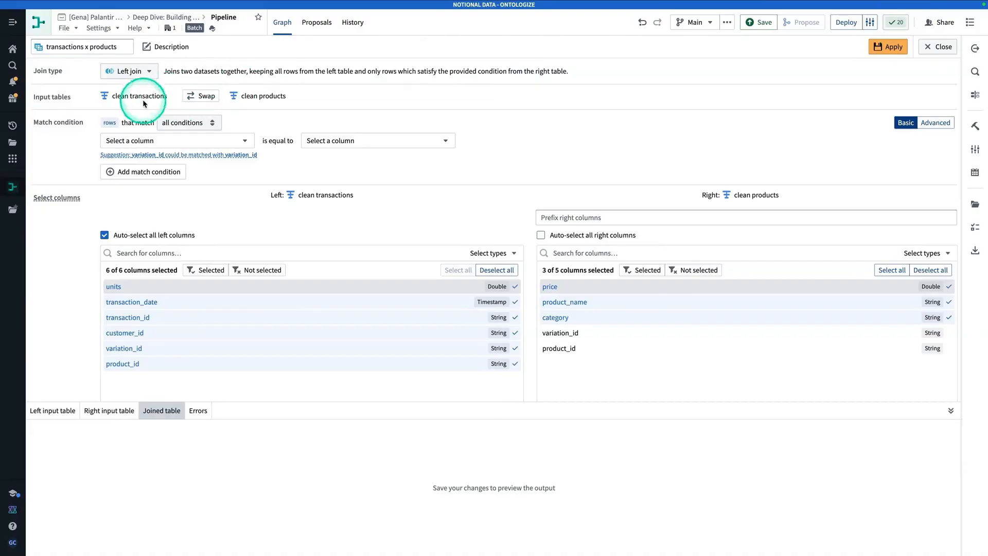
Step: Keep clean transactions as the left input and set the match condition to product_id is equal to product_id
left_click(202, 97)
left_click(202, 98)
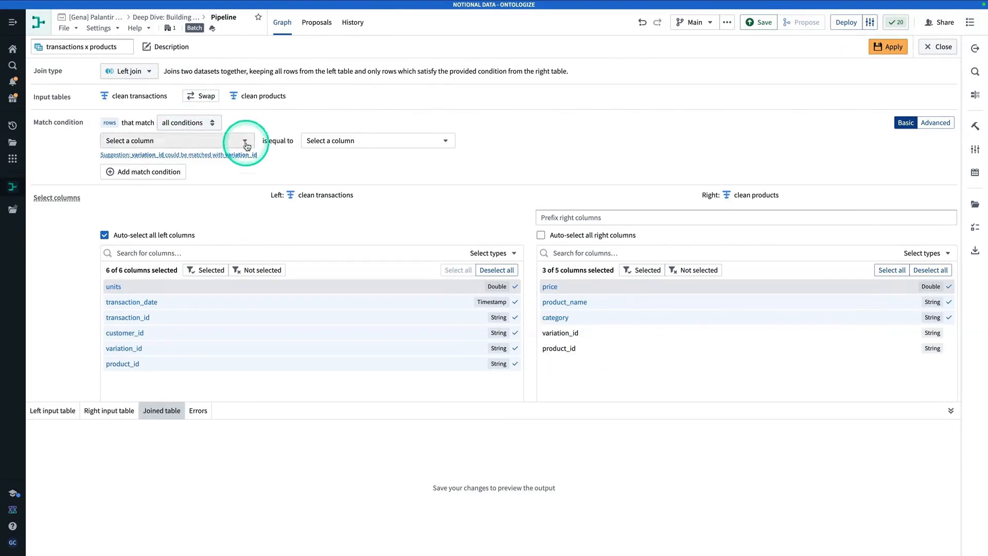
left_click(200, 140)
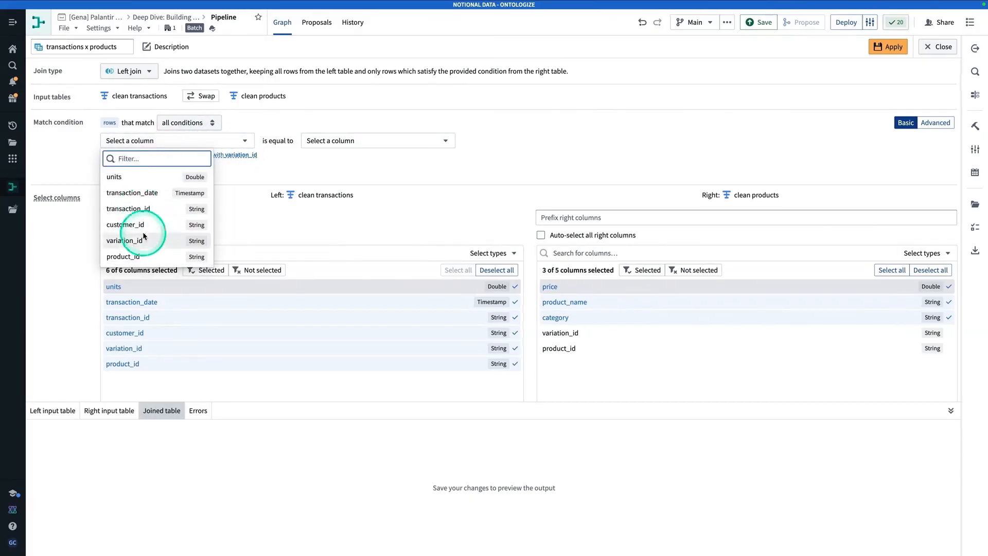
left_click(142, 258)
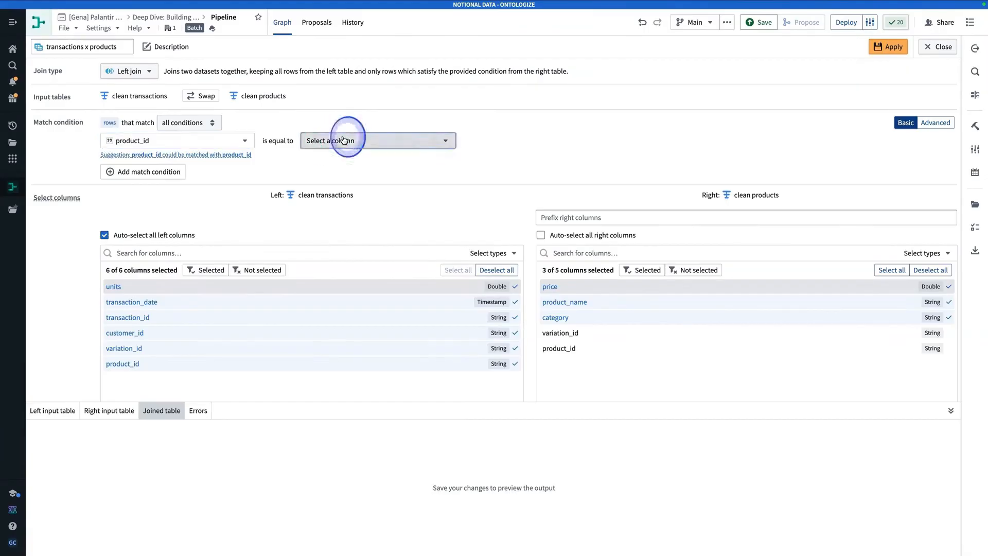
left_click(344, 140)
left_click(337, 241)
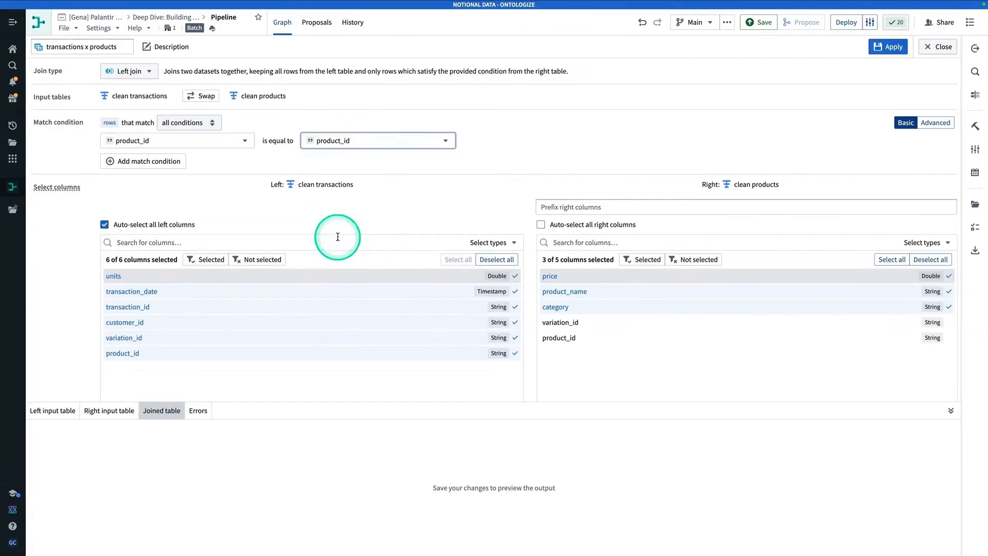
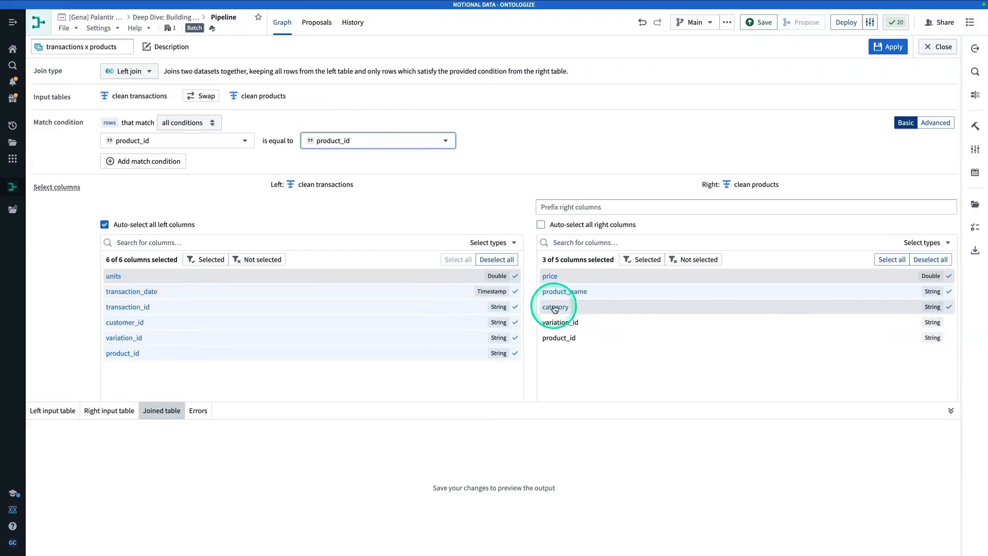
Step: Include variation_id from clean products in the join and prefix the right table's columns with "product_"
left_click(614, 331)
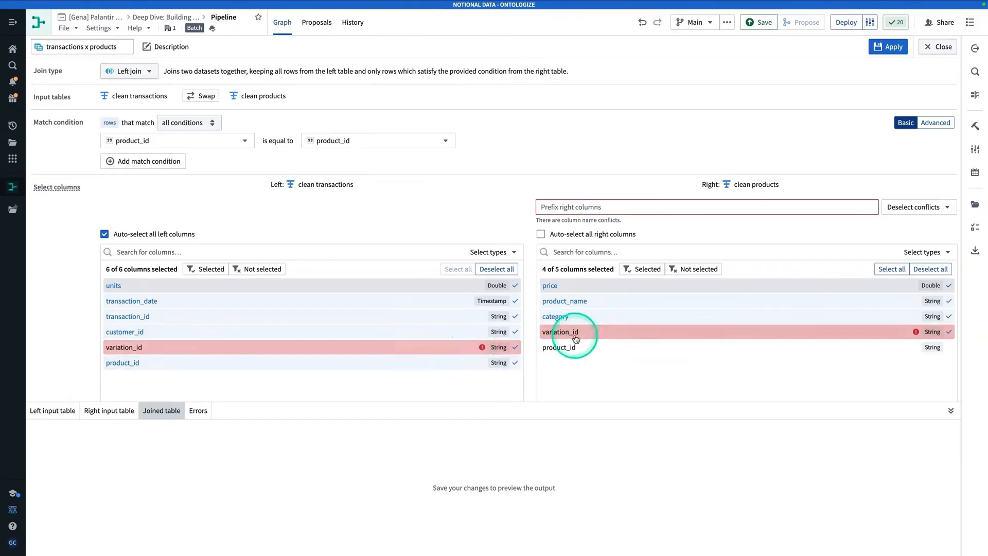
left_click(598, 206)
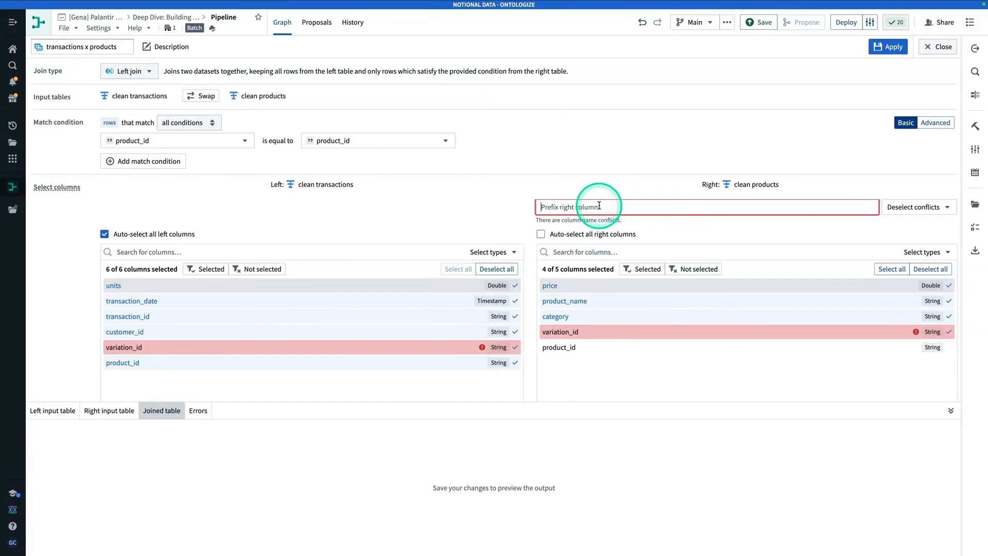
type("produ")
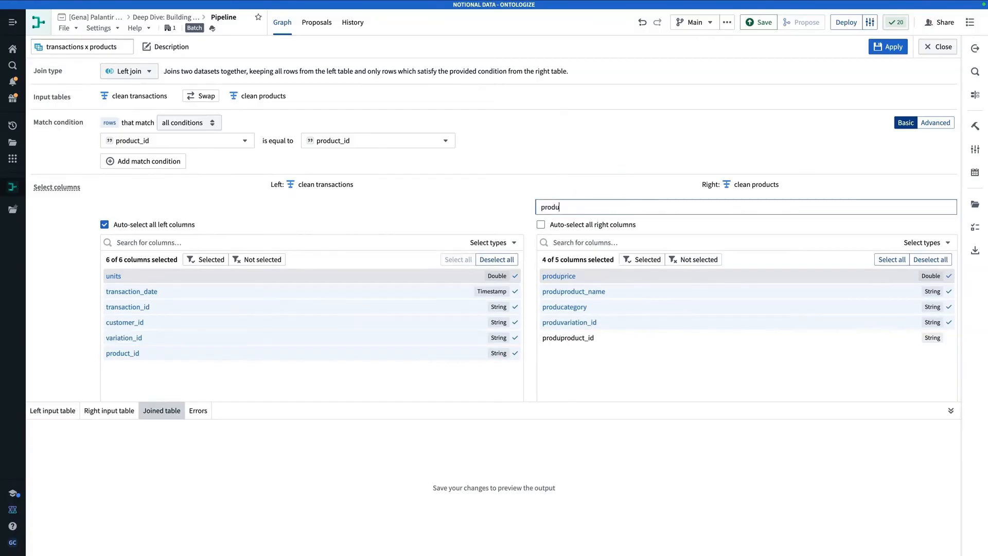
type("ct)")
key("BackSpace")
type("_")
left_click(599, 206)
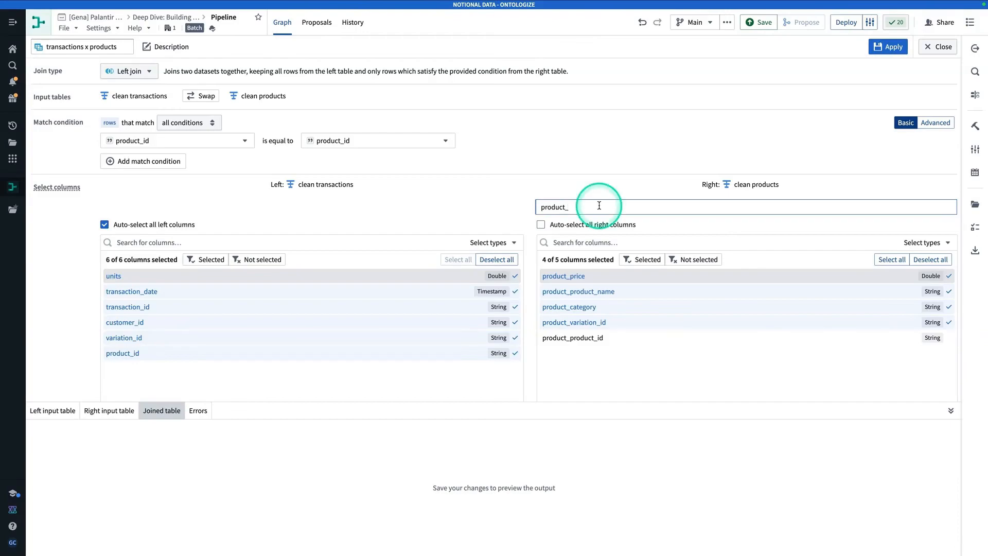
Step: Change the right columns' prefix to "products_", apply the join and return to the pipeline graph
key("Left")
type("s")
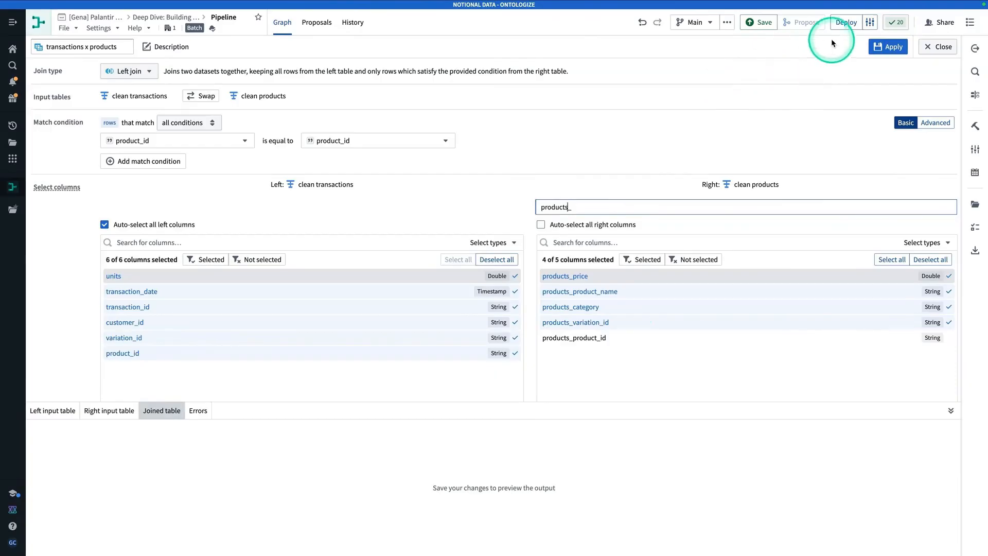
left_click(888, 46)
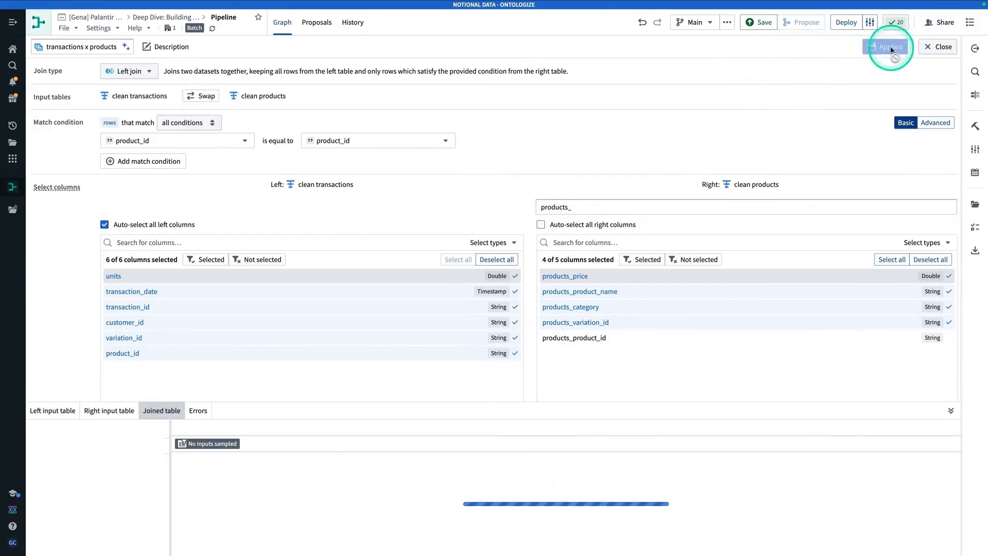
left_click(937, 47)
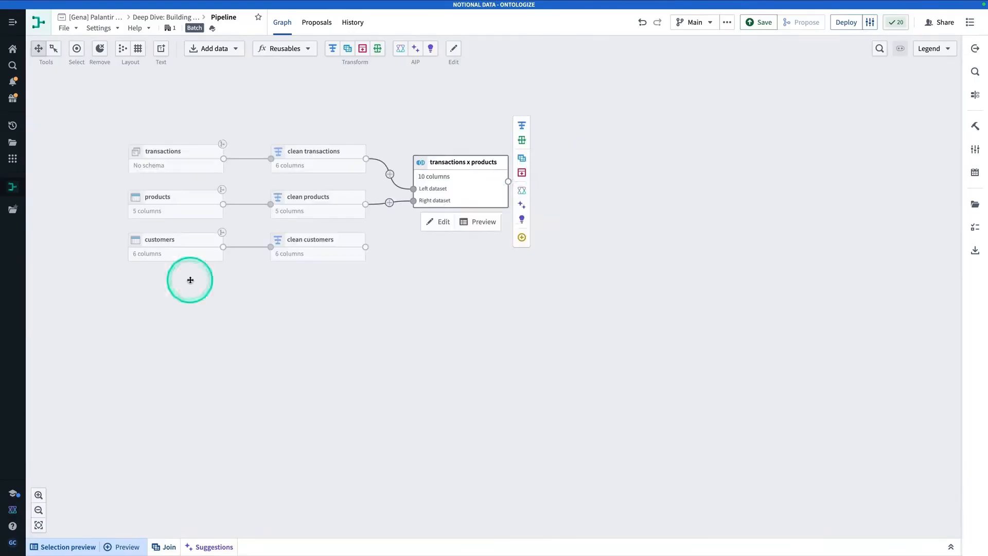
Step: Start a join with transactions x products as the left table and clean customers as the right table
mouse_move(519, 207)
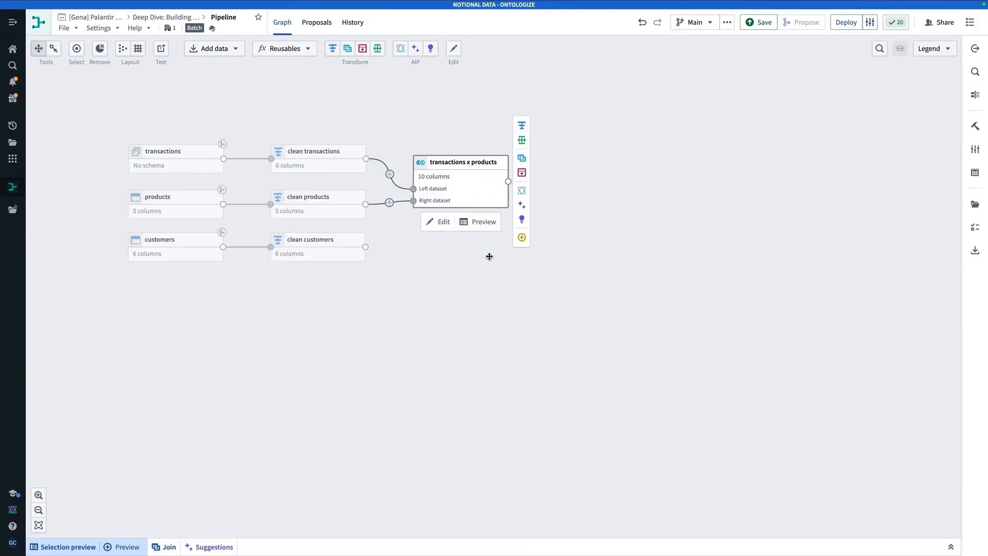
left_click_drag(484, 191, 484, 182)
left_click(484, 182)
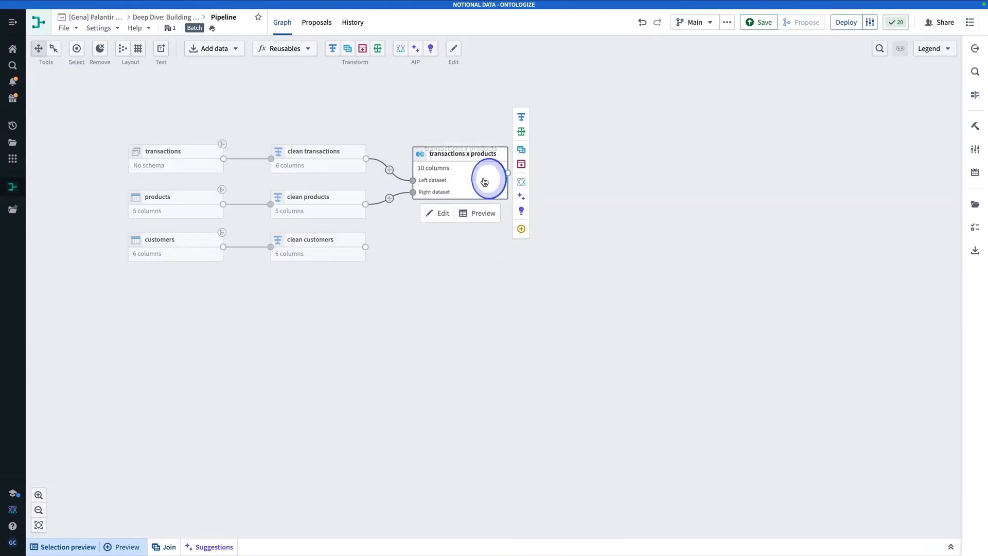
left_click(528, 154)
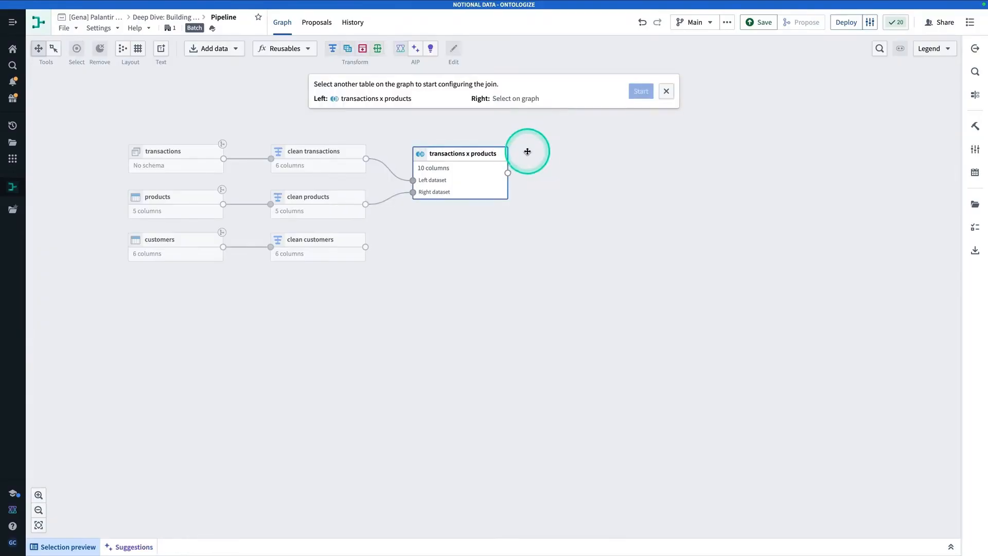
left_click(333, 251)
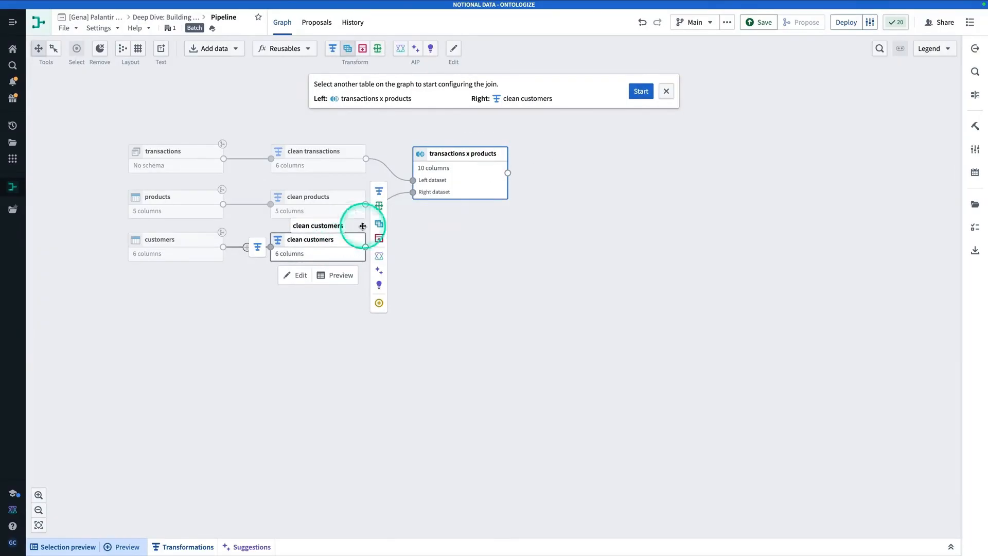
left_click(640, 92)
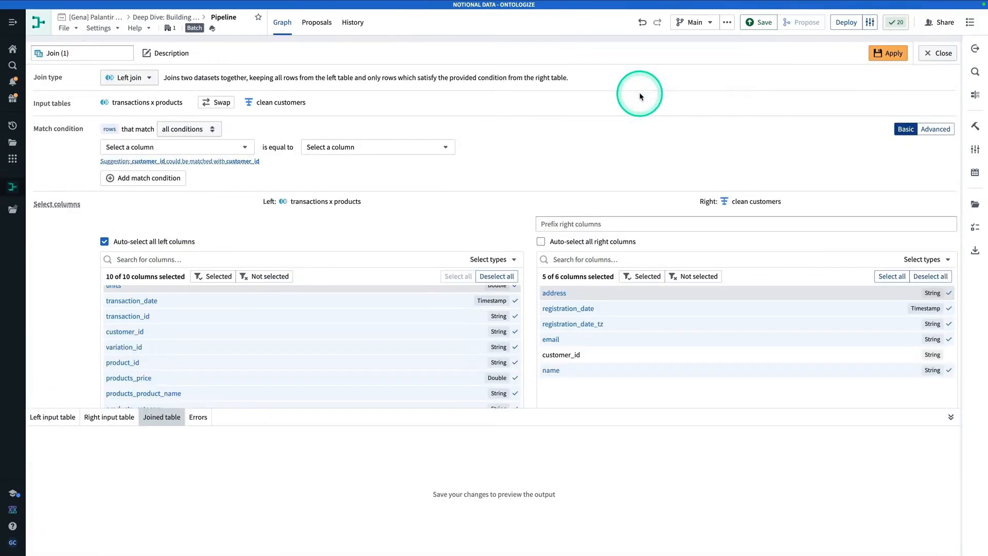
Step: Name the join "transactions x customers"
left_click(72, 44)
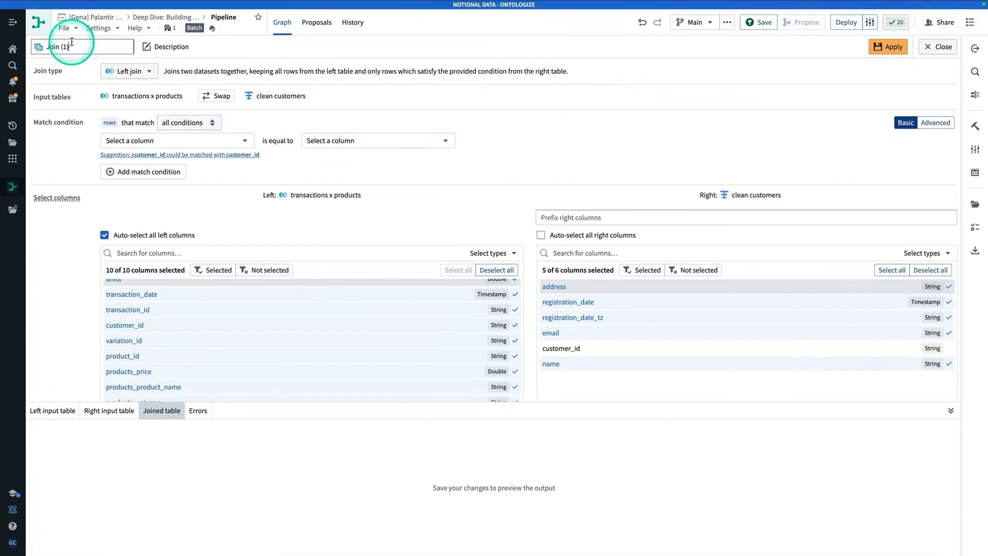
type("transactions x customers")
key("Return")
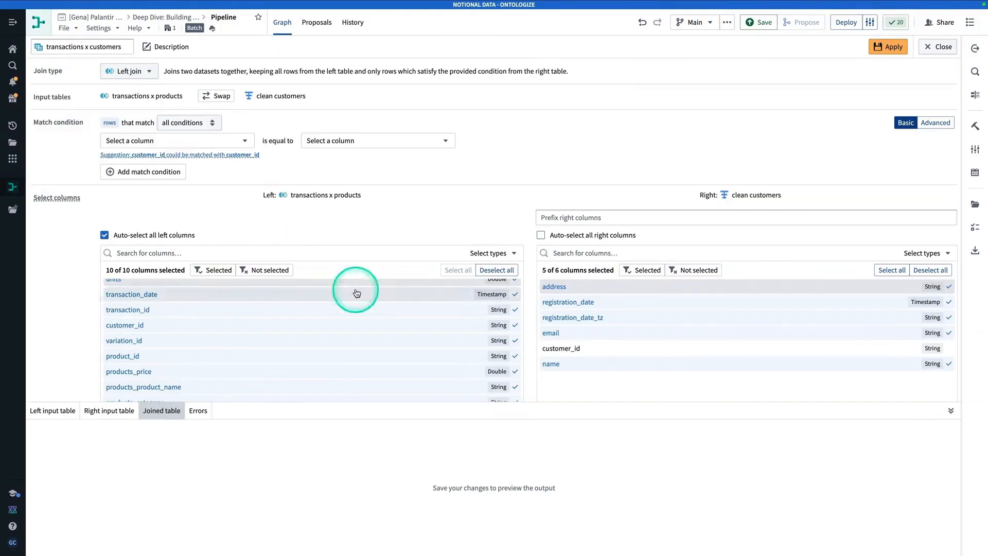
Step: Match customer_id to customer_id using the suggested condition, then apply the join and return to the graph
left_click(233, 155)
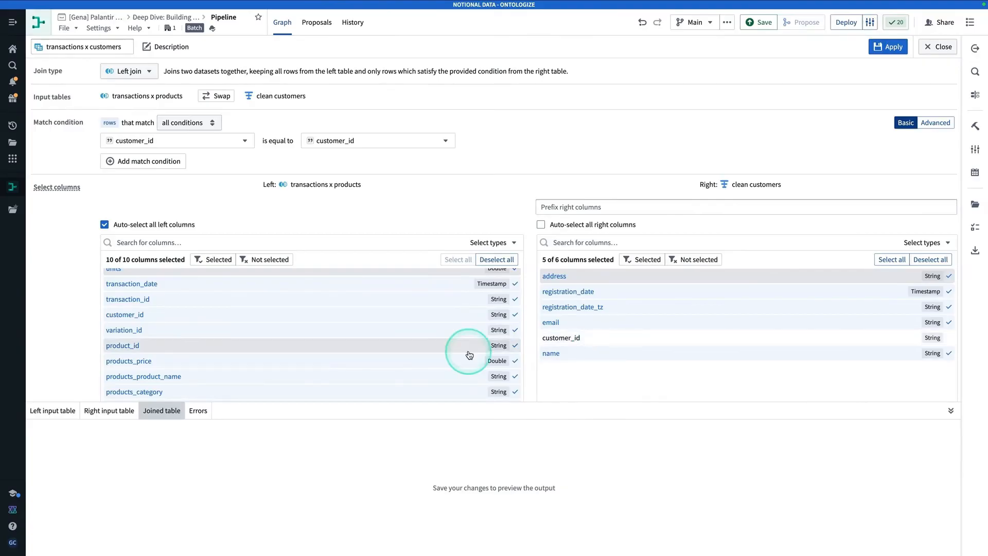
scroll(448, 354, "down", 1)
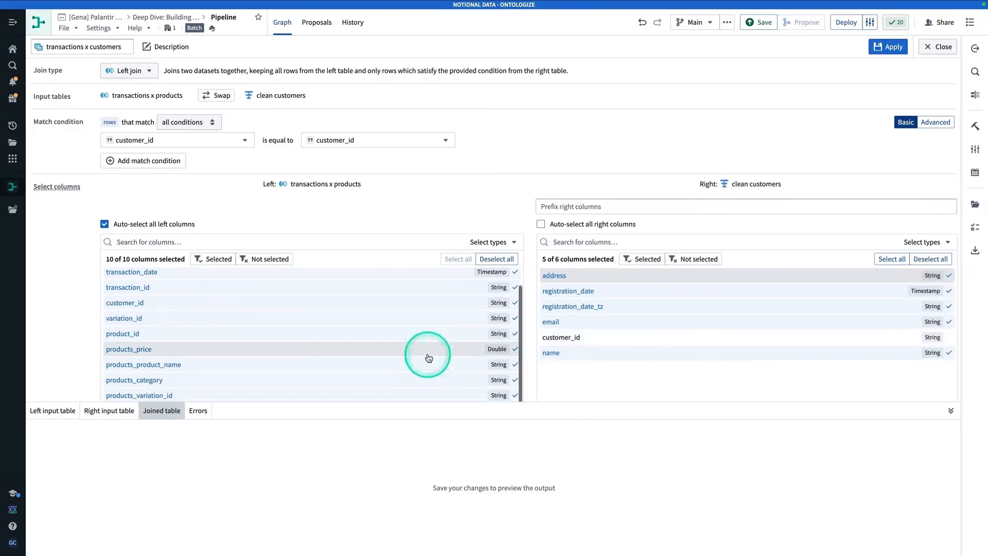
left_click(892, 46)
left_click(933, 48)
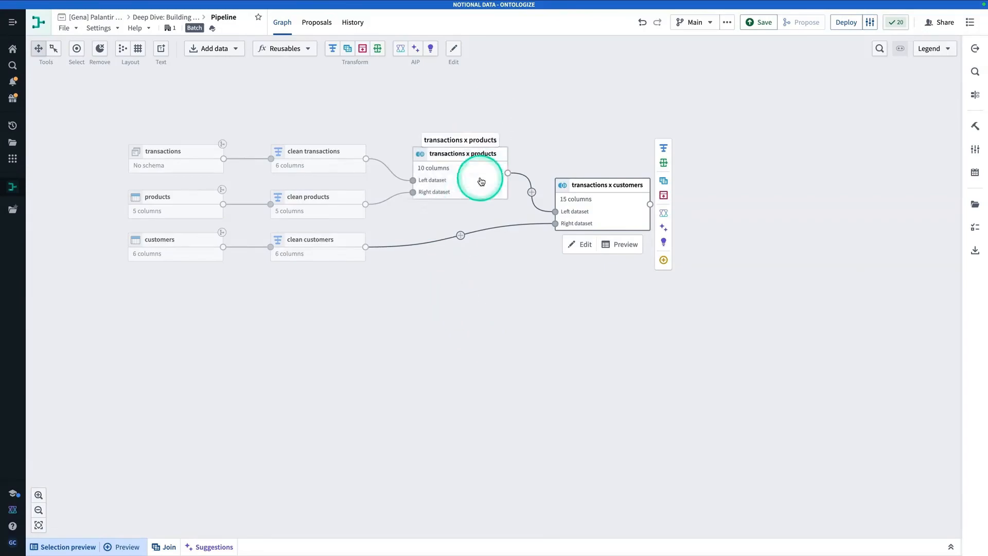
Step: Add a new dataset output to the transactions x products join and name it "joined_transactions_products"
left_click(465, 193)
left_click(612, 203)
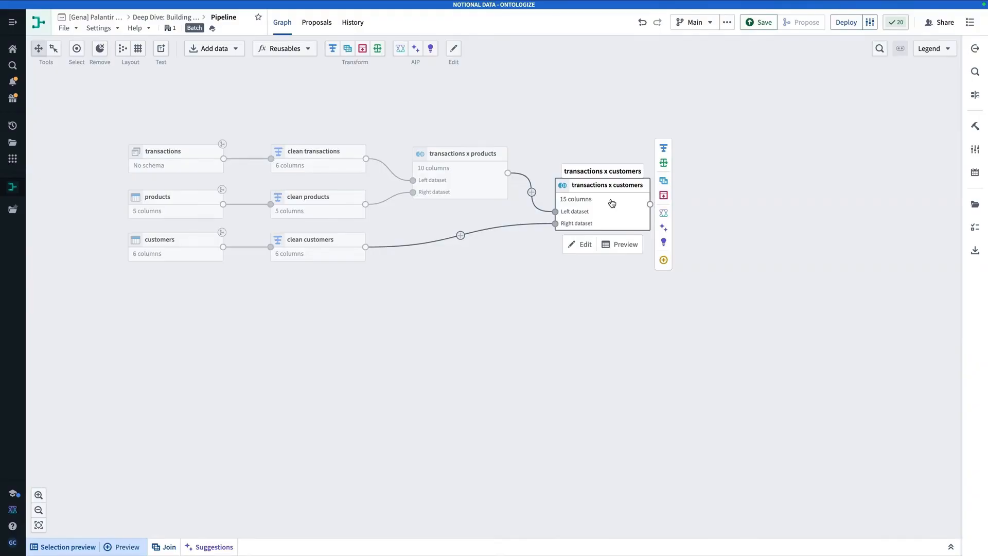
left_click(612, 203)
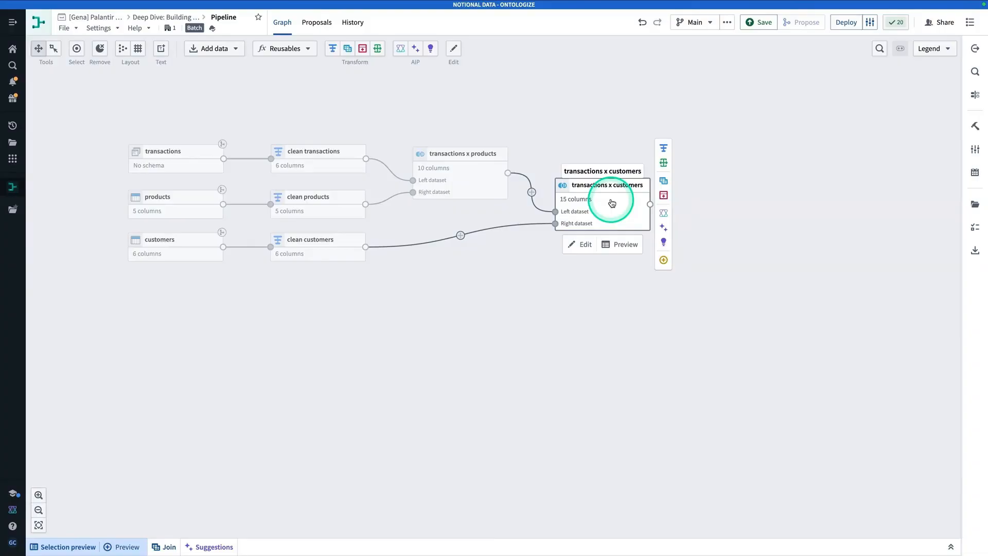
left_click(496, 181)
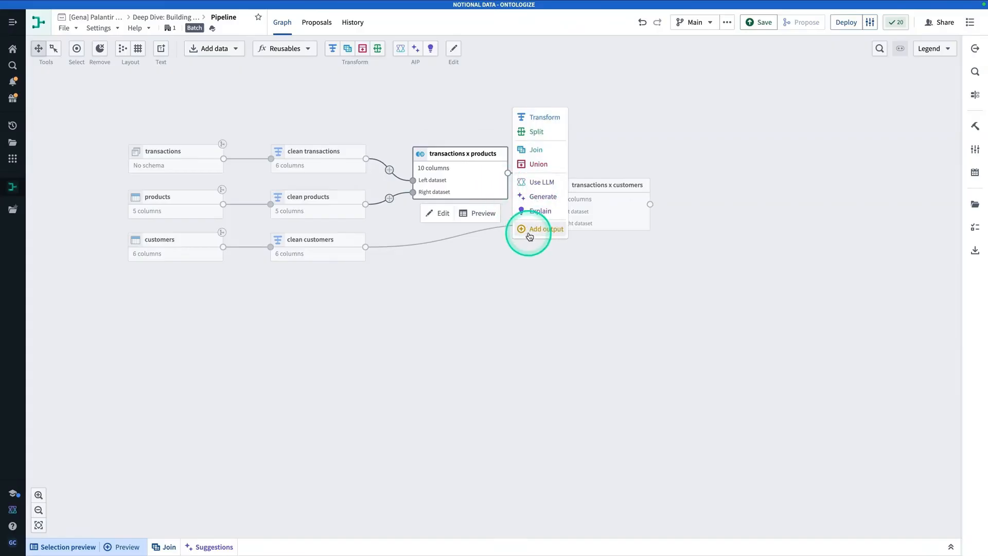
left_click(530, 235)
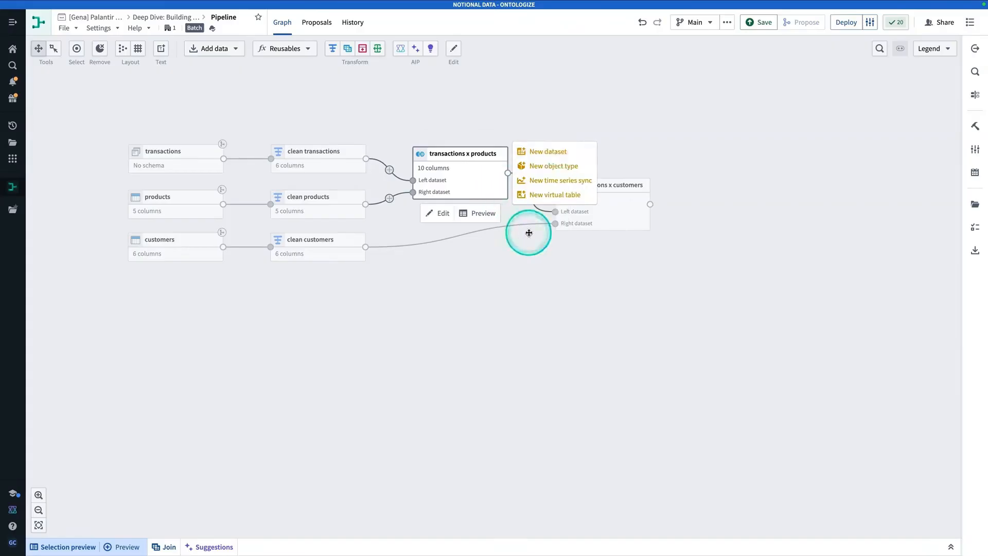
left_click(548, 151)
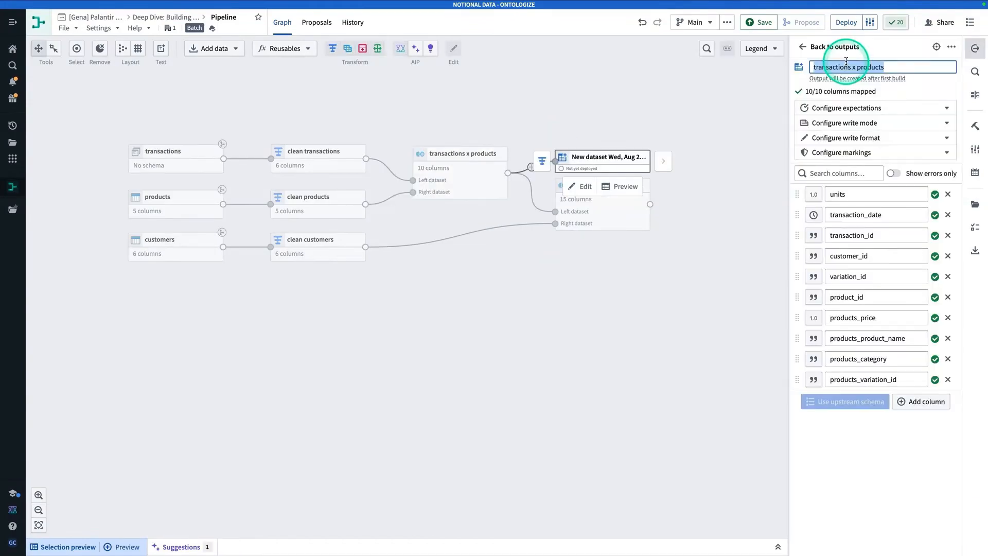
key("BackSpace")
type("join")
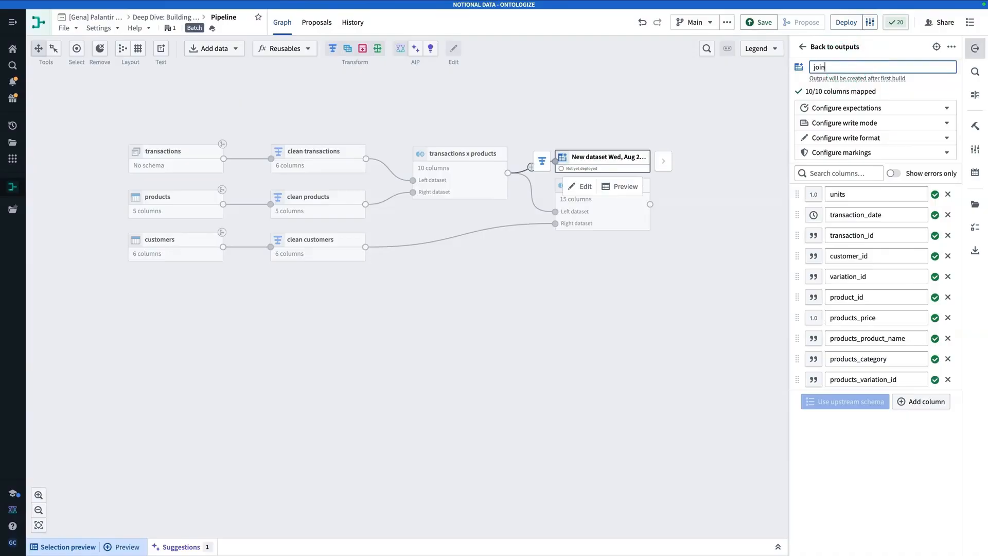
type("ed_transactions_products")
left_click(777, 144)
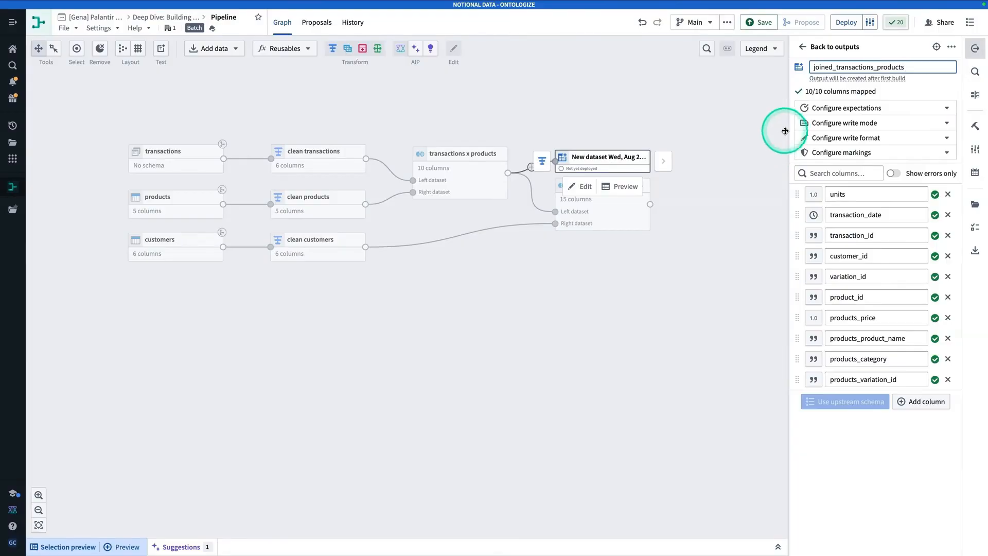
Step: Add a new dataset output to the transactions x customers join
left_click_drag(546, 249, 457, 277)
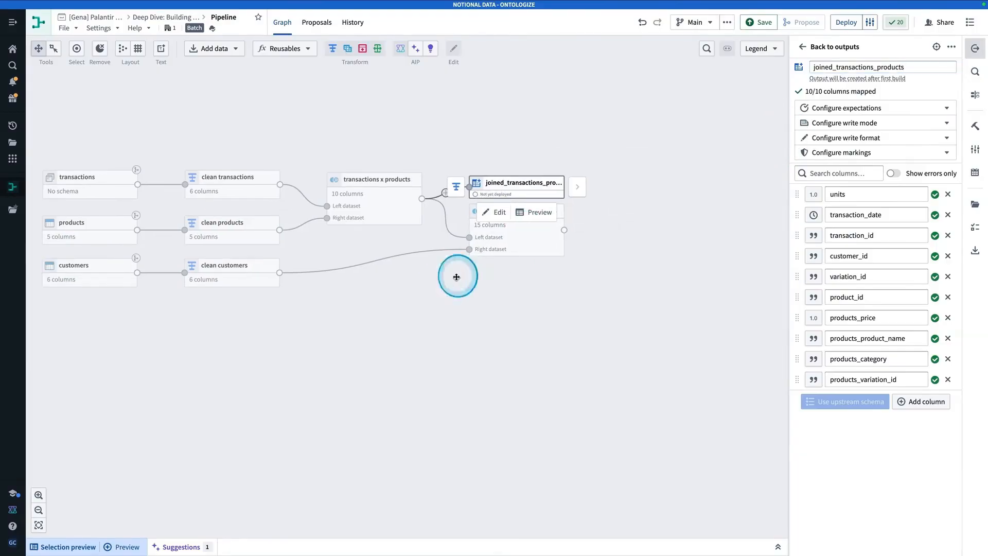
left_click(517, 249)
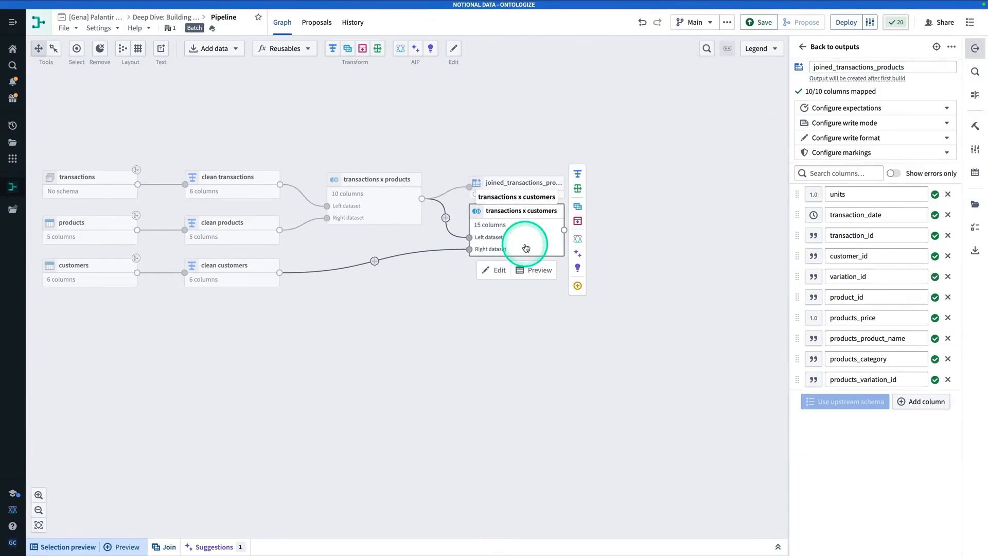
mouse_move(578, 269)
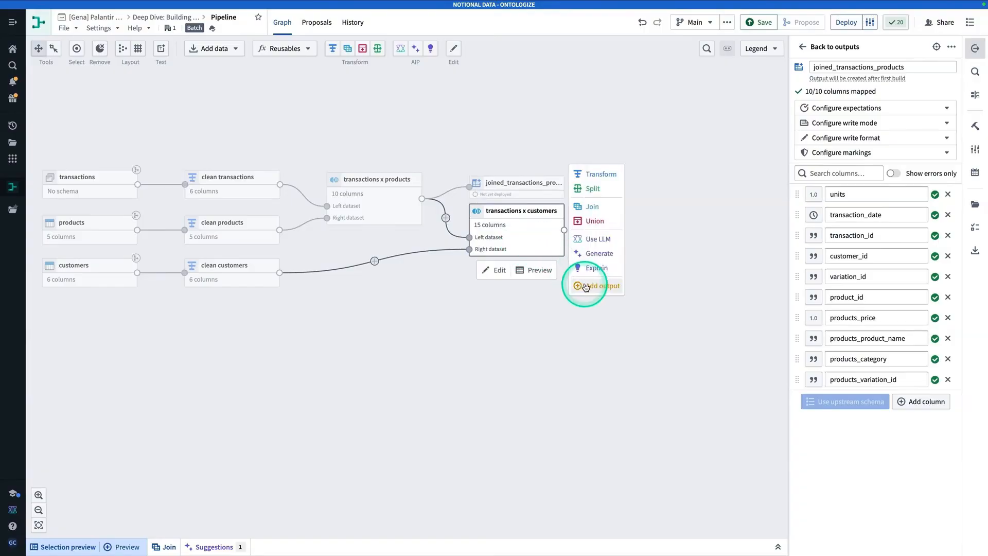
left_click(586, 287)
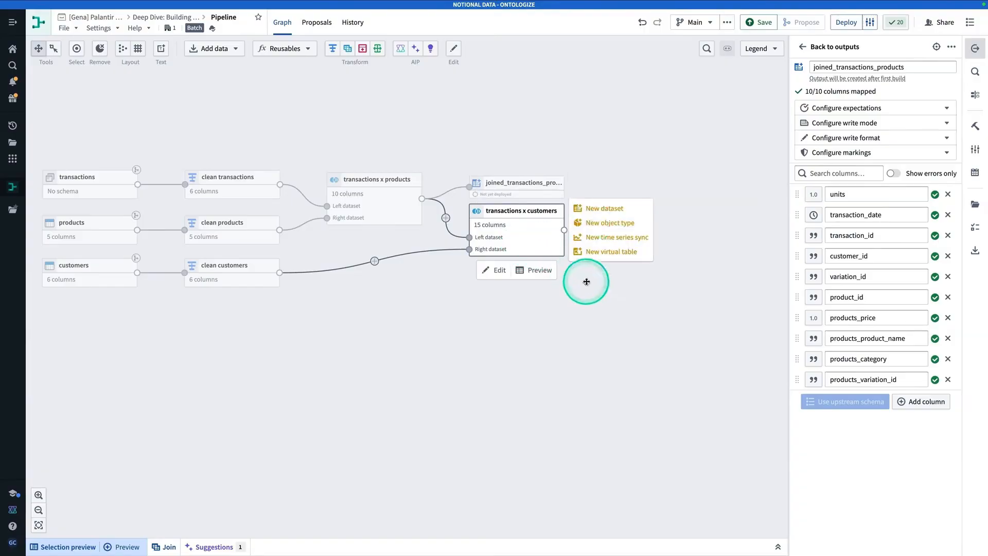
left_click(595, 211)
Step: Name the new output "joined_transactions_products_customers" and save the pipeline
triple_click(875, 67)
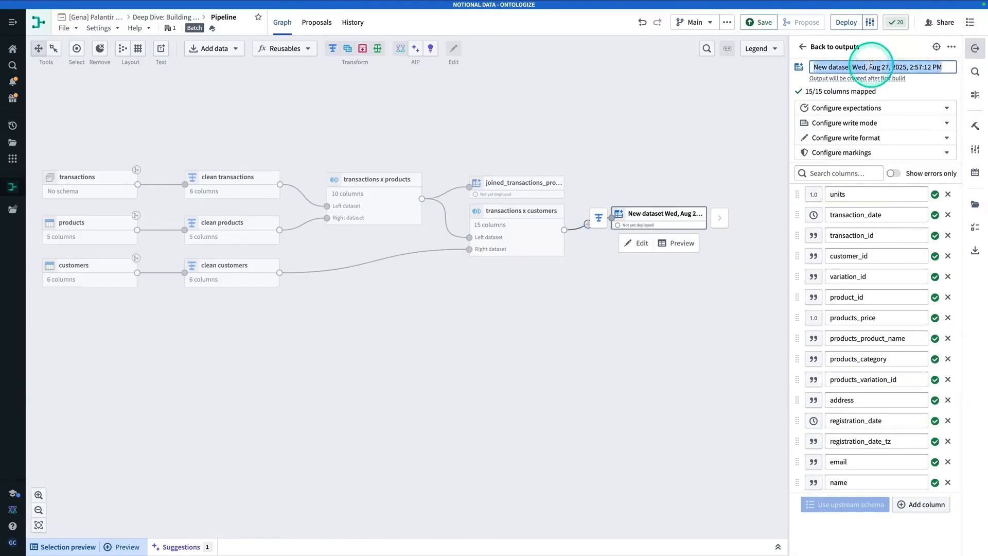
type("joined")
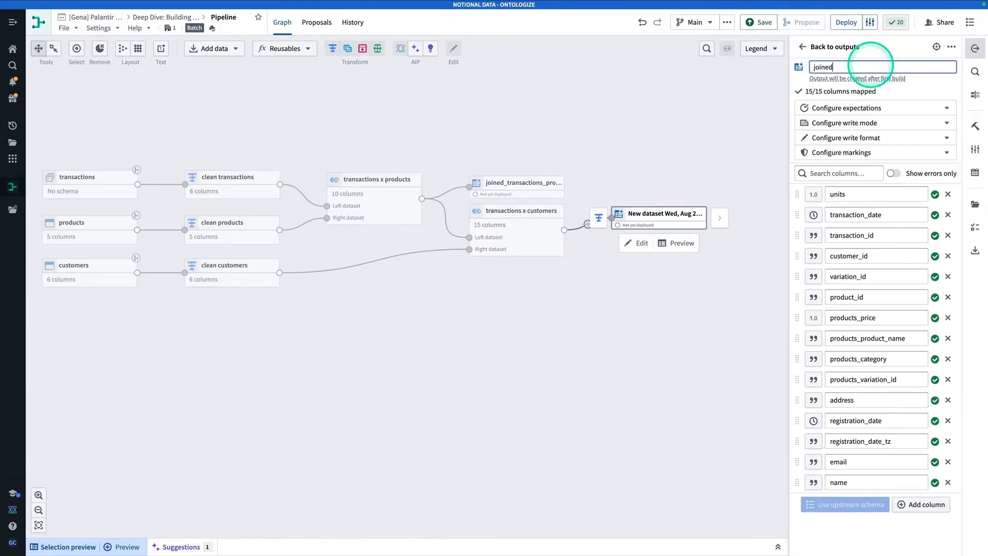
type("_transac tio")
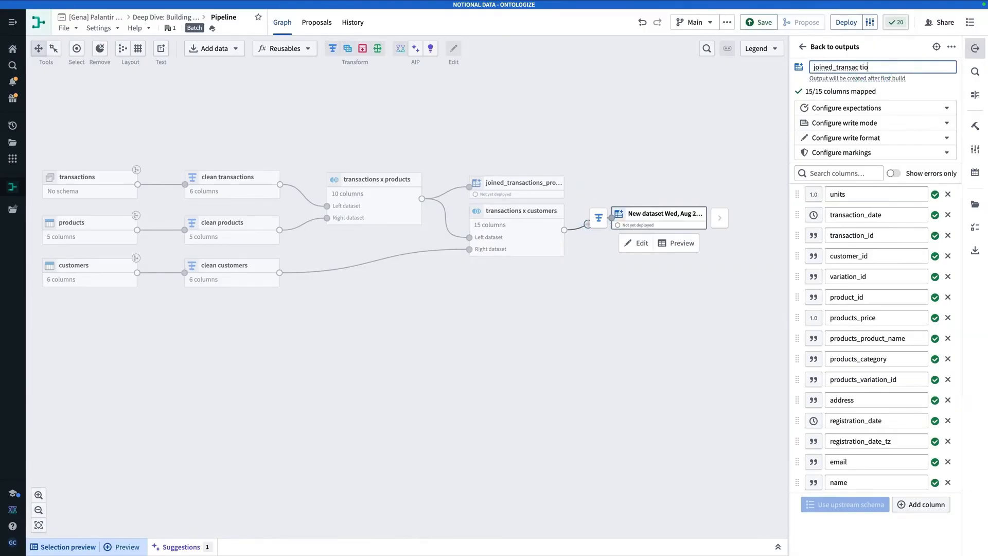
key("BackSpace")
key("BackSpace")
key("BackSpace")
key("BackSpace")
type("tions_products_customers")
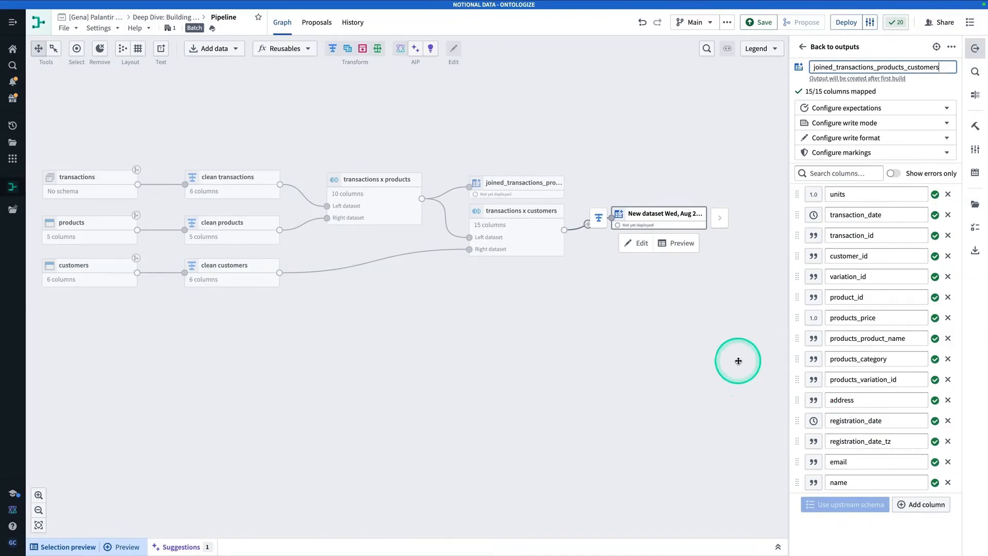
left_click(769, 25)
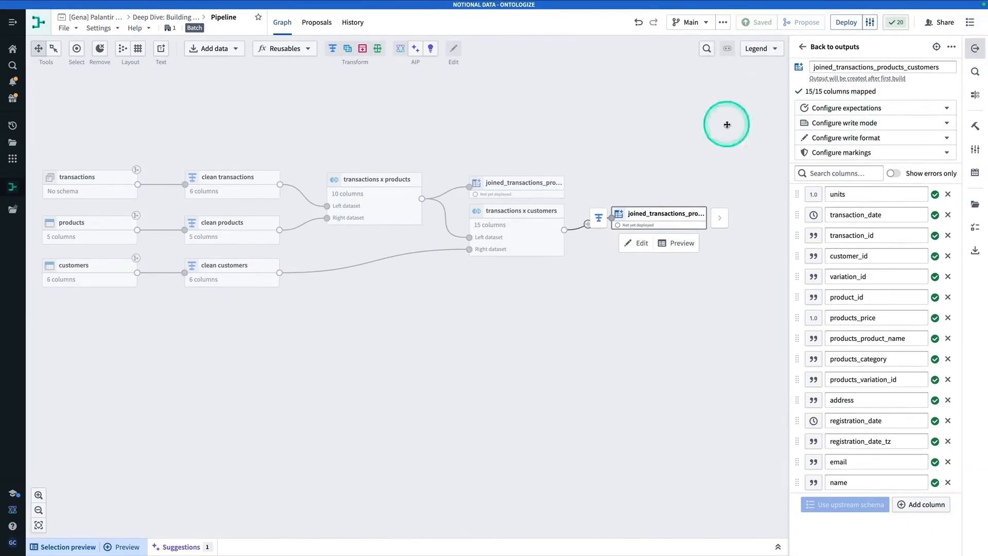
Step: Spread the two output dataset nodes apart on the graph, away from their join nodes
left_click_drag(490, 176, 564, 148)
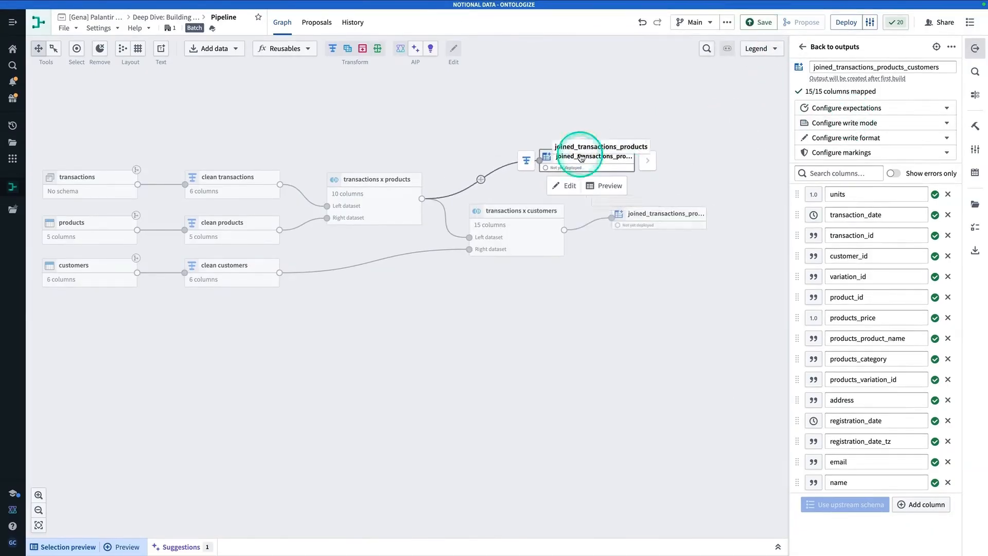
left_click_drag(660, 227, 687, 237)
left_click(594, 343)
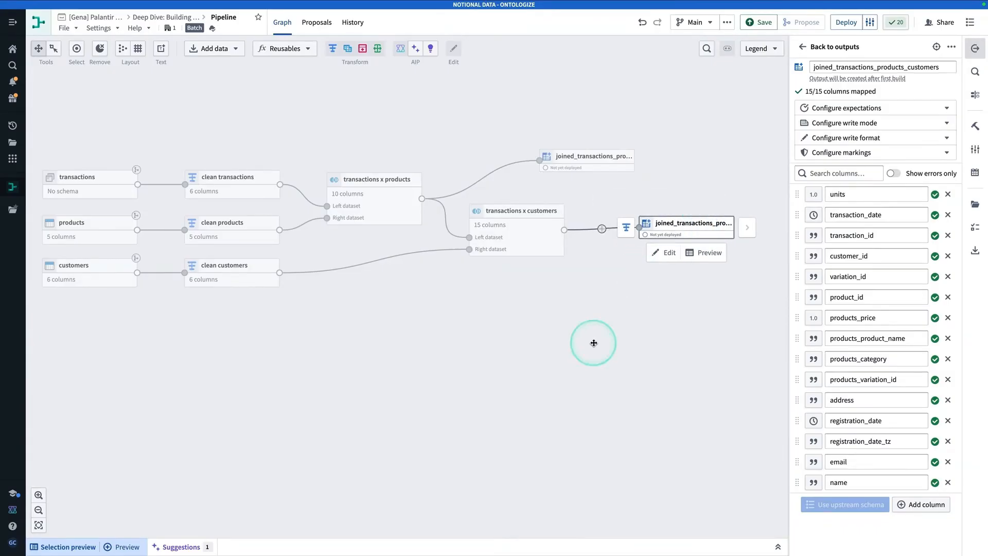
Step: Save the pipeline and deploy it with both joined dataset outputs selected to build
left_click(758, 23)
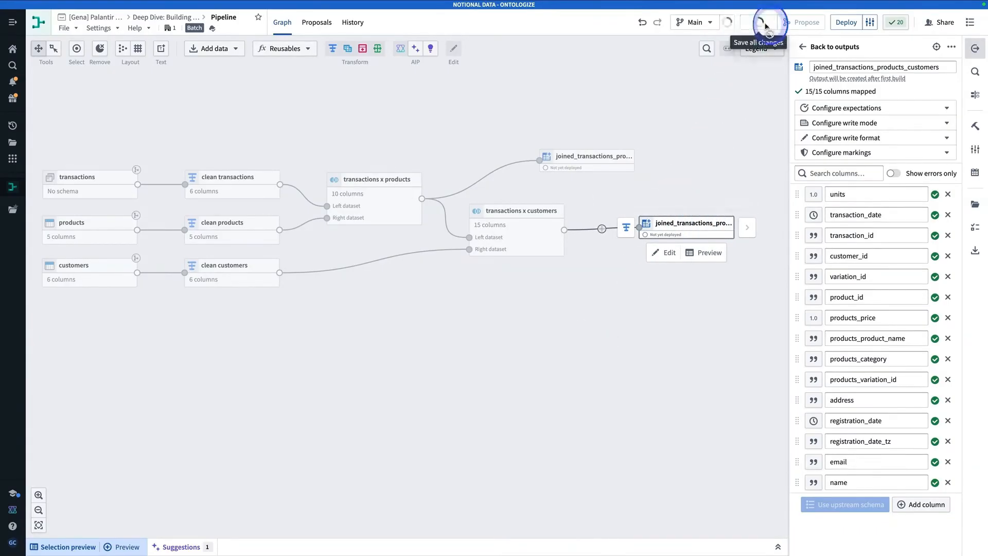
left_click(847, 29)
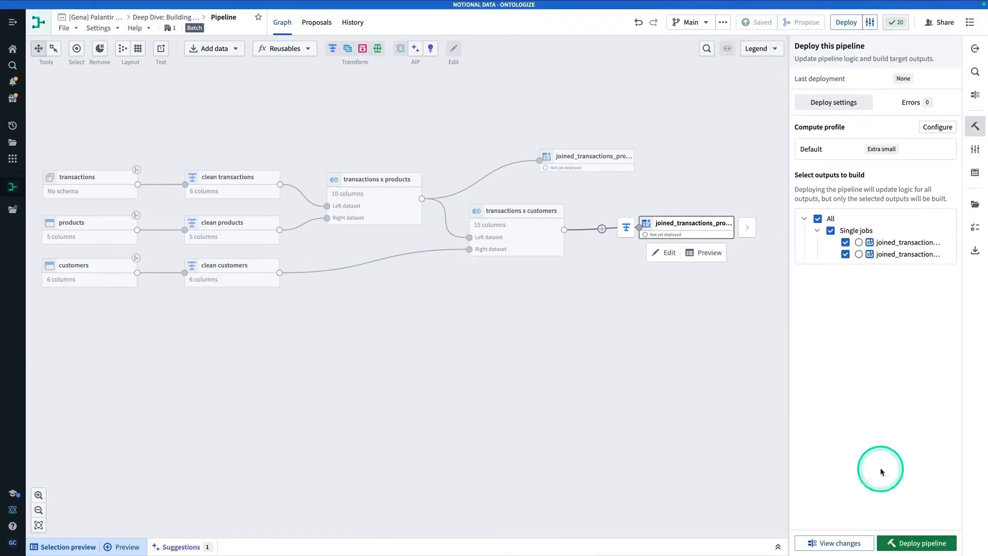
left_click(927, 547)
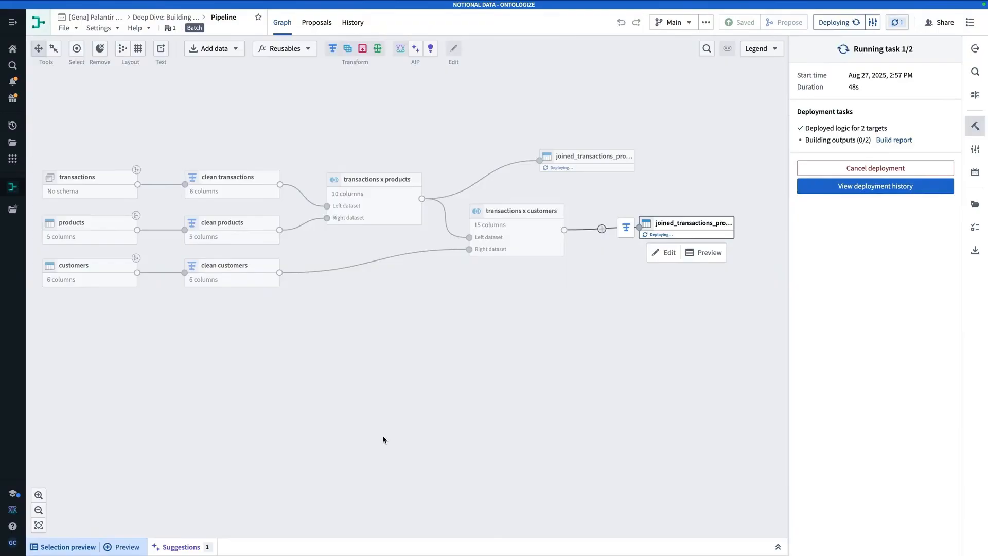
Step: Switch to the Palantir Learn course, open the "Identify a Bad Join: Drill into Transactions x Products" lesson and read its first step
left_click(92, 367)
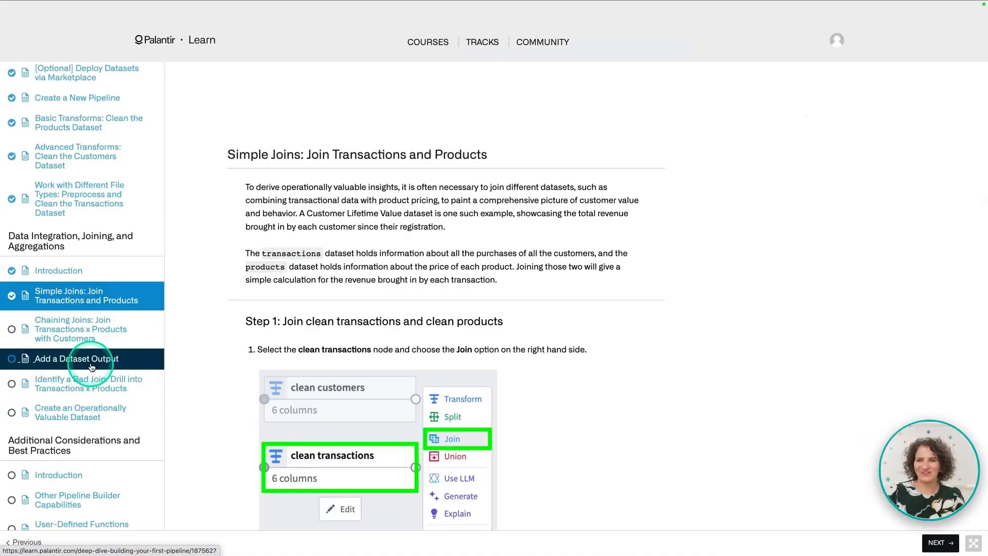
left_click(81, 387)
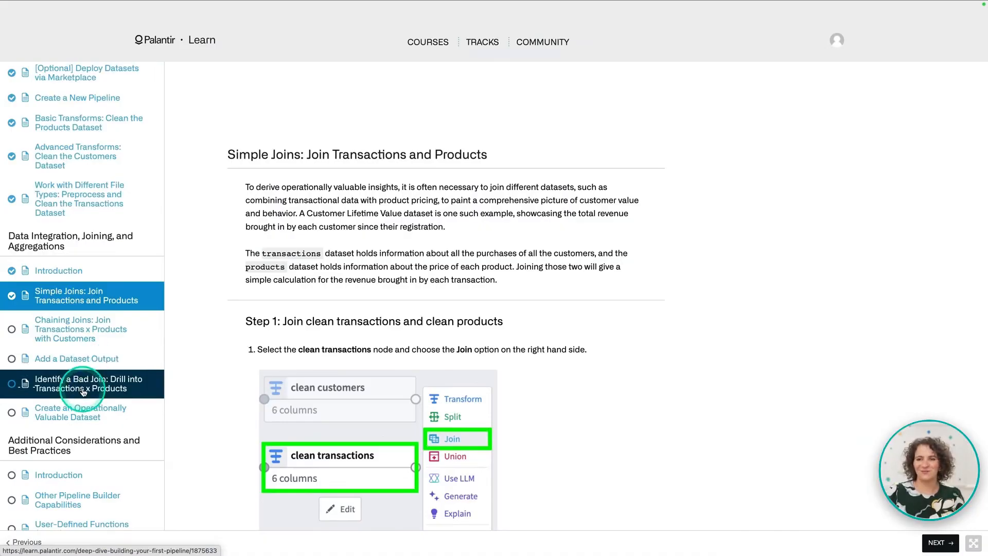
left_click(88, 340)
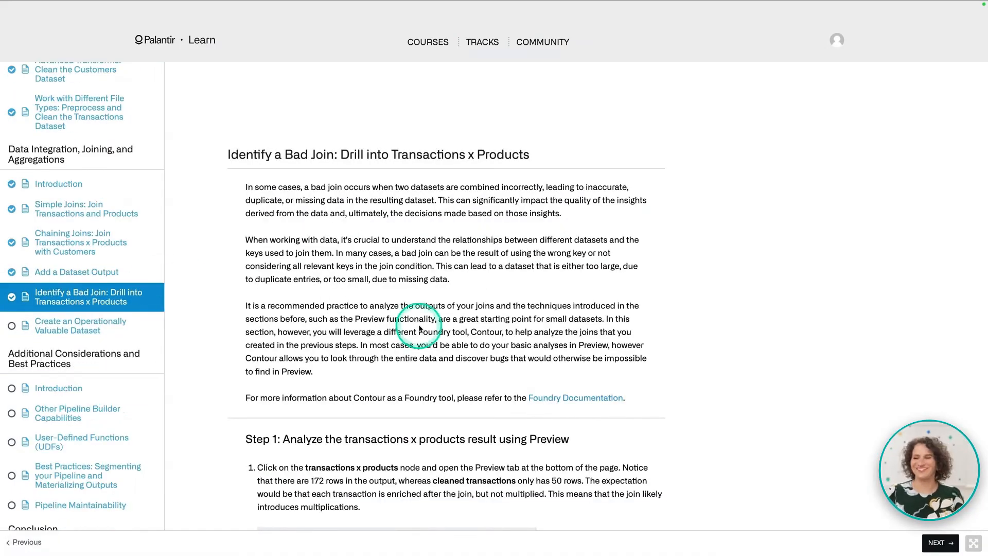
scroll(420, 327, "down", 2)
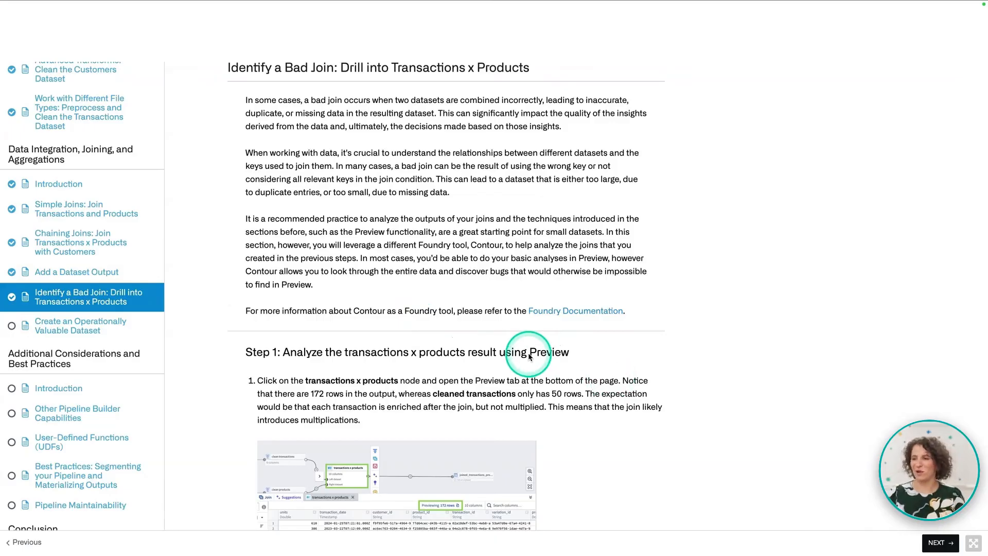
scroll(529, 355, "down", 4)
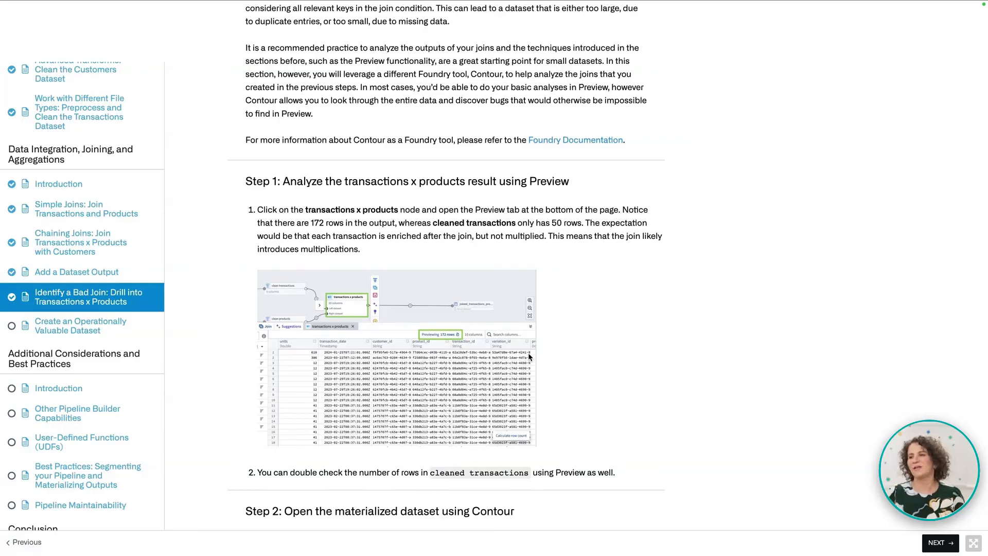
scroll(528, 354, "down", 2)
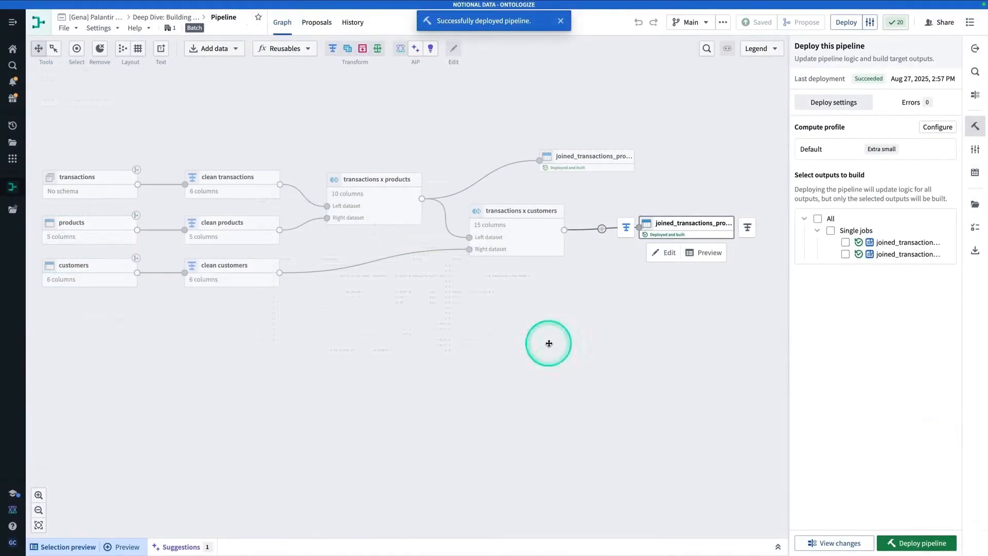
Step: Preview the rows of the joined_transactions_products output in the pipeline, then collapse the preview
left_click_drag(586, 368, 629, 355)
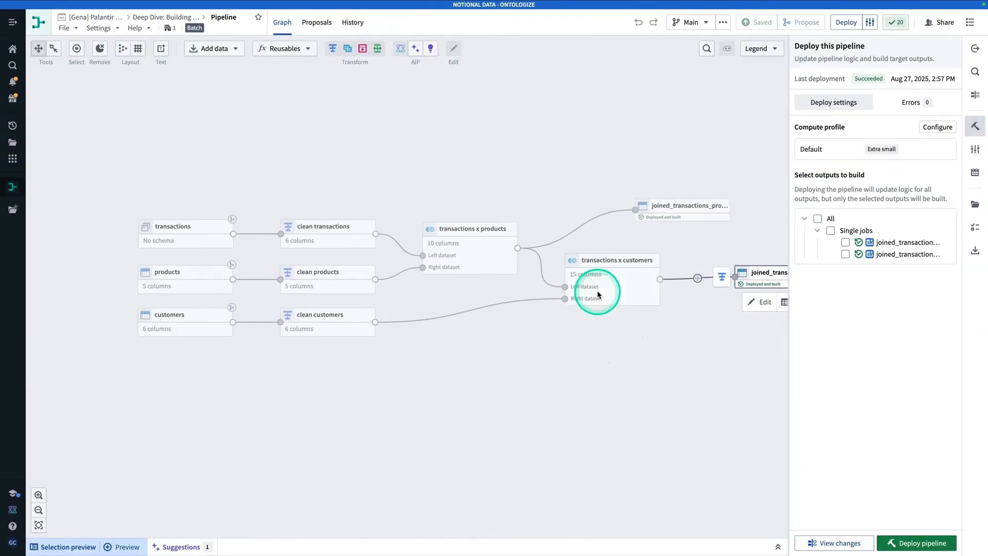
left_click(480, 260)
left_click(664, 217)
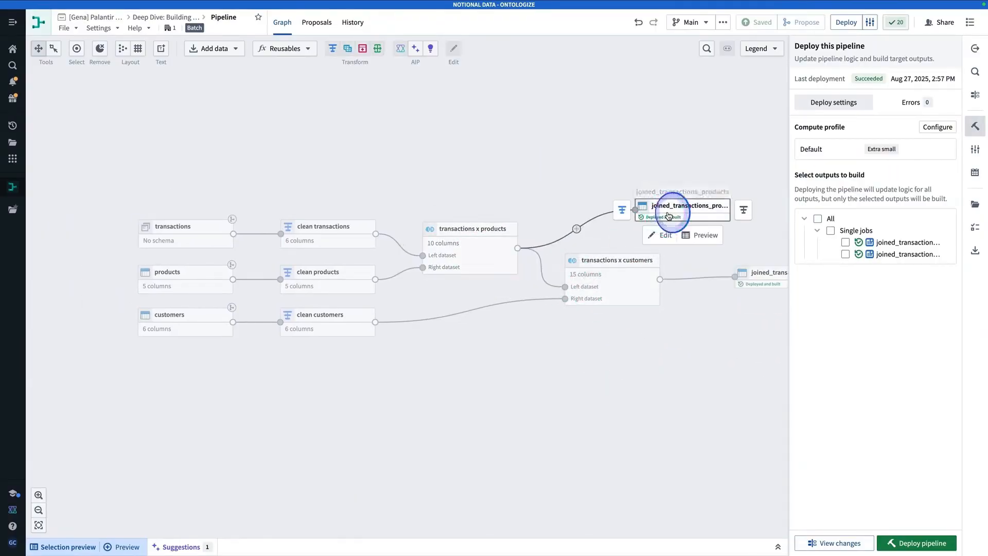
left_click(126, 547)
left_click(255, 546)
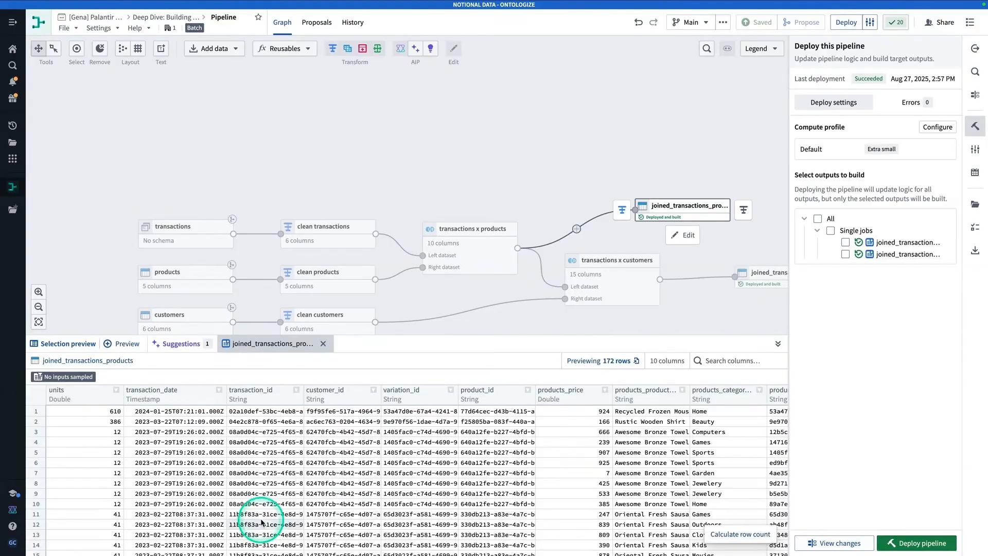
left_click(777, 343)
Step: Open the joined_transactions_products output dataset for analysis in Contour
left_click(320, 238)
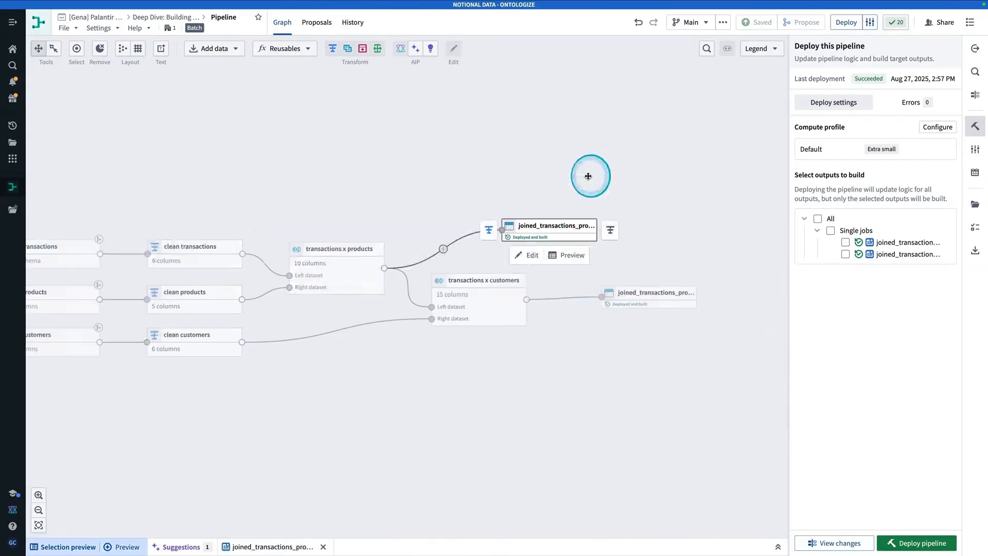
left_click(591, 177)
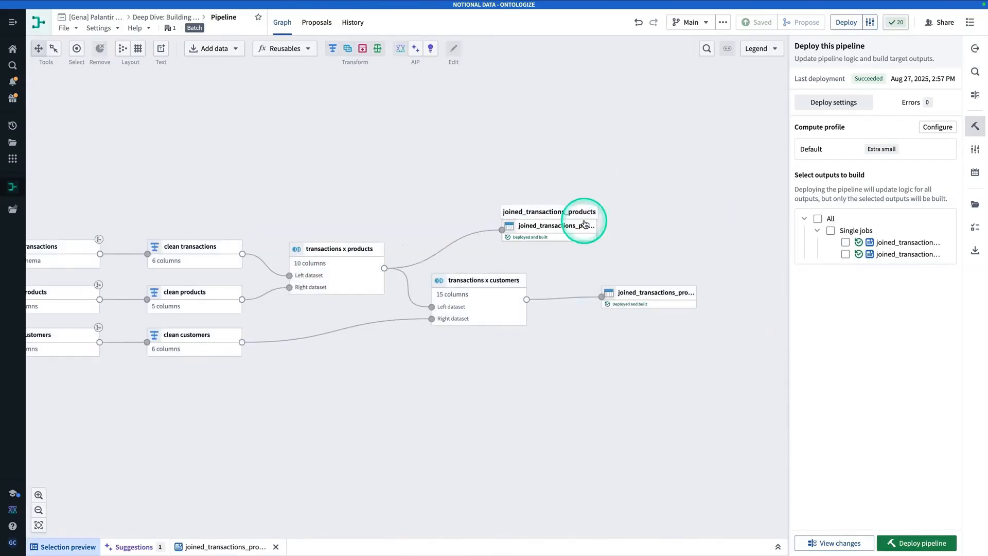
left_click(584, 230)
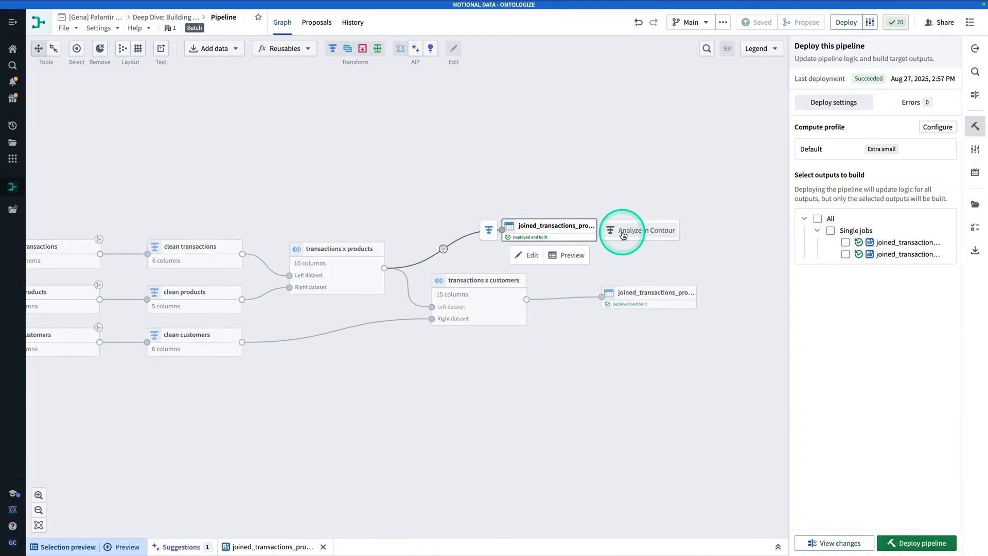
left_click(623, 232)
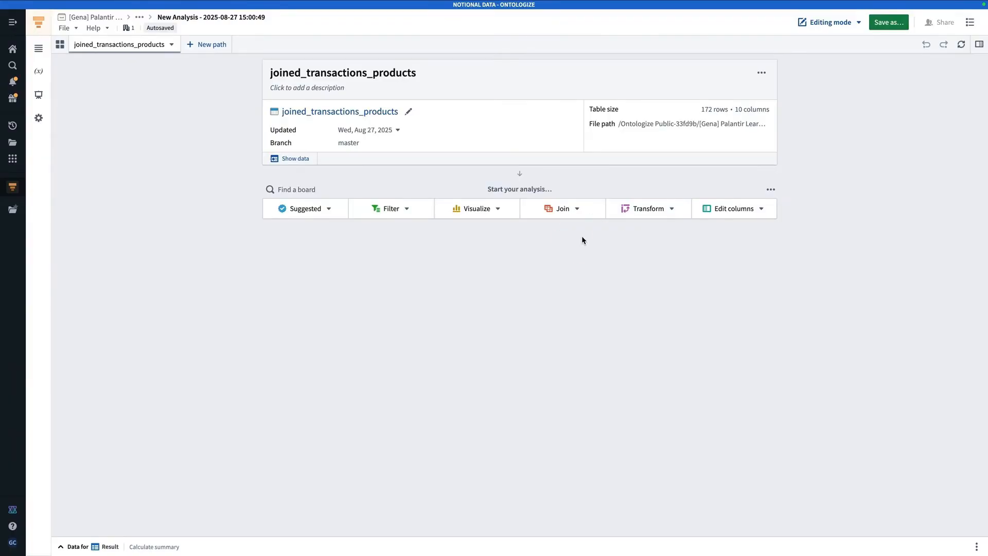
Step: Save the Contour analysis as "products x transaction join analysis" in the Deep Dive: Building Your First Pipeline folder
left_click(887, 22)
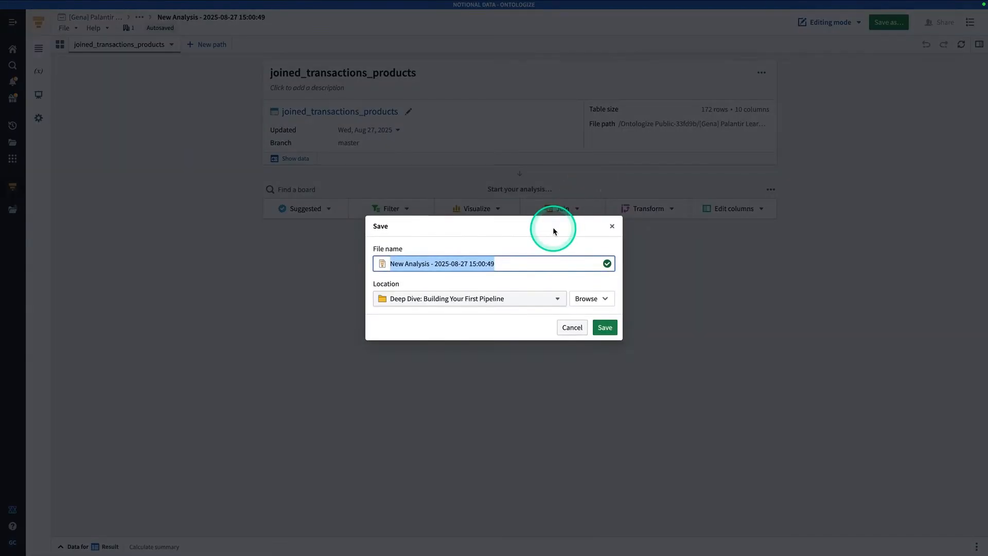
type("pro")
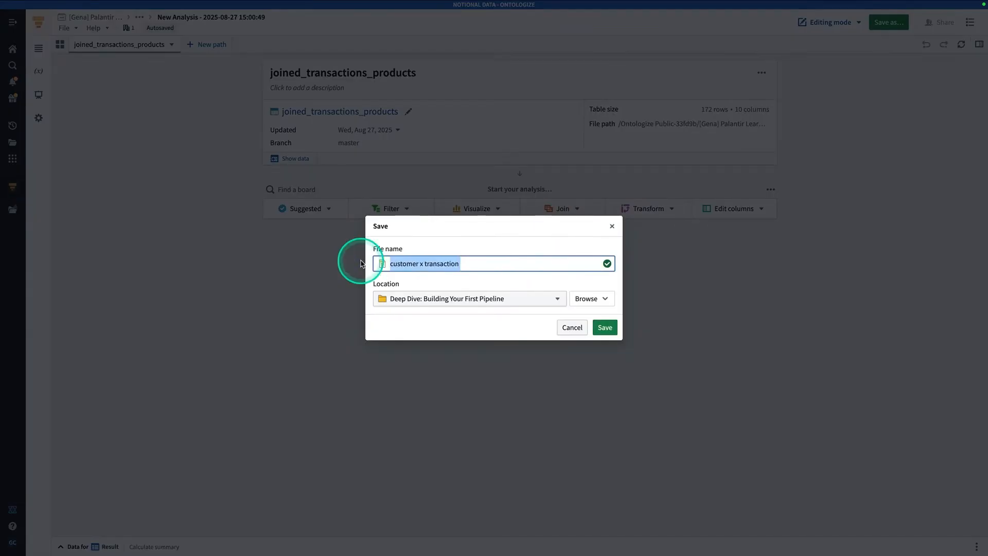
type("ducts ")
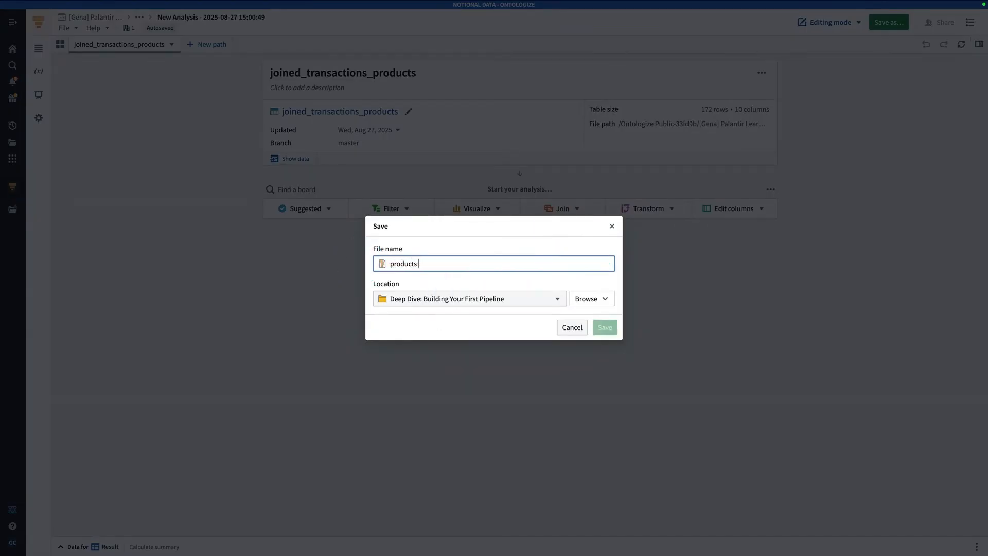
type("c x tar")
type("nsaction join analysis")
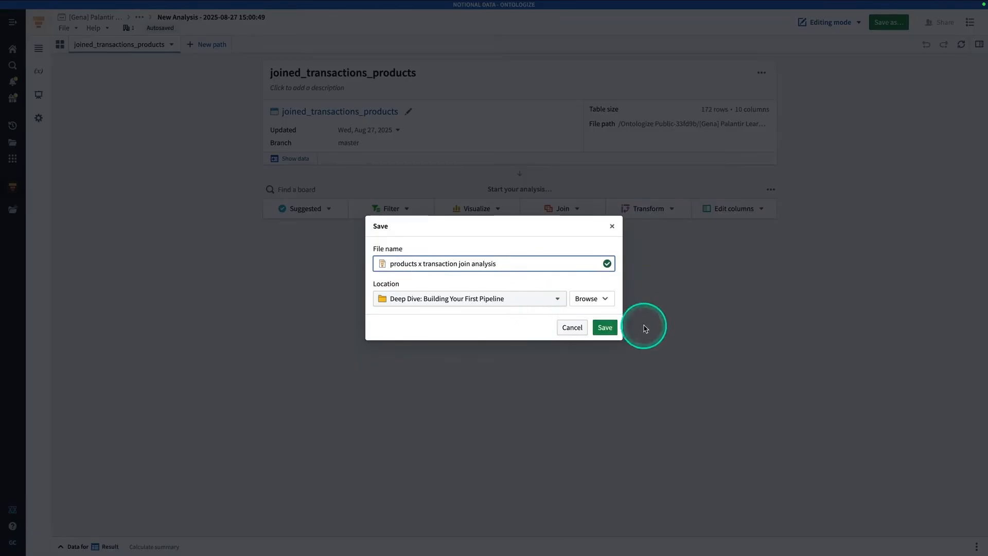
left_click(612, 328)
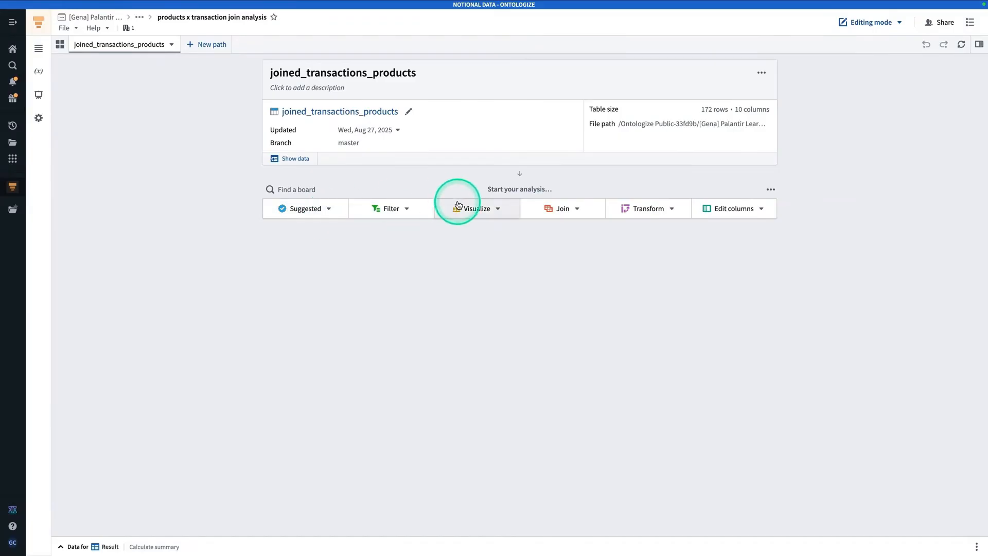
Step: Add a histogram board with transaction_id on the Y-axis and Count on the X-axis, and compute it
left_click(281, 190)
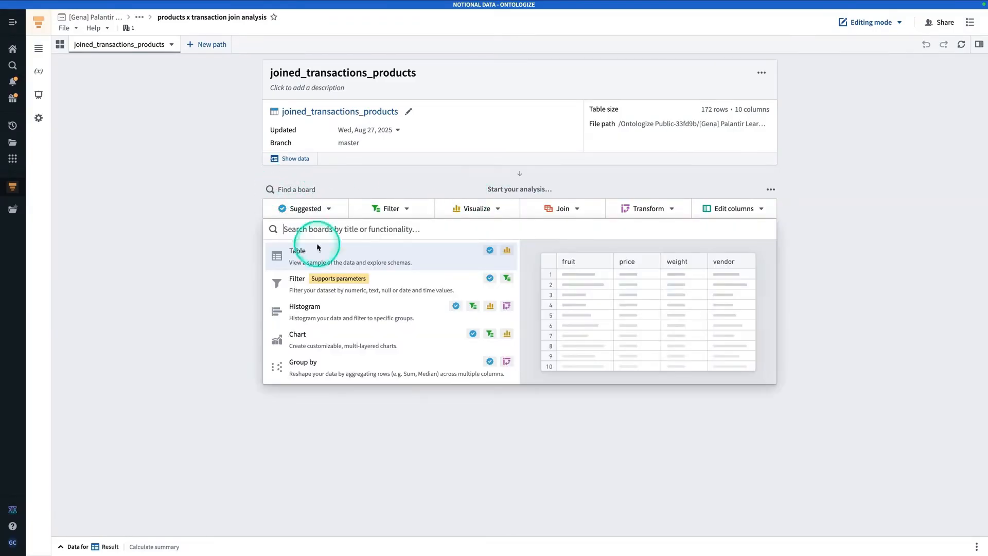
left_click(341, 307)
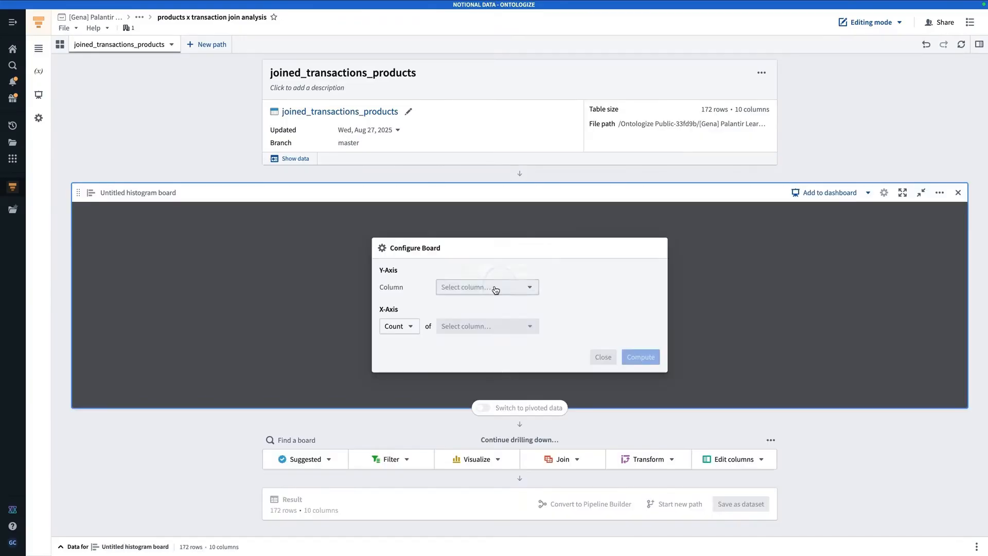
left_click(497, 287)
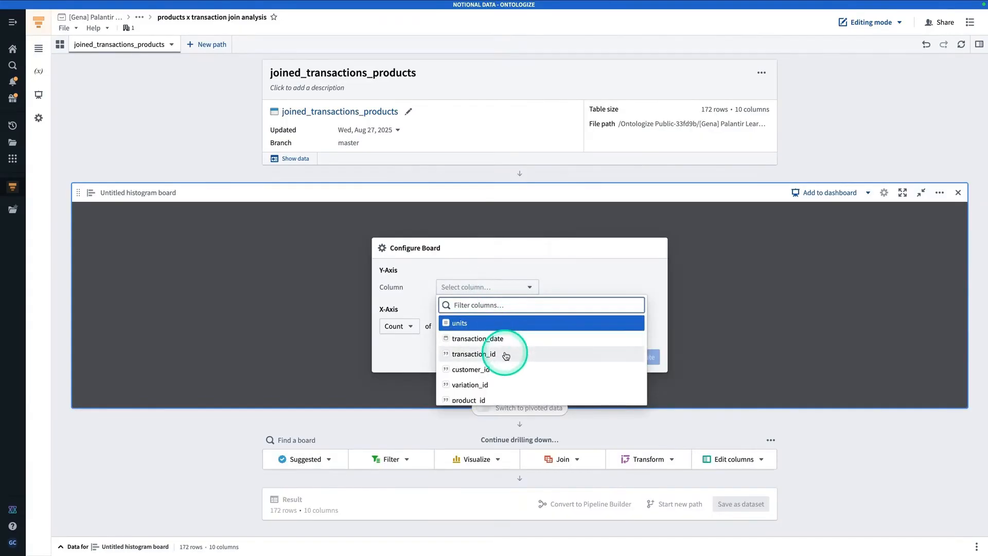
left_click(506, 355)
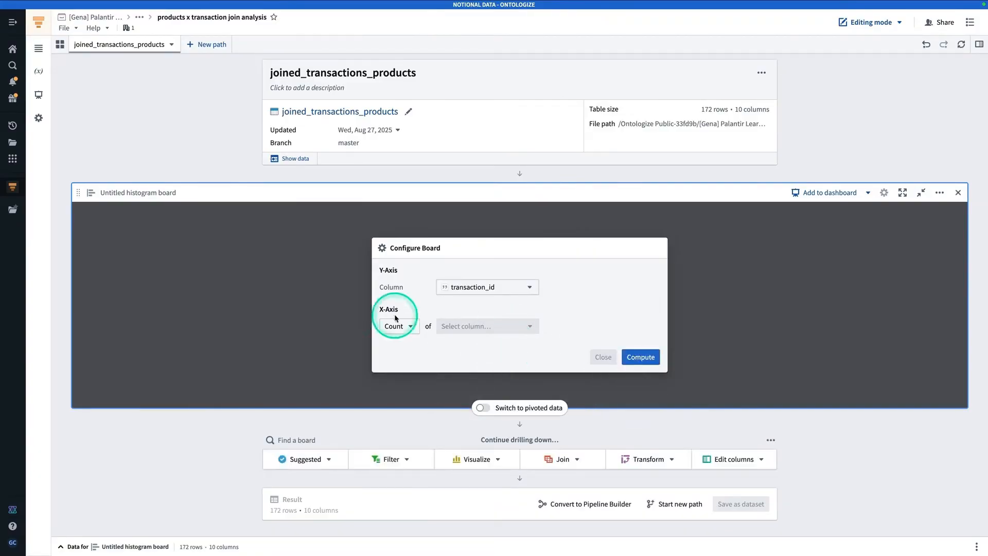
left_click(649, 361)
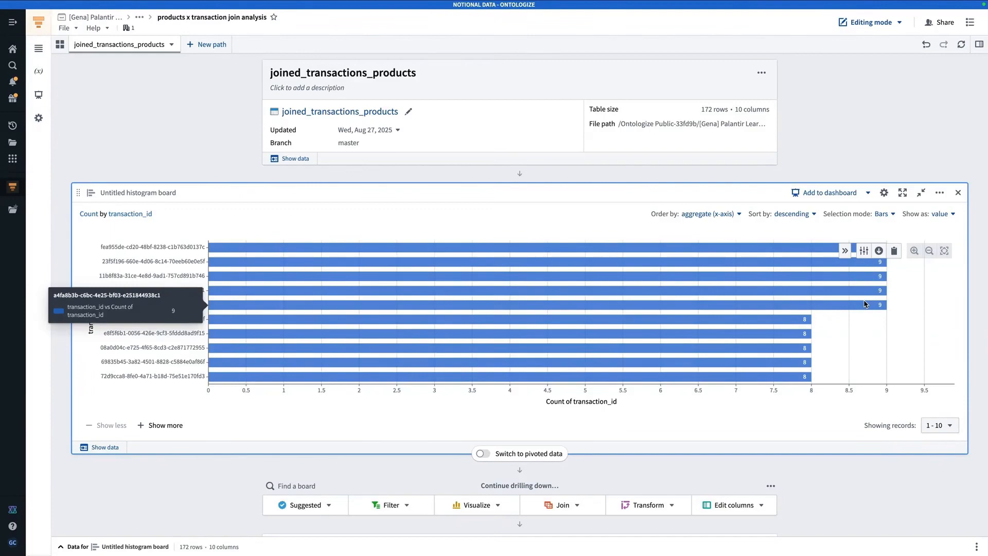
Step: Keep only the rows of the histogram's first transaction_id bar and show the board's data in an enlarged table
left_click(793, 251)
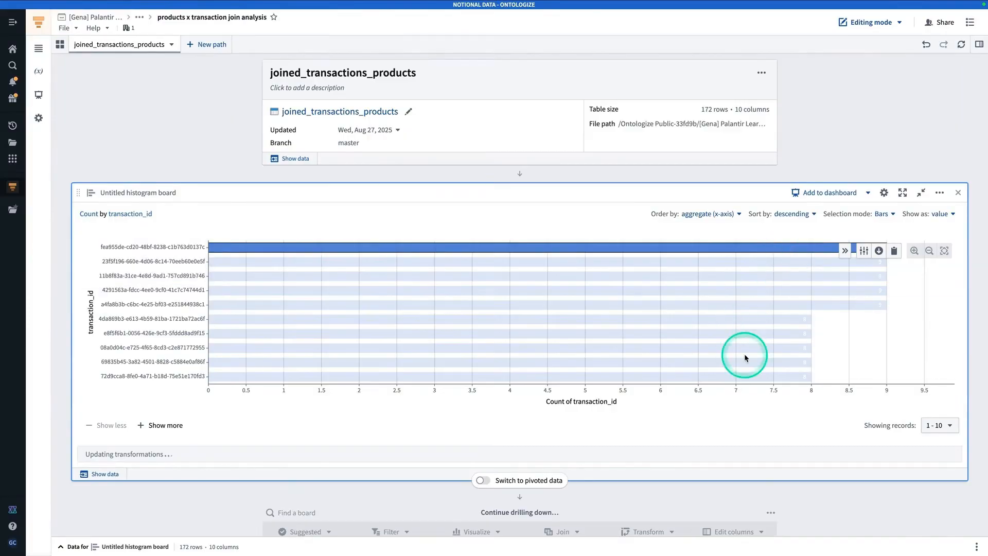
scroll(744, 356, "down", 2)
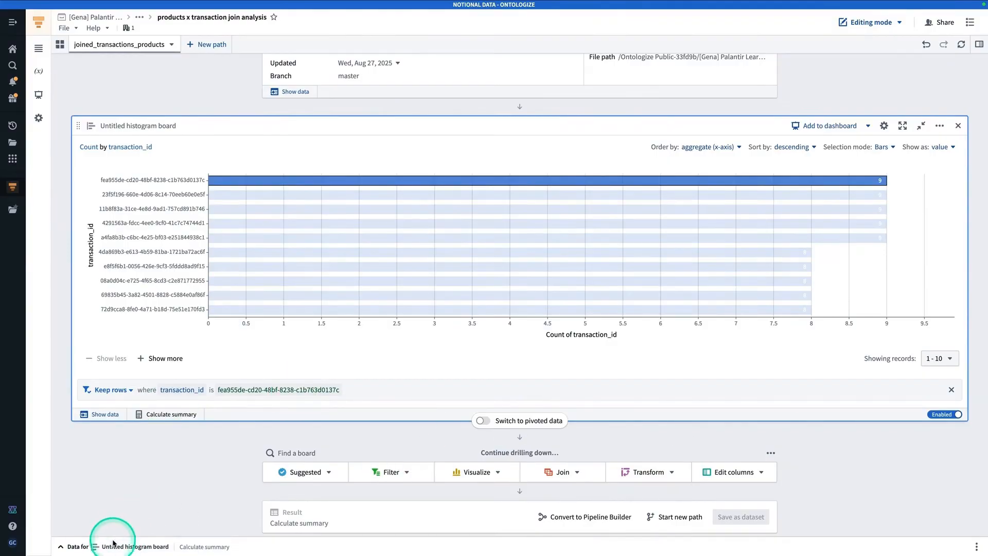
left_click(104, 416)
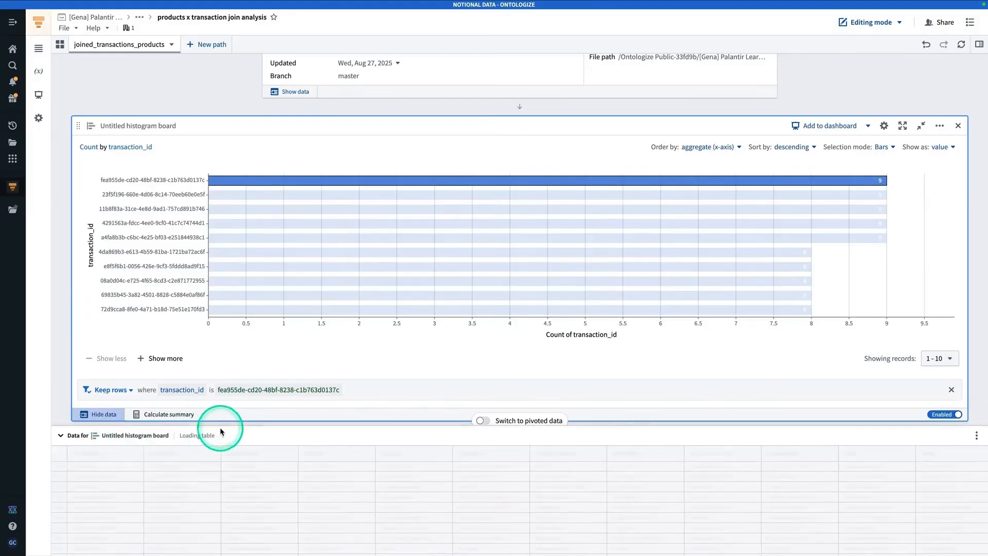
left_click_drag(221, 422, 242, 354)
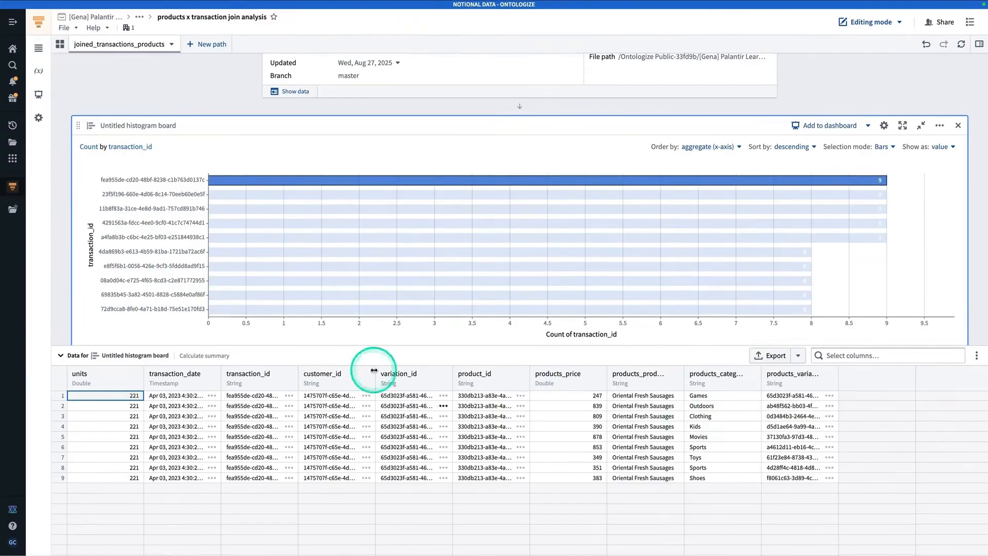
Step: Switch back to Pipeline Builder, set the transactions x products join to match variation_id with variation_id, apply it and return to the graph
mouse_move(124, 2)
left_click(238, 24)
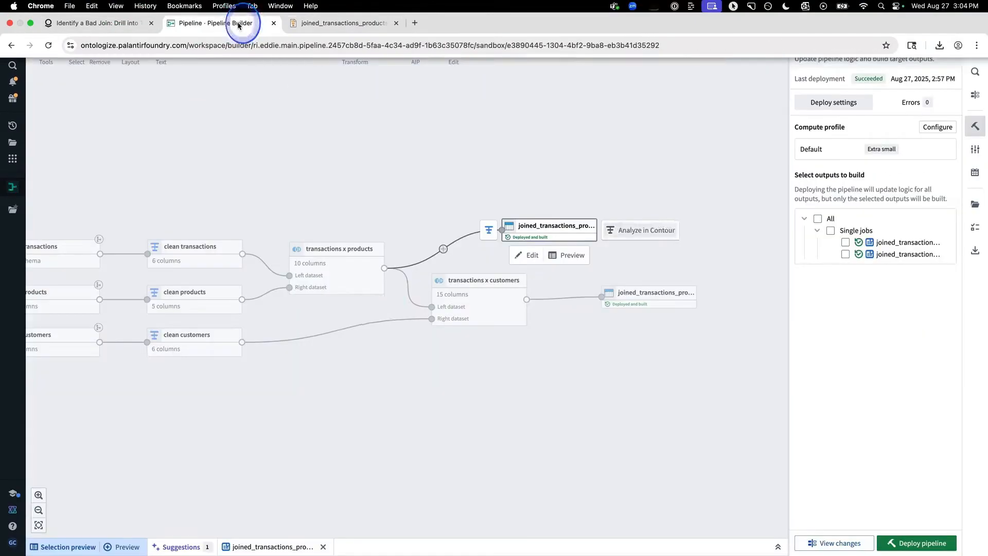
left_click(440, 352)
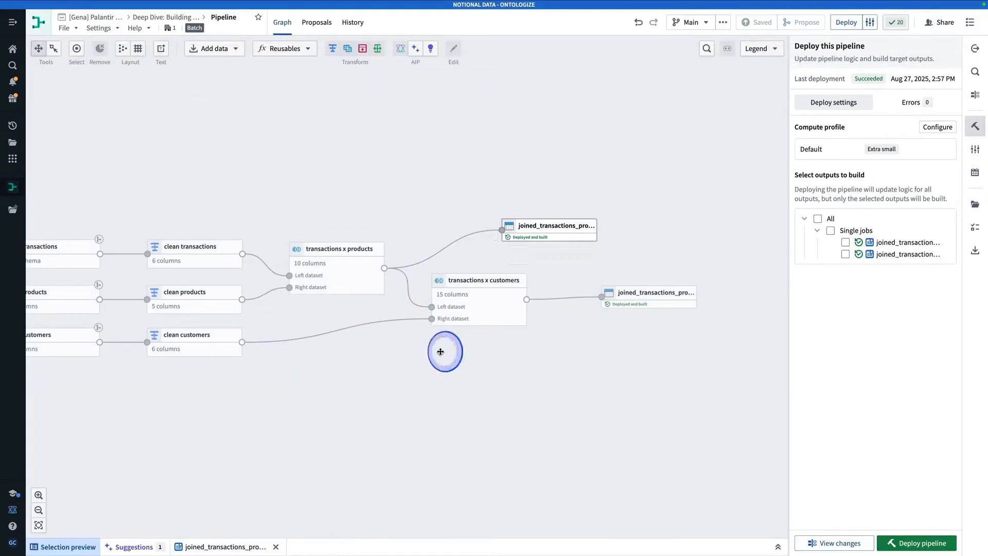
double_click(342, 262)
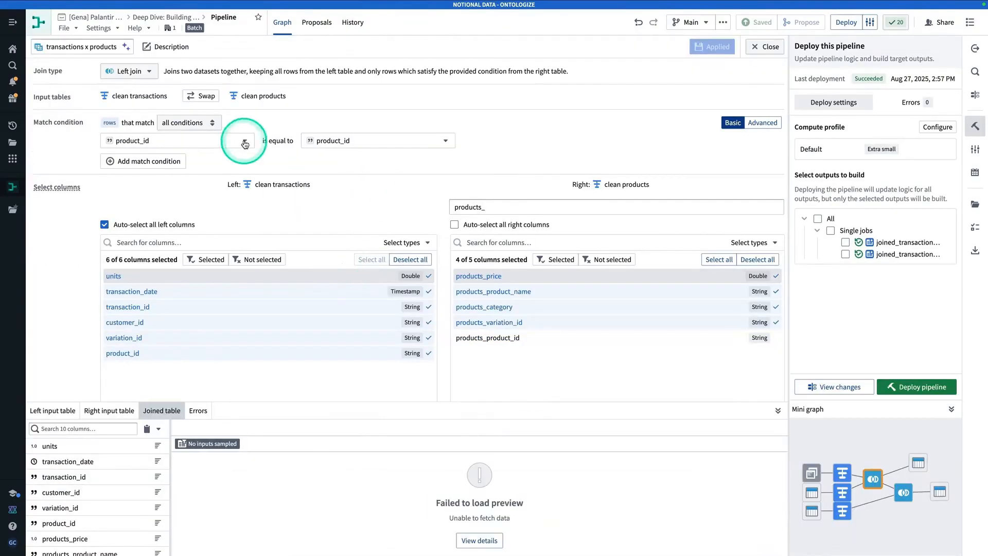
left_click(223, 148)
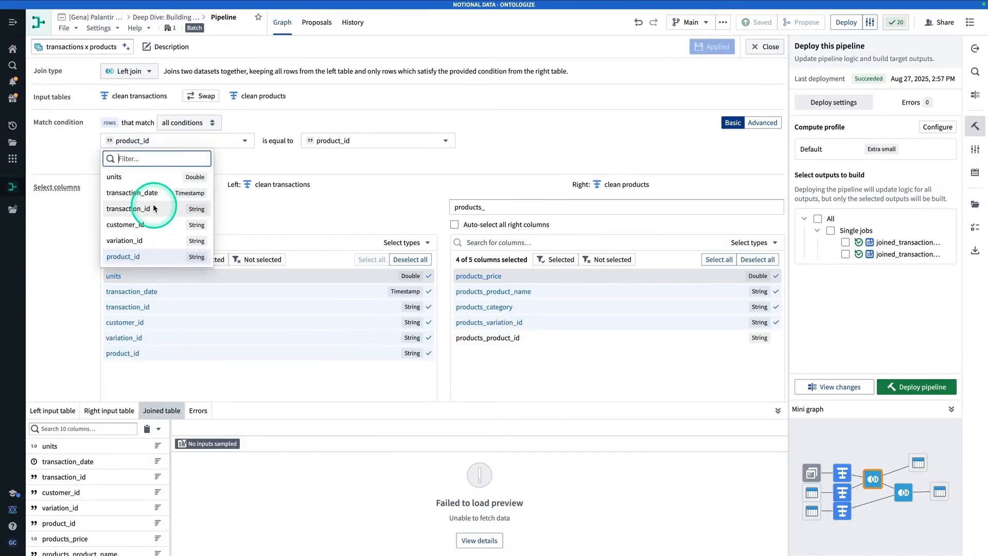
left_click(156, 245)
left_click(346, 142)
left_click(352, 224)
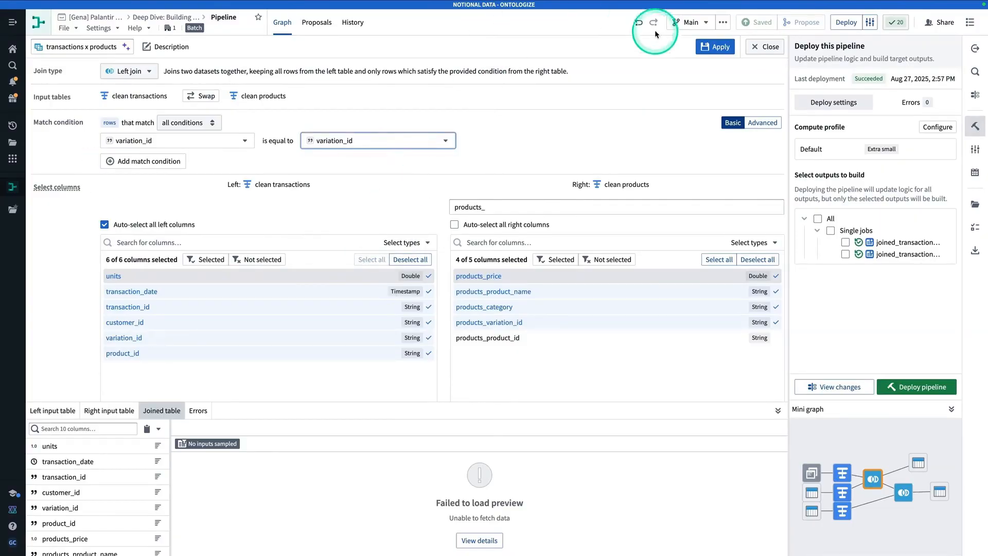
left_click(716, 47)
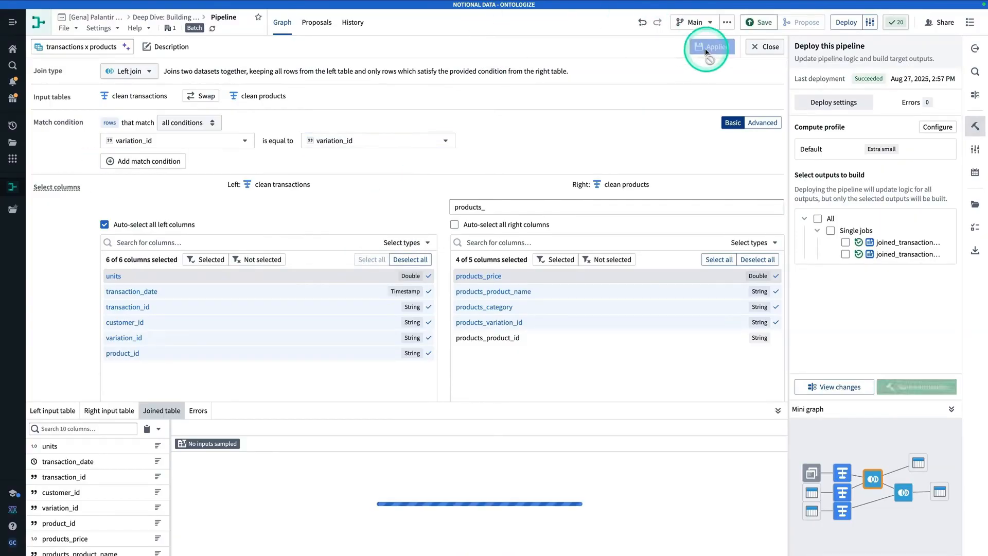
left_click(758, 49)
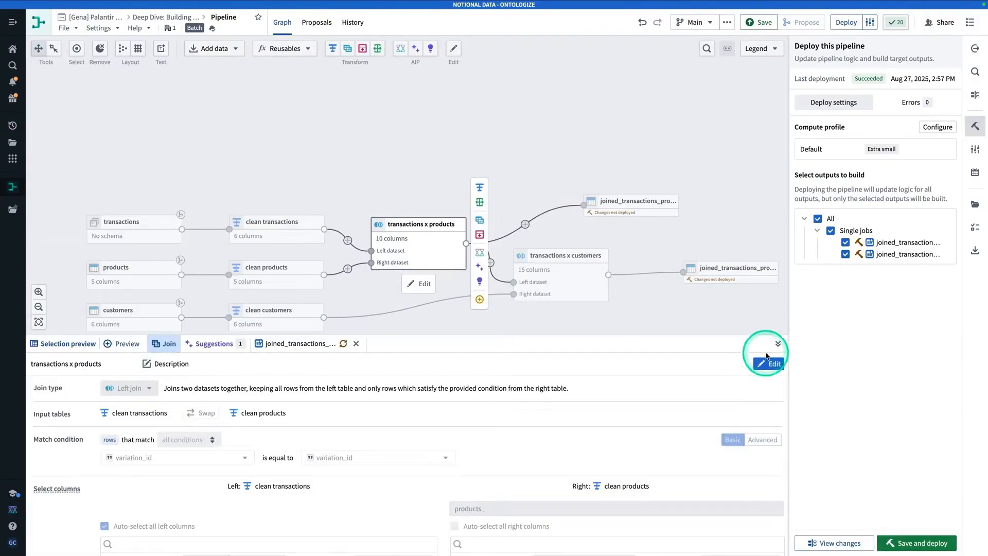
left_click(779, 345)
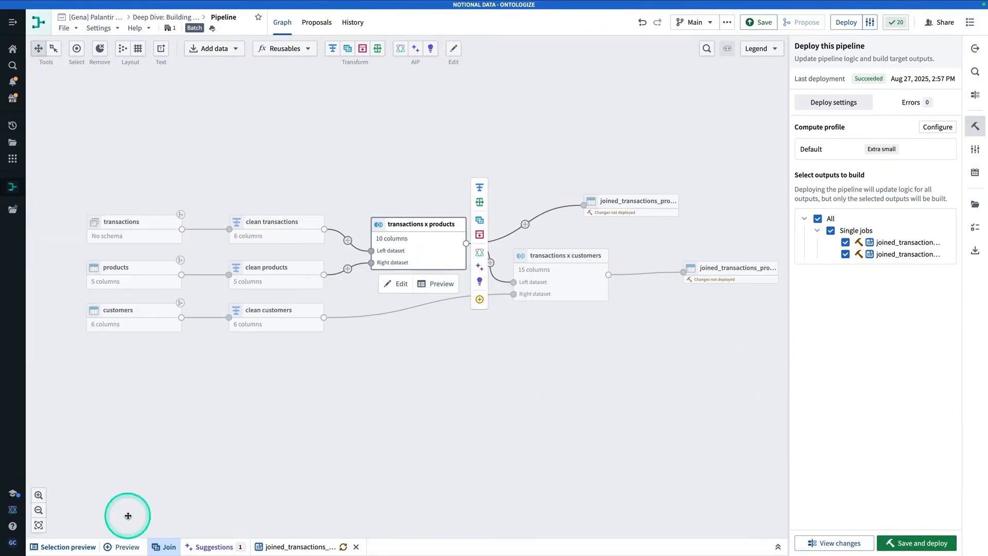
Step: Preview the transactions x products join's rows, then switch to the course and open the "Create an Operationally Valuable Dataset" lesson
left_click(69, 547)
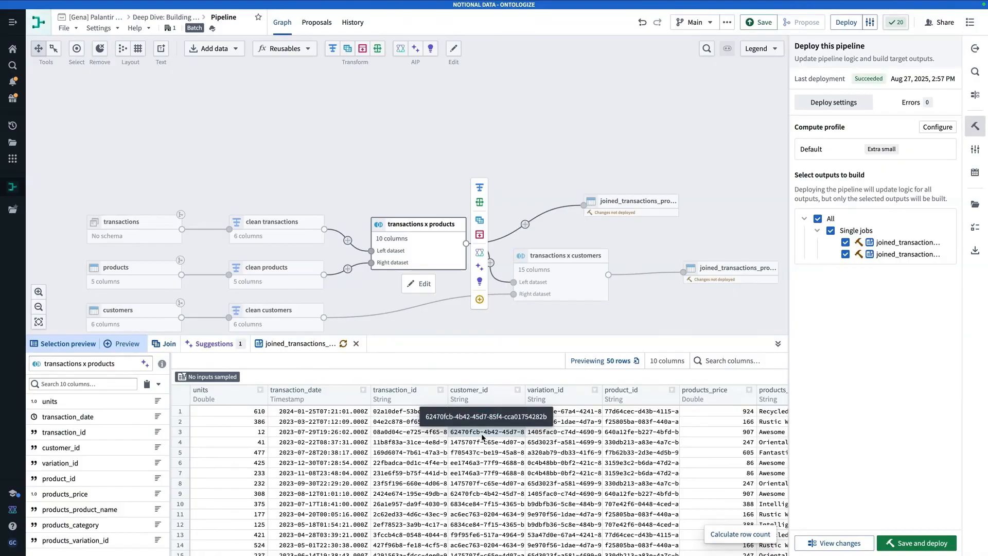
left_click(442, 387)
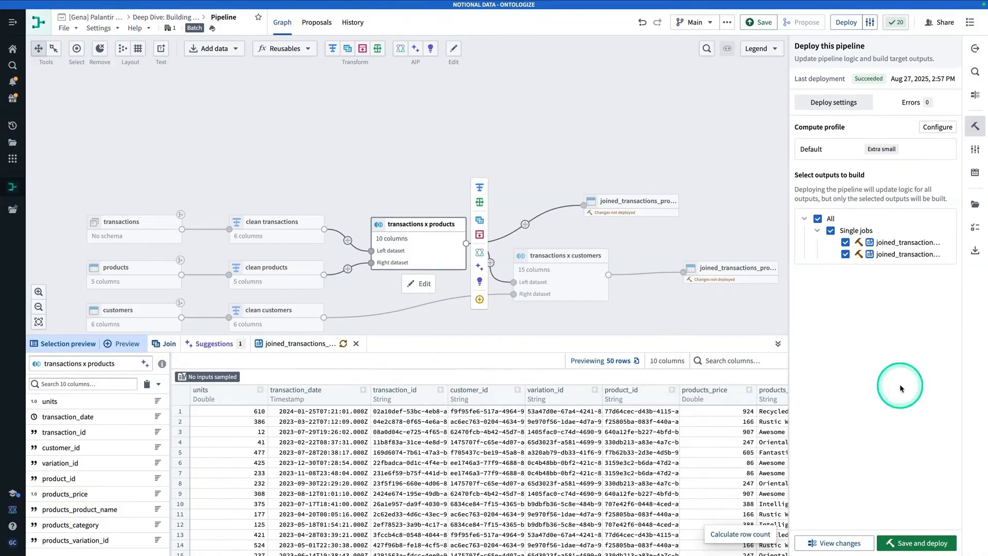
left_click(778, 343)
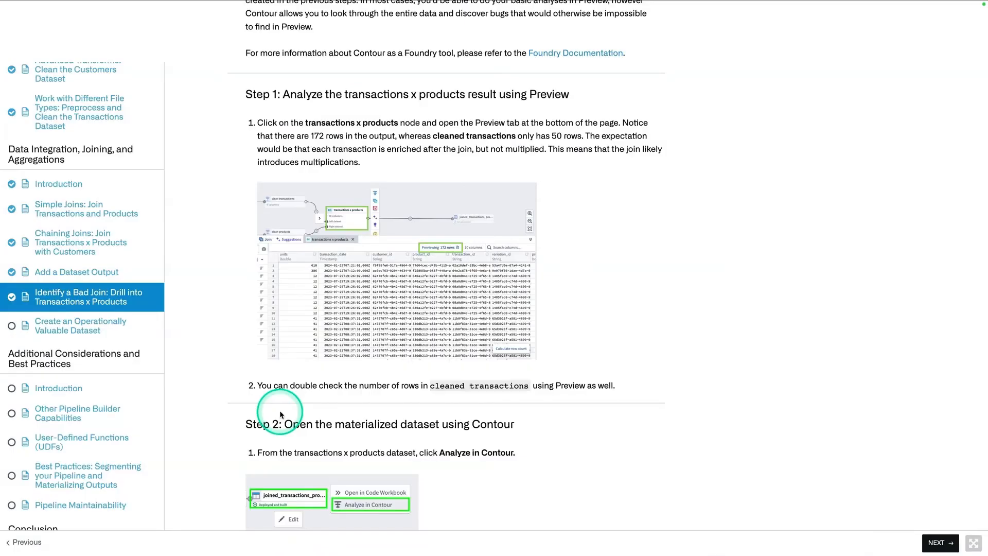
left_click(78, 323)
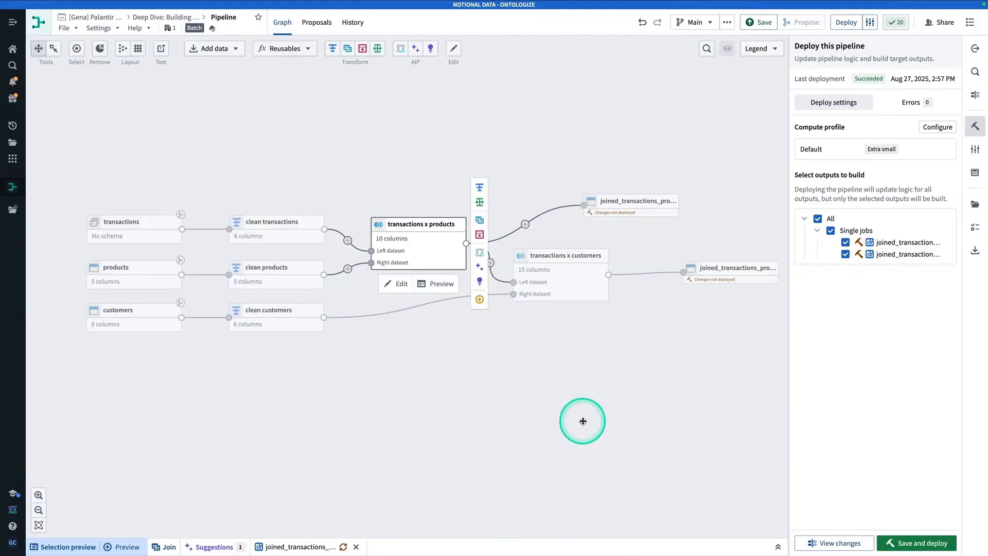
Step: Add a transform to the transactions x customers join and name it "customer lifetime value"
left_click(585, 285)
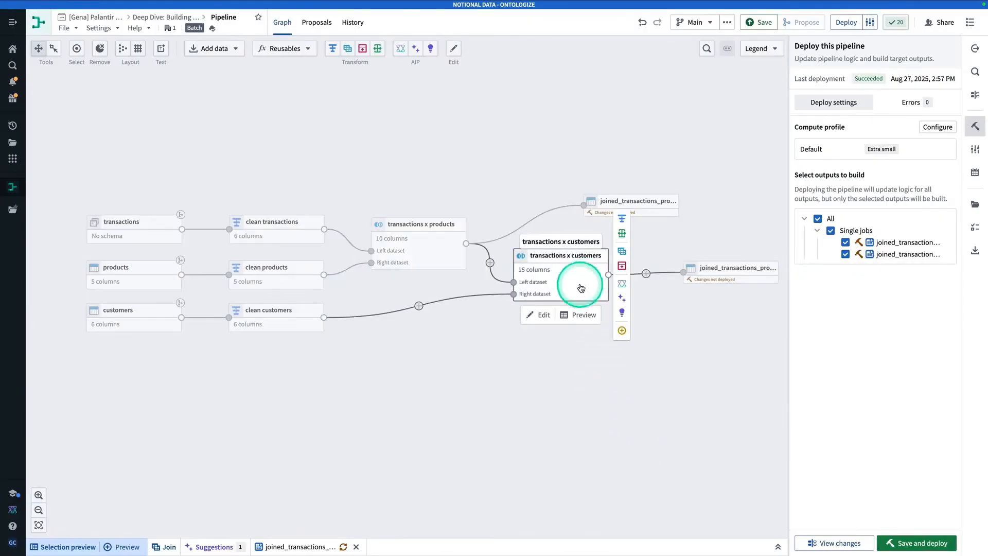
left_click(627, 225)
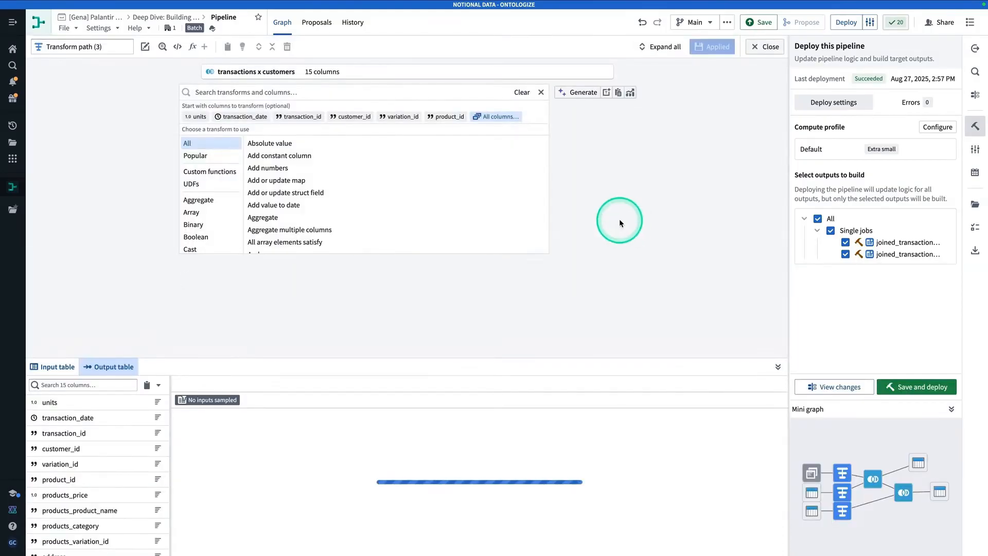
left_click(89, 46)
type("cust")
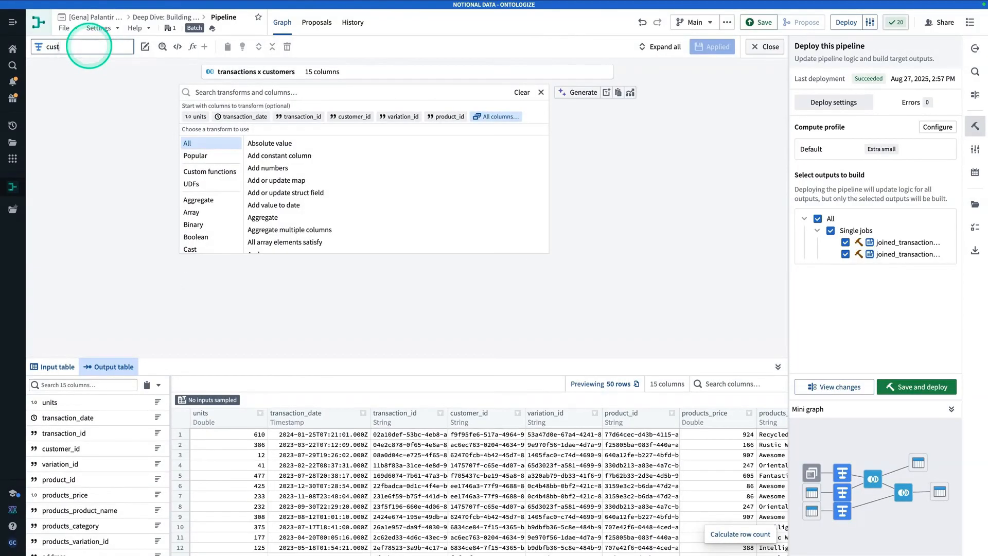
type("omer lifetime value")
key("Return")
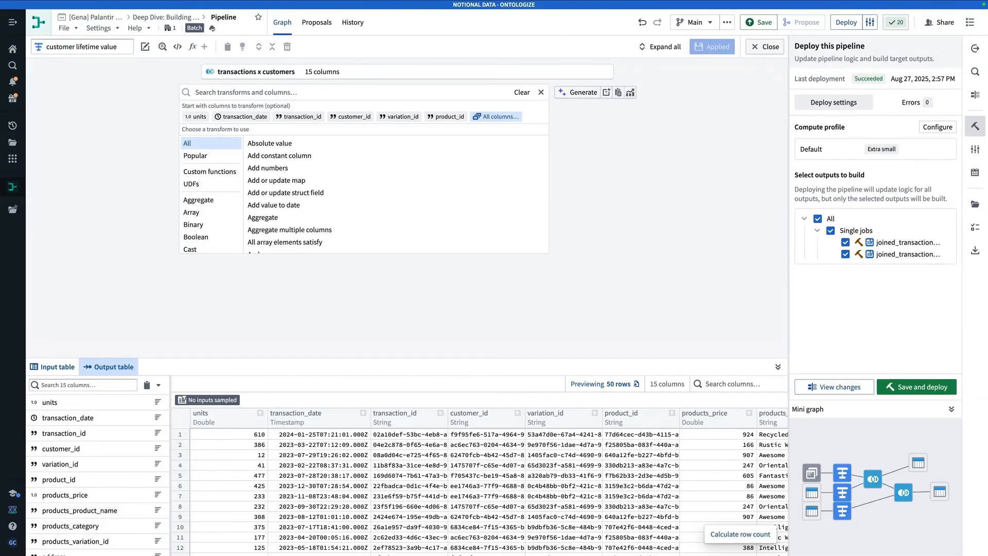
Step: Add a Multiply numbers transform of units and products_price with the output column "revenue", and apply it
left_click(306, 89)
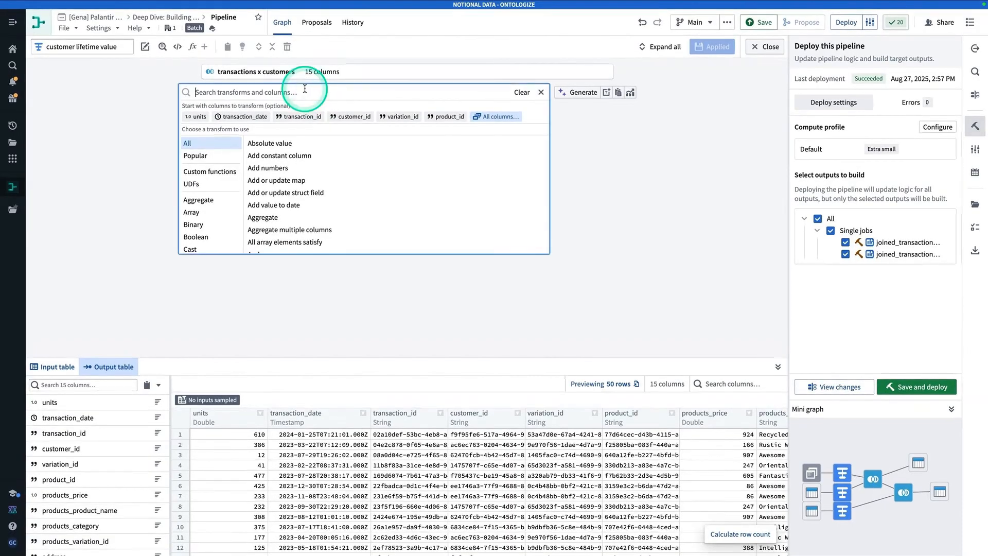
type("multi")
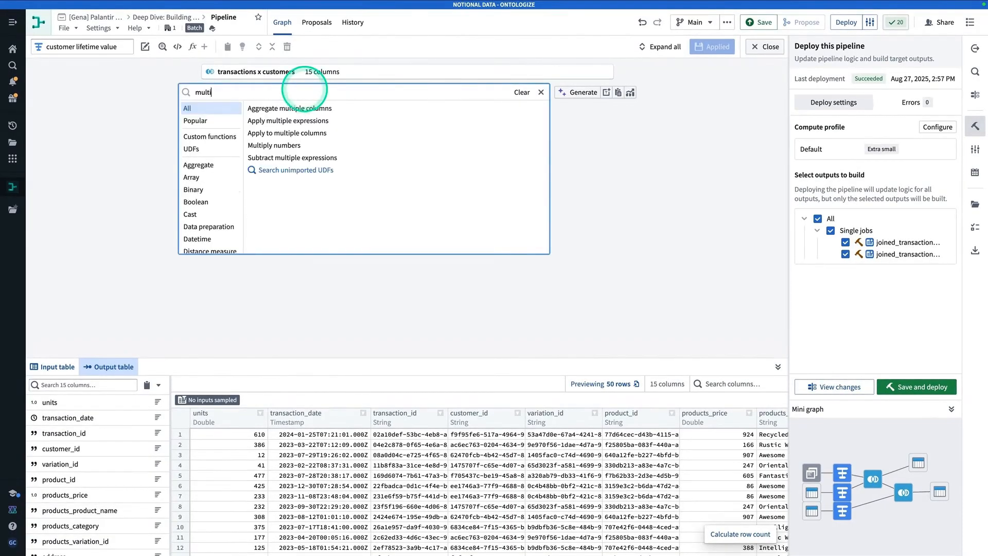
left_click(278, 145)
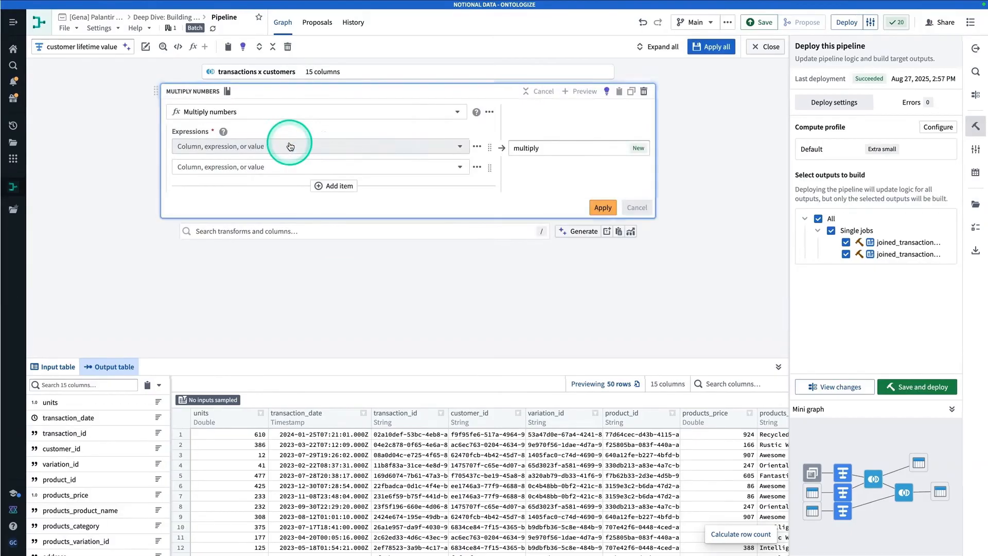
left_click(238, 147)
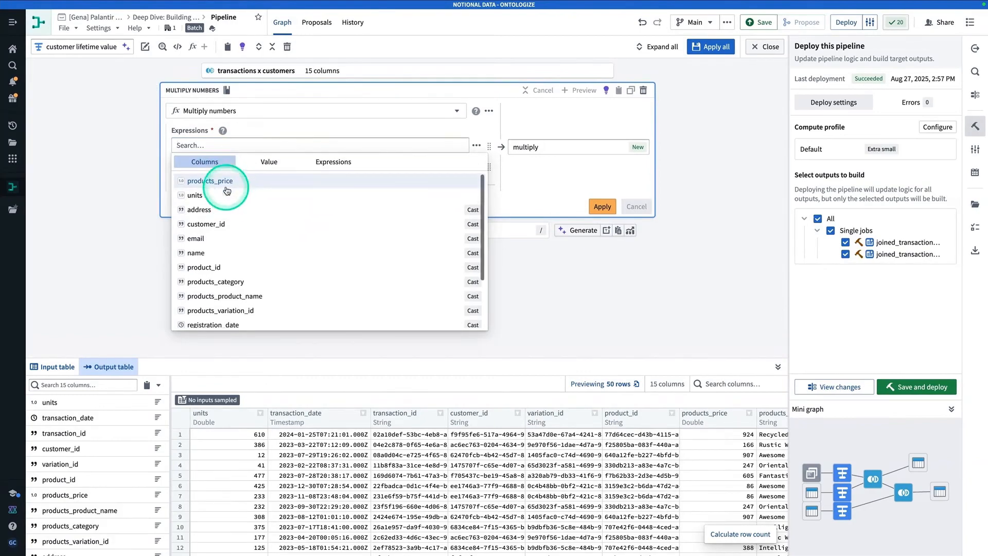
left_click(224, 196)
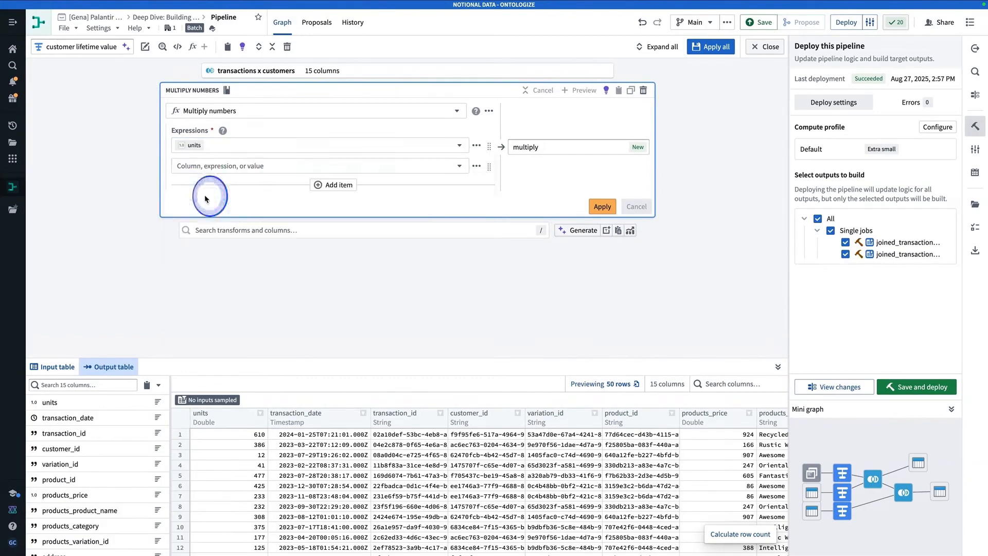
left_click(242, 166)
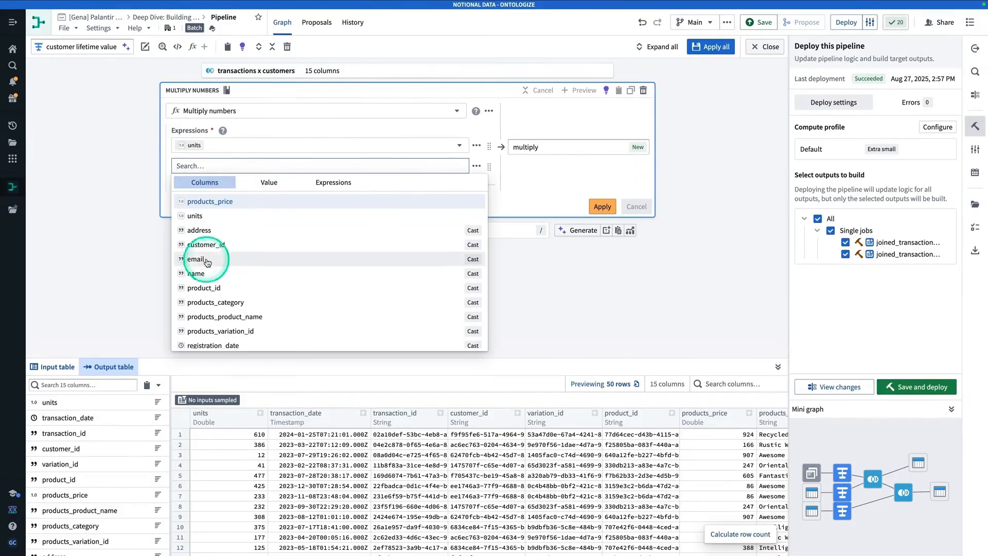
left_click(219, 203)
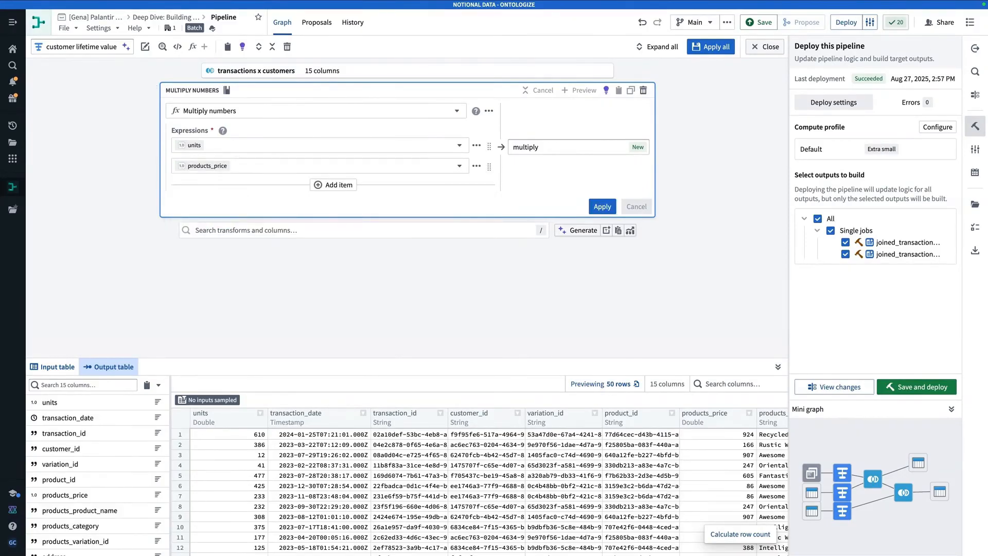
left_click(573, 145)
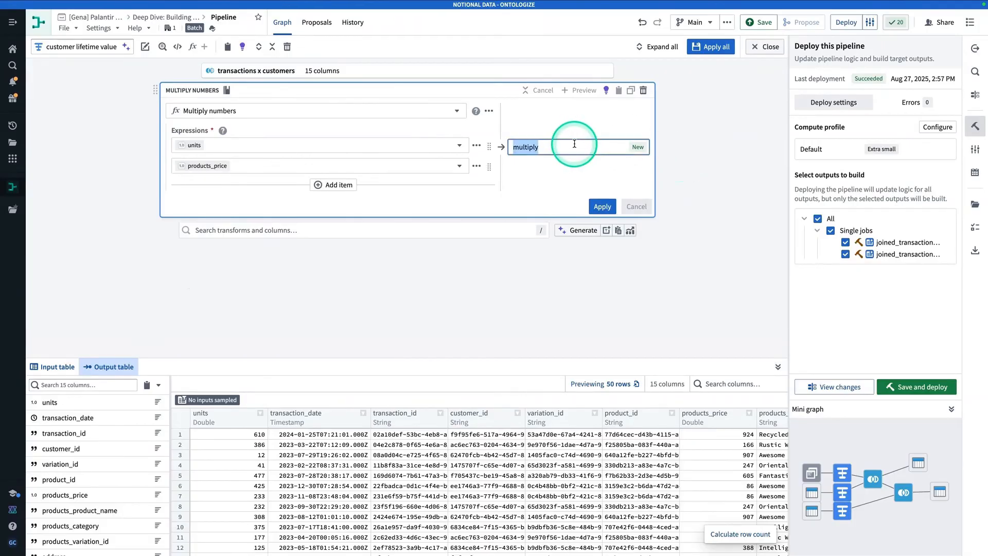
type("revenue")
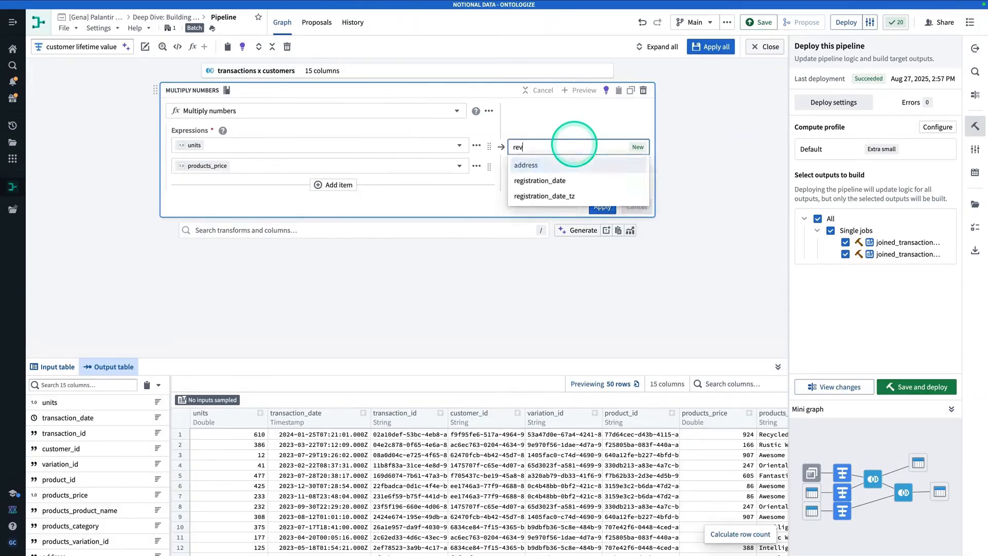
left_click(602, 206)
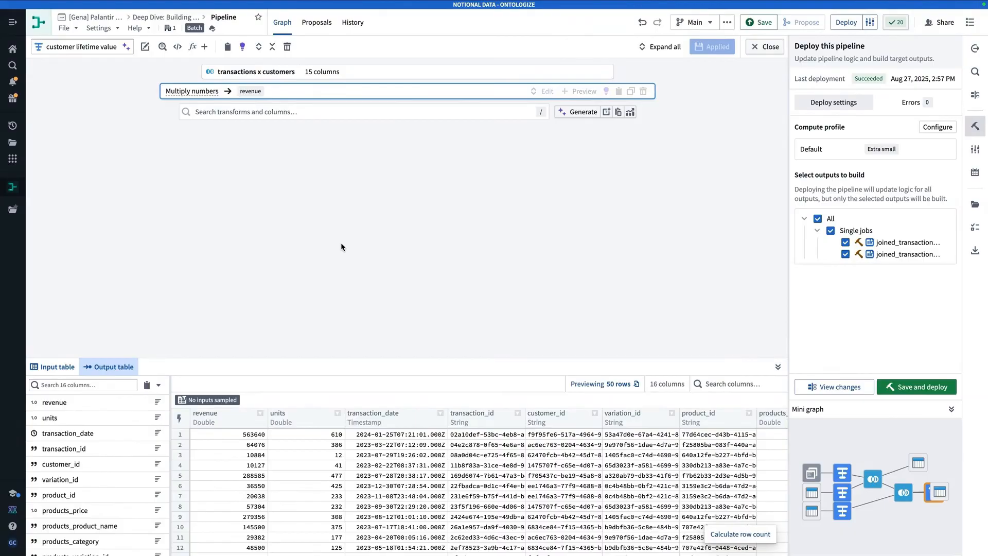
Step: Add an Aggregate transform below the multiplication, grouped by customer_id, name and address
left_click(320, 118)
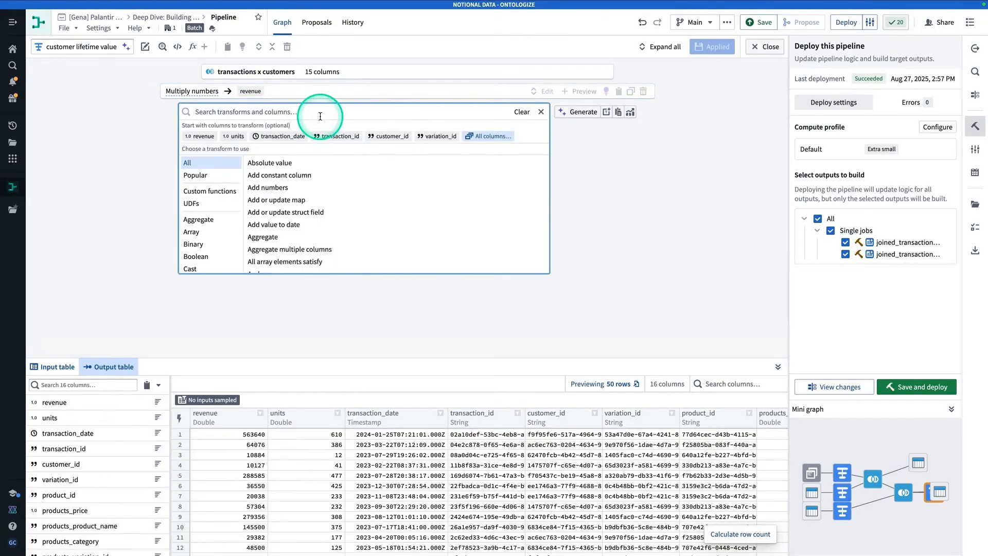
type("agggre")
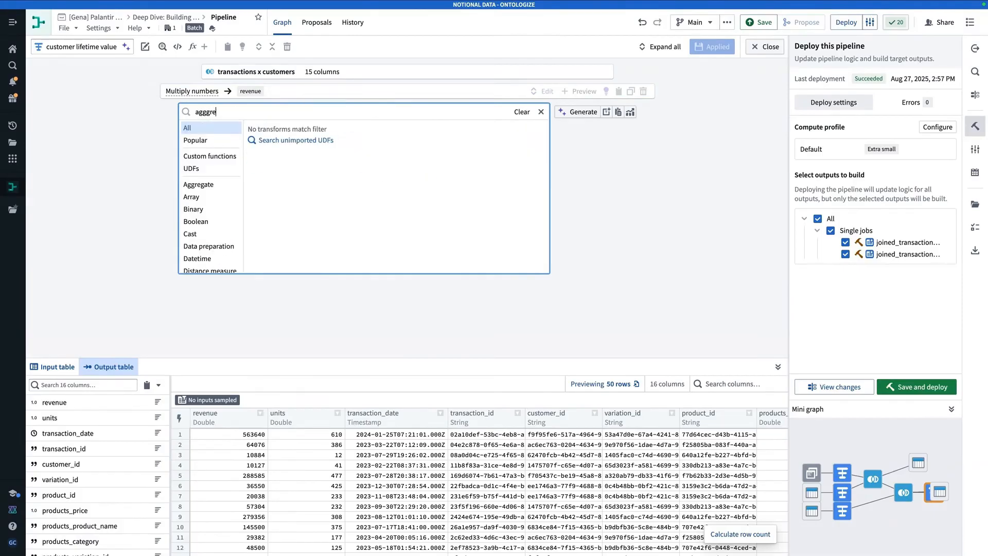
key("BackSpace")
key("BackSpace")
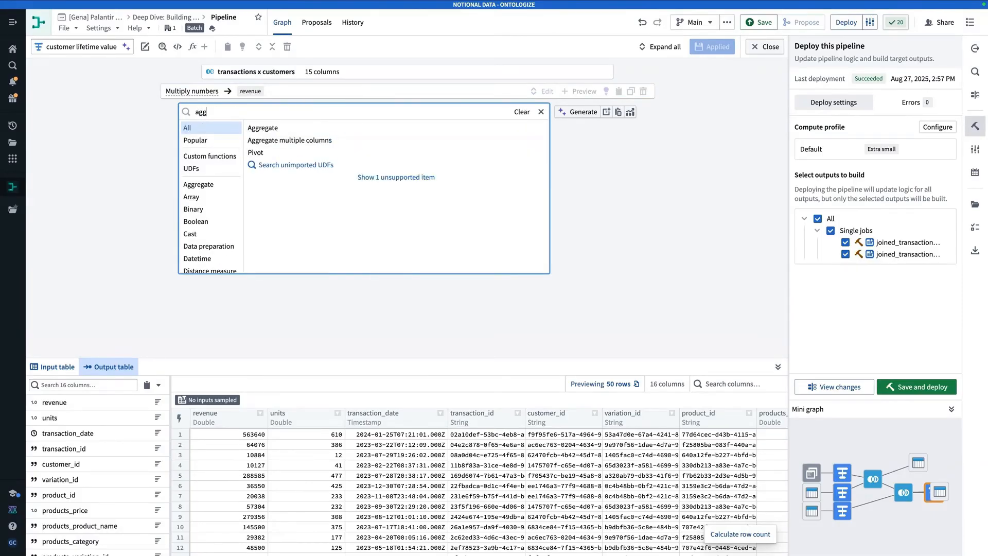
left_click(337, 128)
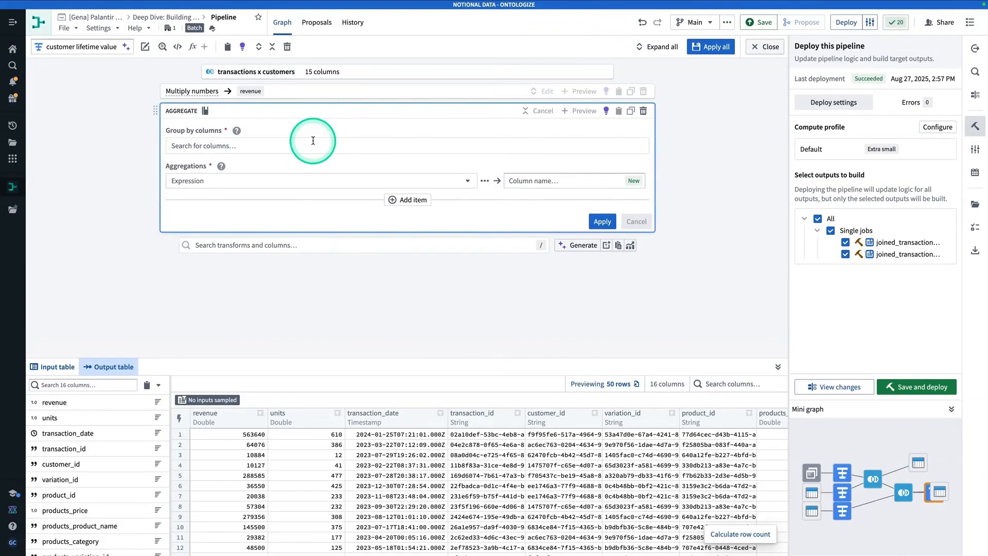
left_click(313, 141)
left_click(192, 241)
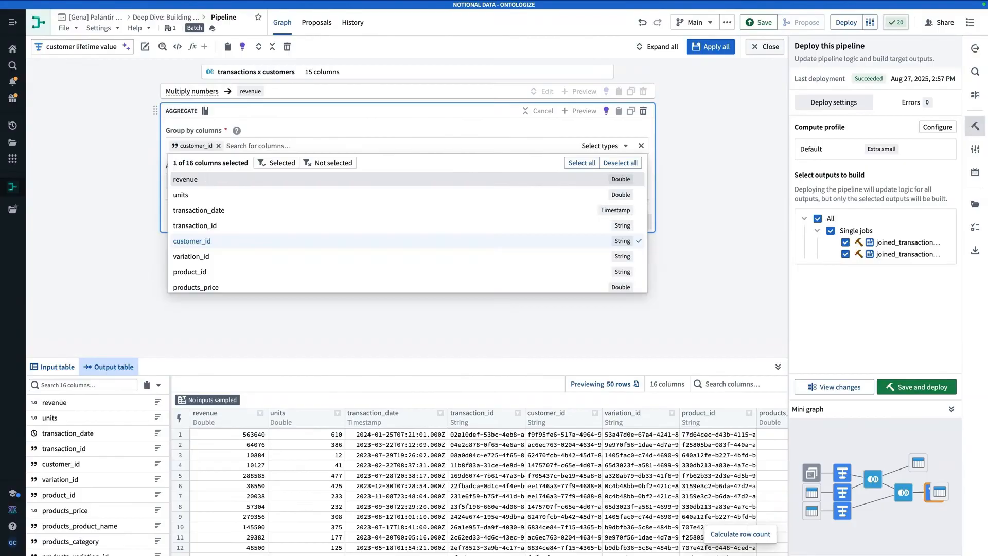
type("nam")
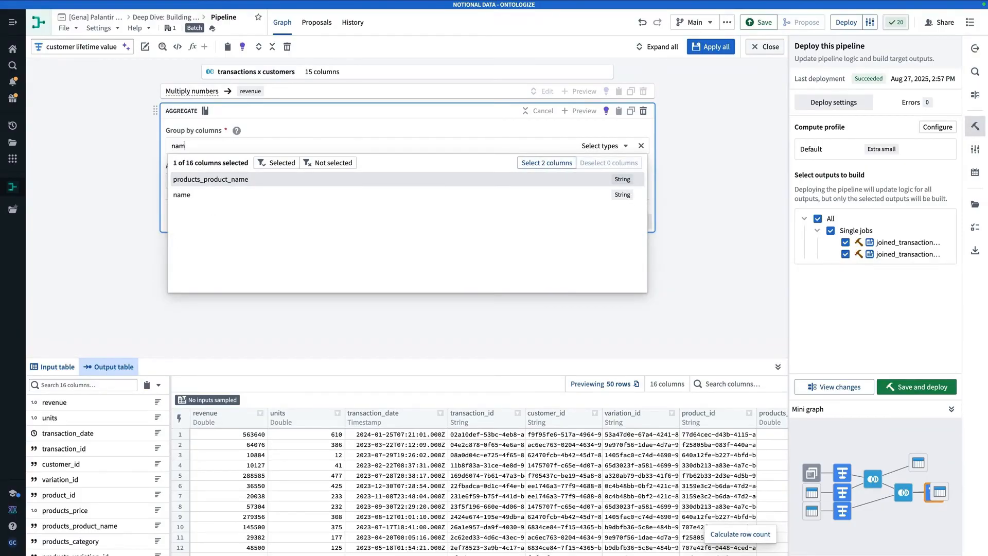
left_click(181, 195)
type("add")
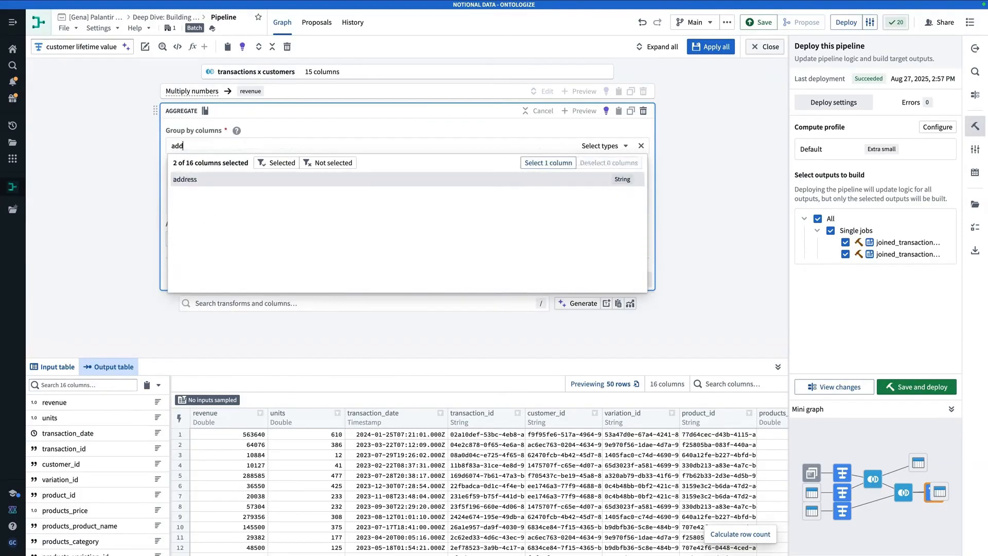
key("Return")
left_click(348, 128)
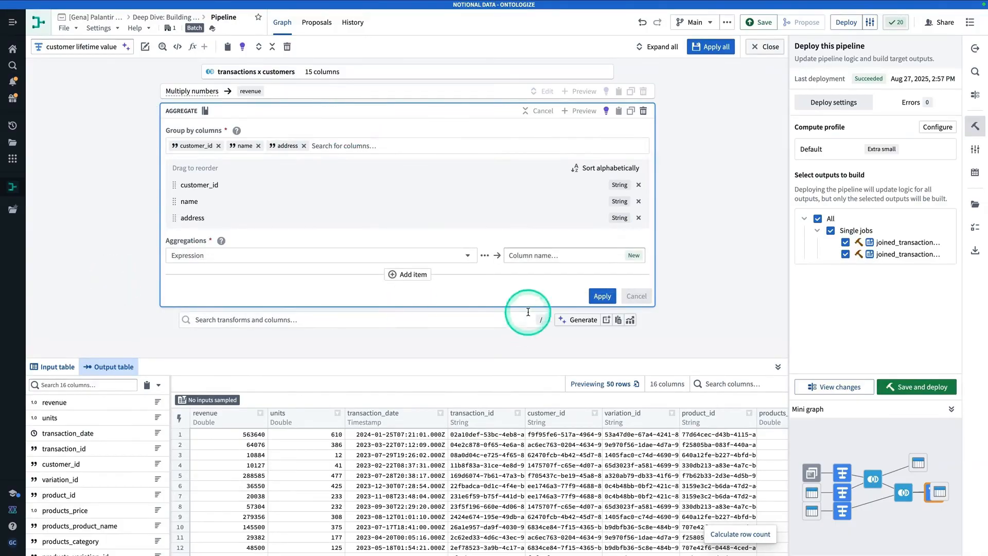
Step: Set the aggregation to the Sum of revenue, replacing the revenue column, then apply it and return to the graph
left_click(390, 258)
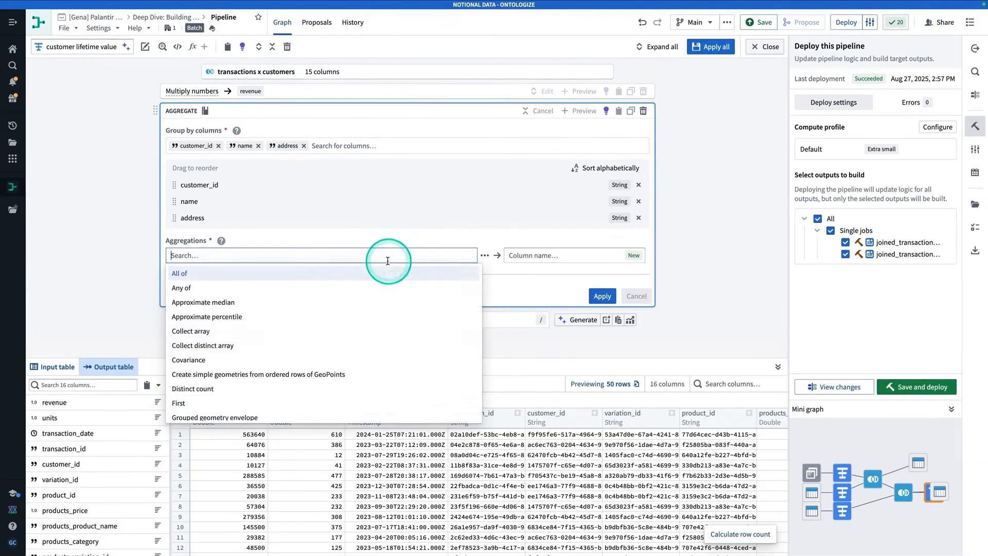
scroll(329, 347, "down", 2)
scroll(205, 403, "down", 3)
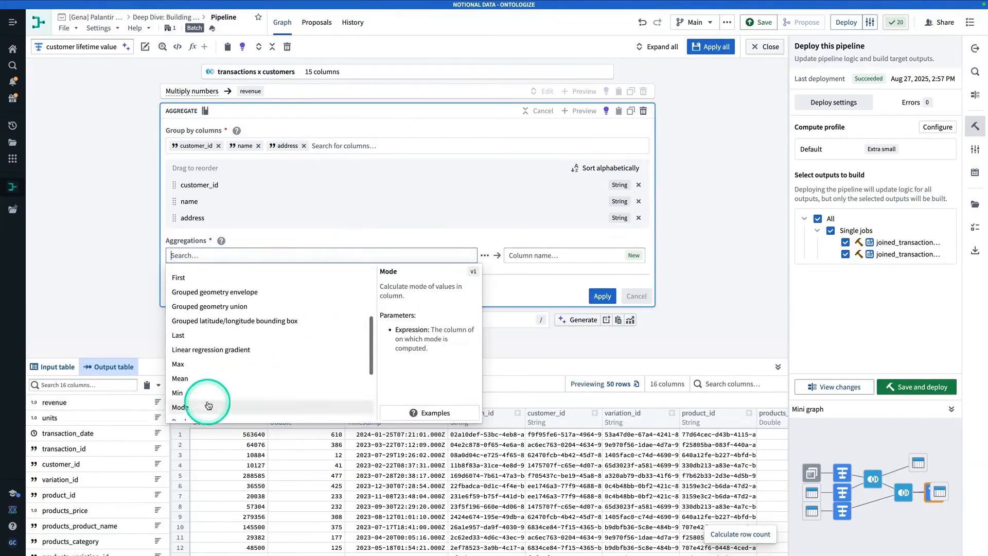
scroll(221, 334, "down", 3)
left_click(206, 393)
left_click(342, 289)
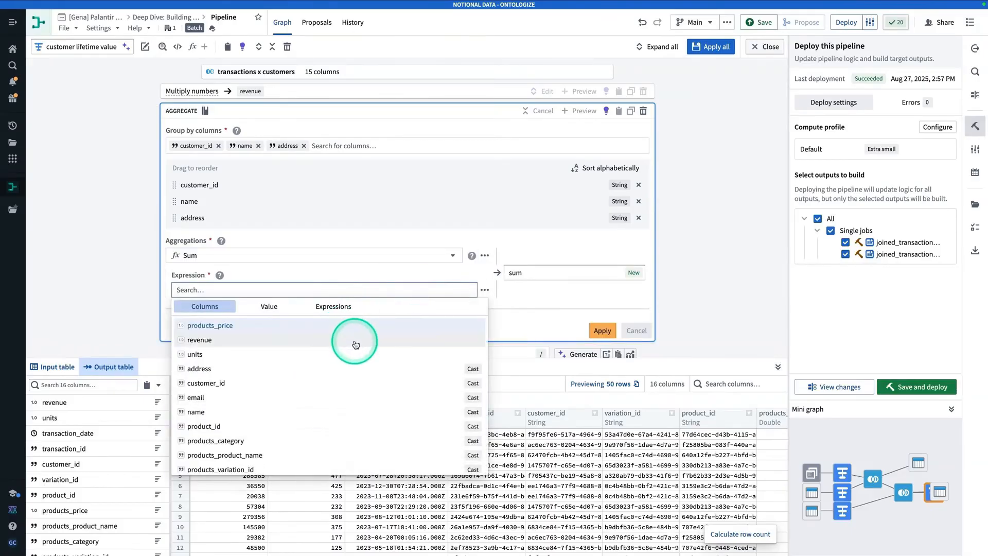
left_click(352, 341)
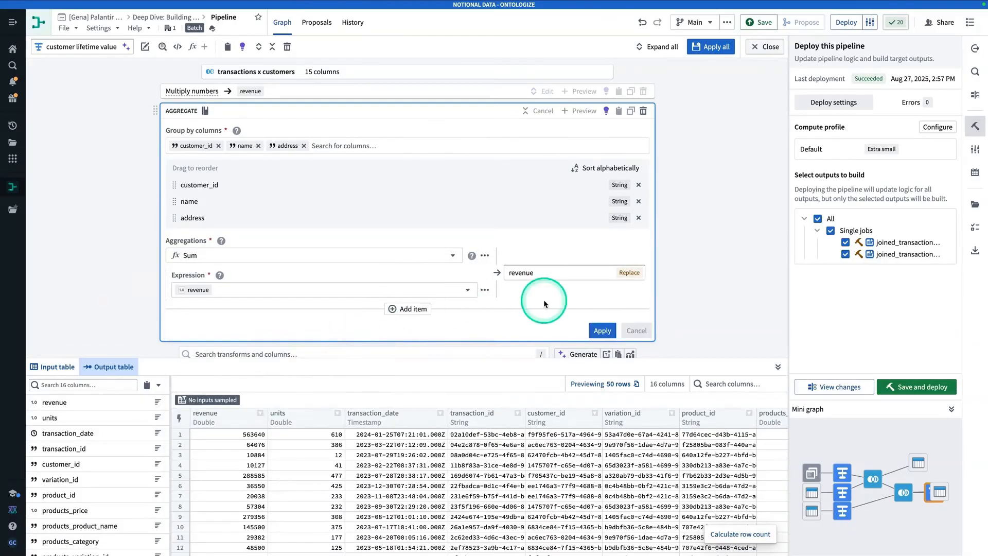
left_click(602, 332)
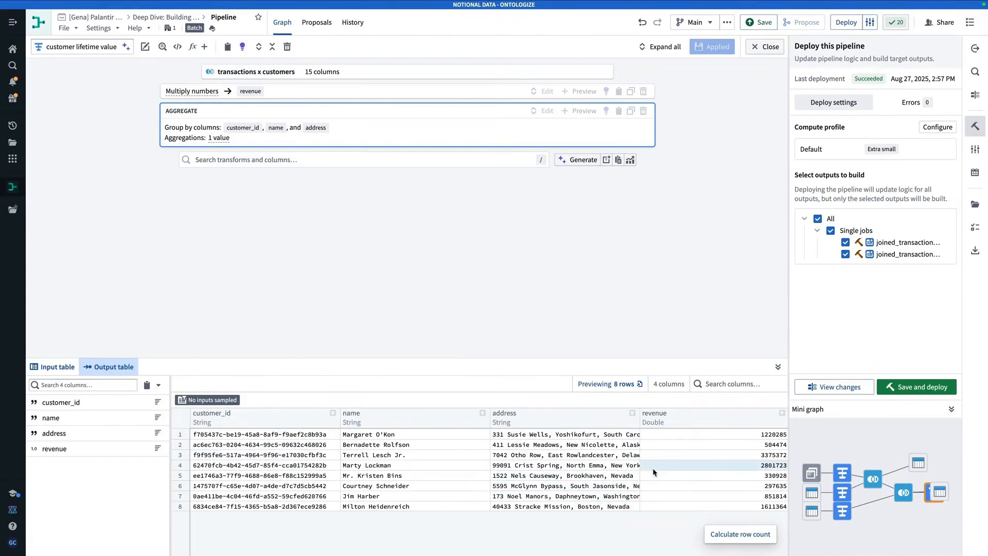
left_click(762, 48)
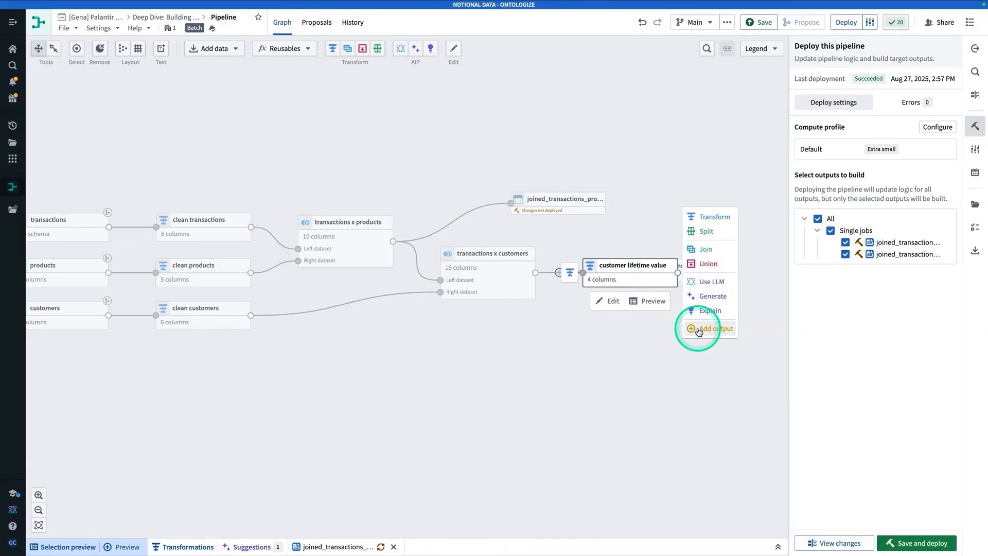
Step: Add a new dataset output to the customer lifetime value transform and name it "customer_lifetime_value"
left_click(699, 330)
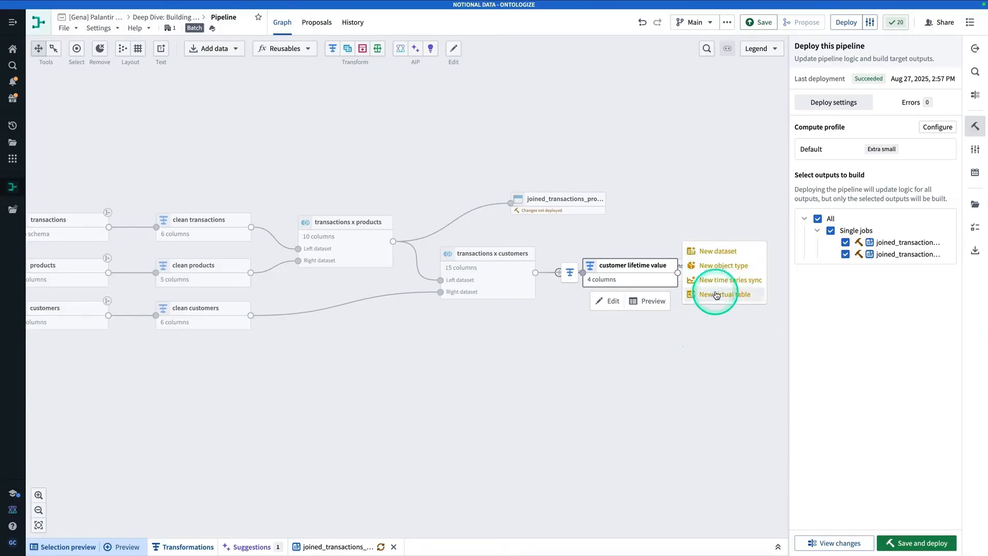
left_click(712, 256)
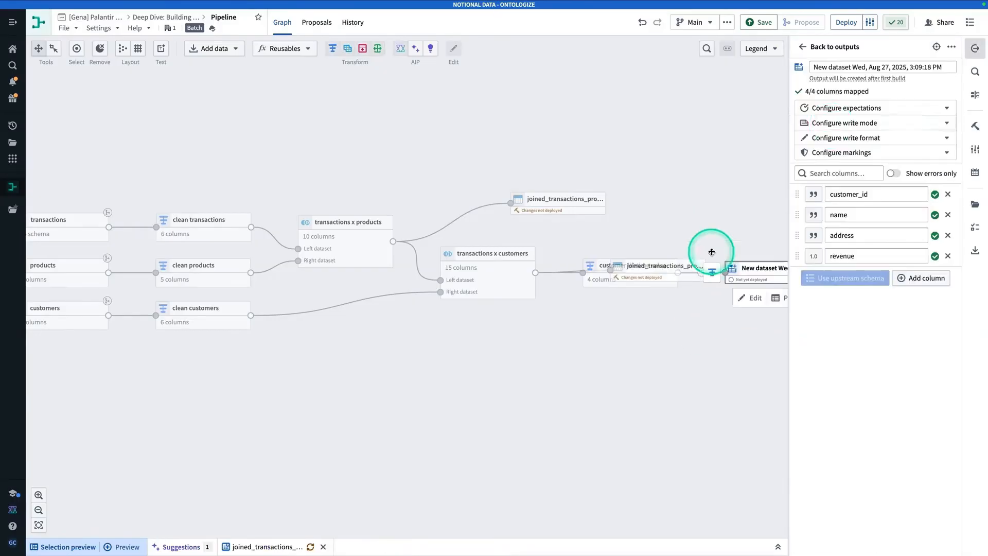
left_click(862, 68)
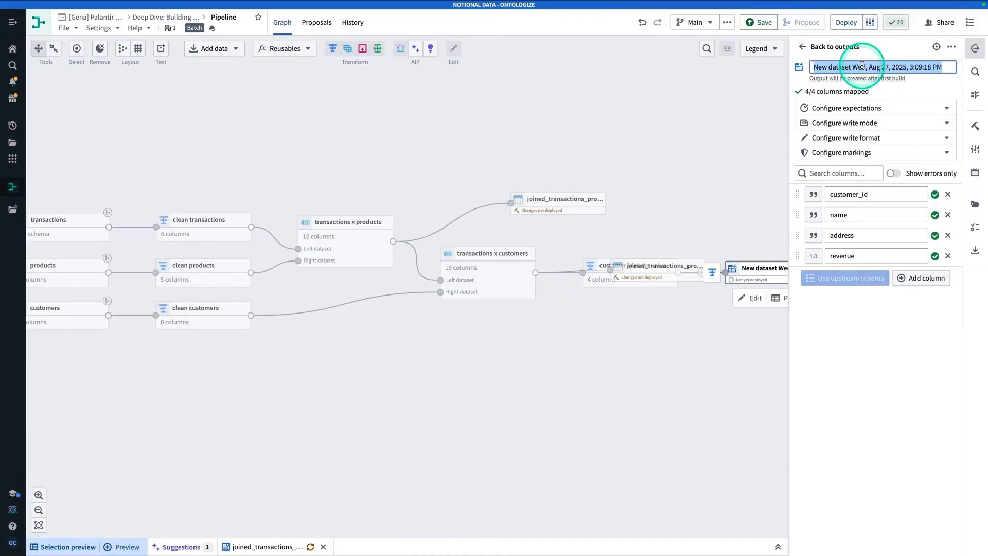
type("customer")
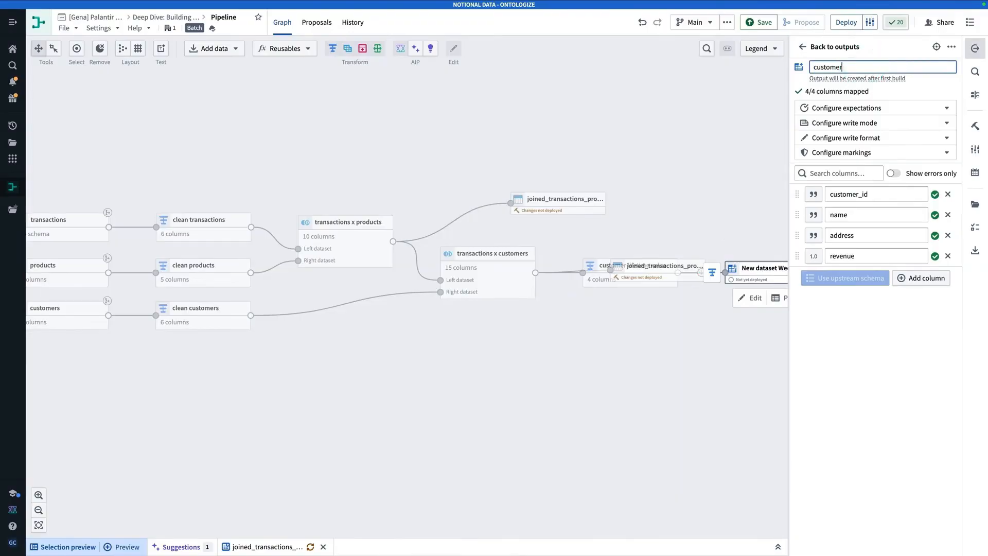
type("_lifetime_value")
Step: Save the pipeline, deploy it with all single-job outputs selected, and auto-arrange the graph layout
left_click_drag(678, 350, 533, 376)
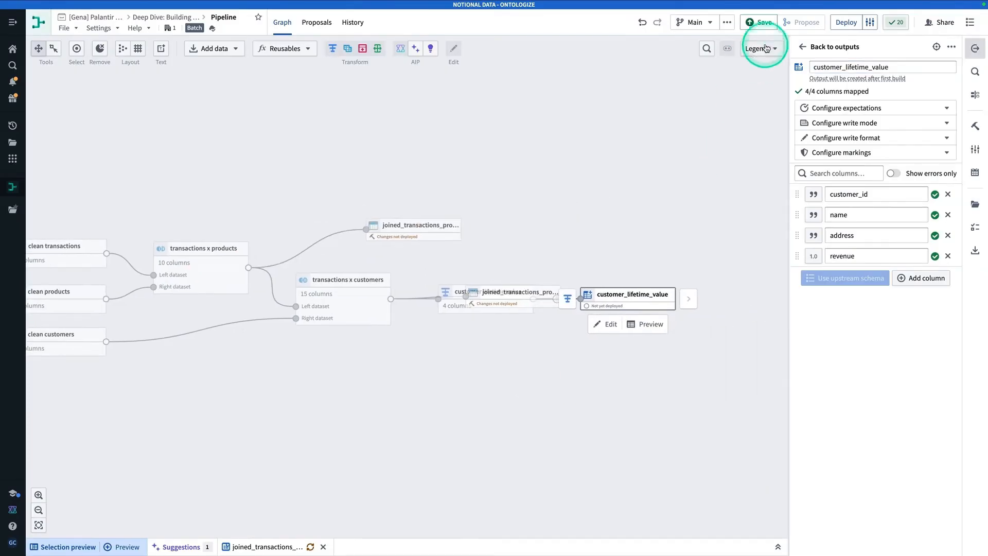
left_click(760, 23)
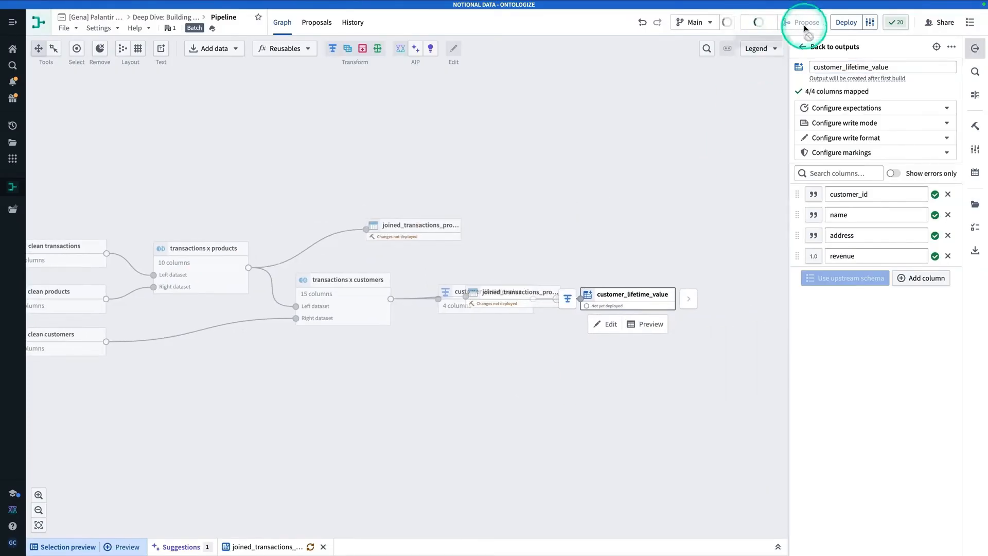
left_click(847, 22)
left_click_drag(492, 200, 570, 192)
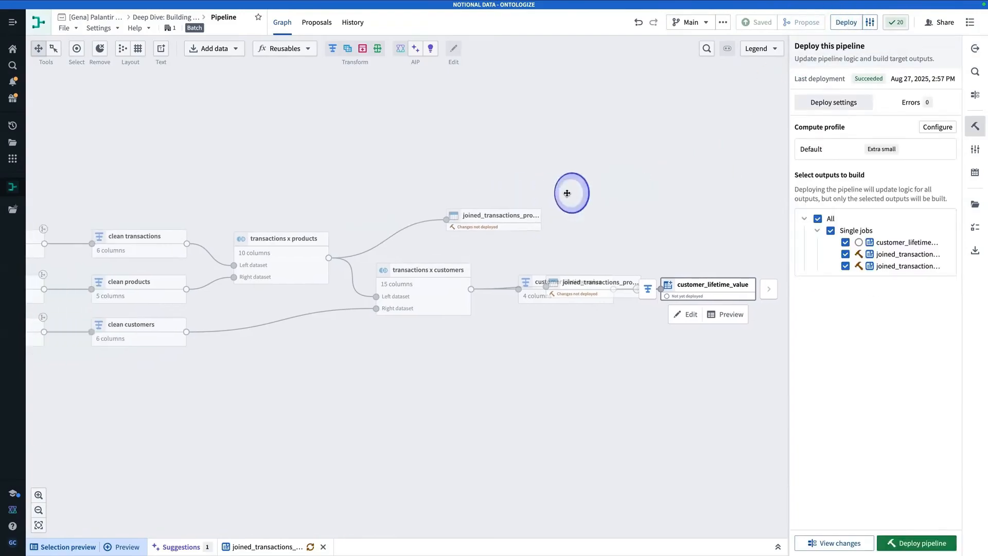
left_click(926, 544)
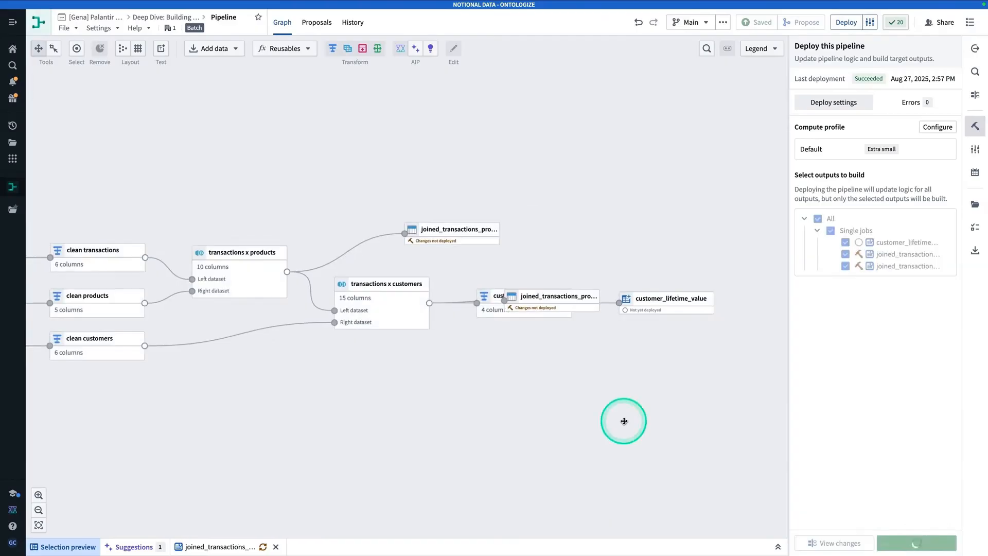
left_click_drag(284, 398, 421, 364)
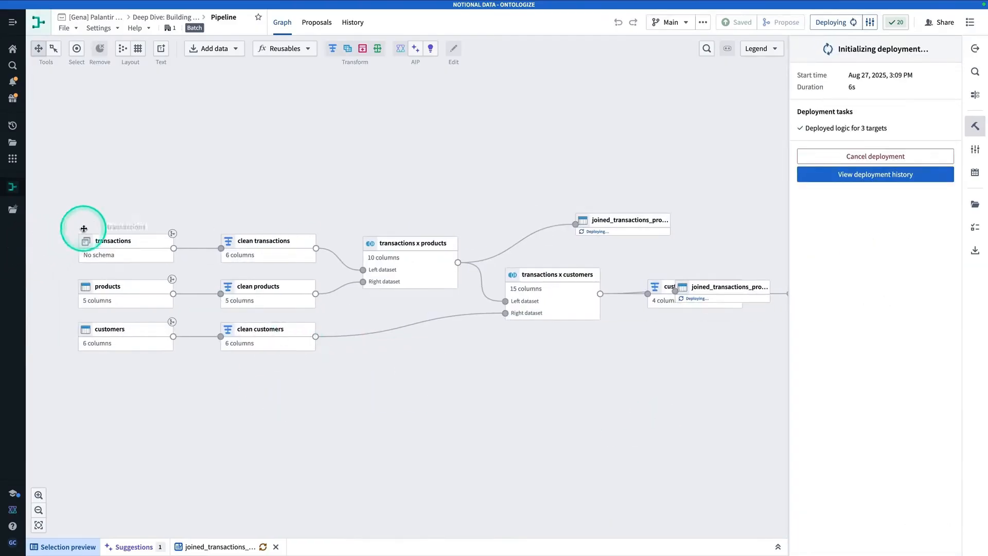
left_click(122, 51)
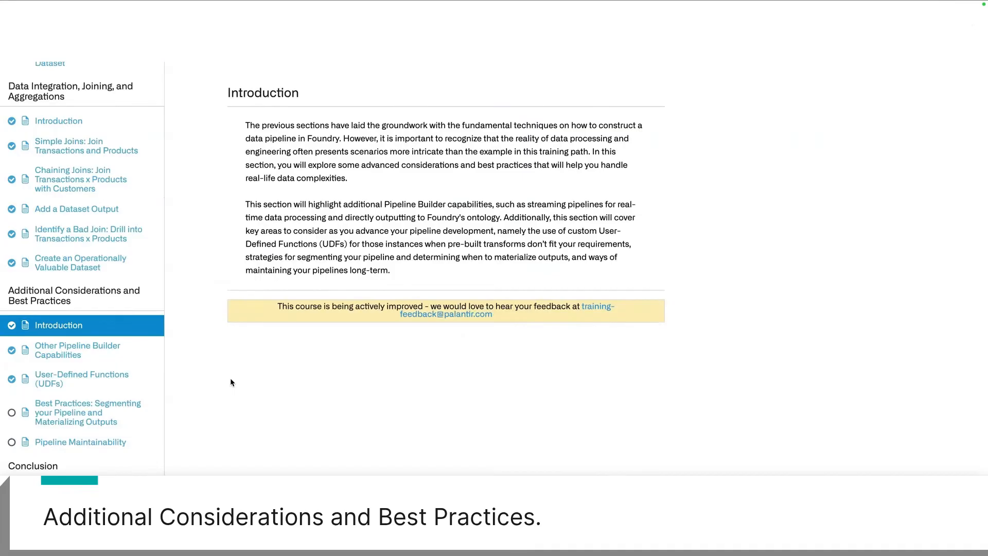
Step: In the Palantir Learn course, open the Other Pipeline Builder Capabilities lesson and read about streaming and outputting to ontology
left_click(60, 354)
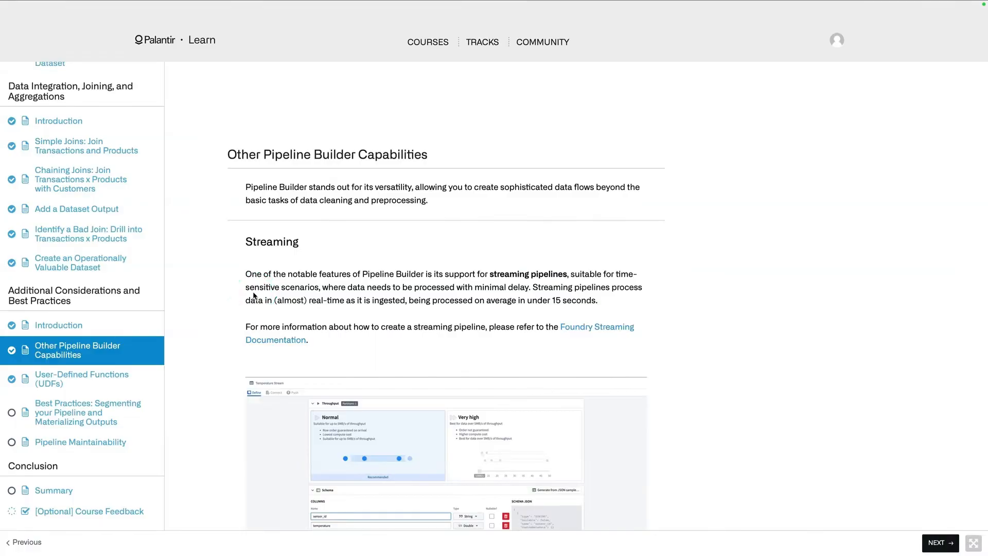
scroll(253, 296, "down", 1)
scroll(252, 296, "up", 1)
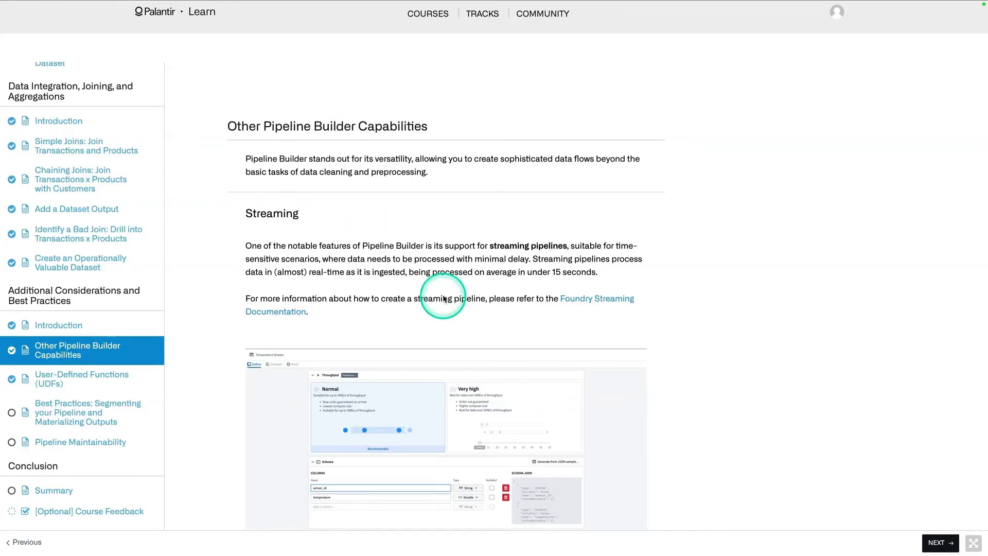
scroll(444, 299, "down", 7)
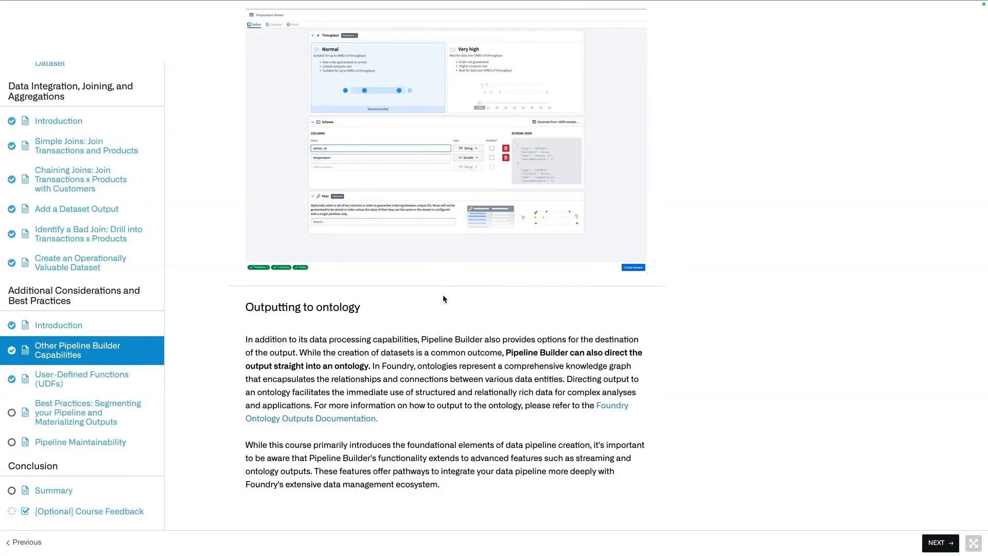
Step: Read the User-Defined Functions lesson and the best practices on segmenting the pipeline and materializing outputs
left_click(531, 279)
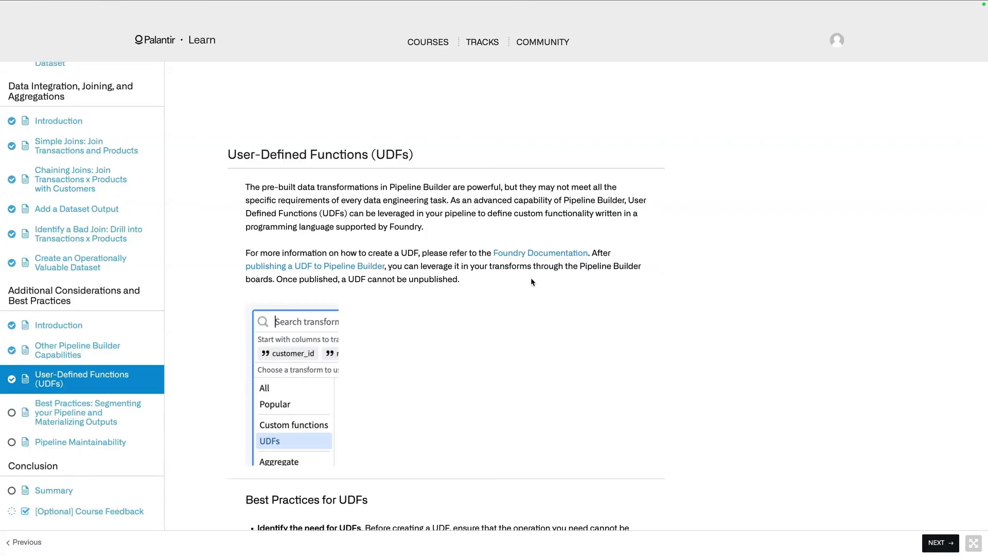
scroll(531, 282, "down", 1)
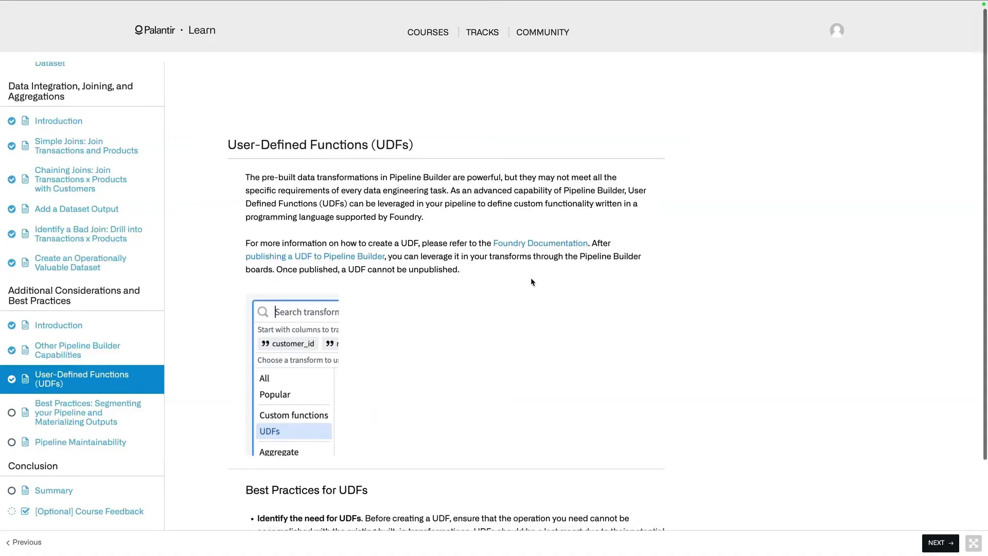
scroll(532, 282, "down", 3)
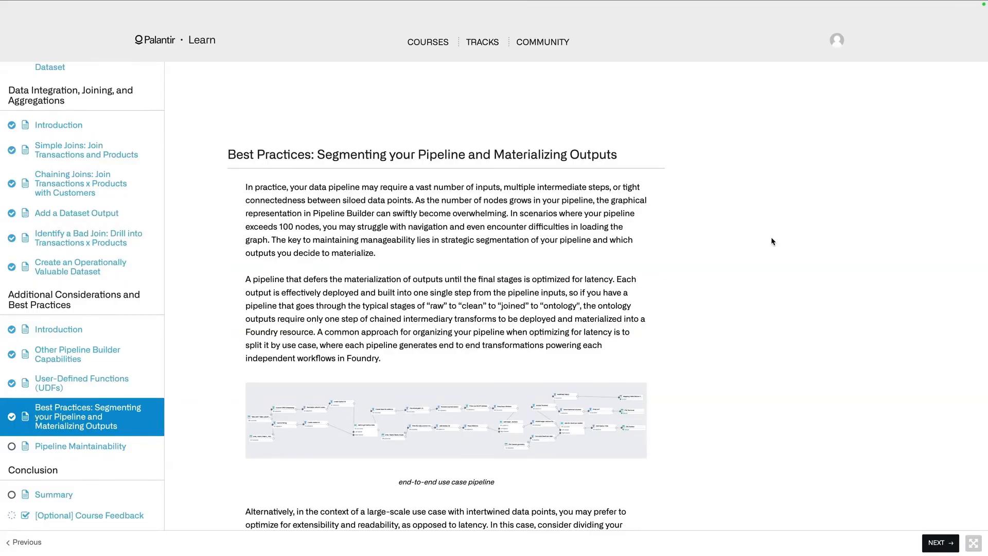
scroll(772, 238, "down", 8)
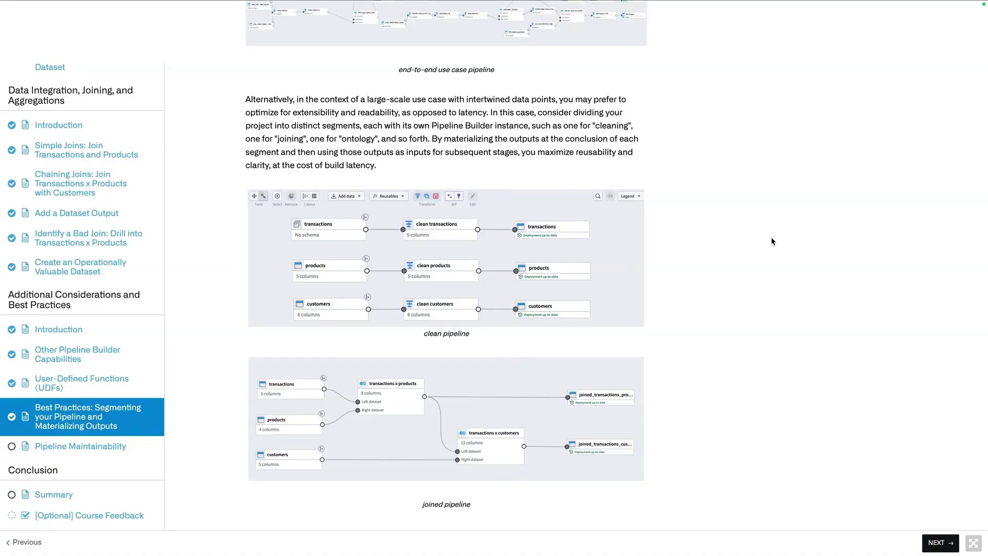
scroll(771, 241, "down", 5)
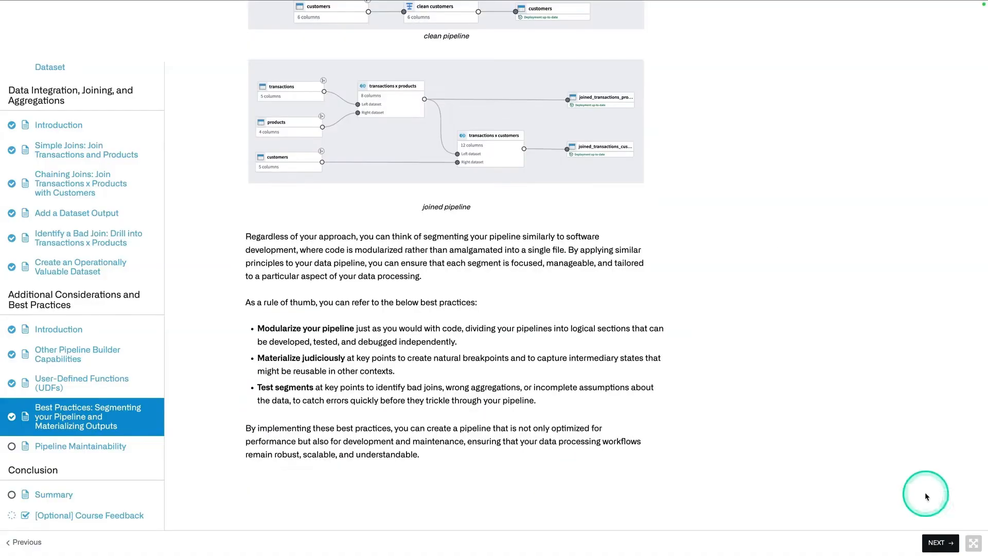
Step: Open the Pipeline Maintainability lesson and read its introduction and the Scheduling section
left_click(940, 542)
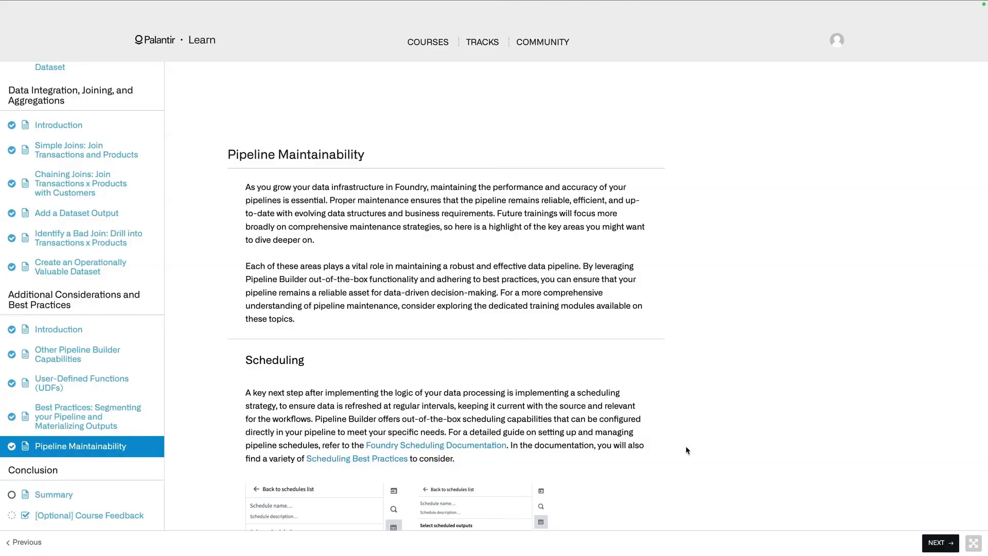
scroll(687, 447, "down", 5)
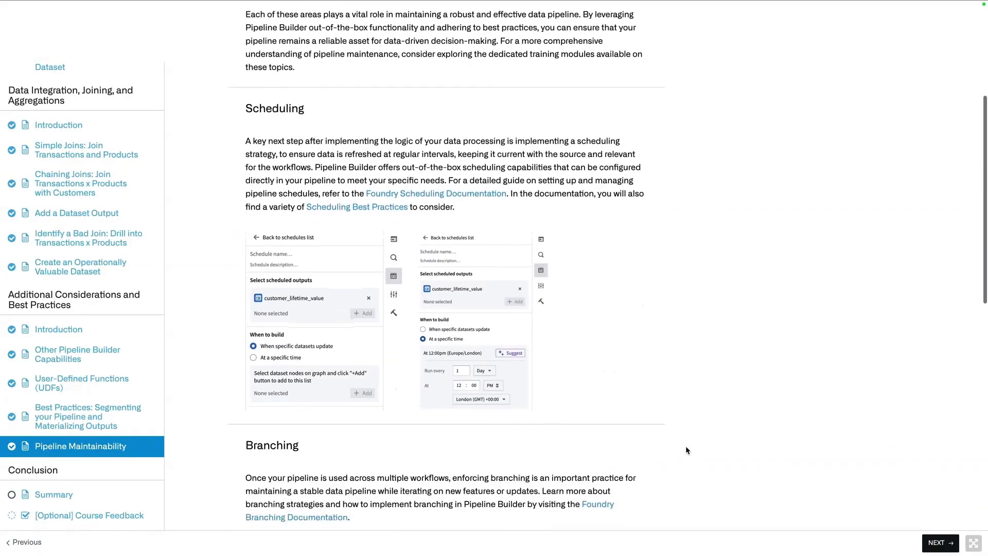
scroll(687, 448, "down", 5)
scroll(685, 446, "up", 7)
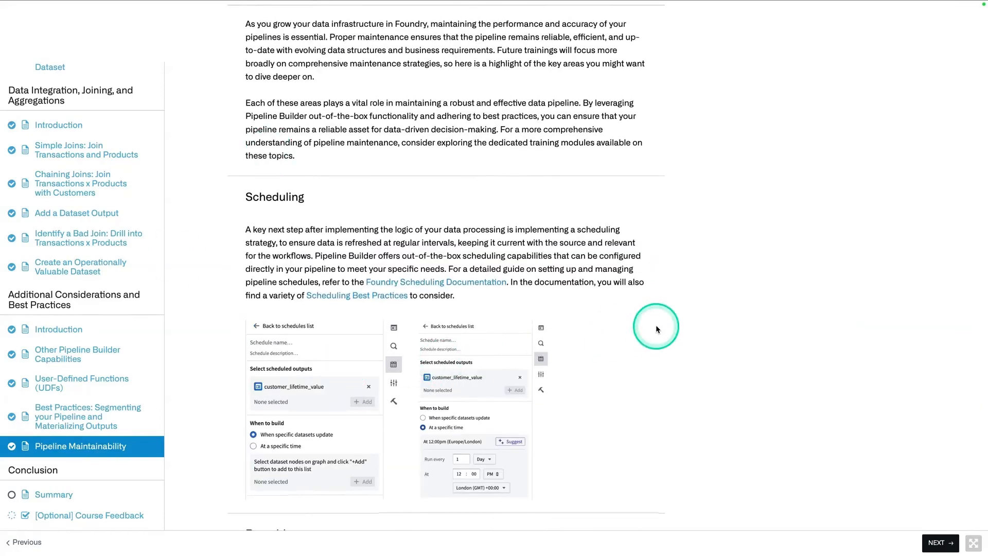
scroll(657, 329, "down", 2)
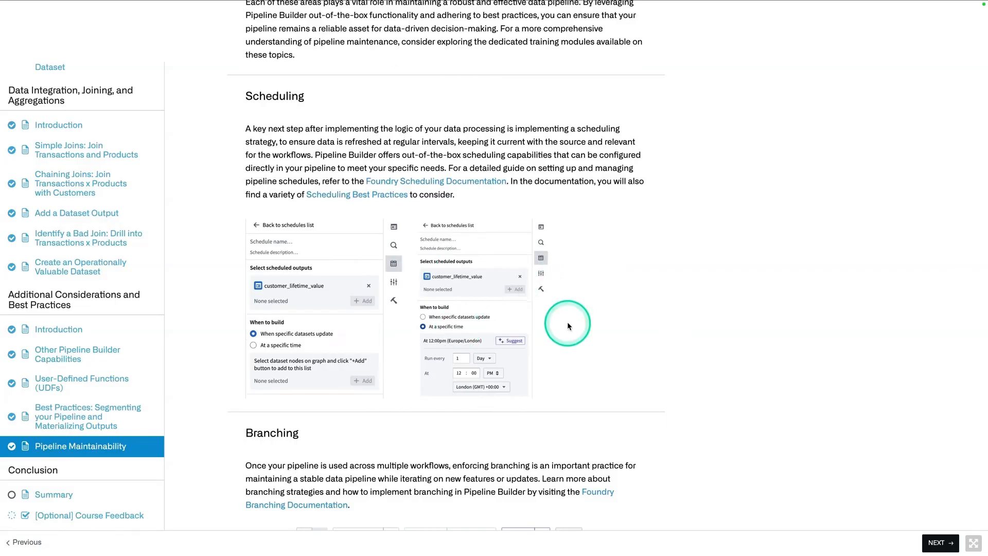
scroll(568, 323, "up", 1)
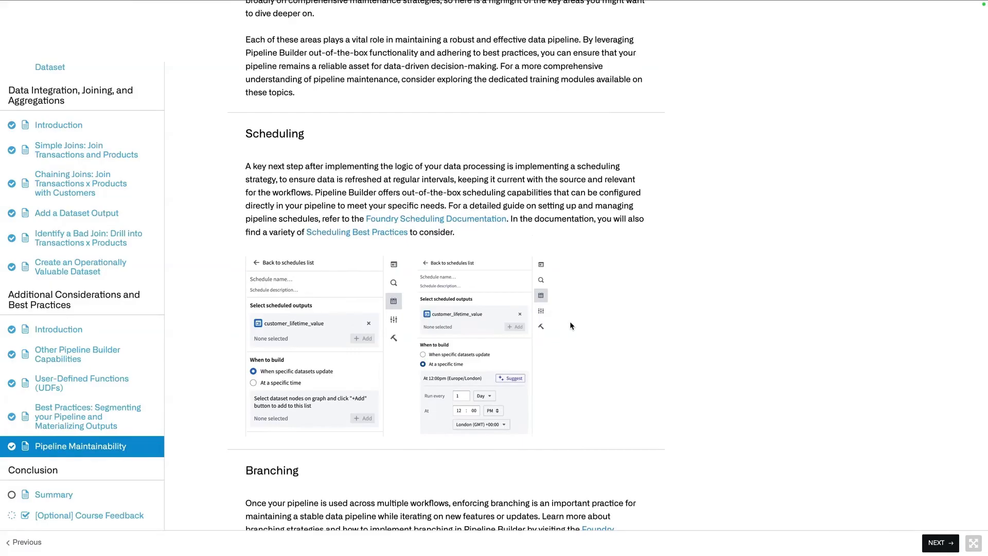
Step: Read the Branching, Data Expectations and Incremental Transforms sections of the Pipeline Maintainability lesson
scroll(570, 325, "down", 8)
left_click(743, 291)
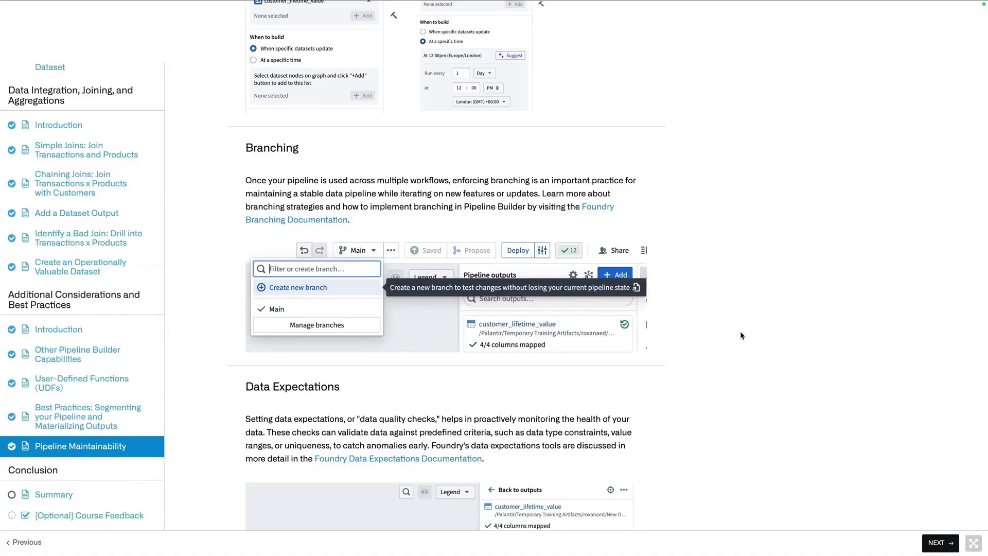
scroll(741, 336, "down", 1)
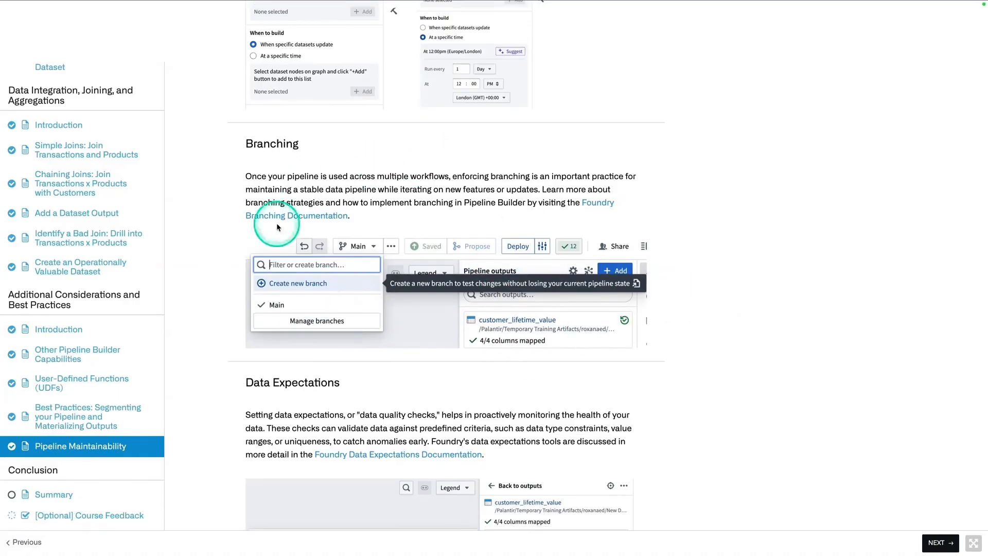
scroll(609, 319, "up", 1)
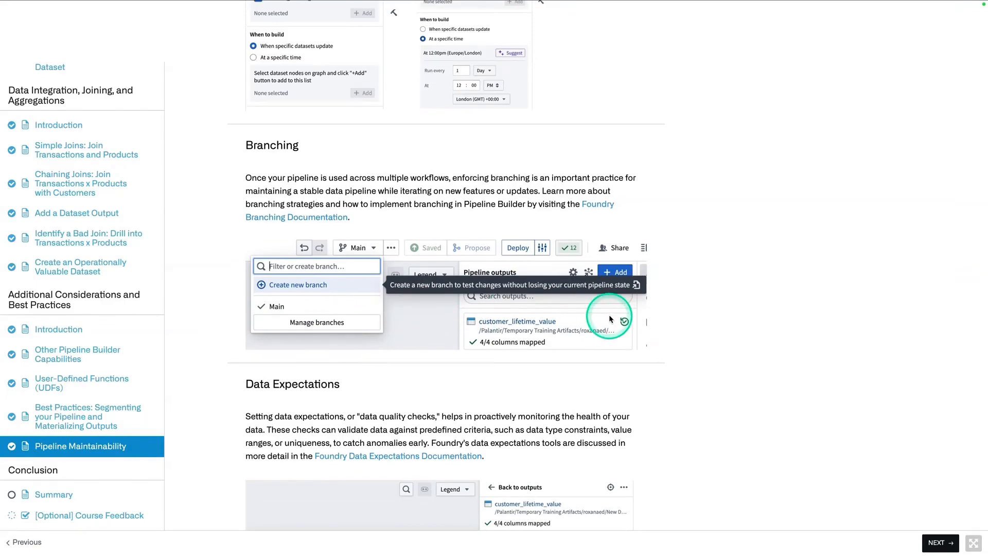
scroll(524, 231, "down", 5)
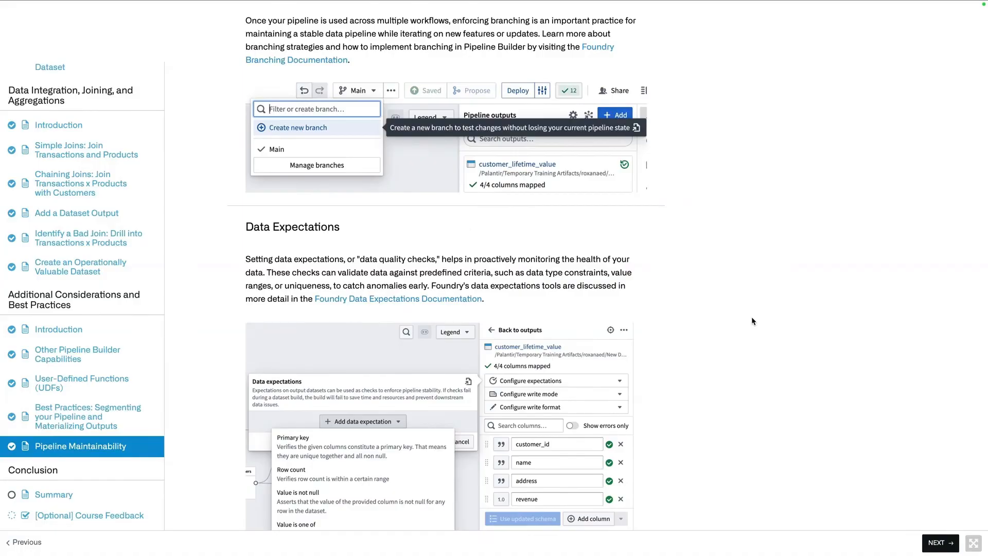
scroll(717, 353, "down", 3)
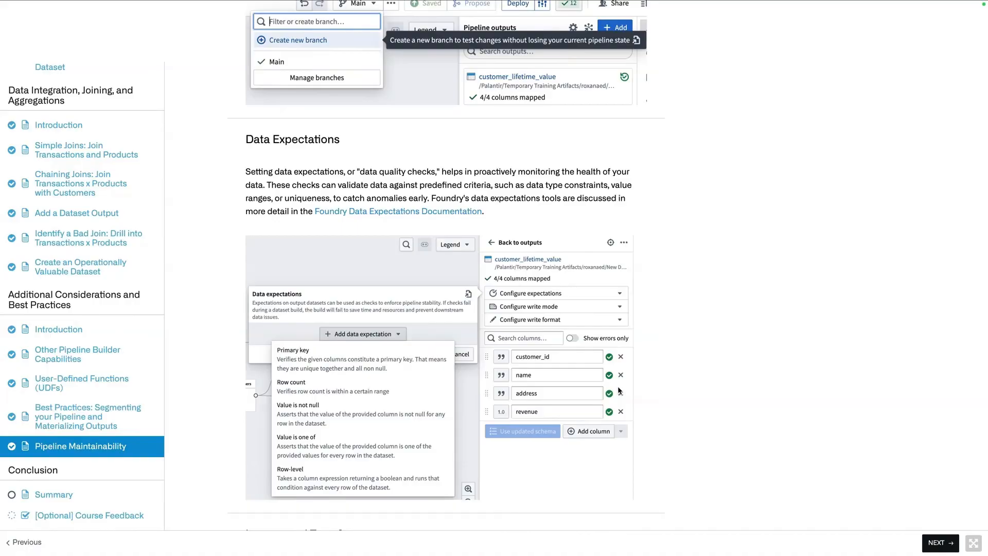
scroll(594, 418, "down", 5)
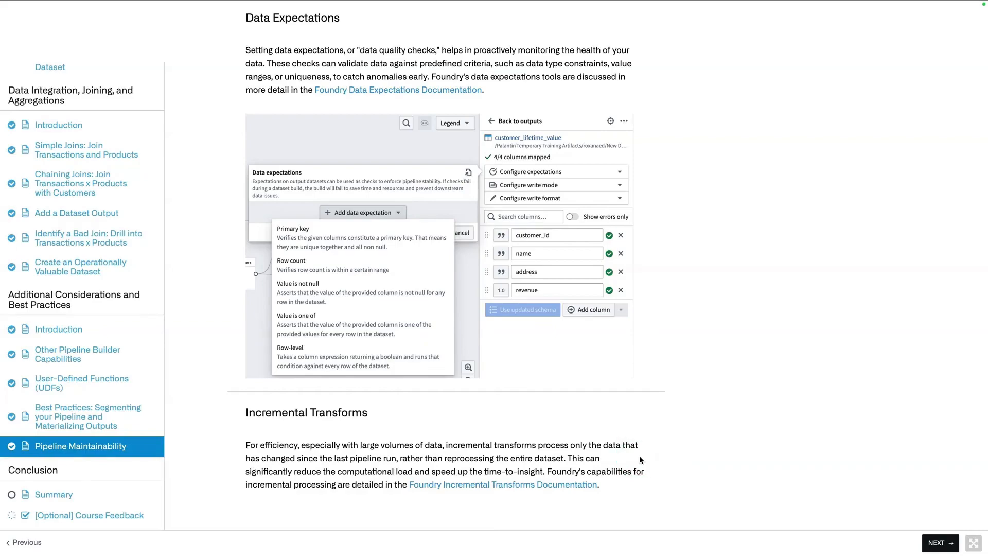
Step: Advance through the course Summary to the optional Course Feedback page
left_click(945, 540)
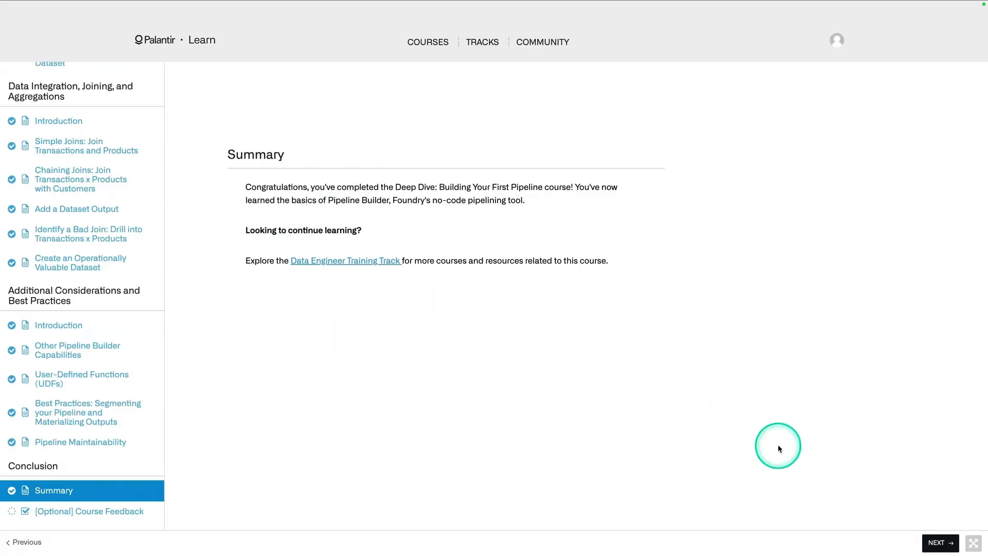
left_click(940, 542)
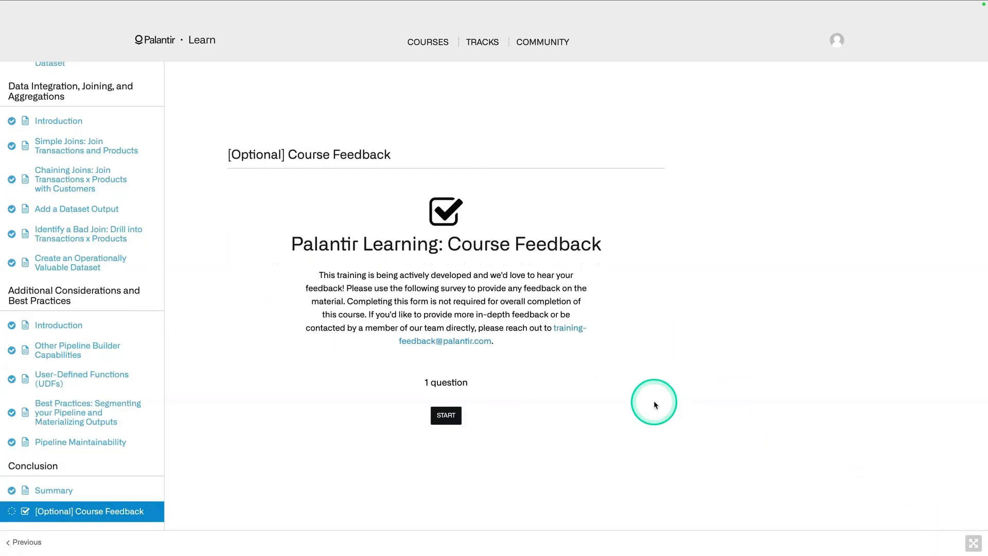